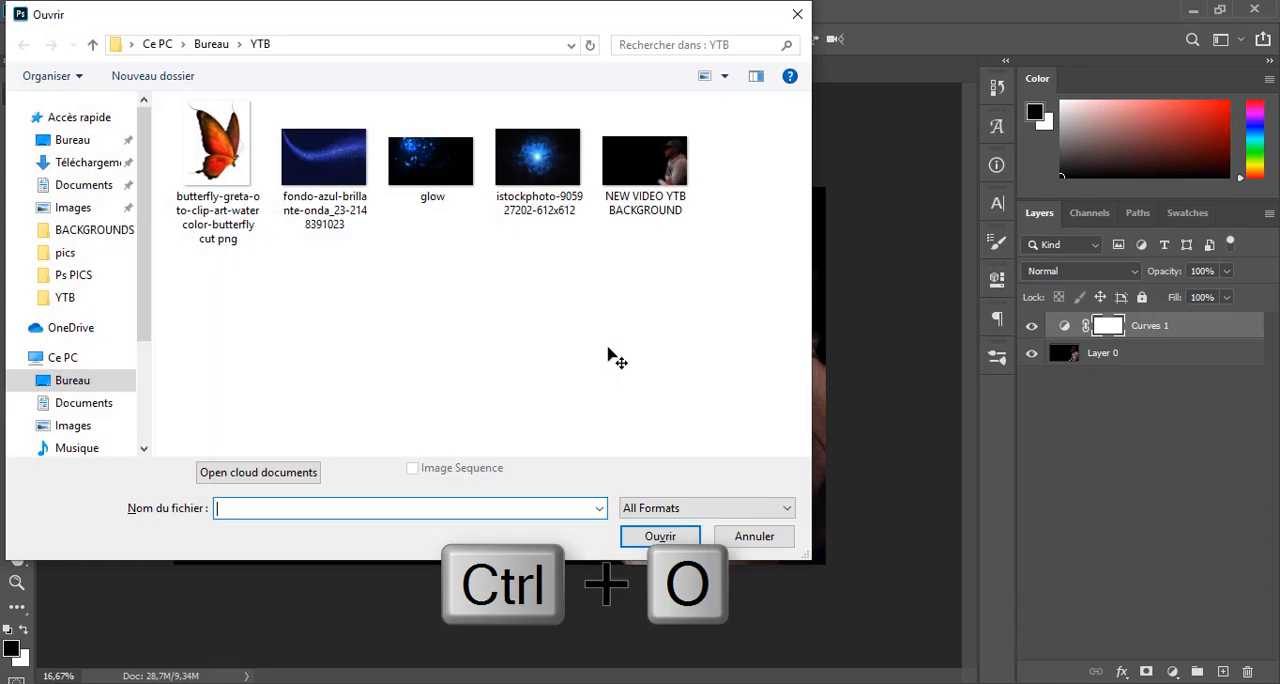
Open the butterfly-greta-oto PNG and copy the whole butterfly image into the NEW VIDEO YTB BACKGROUND document
{"action": "left_click", "coordinate": [210, 218]}
{"action": "double_click", "coordinate": [210, 218]}
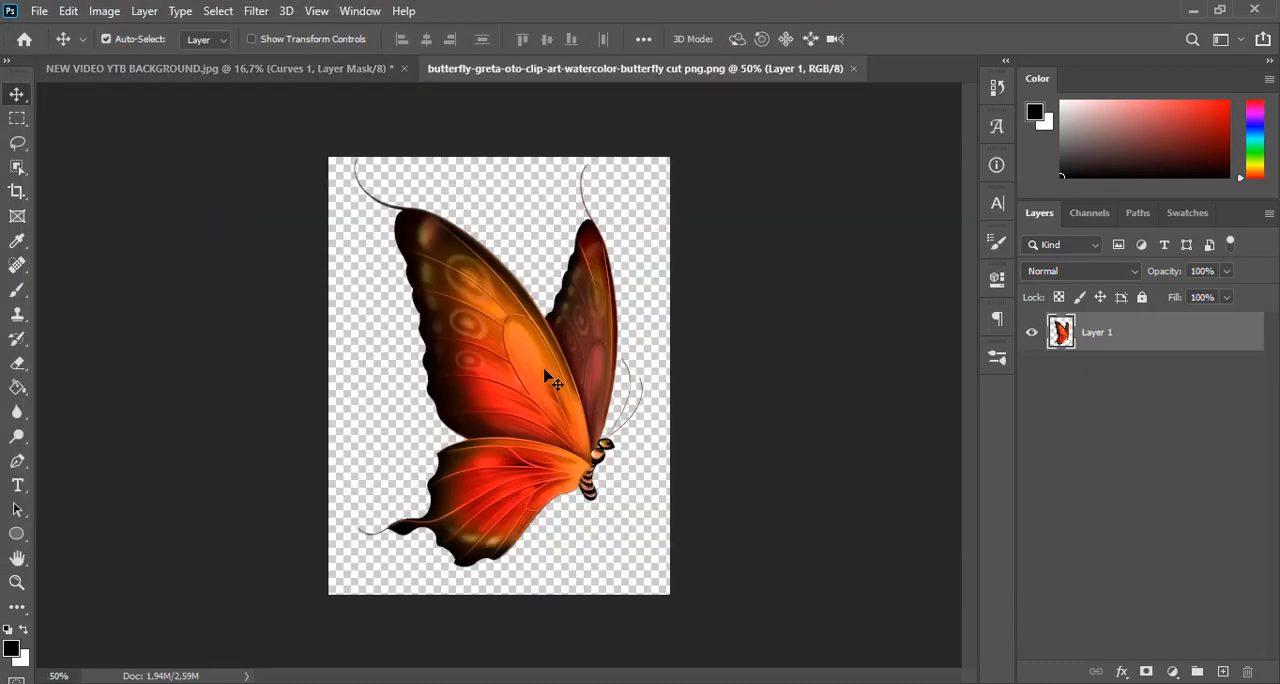
{"action": "key", "text": "ctrl+a"}
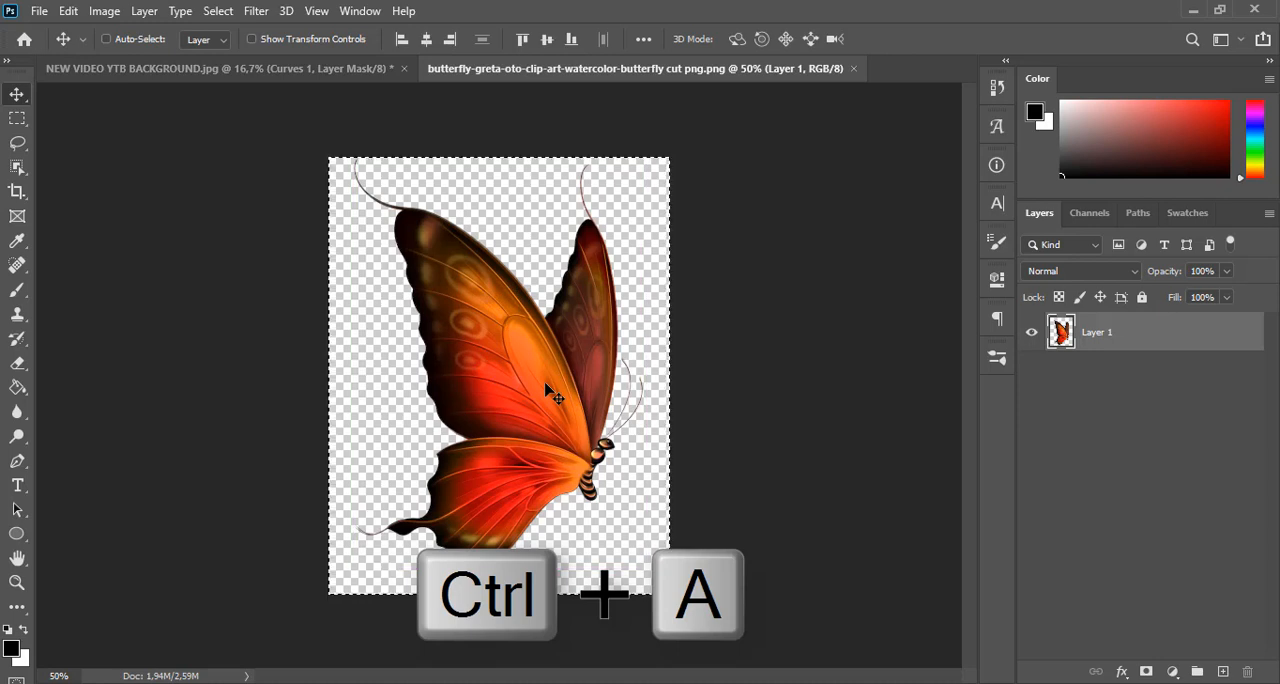
{"action": "key", "text": "ctrl+c"}
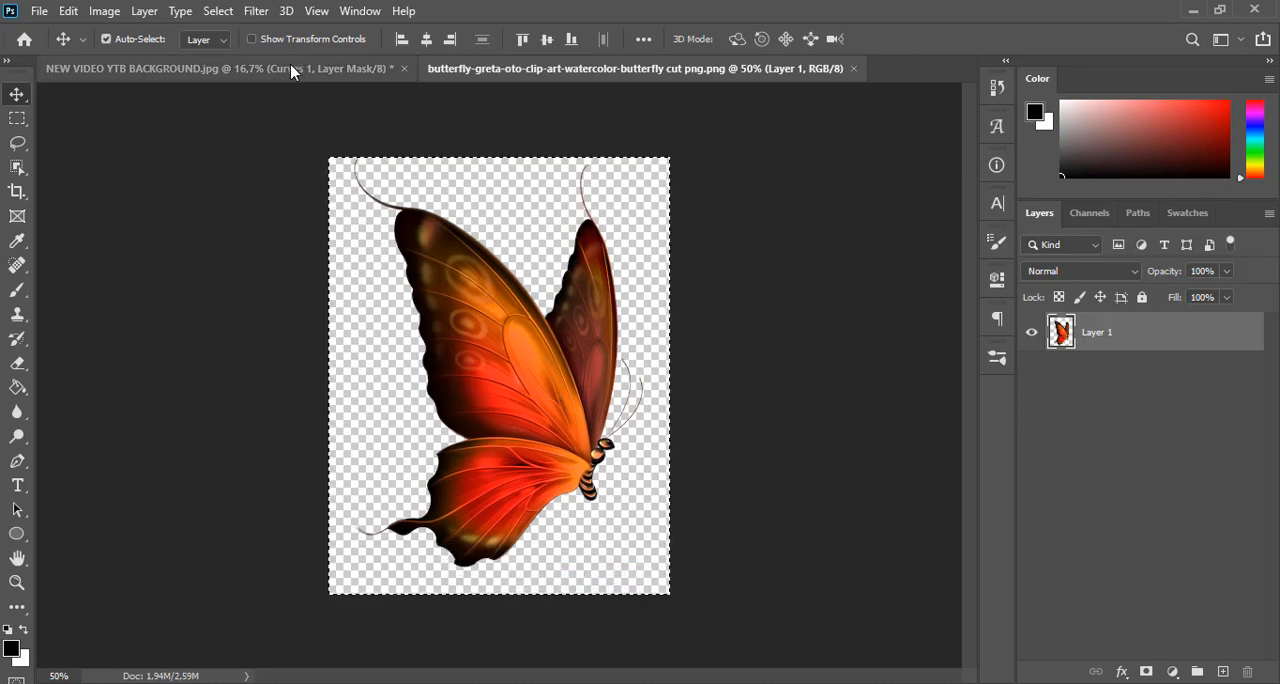
{"action": "left_click", "coordinate": [300, 68]}
{"action": "key", "text": "ctrl+v"}
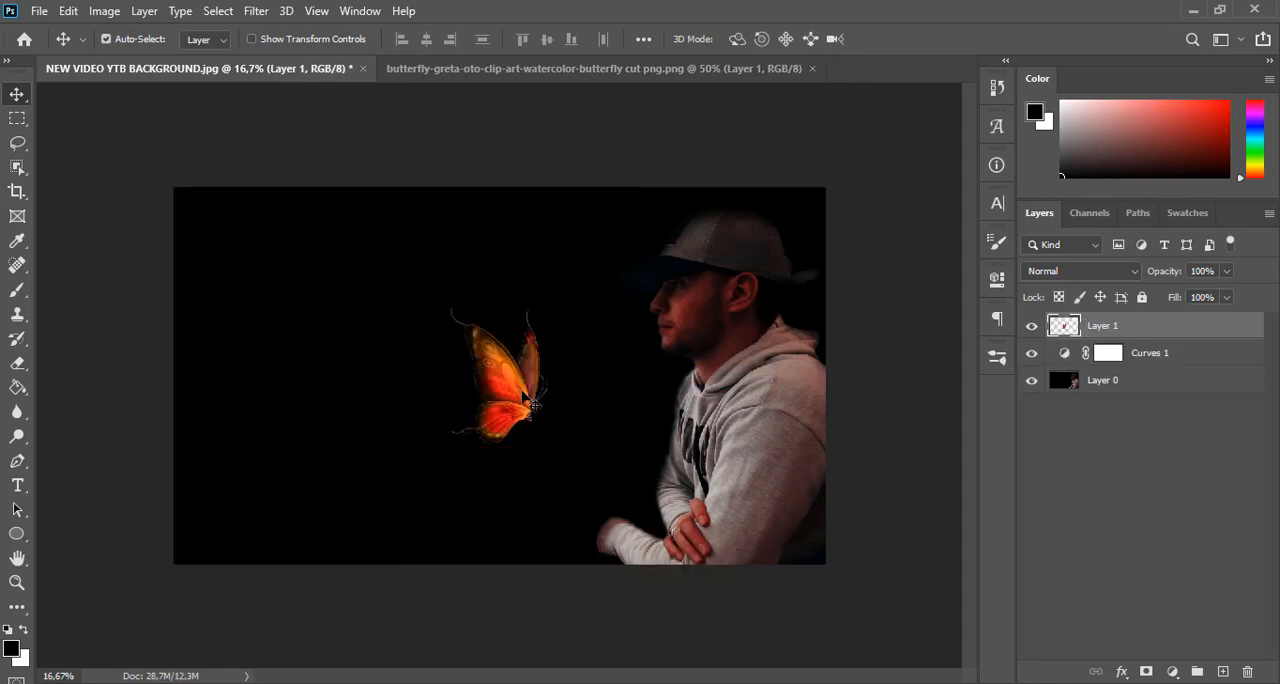
Place the butterfly near the canvas's upper middle, rotated about 24° and scaled down to about 82%
{"action": "left_click_drag", "start_coordinate": [533, 403], "coordinate": [521, 304]}
{"action": "key", "text": "ctrl+t"}
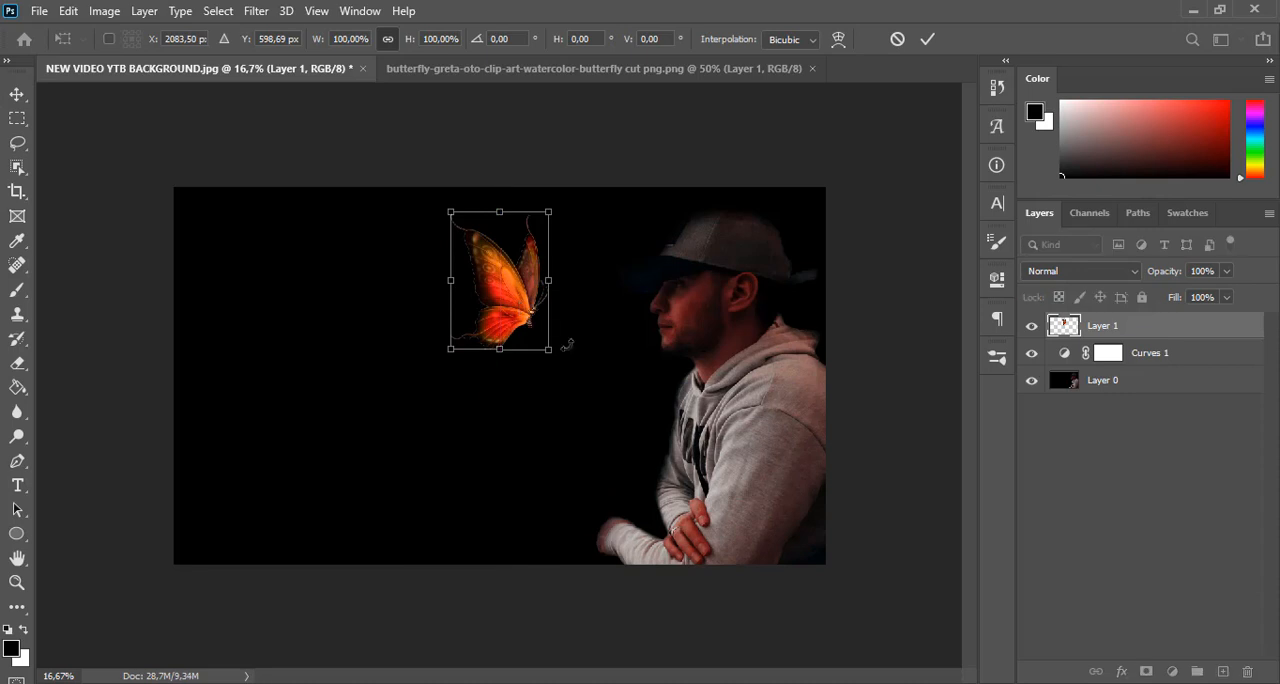
{"action": "left_click_drag", "start_coordinate": [566, 364], "coordinate": [514, 343]}
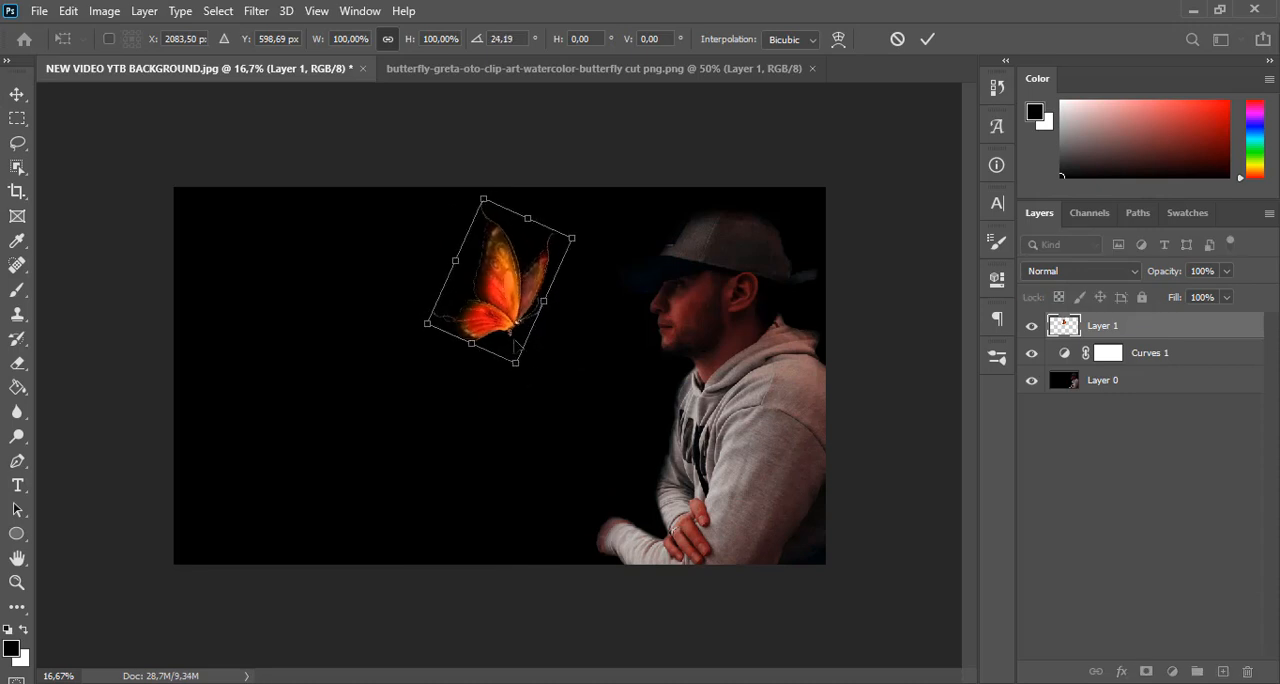
{"action": "left_click_drag", "start_coordinate": [489, 293], "coordinate": [465, 281]}
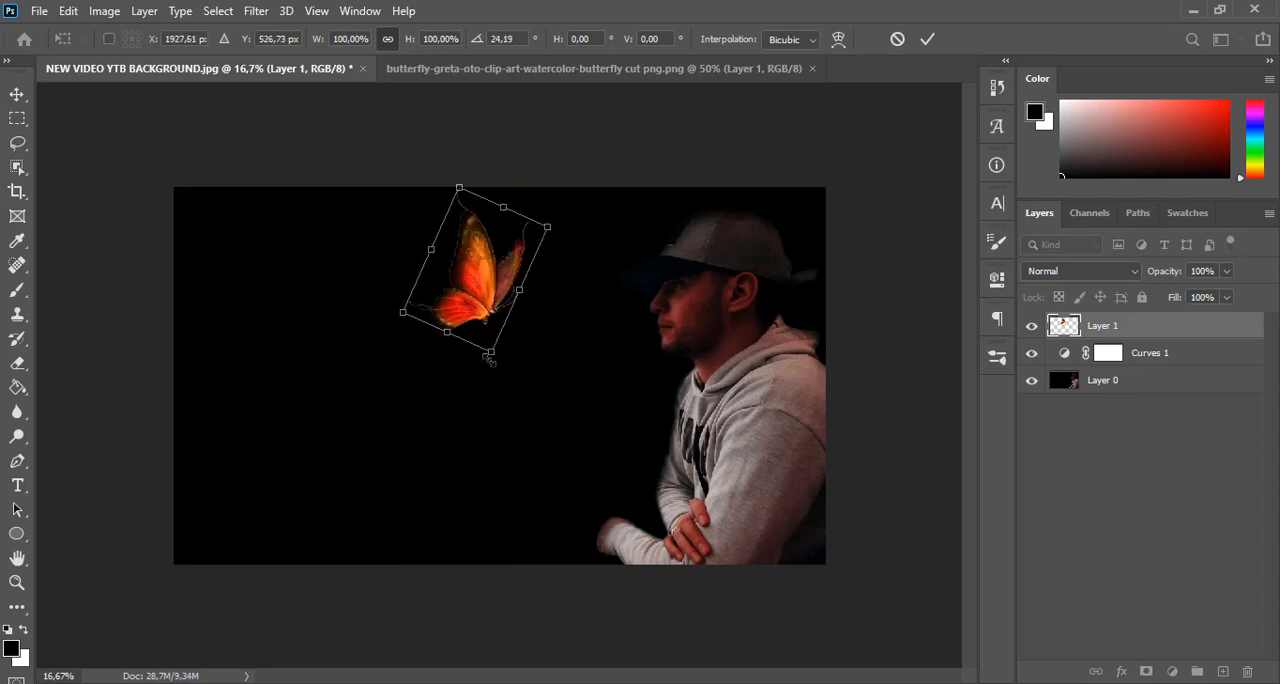
{"action": "left_click_drag", "start_coordinate": [488, 351], "coordinate": [478, 322]}
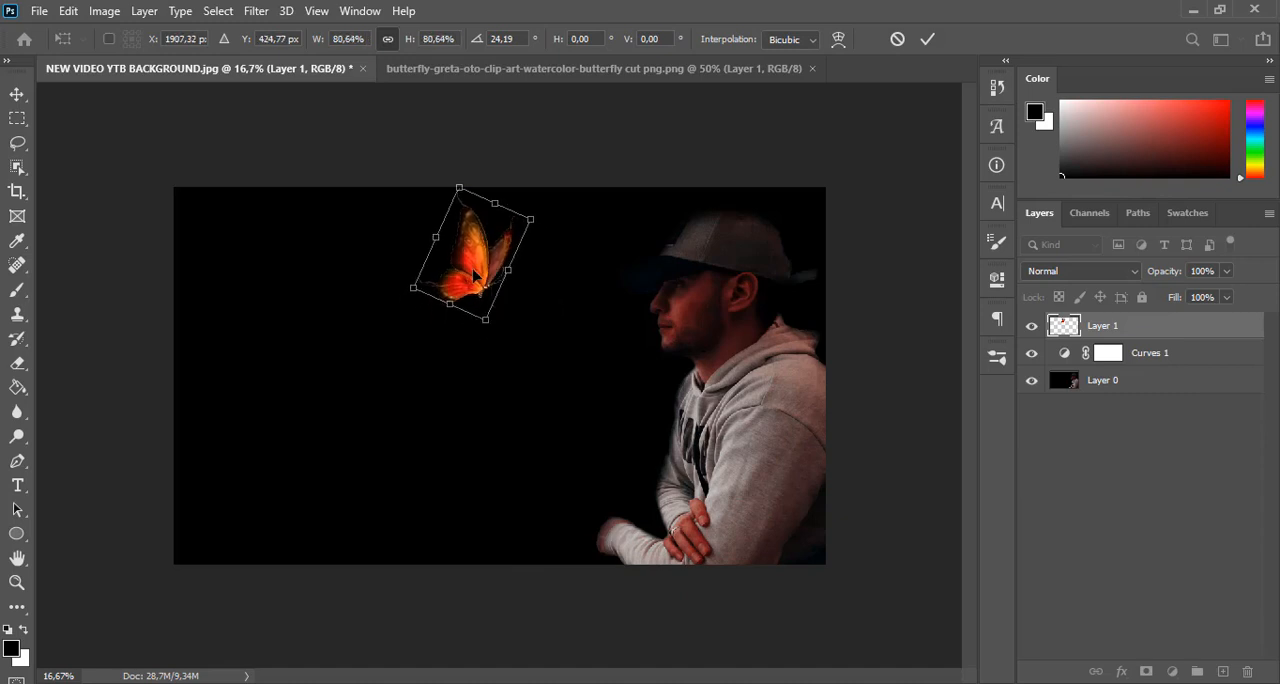
{"action": "left_click_drag", "start_coordinate": [474, 277], "coordinate": [471, 277]}
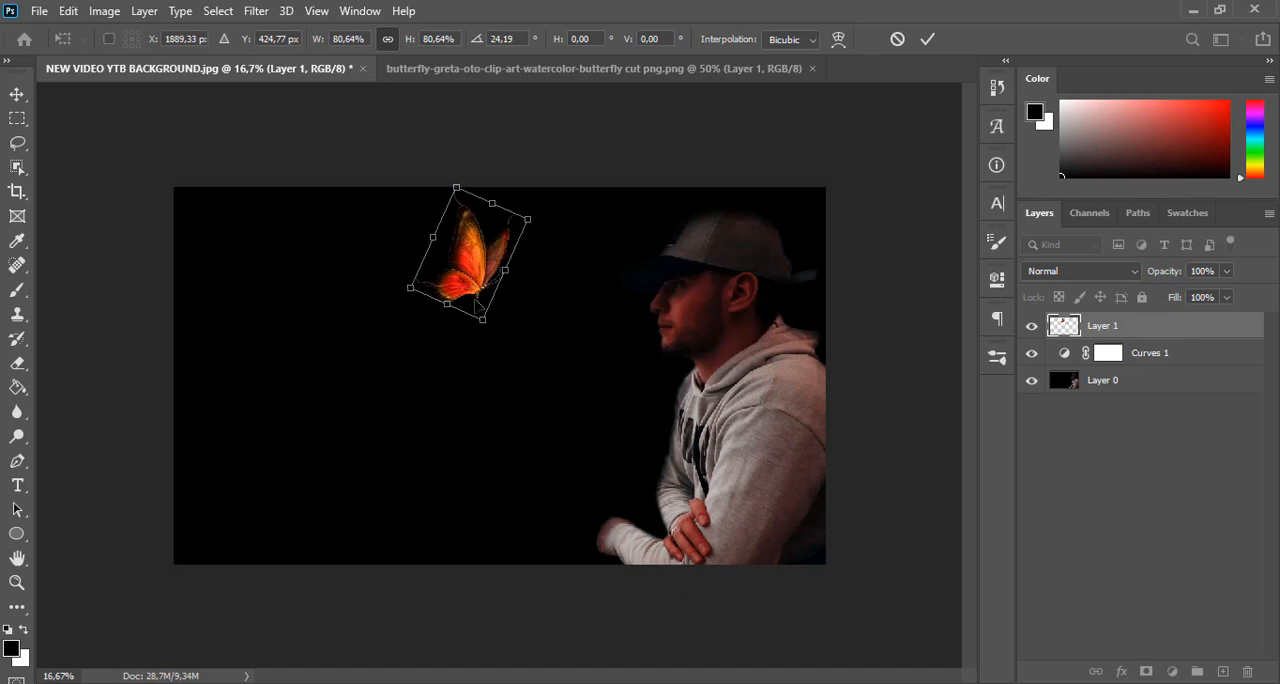
{"action": "mouse_move", "coordinate": [482, 322]}
{"action": "left_mouse_down"}
{"action": "mouse_move", "coordinate": [478, 284]}
{"action": "mouse_move", "coordinate": [487, 328]}
{"action": "left_mouse_up"}
{"action": "key", "text": "Return"}
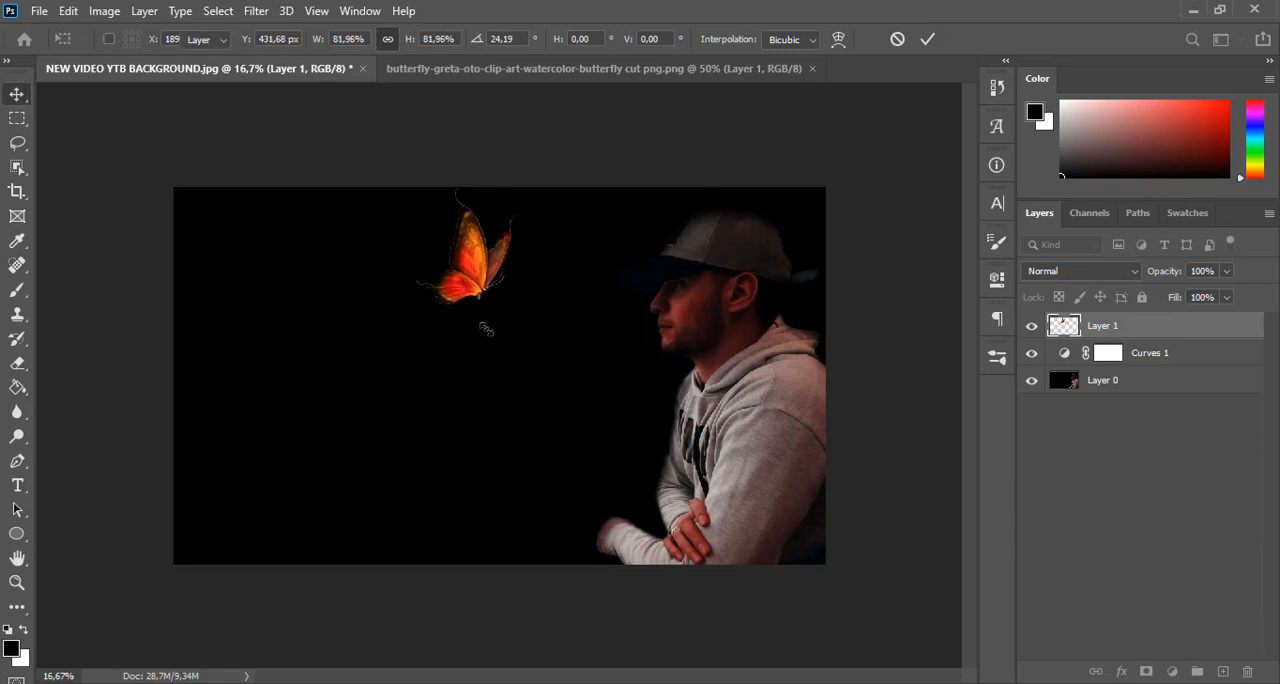
Add a new layer beneath Layer 0 and fill it with black, hiding the other layers during the fill and showing them again
{"action": "left_click", "coordinate": [1187, 379]}
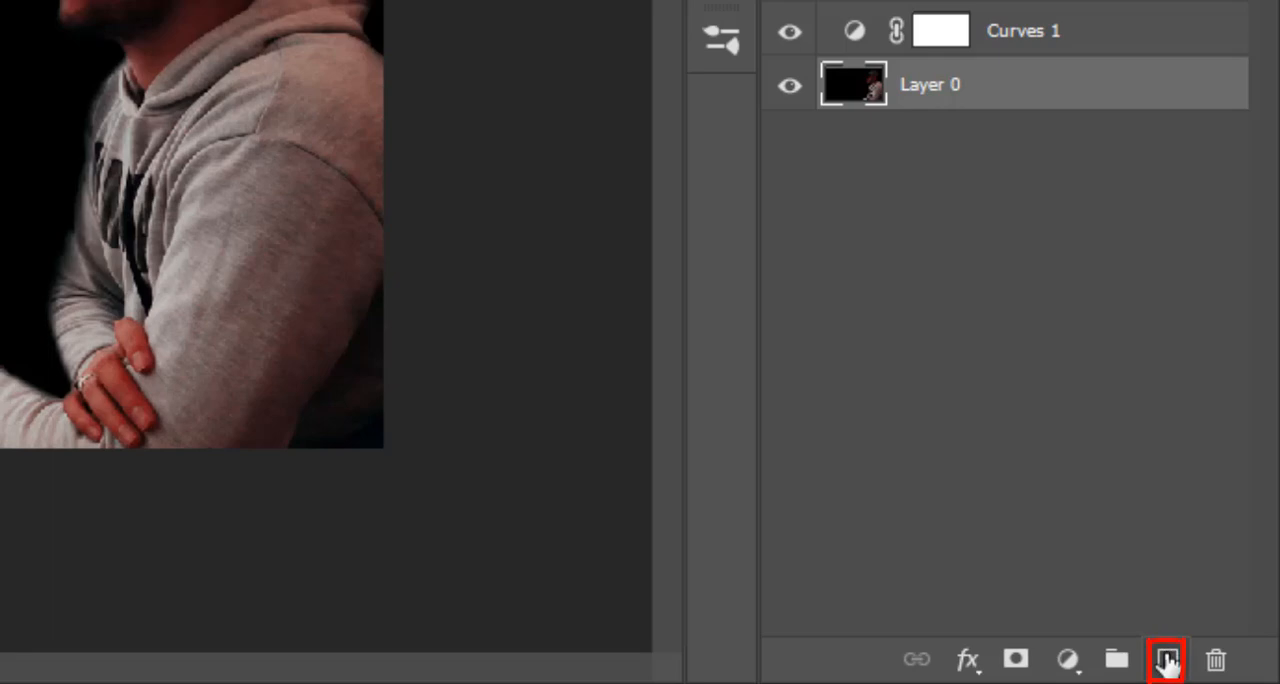
{"action": "left_click", "coordinate": [1167, 660], "text": "ctrl"}
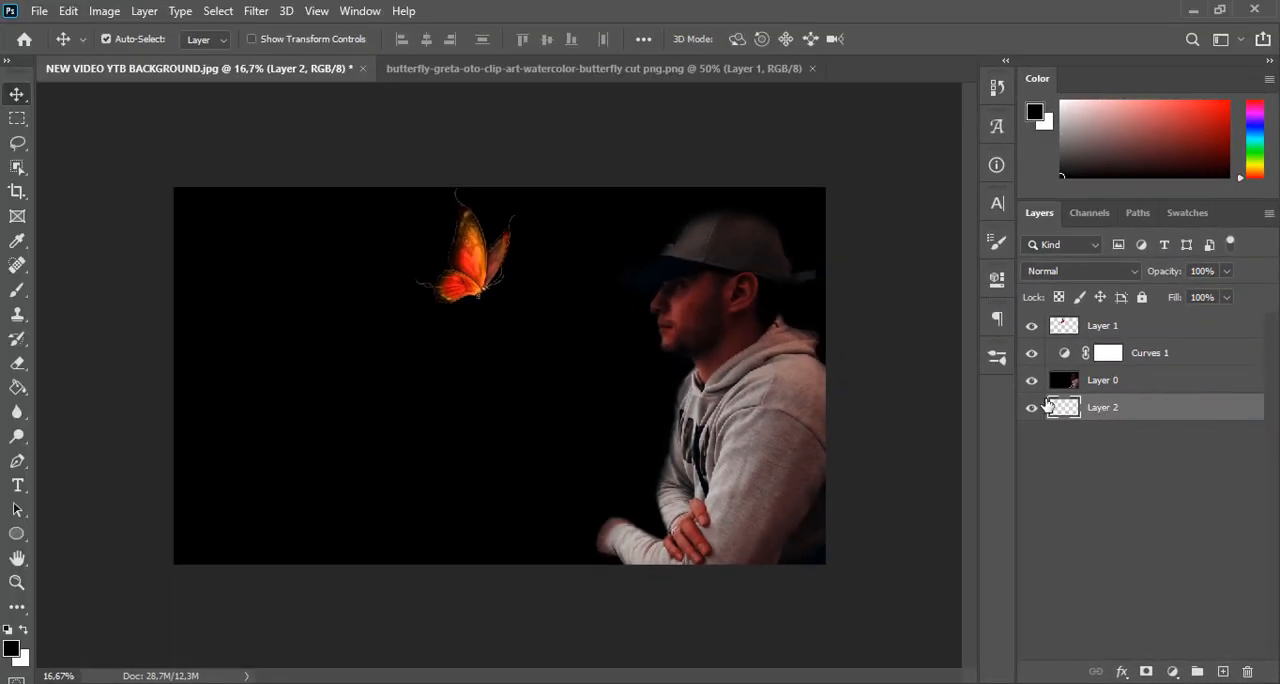
{"action": "left_click", "coordinate": [1032, 408], "text": "alt"}
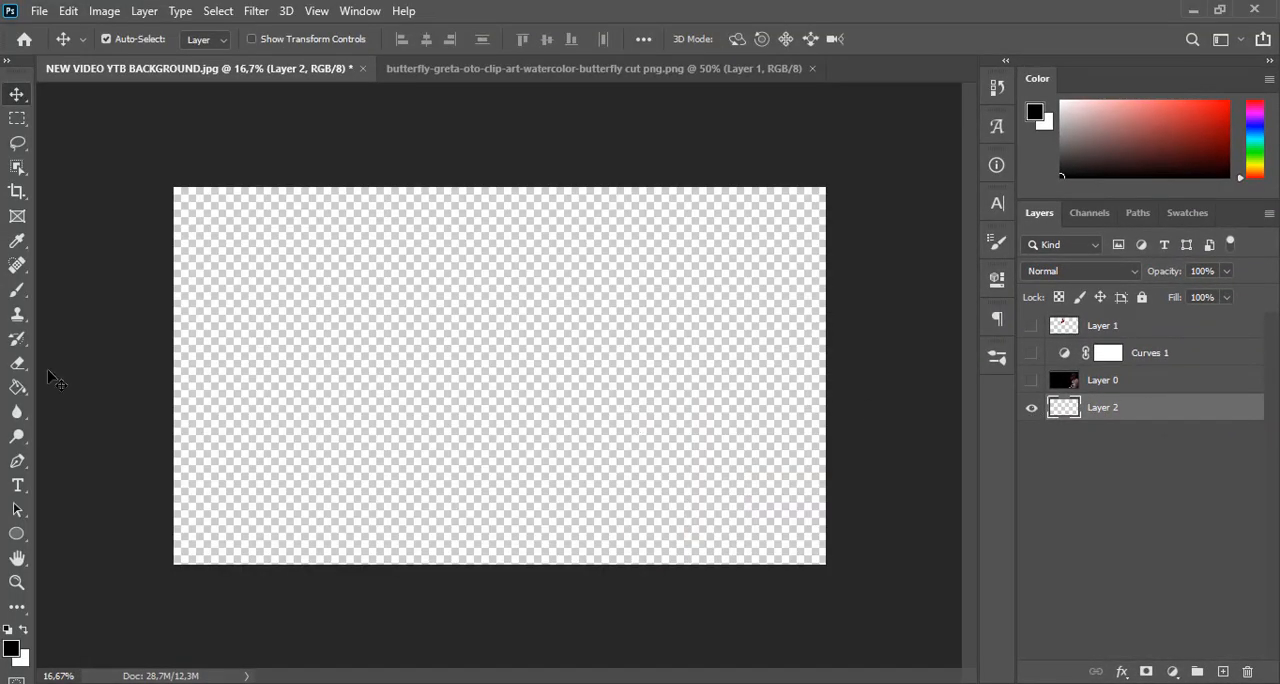
{"action": "left_click_drag", "start_coordinate": [18, 387], "coordinate": [57, 414]}
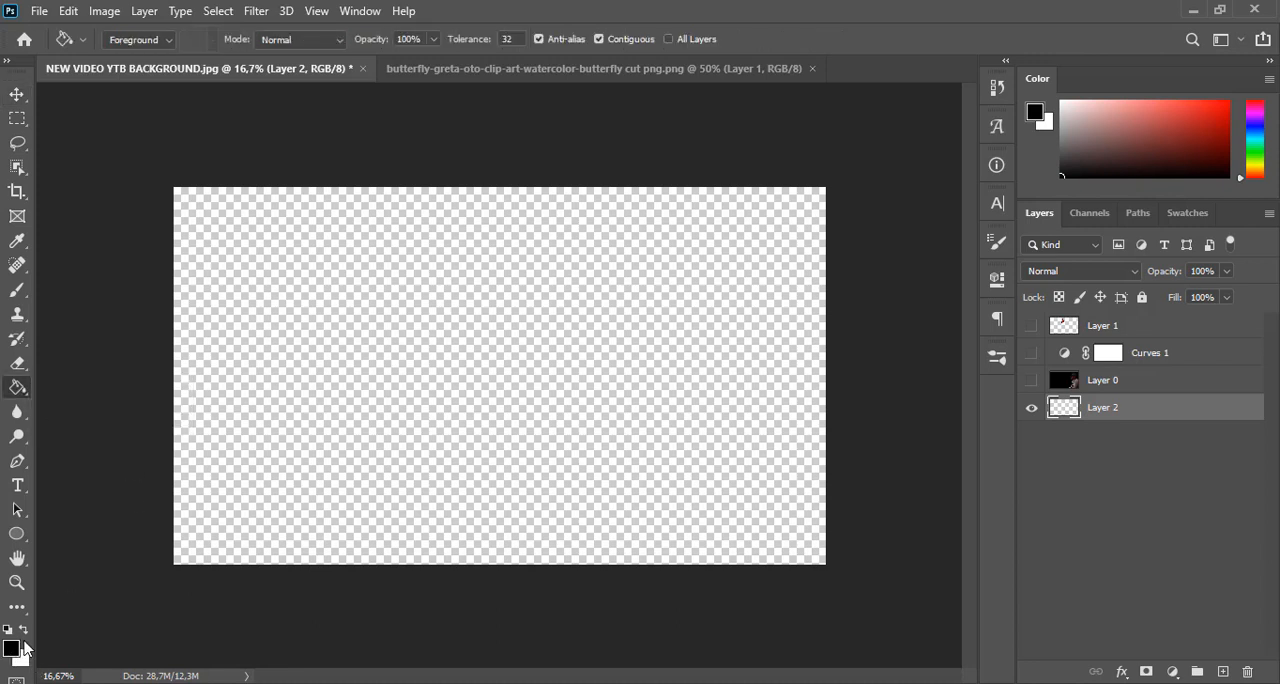
{"action": "left_click", "coordinate": [462, 388]}
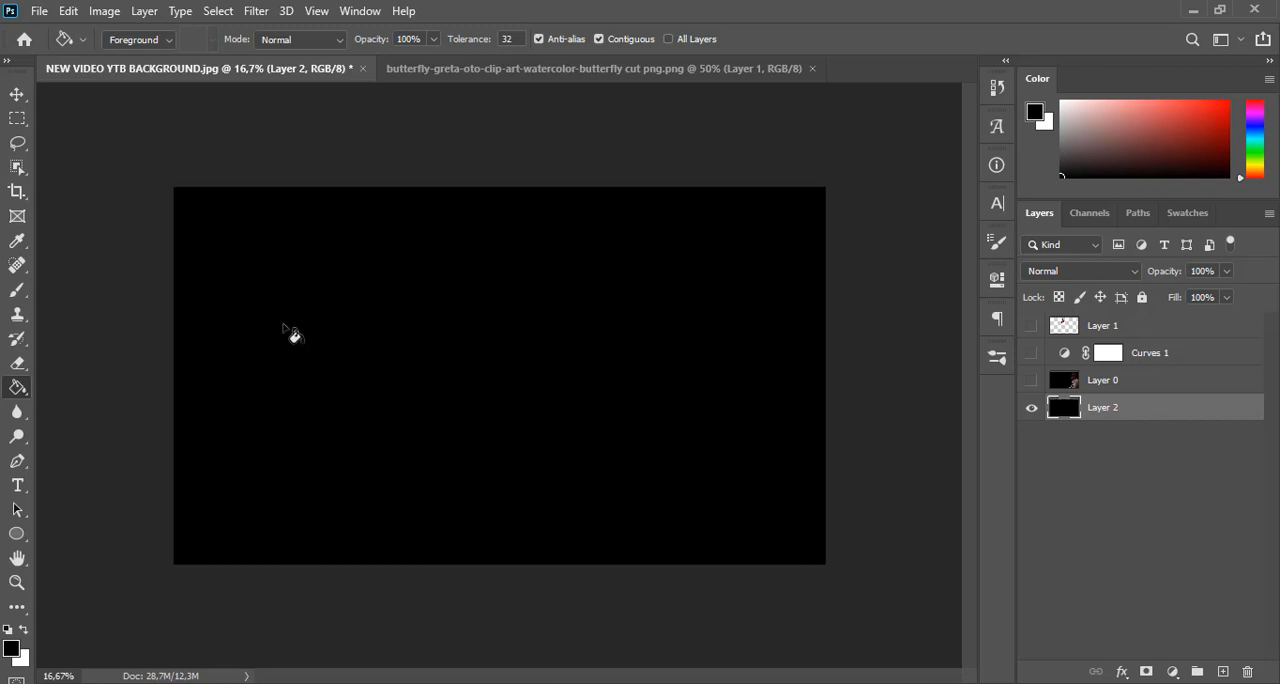
{"action": "left_click", "coordinate": [17, 94]}
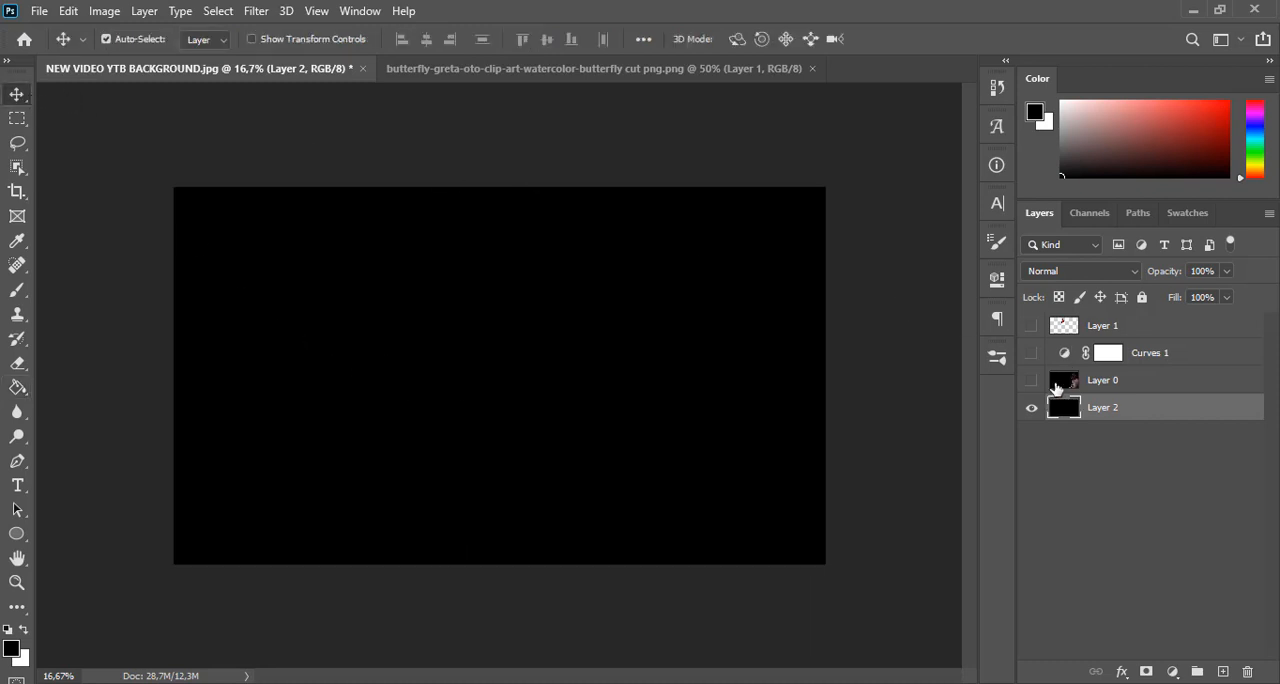
{"action": "left_click", "coordinate": [1033, 410], "text": "alt"}
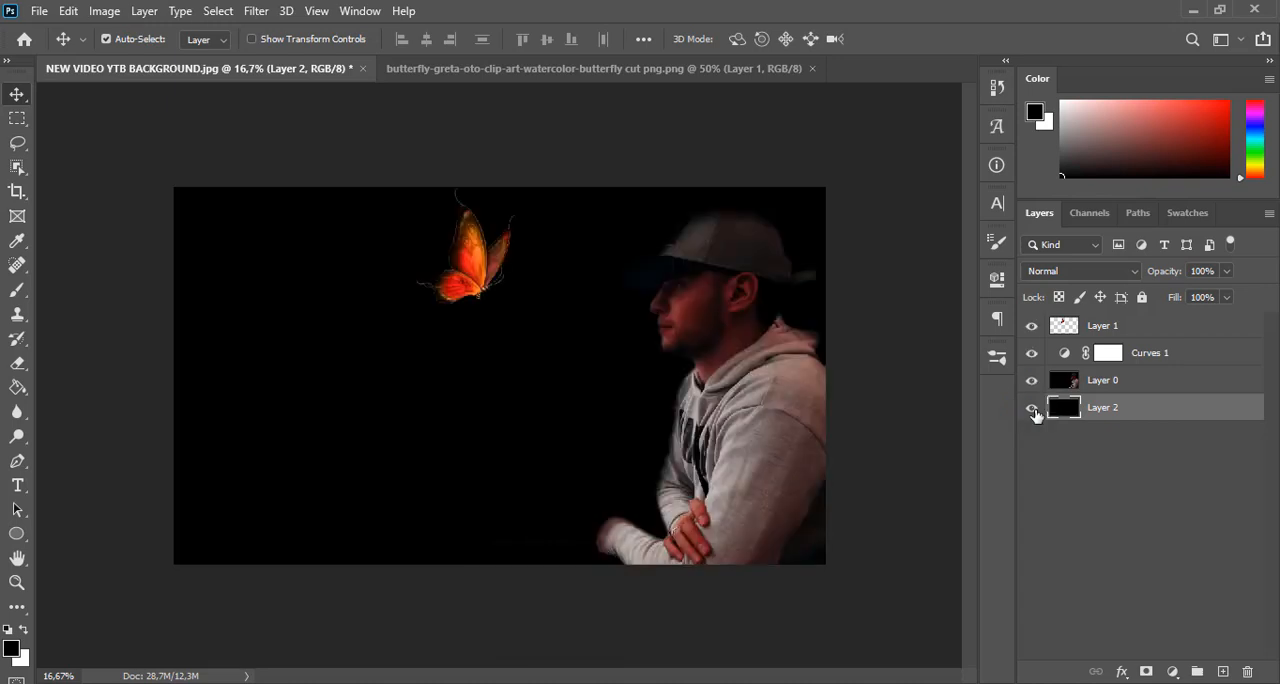
Extend the canvas slightly upward with the Crop tool and fill the added strip on Layer 2 with black
{"action": "key", "text": "c"}
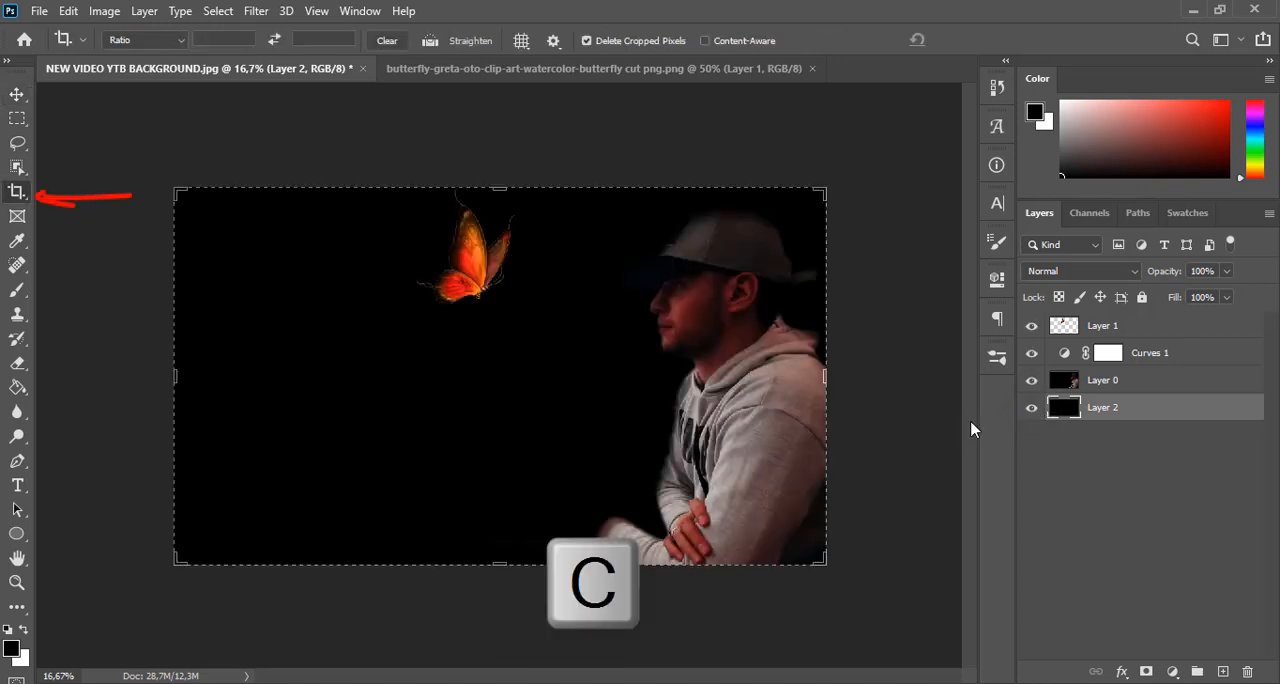
{"action": "left_click_drag", "start_coordinate": [497, 190], "coordinate": [500, 175]}
{"action": "key", "text": "Return"}
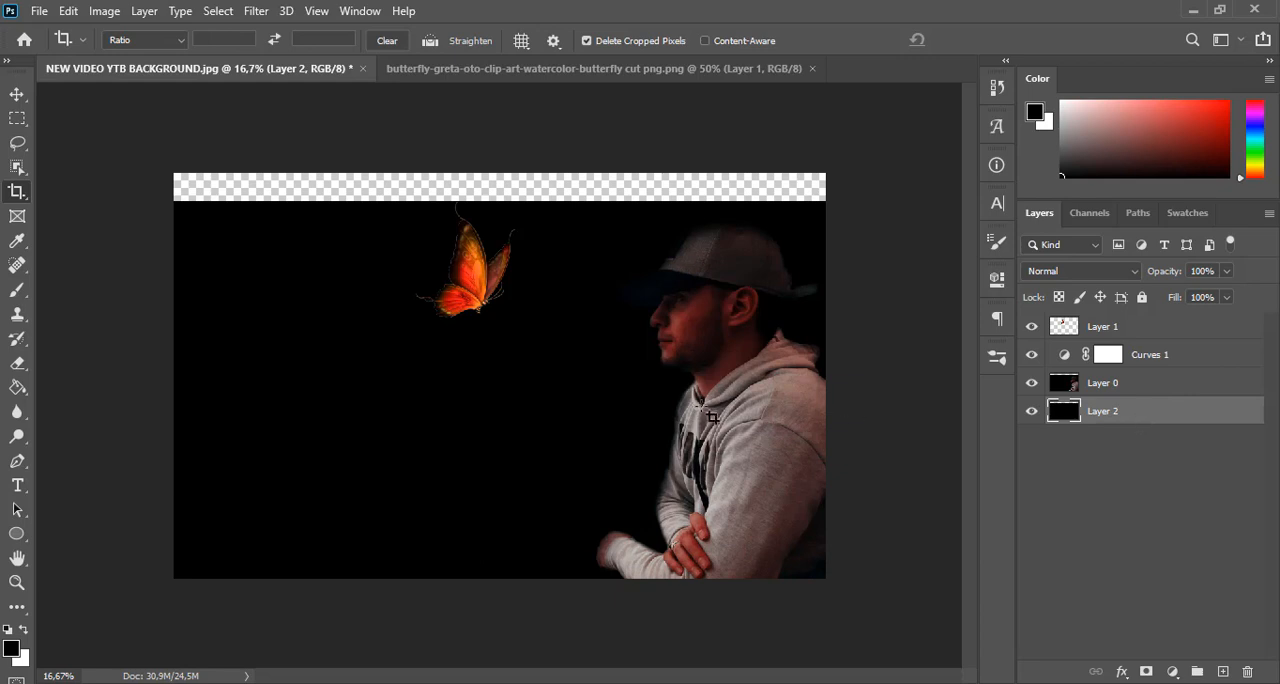
{"action": "left_click", "coordinate": [13, 390]}
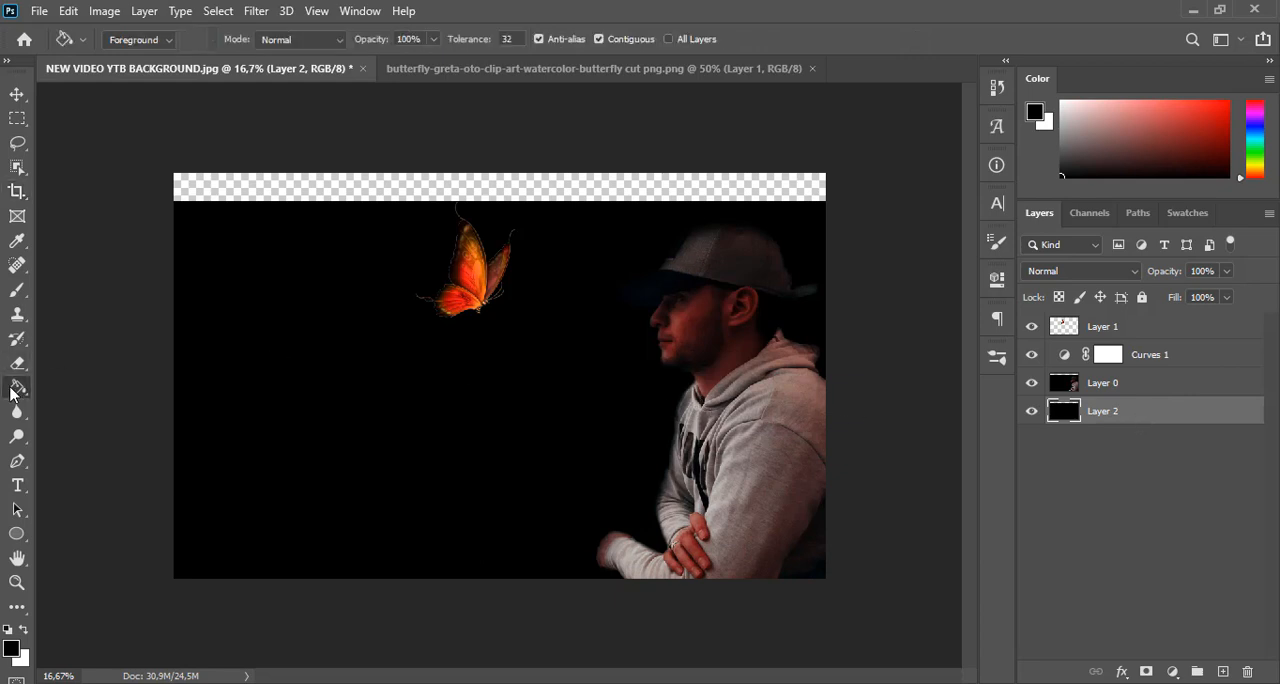
{"action": "left_click", "coordinate": [382, 196]}
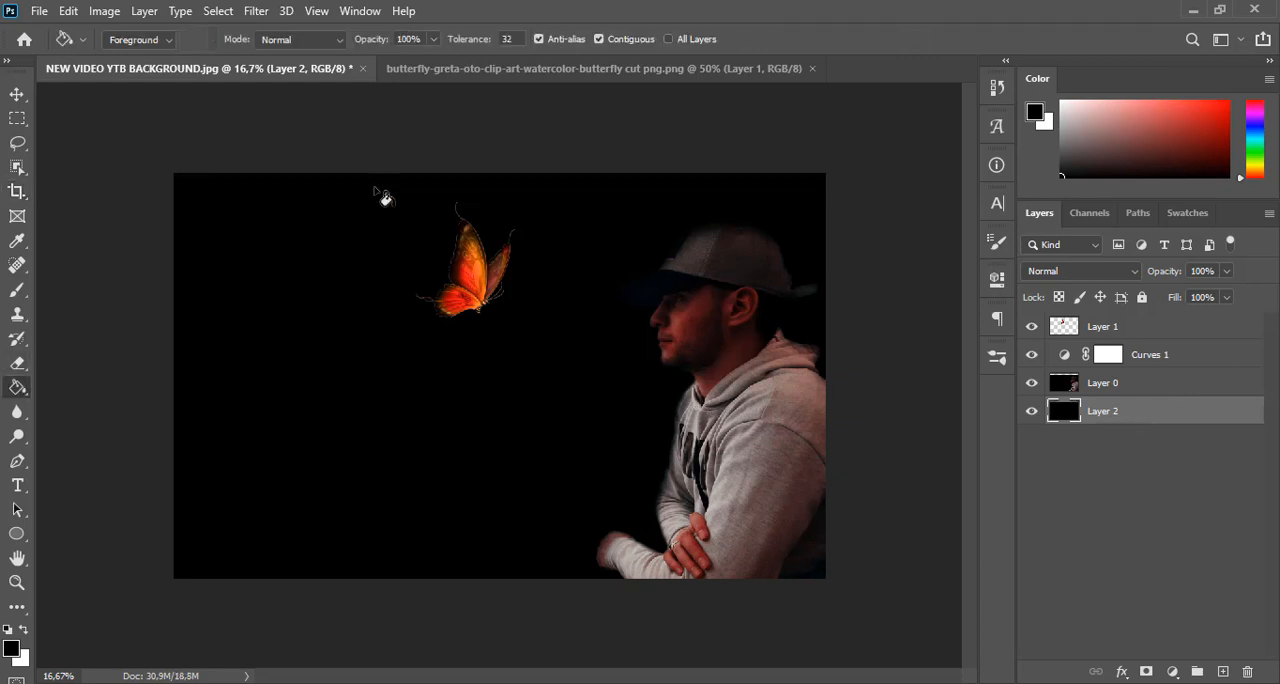
Enlarge the butterfly to about 105%, rotate it about 9° and shift it slightly up and toward the man
{"action": "left_click", "coordinate": [17, 94]}
{"action": "left_click", "coordinate": [473, 285]}
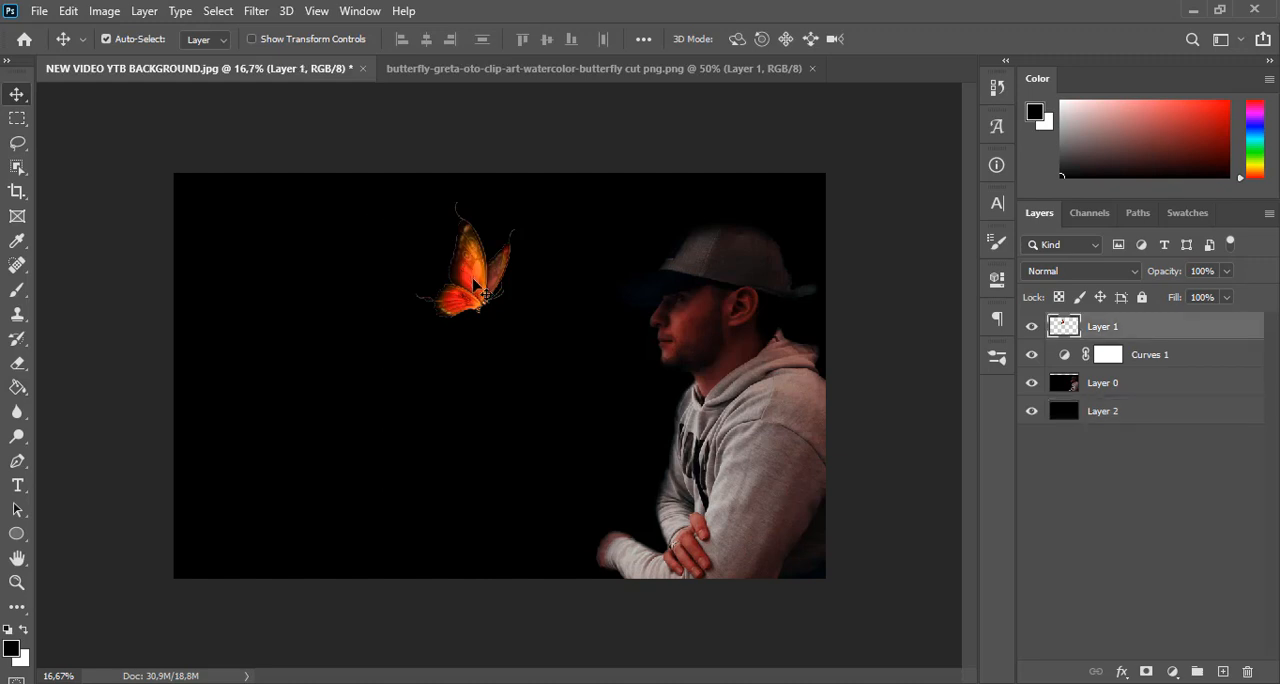
{"action": "key", "text": "ctrl+t"}
{"action": "left_click_drag", "start_coordinate": [474, 281], "coordinate": [480, 272]}
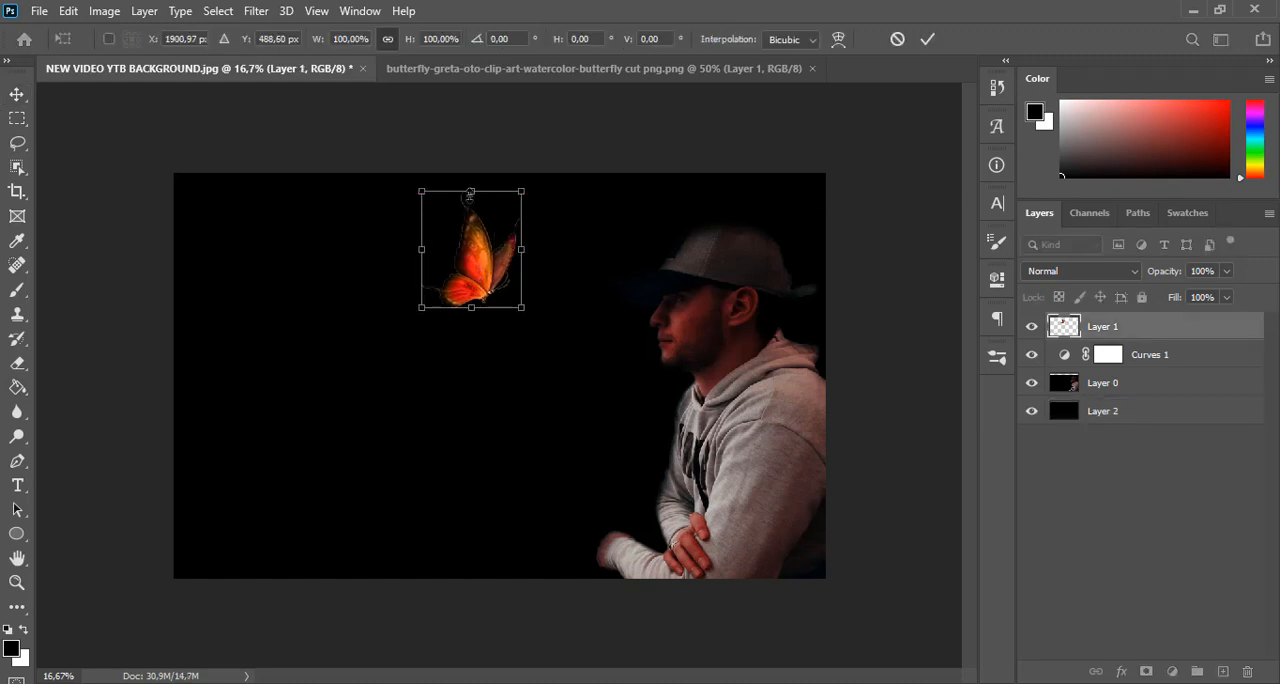
{"action": "left_click_drag", "start_coordinate": [470, 191], "coordinate": [470, 186]}
{"action": "left_click_drag", "start_coordinate": [560, 351], "coordinate": [541, 360]}
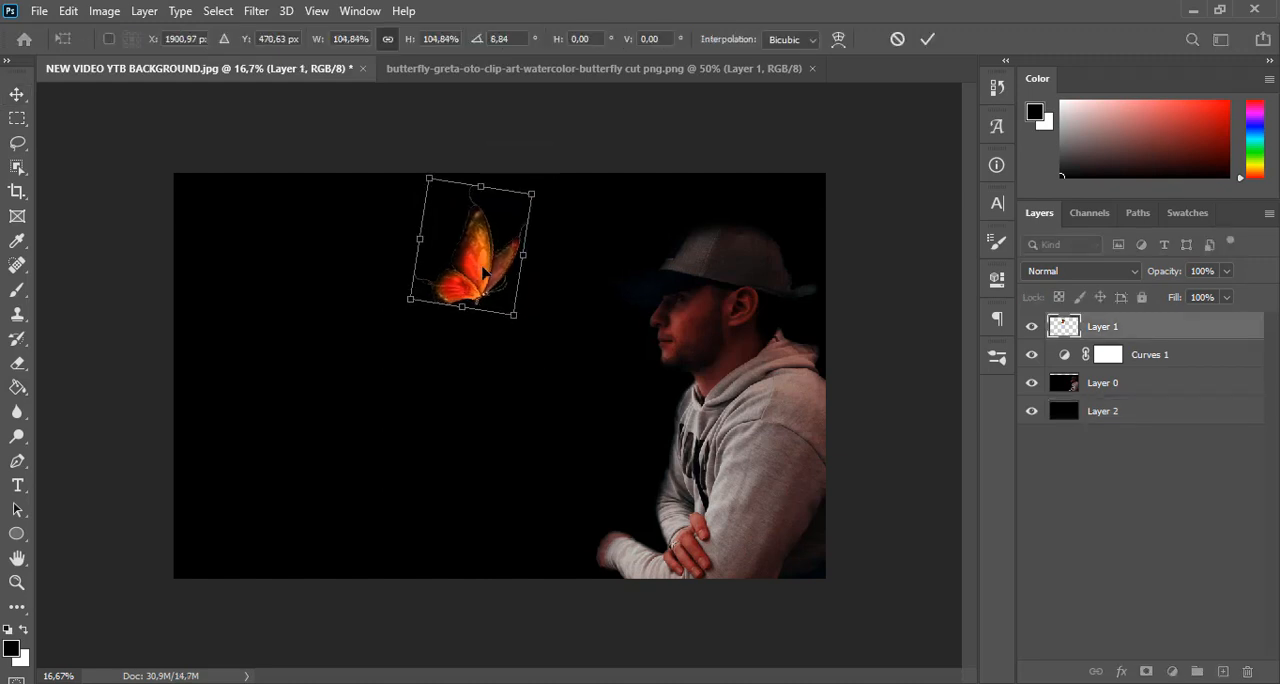
{"action": "left_click_drag", "start_coordinate": [485, 265], "coordinate": [490, 270]}
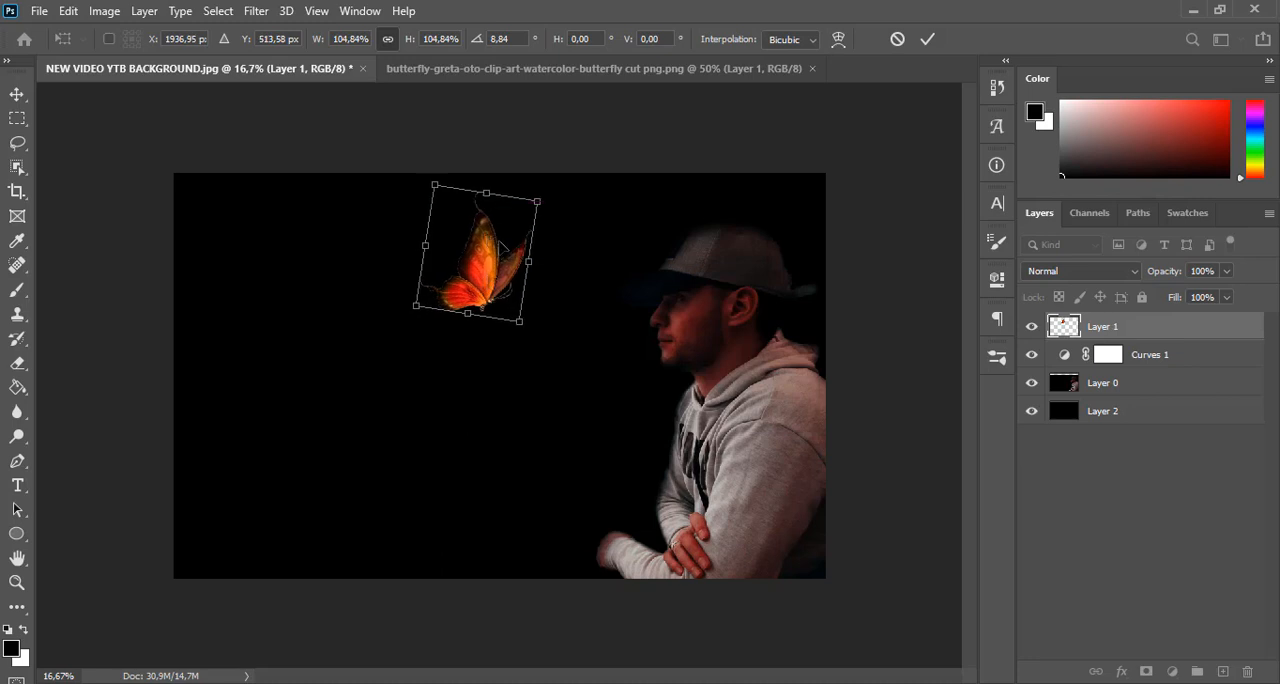
{"action": "left_click_drag", "start_coordinate": [500, 261], "coordinate": [499, 258]}
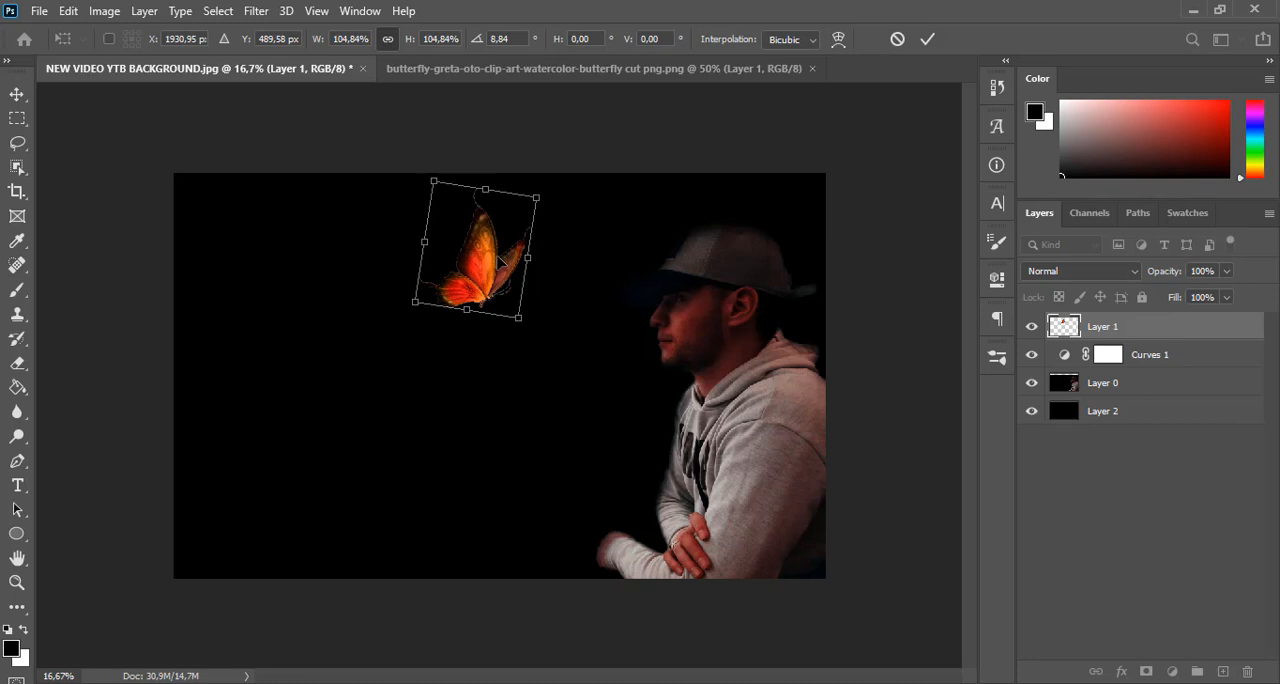
{"action": "key", "text": "Return"}
{"action": "scroll", "coordinate": [500, 262], "scroll_direction": "down", "scroll_amount": 1}
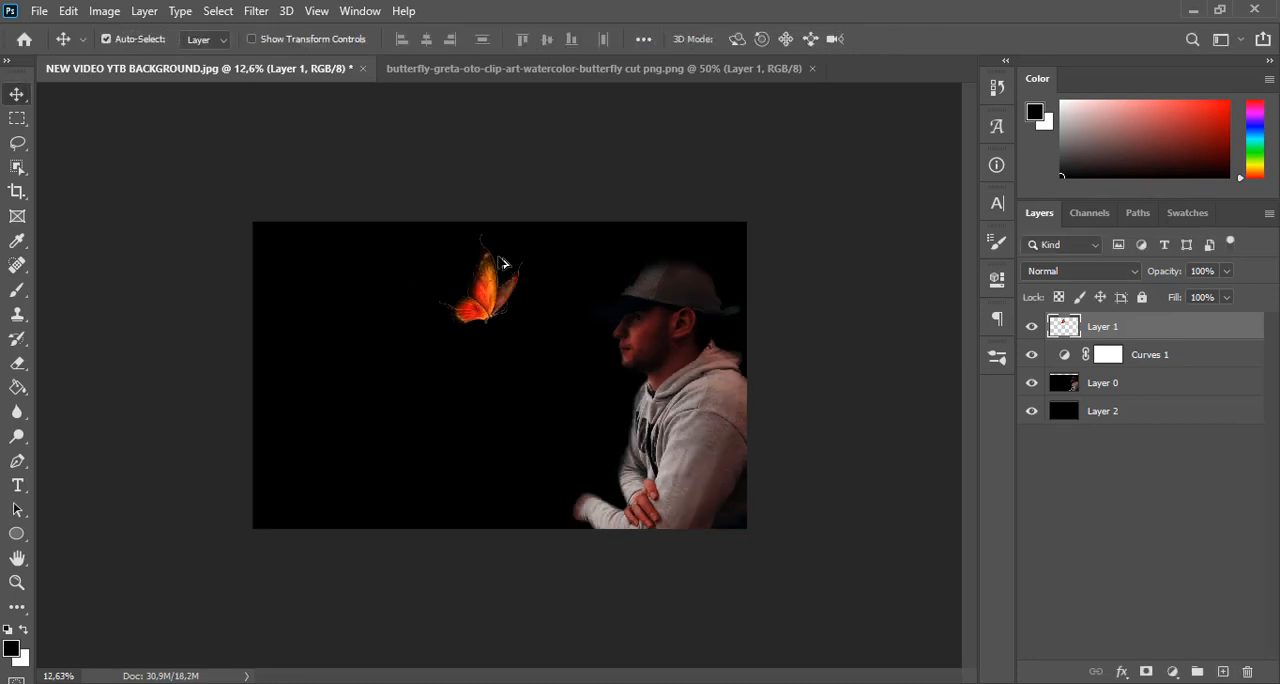
{"action": "scroll", "coordinate": [503, 262], "scroll_direction": "down", "scroll_amount": 1}
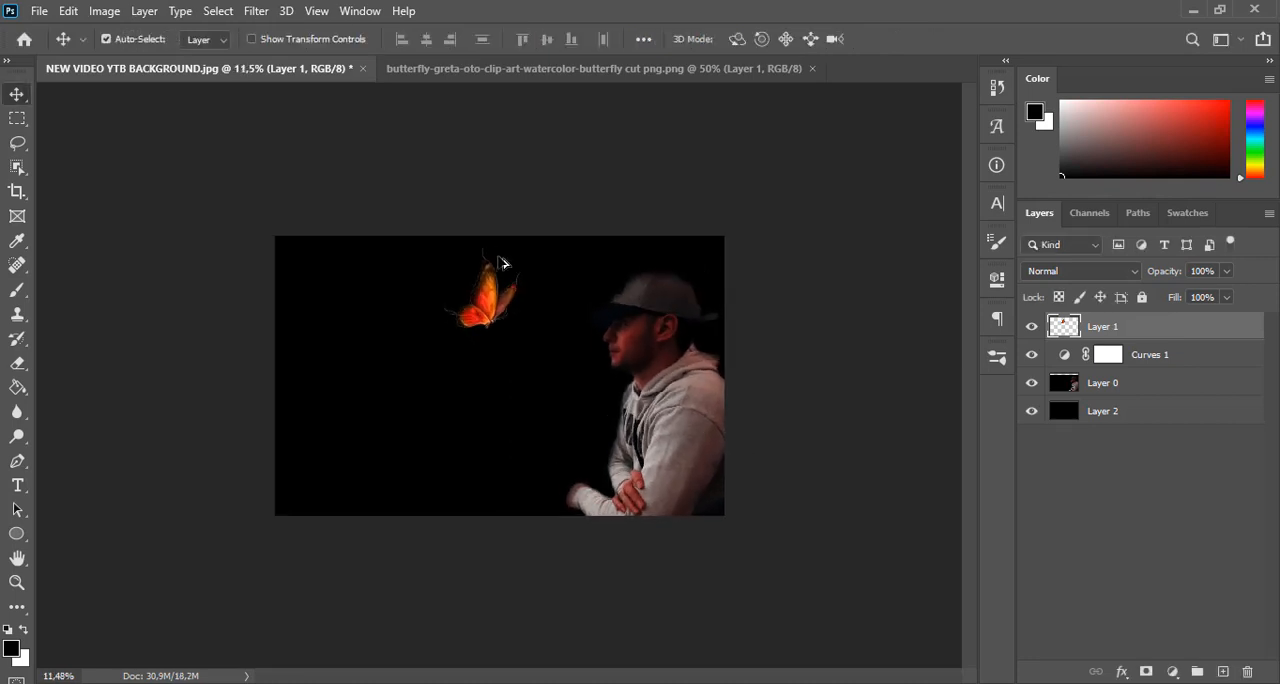
{"action": "scroll", "coordinate": [503, 262], "scroll_direction": "up", "scroll_amount": 2}
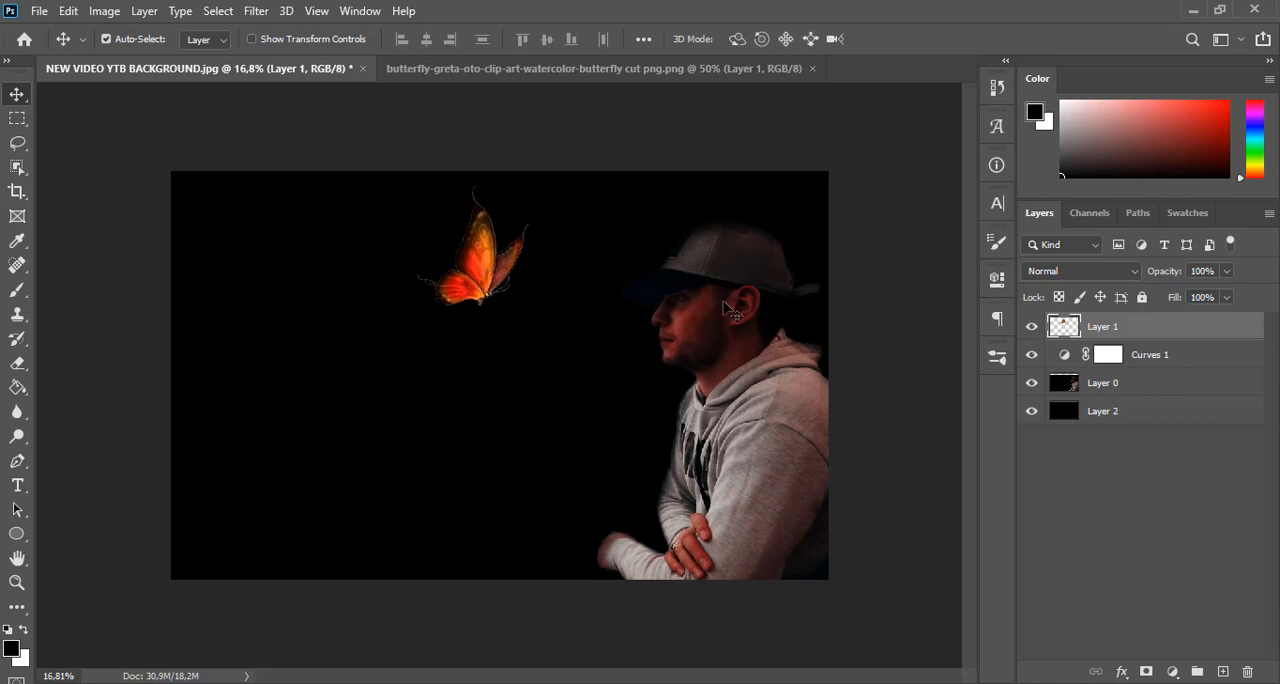
Add a Hue/Saturation adjustment clipped to the butterfly layer and shift its hue to turn the butterfly blue
{"action": "left_click", "coordinate": [1171, 671]}
{"action": "left_click", "coordinate": [1178, 488]}
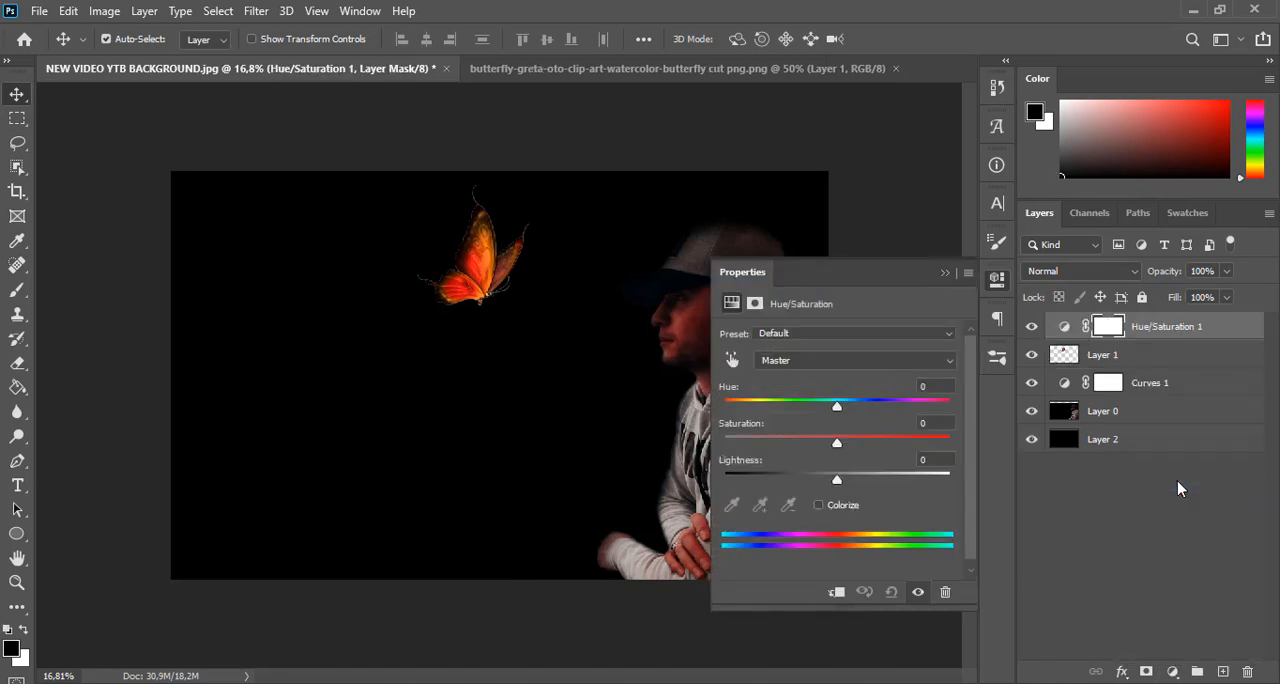
{"action": "left_click_drag", "start_coordinate": [896, 274], "coordinate": [1118, 120]}
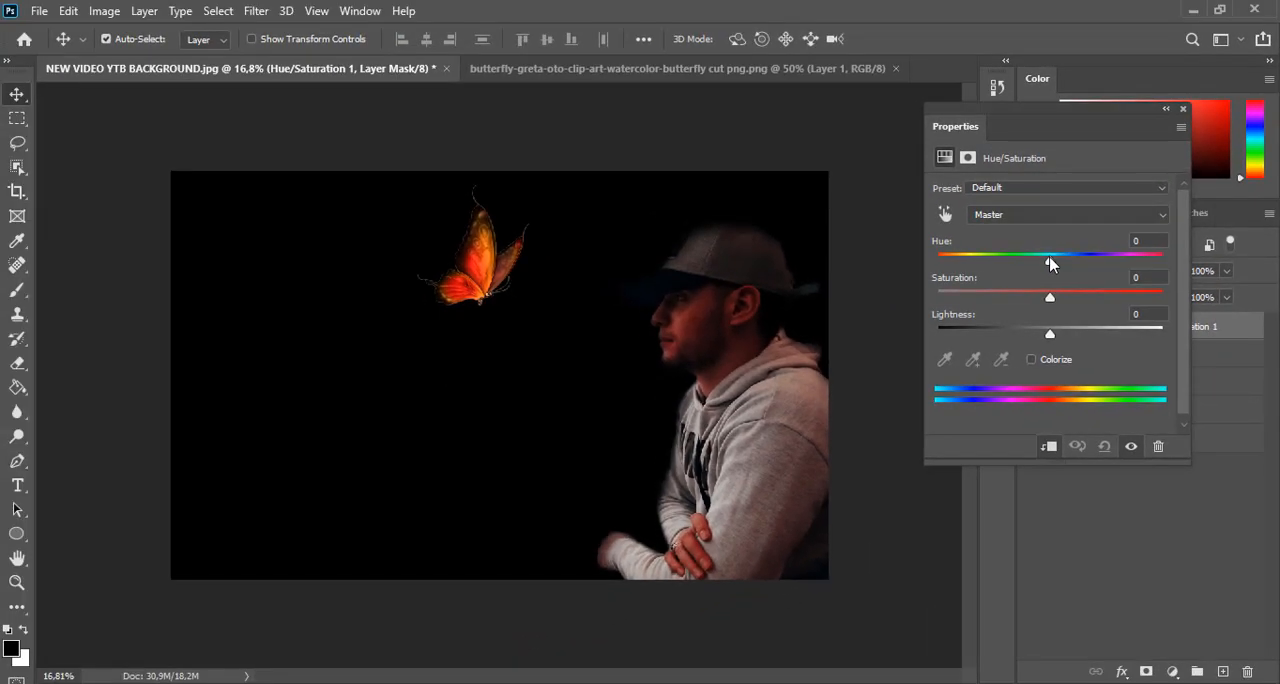
{"action": "left_click_drag", "start_coordinate": [1049, 263], "coordinate": [1166, 253]}
{"action": "left_click_drag", "start_coordinate": [1101, 136], "coordinate": [997, 231]}
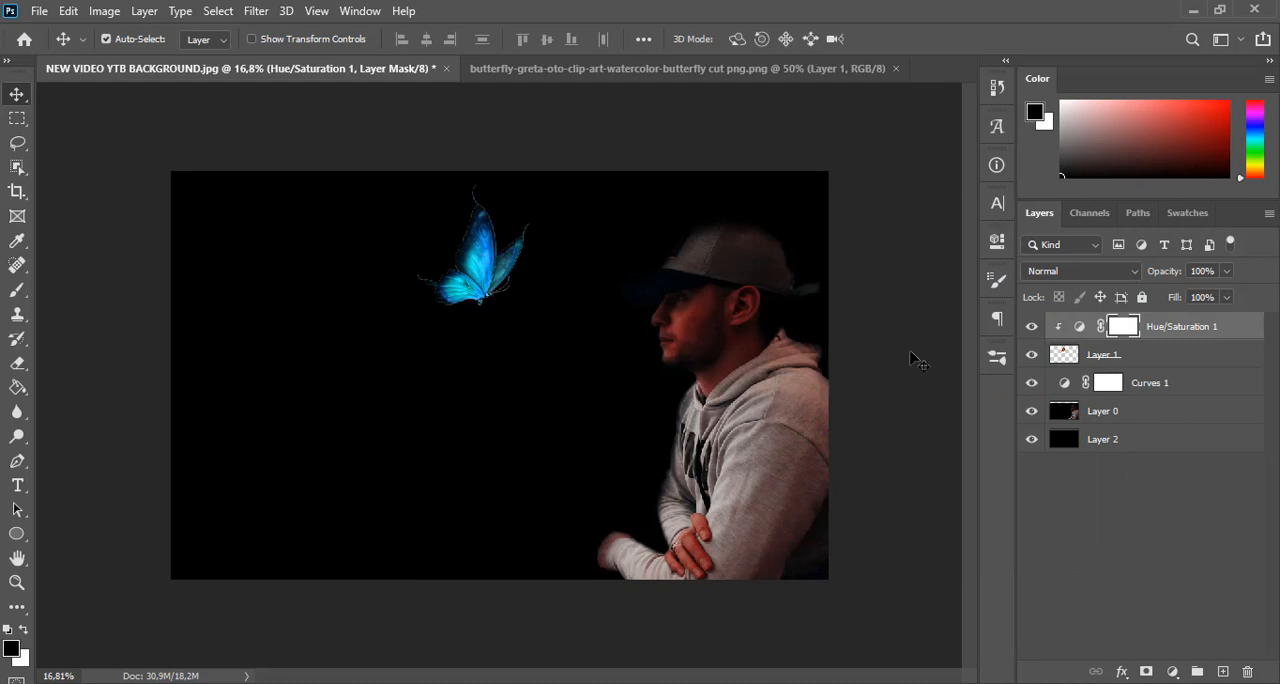
Add a new layer above Curves 1 in Color blending mode and sample a bright blue from the butterfly for the Brush
{"action": "left_click", "coordinate": [1163, 383]}
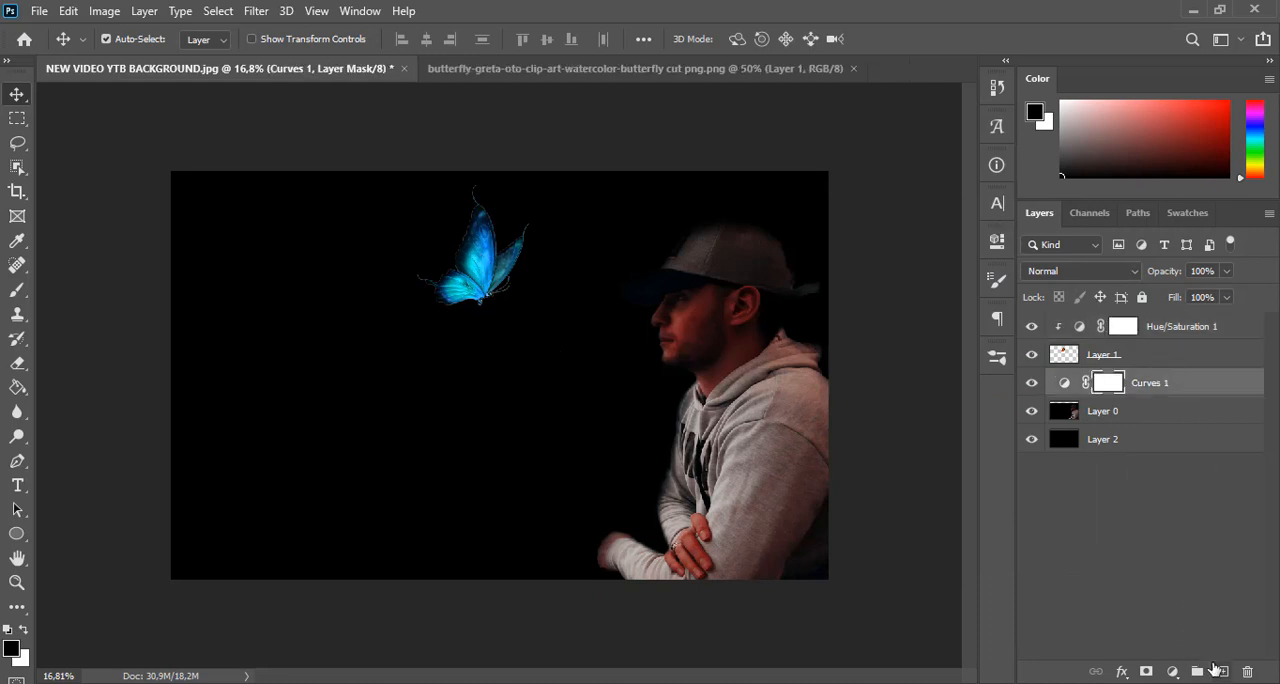
{"action": "left_click", "coordinate": [1221, 671]}
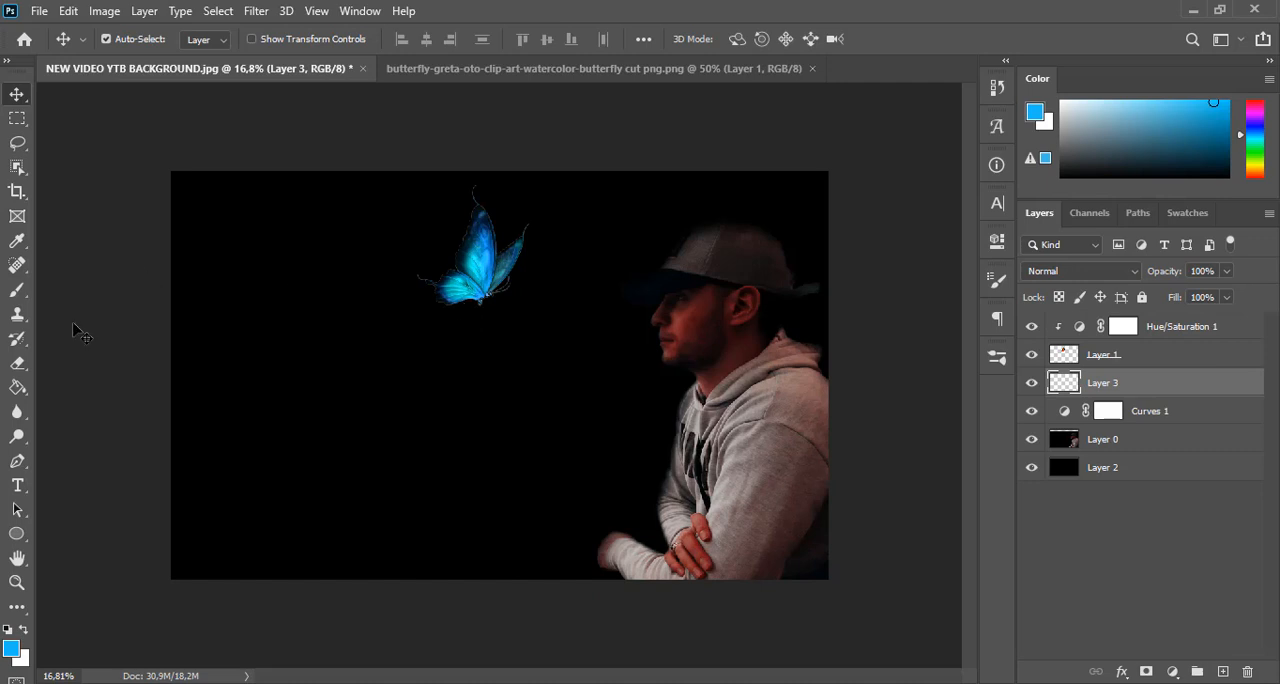
{"action": "left_click", "coordinate": [14, 299]}
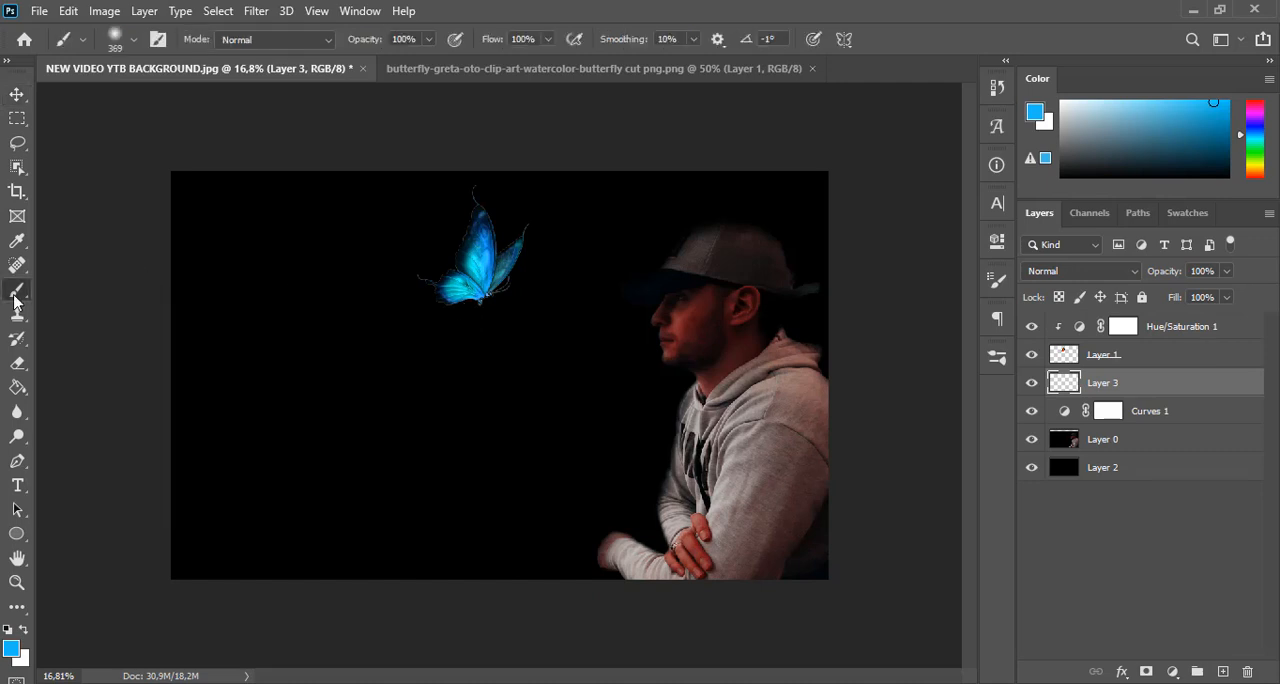
{"action": "key", "text": "alt"}
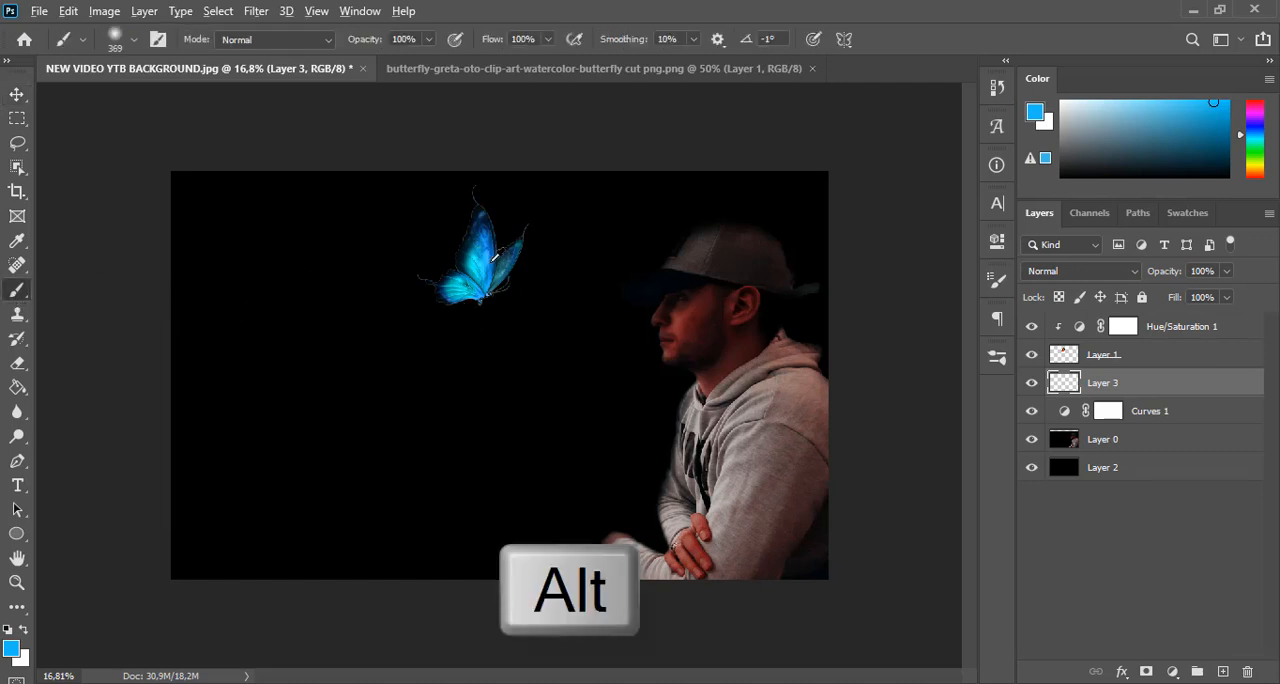
{"action": "left_click", "coordinate": [494, 257], "text": "alt"}
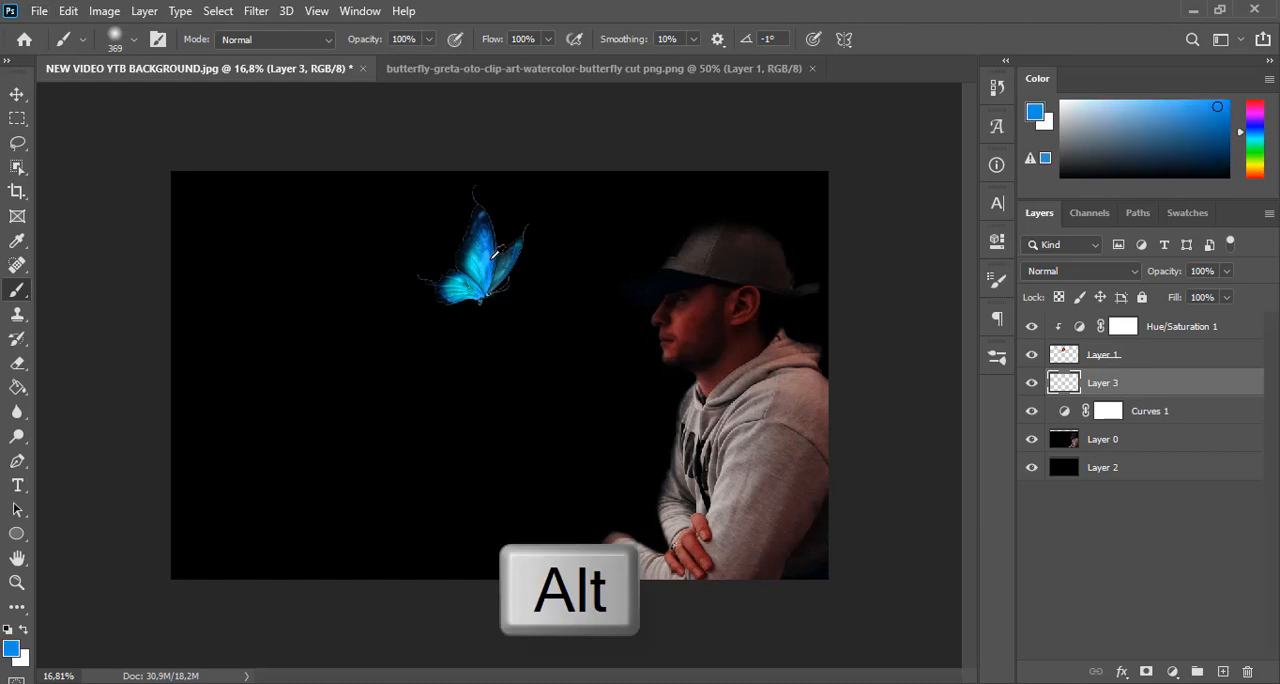
{"action": "left_click", "coordinate": [489, 258], "text": "alt"}
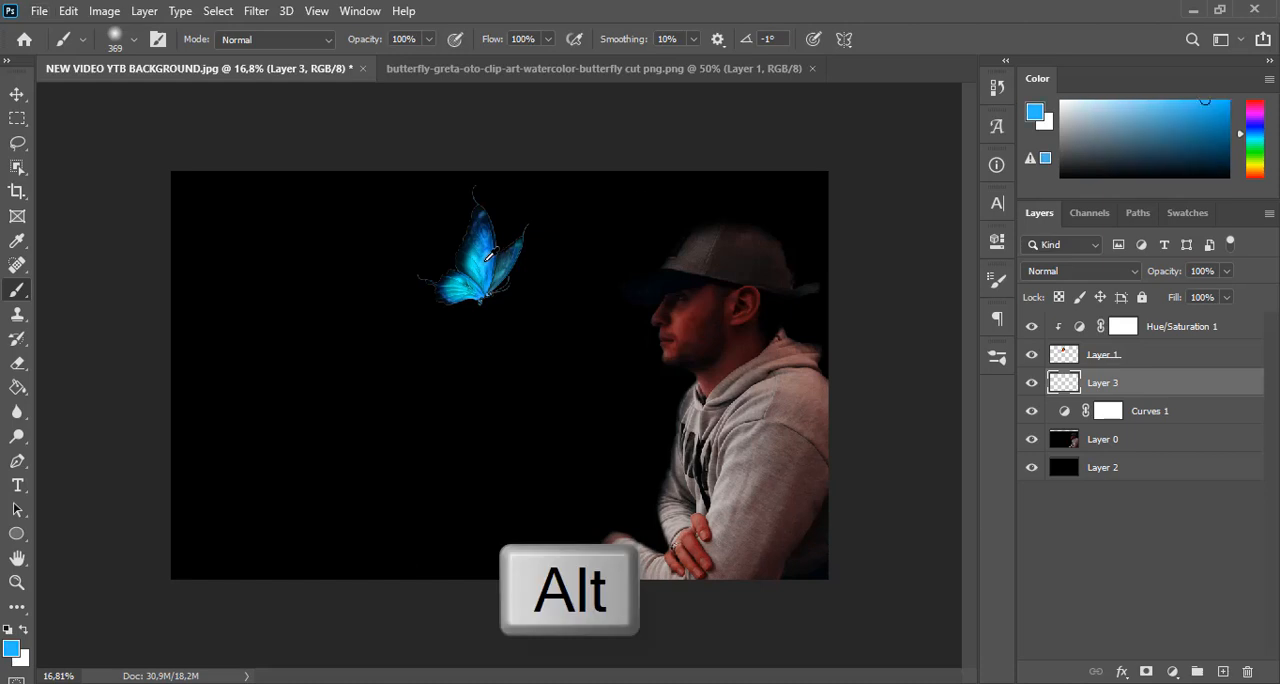
{"action": "left_click", "coordinate": [1128, 272]}
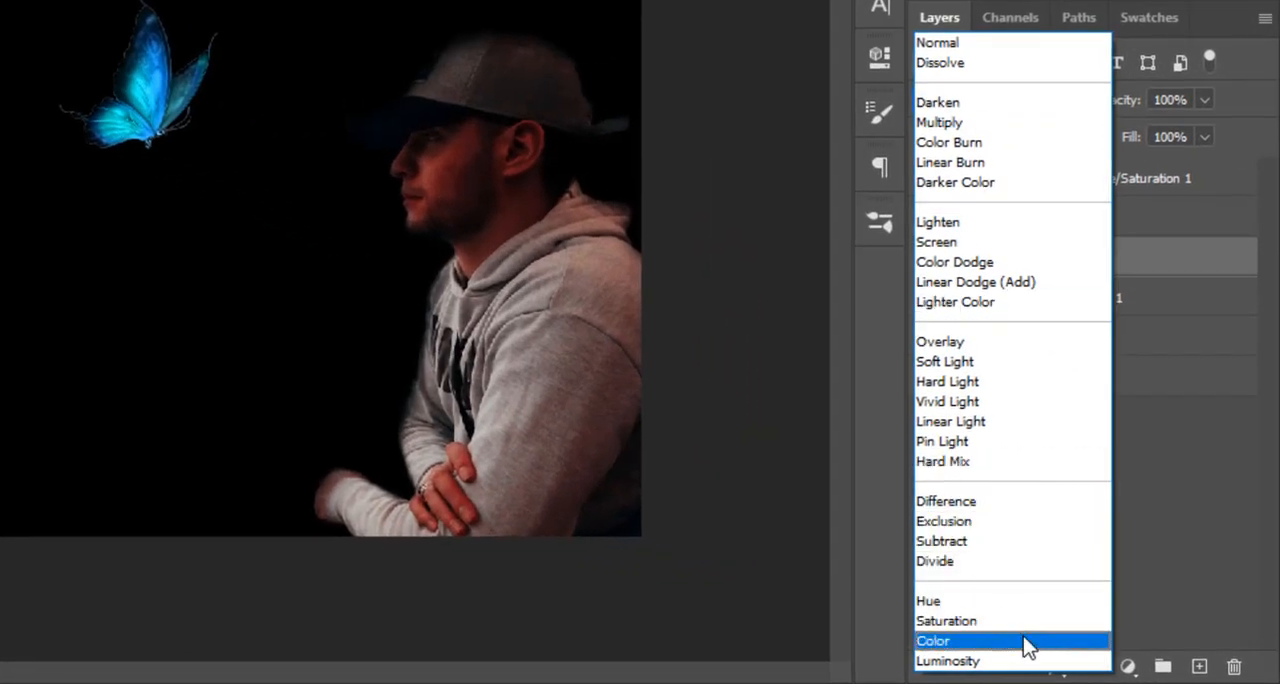
{"action": "left_click", "coordinate": [1026, 643]}
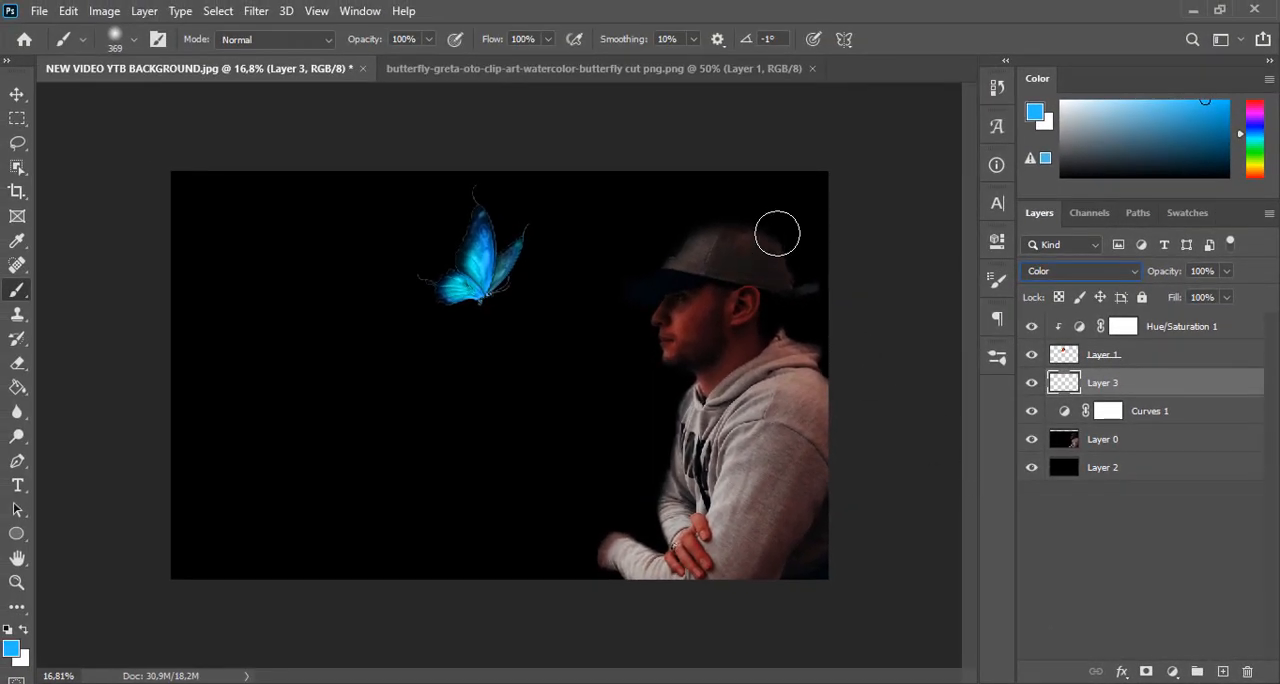
Paint the blue over the man from his face and arms toward his back, reducing brush opacity to 48%, then 43% at 511 px
{"action": "mouse_move", "coordinate": [777, 234]}
{"action": "left_mouse_down"}
{"action": "mouse_move", "coordinate": [721, 216]}
{"action": "mouse_move", "coordinate": [660, 261]}
{"action": "mouse_move", "coordinate": [655, 299]}
{"action": "mouse_move", "coordinate": [667, 306]}
{"action": "mouse_move", "coordinate": [681, 274]}
{"action": "mouse_move", "coordinate": [664, 318]}
{"action": "mouse_move", "coordinate": [694, 381]}
{"action": "mouse_move", "coordinate": [671, 522]}
{"action": "mouse_move", "coordinate": [683, 560]}
{"action": "mouse_move", "coordinate": [657, 546]}
{"action": "mouse_move", "coordinate": [625, 555]}
{"action": "mouse_move", "coordinate": [673, 557]}
{"action": "mouse_move", "coordinate": [701, 451]}
{"action": "mouse_move", "coordinate": [705, 368]}
{"action": "mouse_move", "coordinate": [678, 325]}
{"action": "mouse_move", "coordinate": [710, 247]}
{"action": "mouse_move", "coordinate": [779, 233]}
{"action": "mouse_move", "coordinate": [701, 220]}
{"action": "mouse_move", "coordinate": [676, 394]}
{"action": "left_mouse_up"}
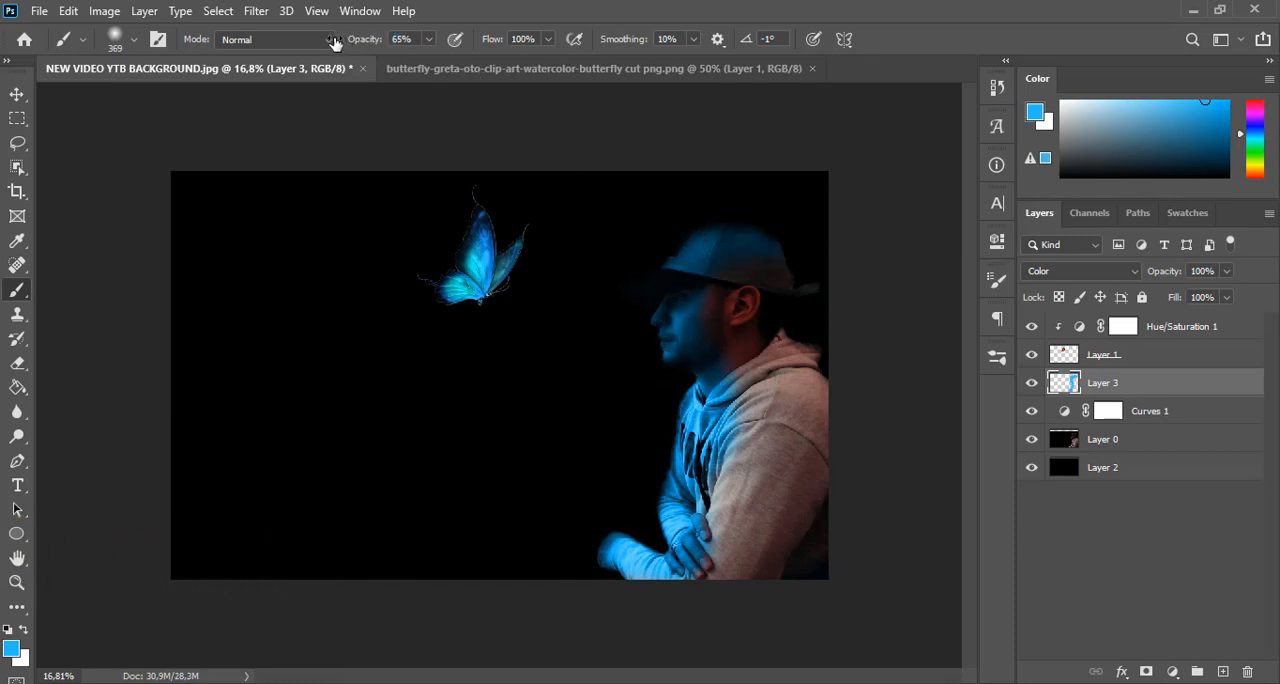
{"action": "key", "text": "4"}
{"action": "key", "text": "8"}
{"action": "mouse_move", "coordinate": [719, 320]}
{"action": "left_mouse_down"}
{"action": "mouse_move", "coordinate": [719, 368]}
{"action": "mouse_move", "coordinate": [749, 393]}
{"action": "mouse_move", "coordinate": [716, 569]}
{"action": "mouse_move", "coordinate": [762, 416]}
{"action": "left_mouse_up"}
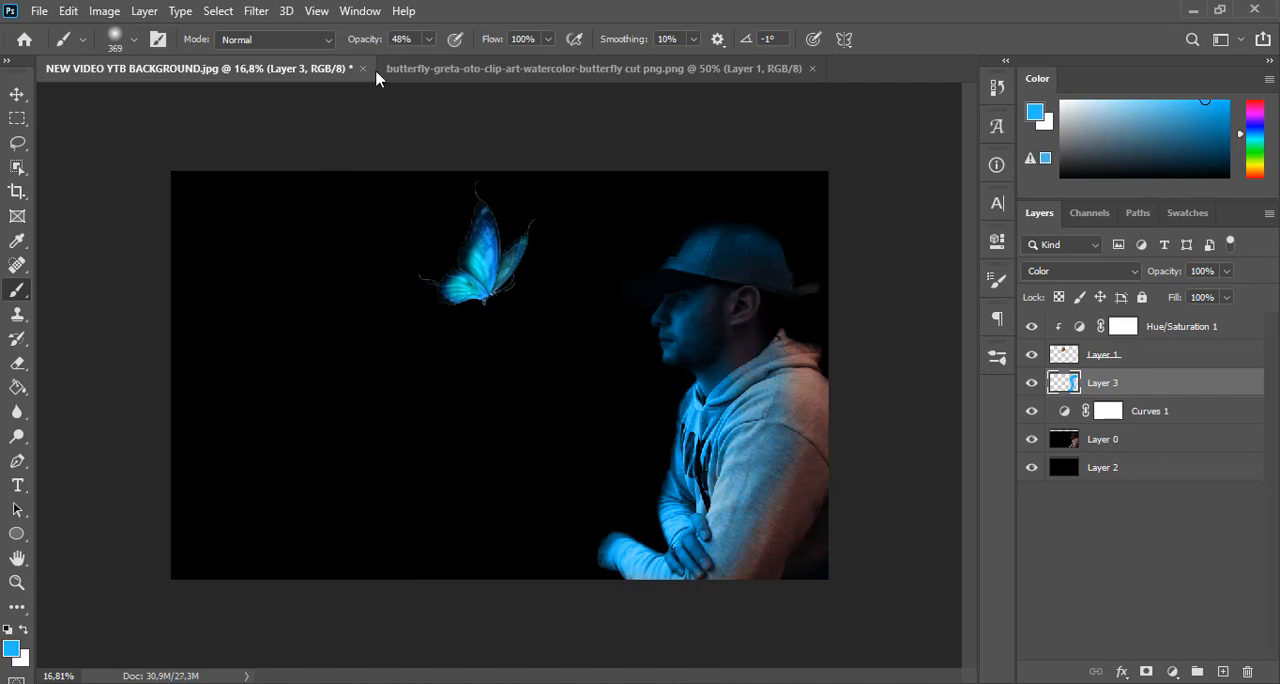
{"action": "right_click", "coordinate": [366, 290]}
{"action": "left_click", "coordinate": [573, 334]}
{"action": "mouse_move", "coordinate": [811, 287]}
{"action": "left_mouse_down"}
{"action": "mouse_move", "coordinate": [740, 327]}
{"action": "mouse_move", "coordinate": [777, 284]}
{"action": "mouse_move", "coordinate": [748, 413]}
{"action": "mouse_move", "coordinate": [685, 578]}
{"action": "mouse_move", "coordinate": [773, 440]}
{"action": "mouse_move", "coordinate": [744, 307]}
{"action": "mouse_move", "coordinate": [668, 577]}
{"action": "mouse_move", "coordinate": [640, 558]}
{"action": "mouse_move", "coordinate": [684, 522]}
{"action": "left_mouse_up"}
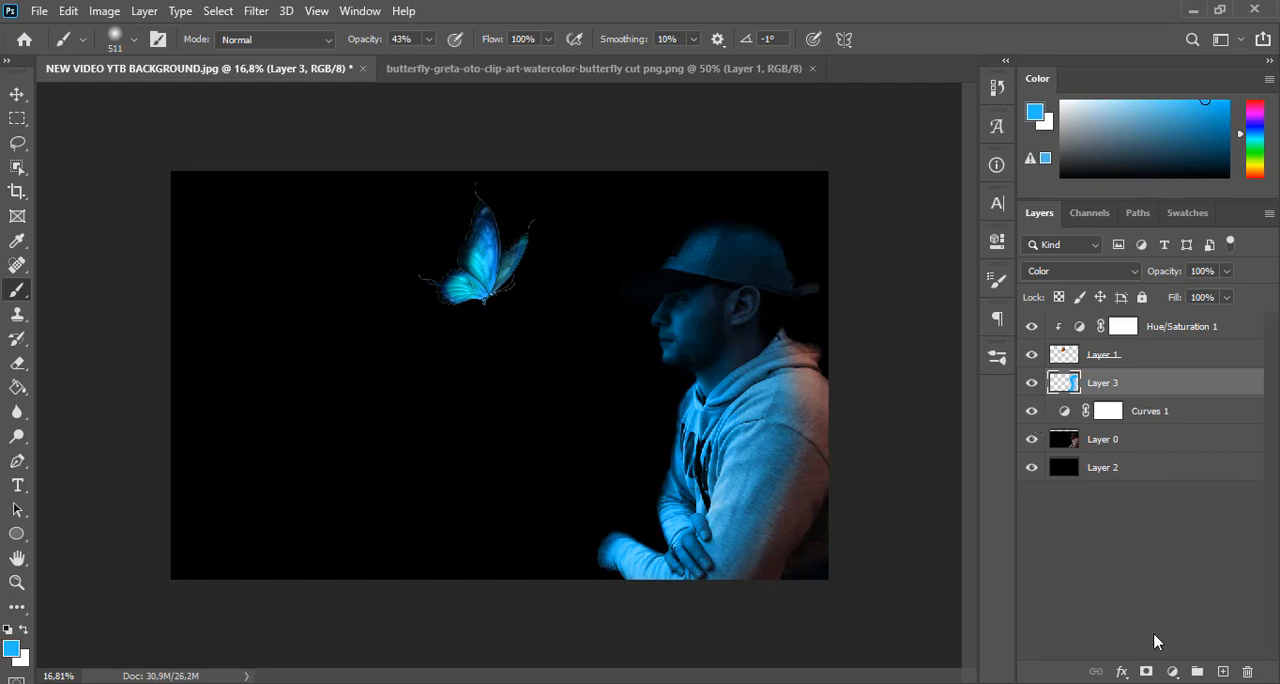
Add a Curves adjustment above Layer 3 and raise the midtones of its Blue channel slightly
{"action": "left_click", "coordinate": [1172, 670]}
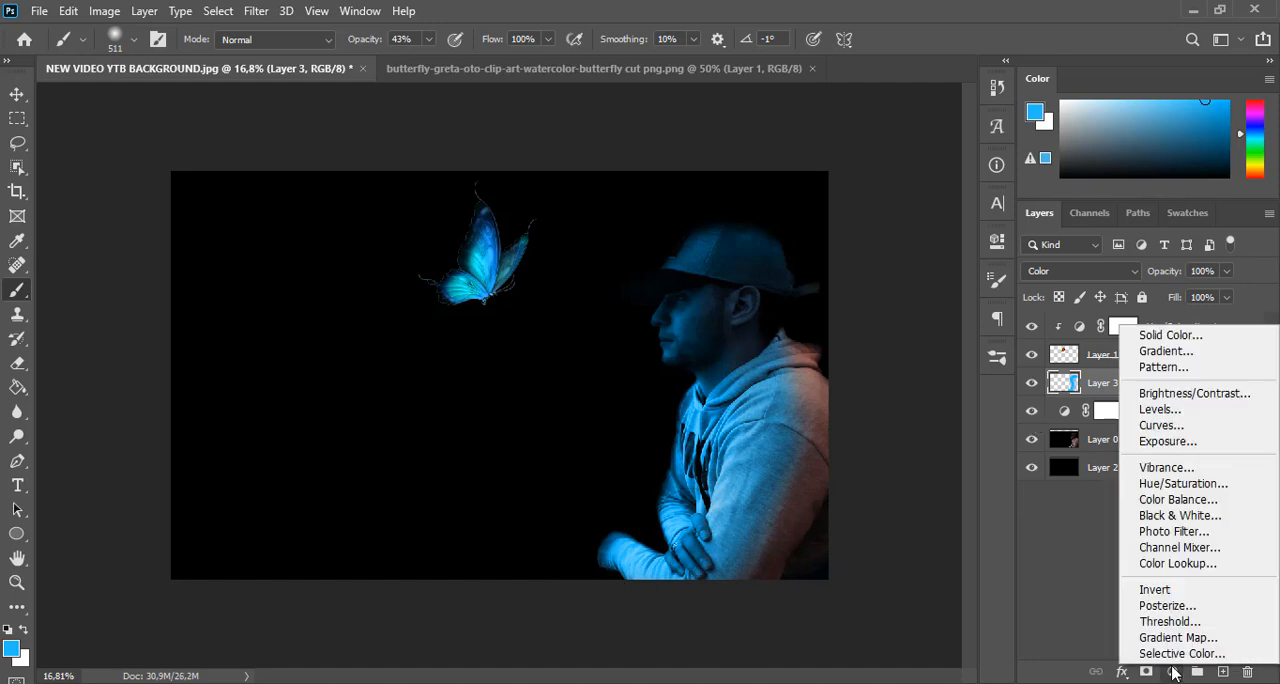
{"action": "left_click", "coordinate": [1184, 426]}
{"action": "left_click_drag", "start_coordinate": [913, 247], "coordinate": [1079, 135]}
{"action": "left_click", "coordinate": [1050, 210]}
{"action": "left_click", "coordinate": [1034, 268]}
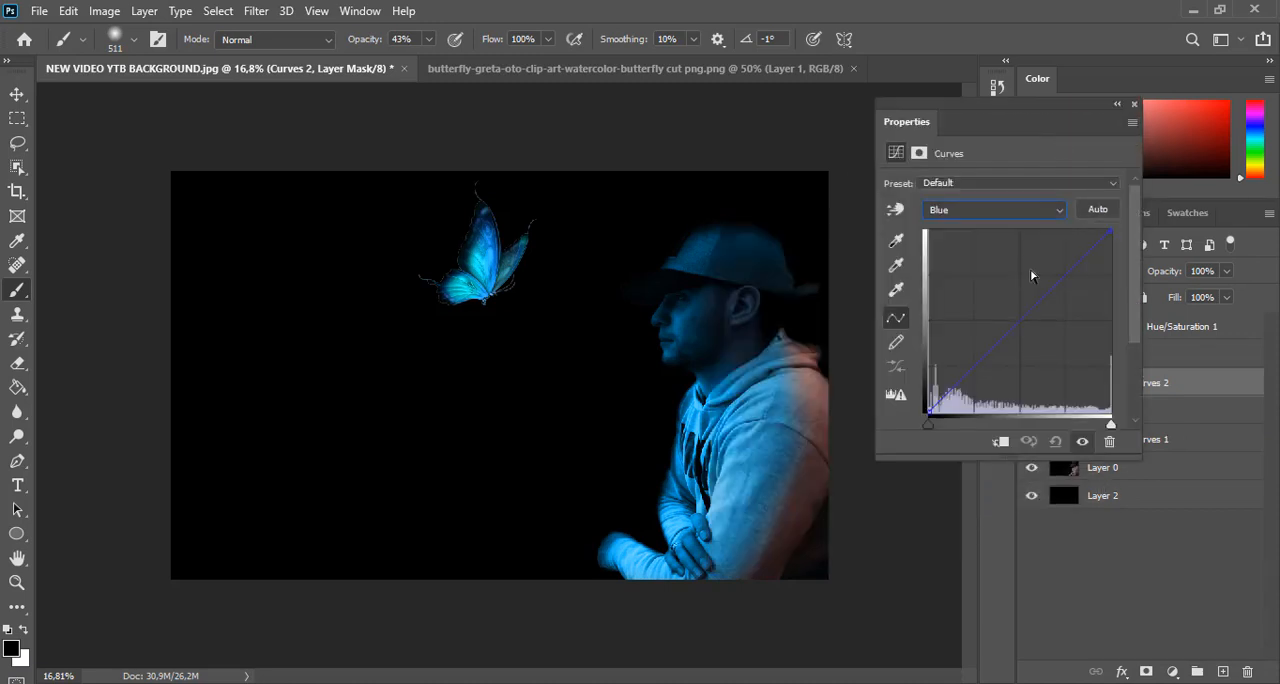
{"action": "mouse_move", "coordinate": [1024, 319]}
{"action": "left_mouse_down"}
{"action": "mouse_move", "coordinate": [1017, 283]}
{"action": "mouse_move", "coordinate": [1016, 301]}
{"action": "left_mouse_up"}
{"action": "left_click_drag", "start_coordinate": [1086, 122], "coordinate": [995, 264]}
{"action": "key", "text": "v"}
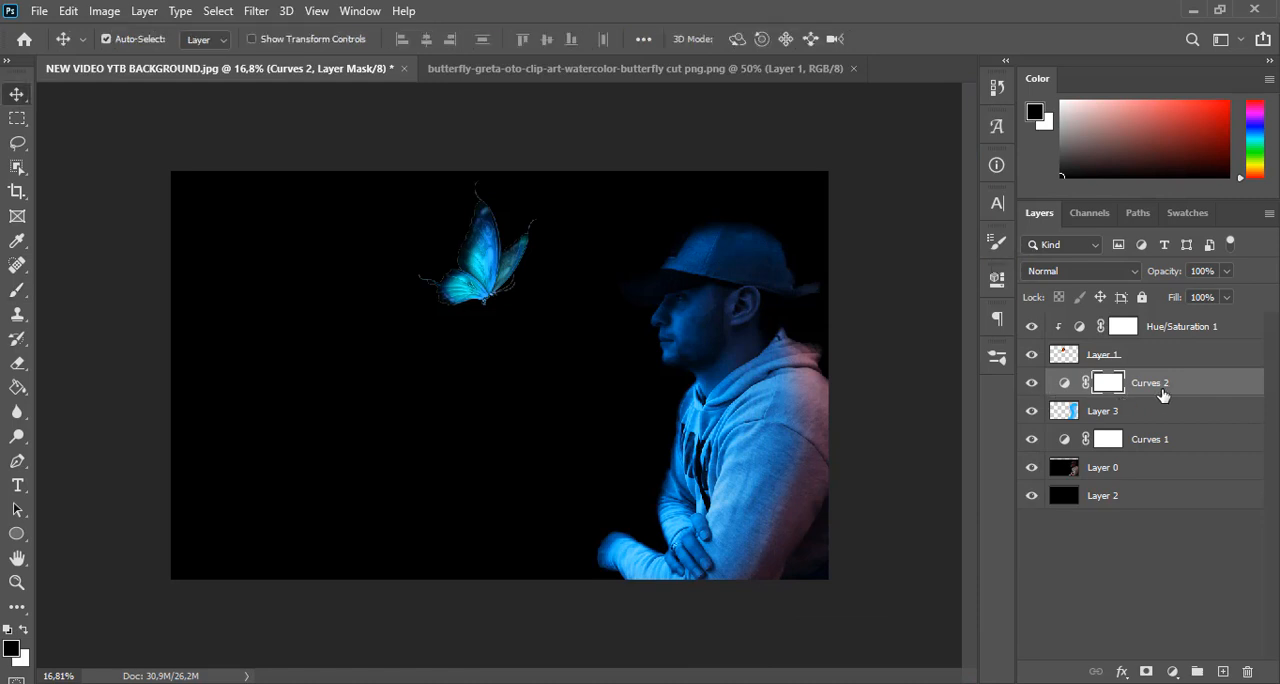
Add a new layer above Curves 2 and darken the man's back with a black brush at 55%, then 46% opacity
{"action": "left_click", "coordinate": [1193, 388]}
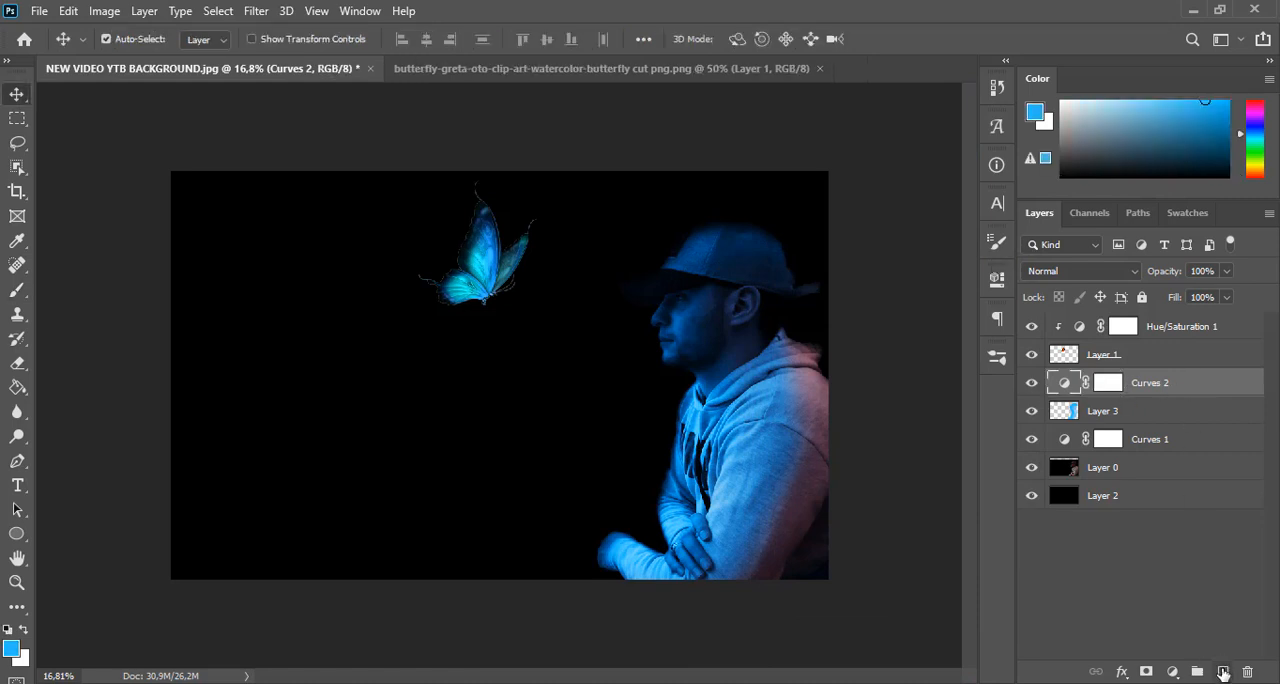
{"action": "left_click", "coordinate": [1223, 673]}
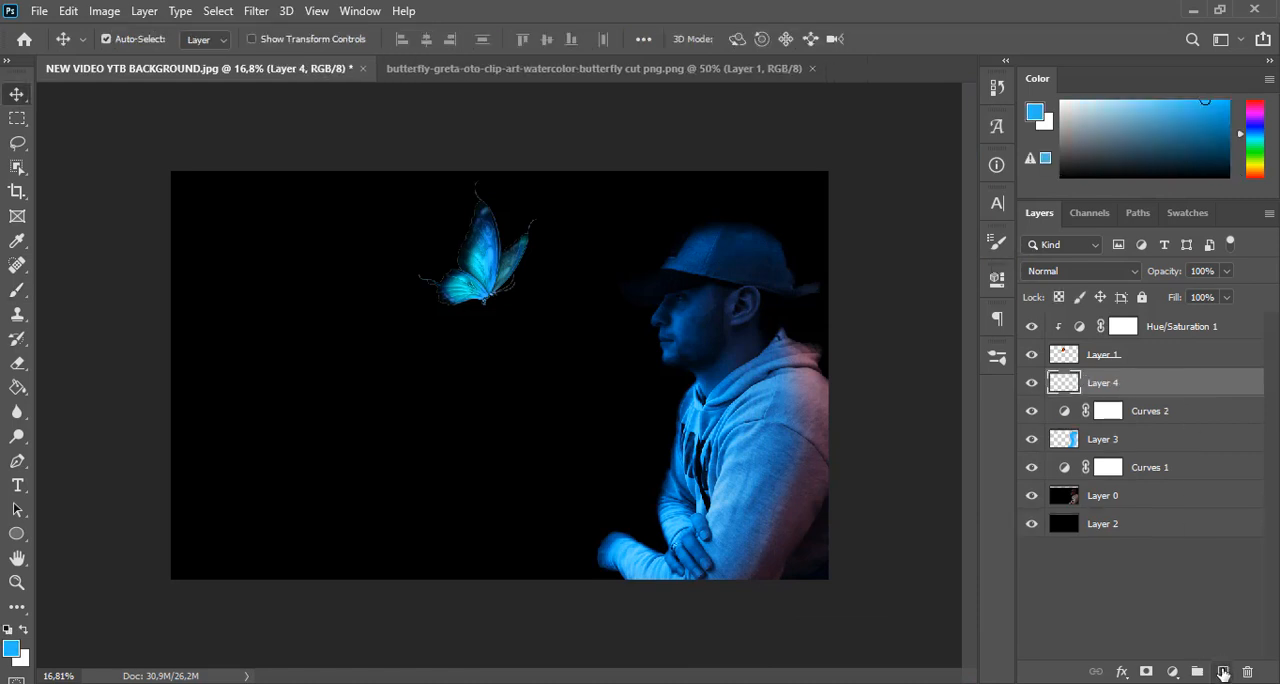
{"action": "left_click", "coordinate": [19, 293]}
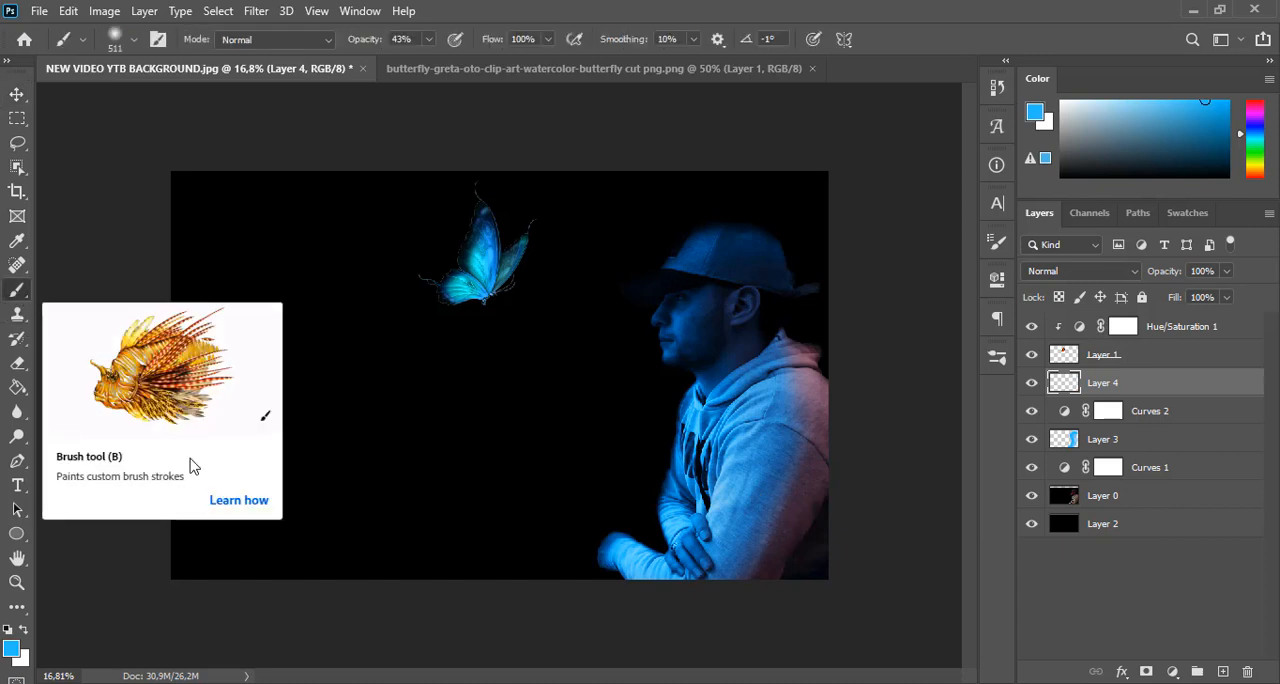
{"action": "left_click", "coordinate": [8, 631]}
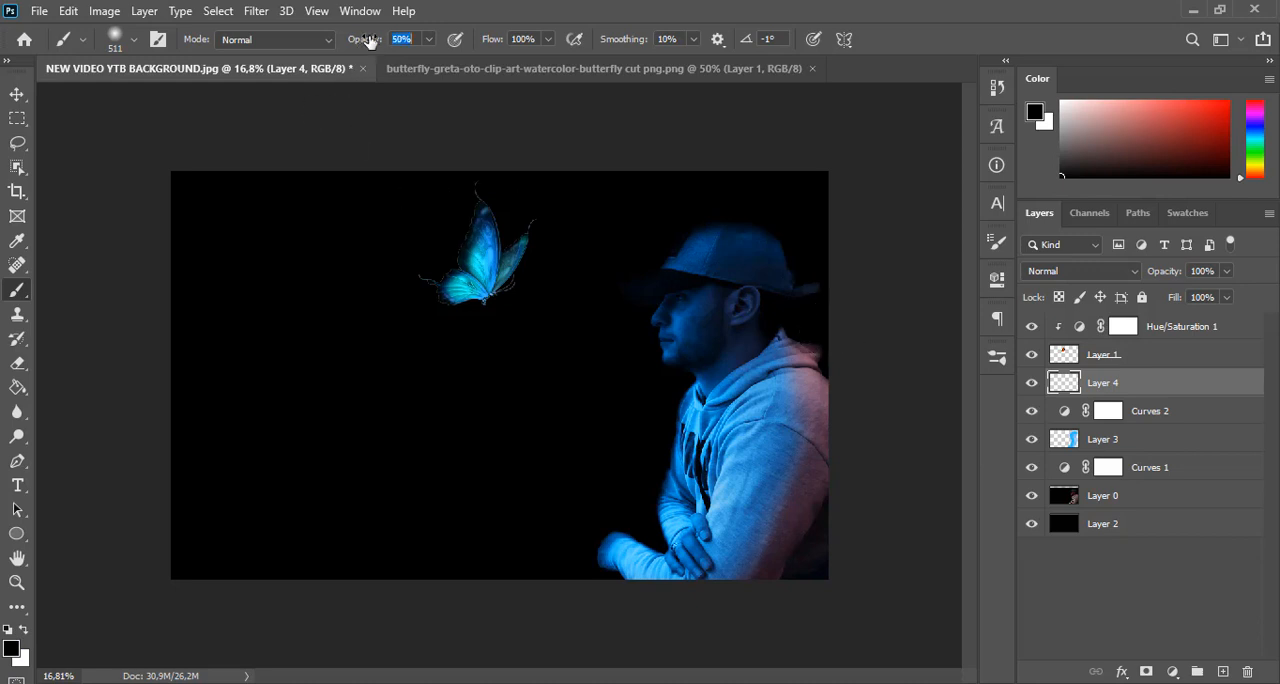
{"action": "left_click_drag", "start_coordinate": [826, 269], "coordinate": [811, 270]}
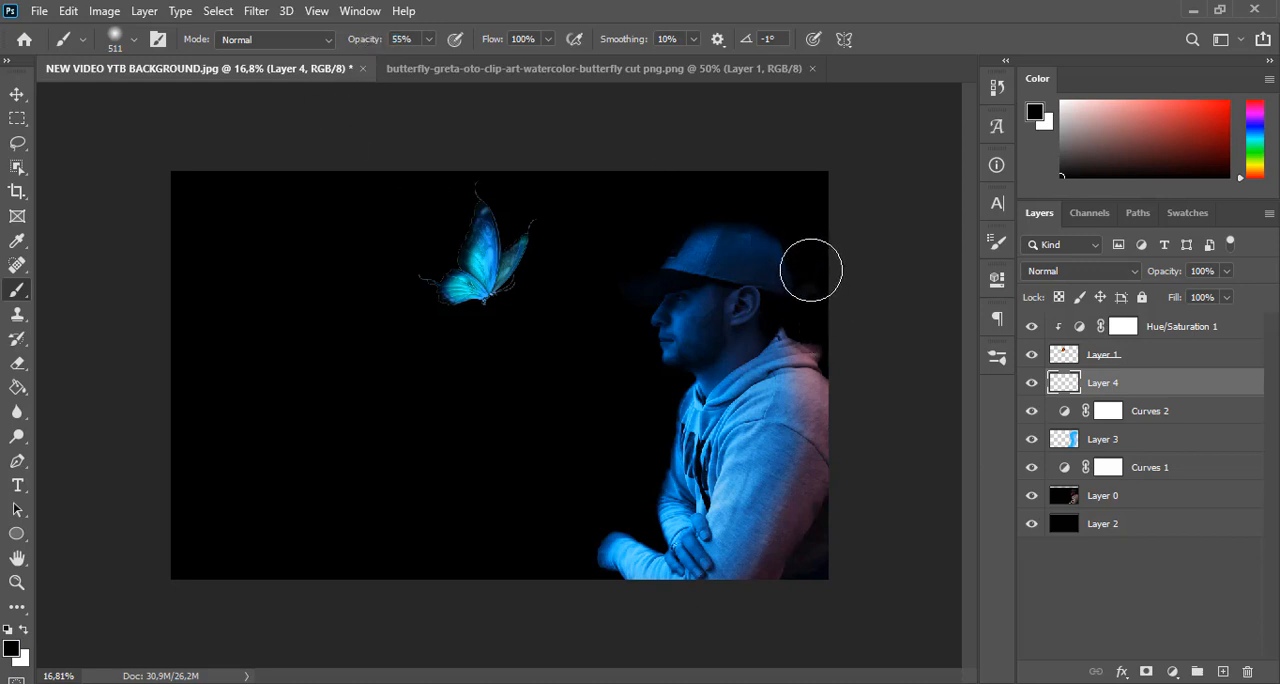
{"action": "left_click_drag", "start_coordinate": [379, 46], "coordinate": [365, 45]}
{"action": "mouse_move", "coordinate": [822, 346]}
{"action": "left_mouse_down"}
{"action": "mouse_move", "coordinate": [828, 391]}
{"action": "mouse_move", "coordinate": [819, 353]}
{"action": "mouse_move", "coordinate": [804, 355]}
{"action": "mouse_move", "coordinate": [832, 396]}
{"action": "mouse_move", "coordinate": [813, 541]}
{"action": "mouse_move", "coordinate": [776, 576]}
{"action": "mouse_move", "coordinate": [810, 576]}
{"action": "mouse_move", "coordinate": [813, 367]}
{"action": "left_mouse_up"}
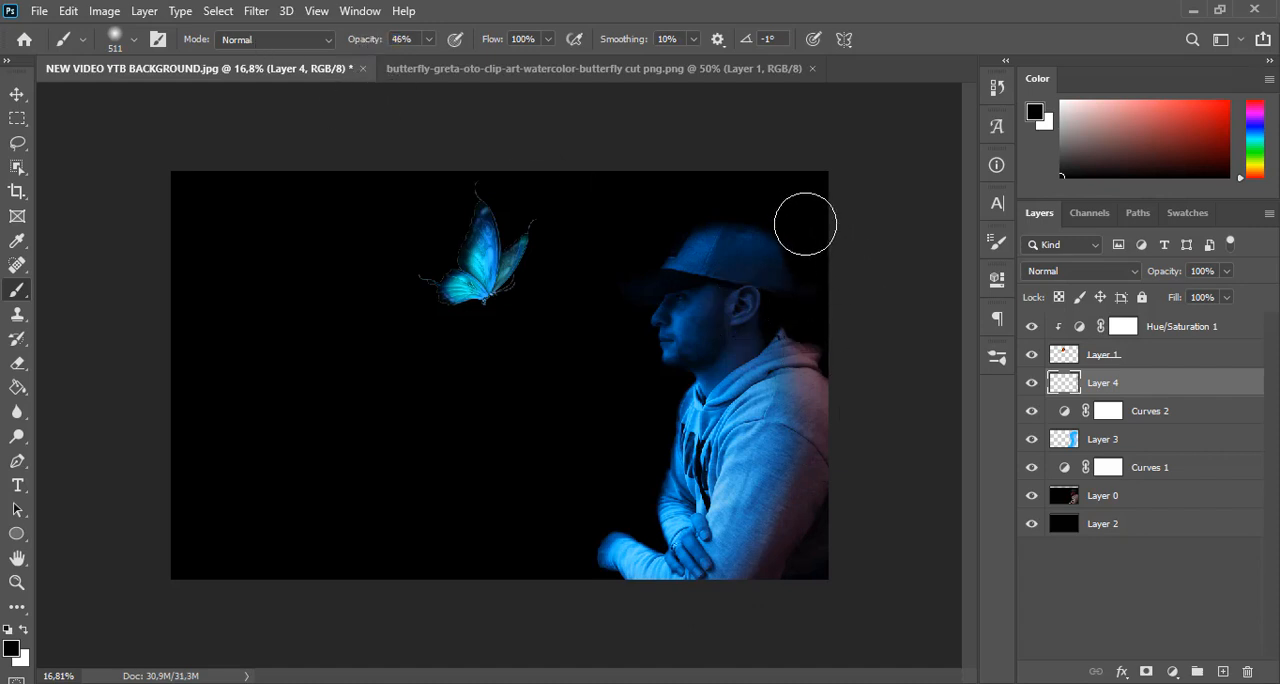
{"action": "mouse_move", "coordinate": [823, 334]}
{"action": "left_mouse_down"}
{"action": "mouse_move", "coordinate": [832, 471]}
{"action": "mouse_move", "coordinate": [831, 358]}
{"action": "mouse_move", "coordinate": [818, 343]}
{"action": "mouse_move", "coordinate": [838, 393]}
{"action": "mouse_move", "coordinate": [824, 357]}
{"action": "mouse_move", "coordinate": [838, 382]}
{"action": "mouse_move", "coordinate": [786, 588]}
{"action": "mouse_move", "coordinate": [832, 474]}
{"action": "mouse_move", "coordinate": [838, 507]}
{"action": "mouse_move", "coordinate": [829, 331]}
{"action": "mouse_move", "coordinate": [814, 413]}
{"action": "mouse_move", "coordinate": [835, 445]}
{"action": "mouse_move", "coordinate": [770, 592]}
{"action": "left_mouse_up"}
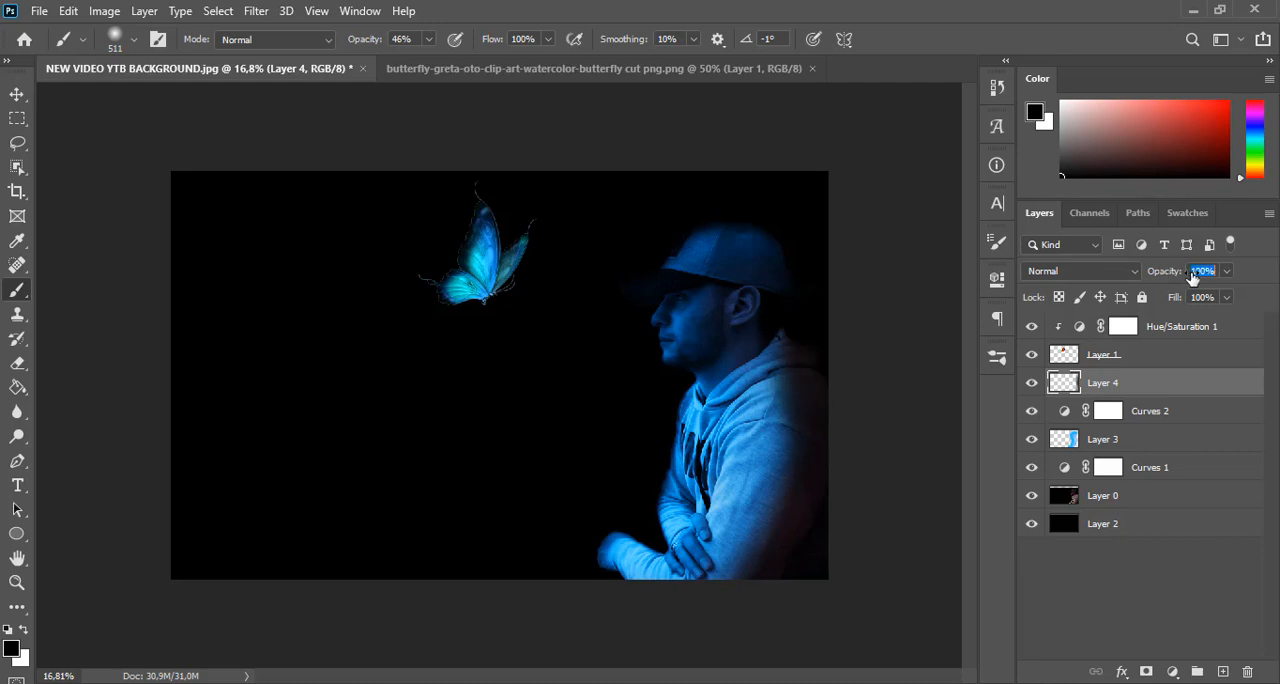
{"action": "left_click", "coordinate": [16, 94]}
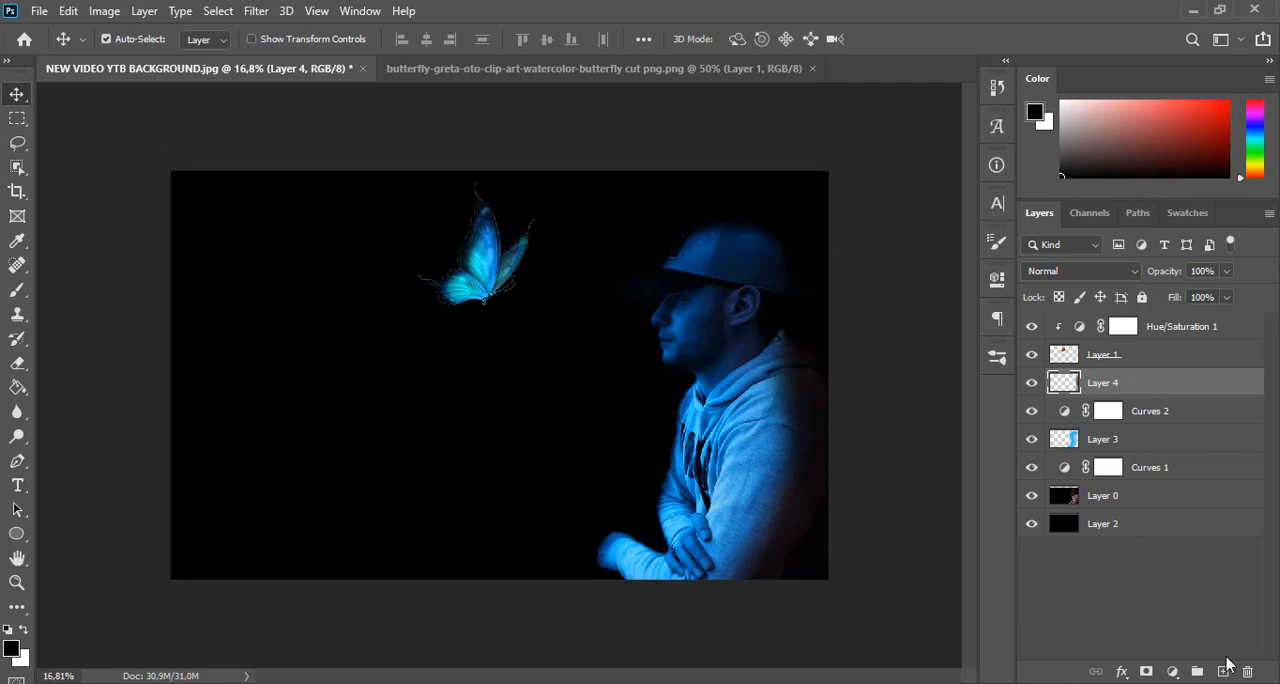
Add a new layer above Layer 4, sample light blue from the butterfly and set the brush opacity to 6%
{"action": "left_click", "coordinate": [1222, 672]}
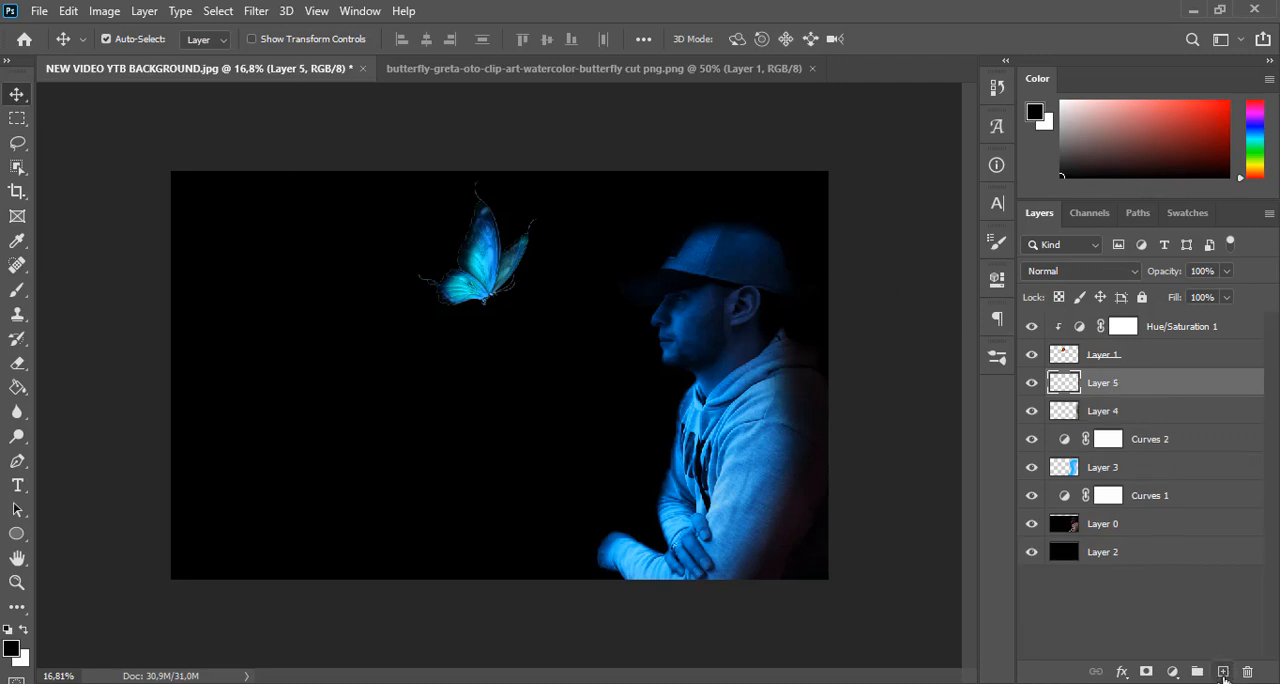
{"action": "left_click", "coordinate": [17, 289]}
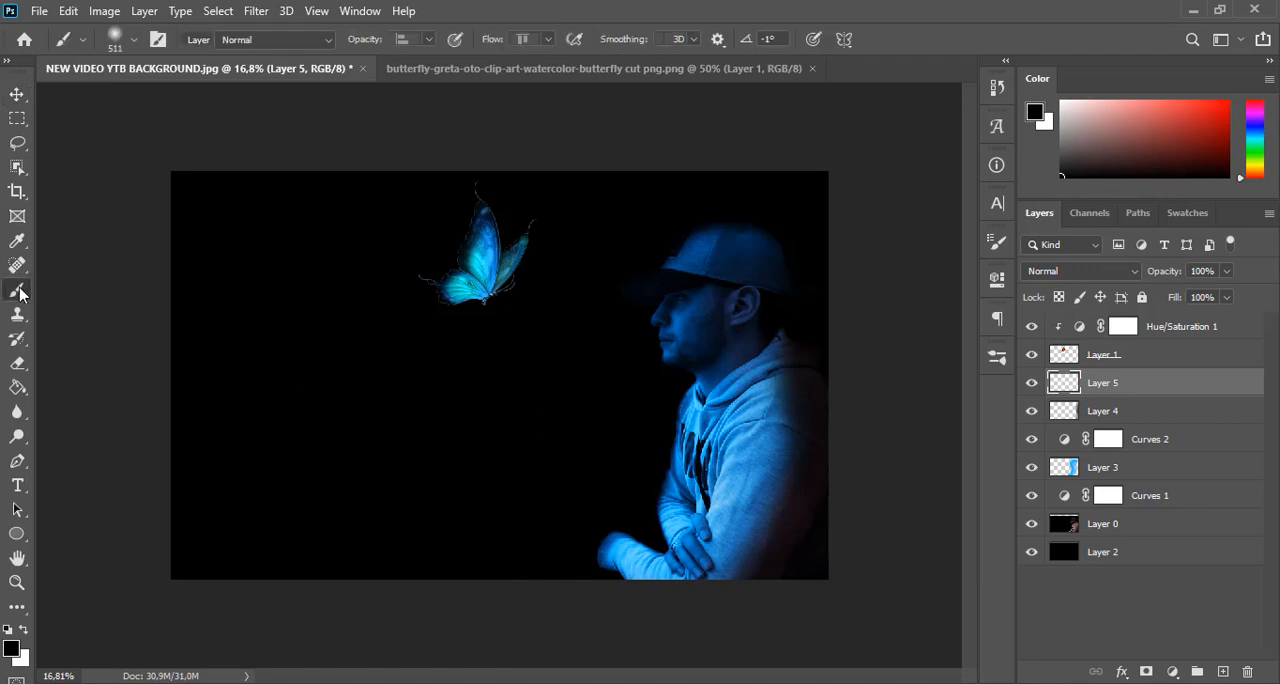
{"action": "left_click", "coordinate": [490, 257], "text": "alt"}
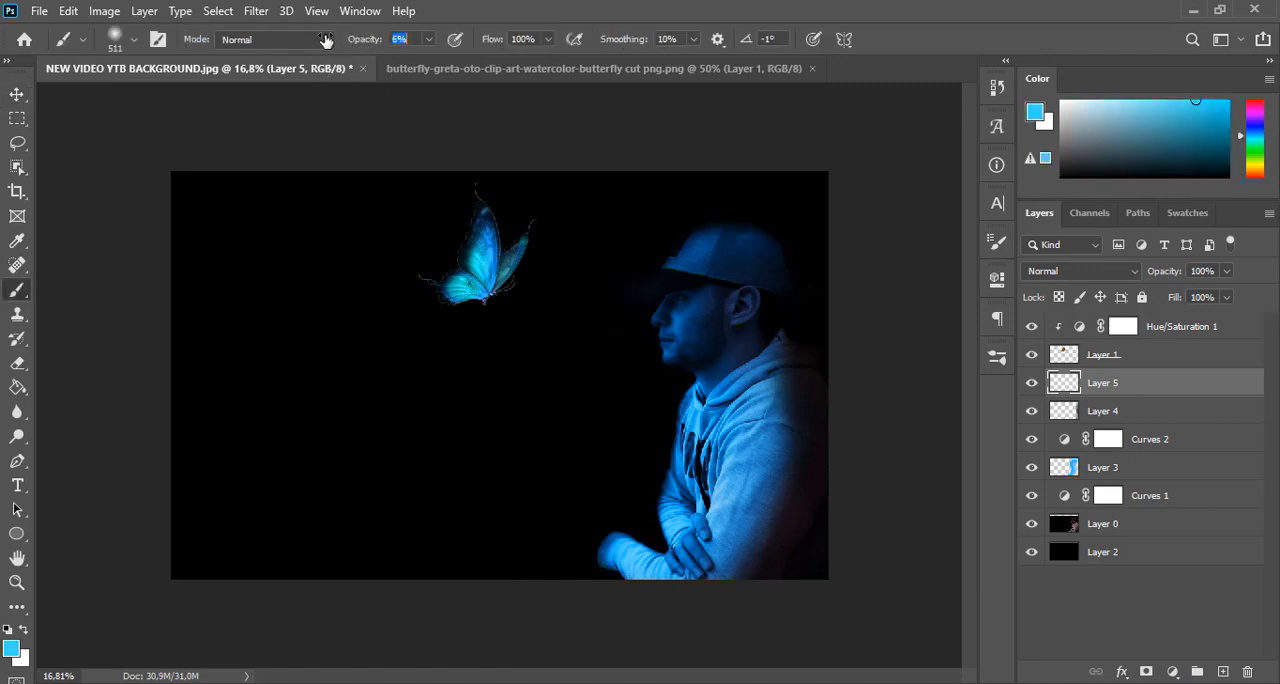
{"action": "right_click", "coordinate": [536, 242]}
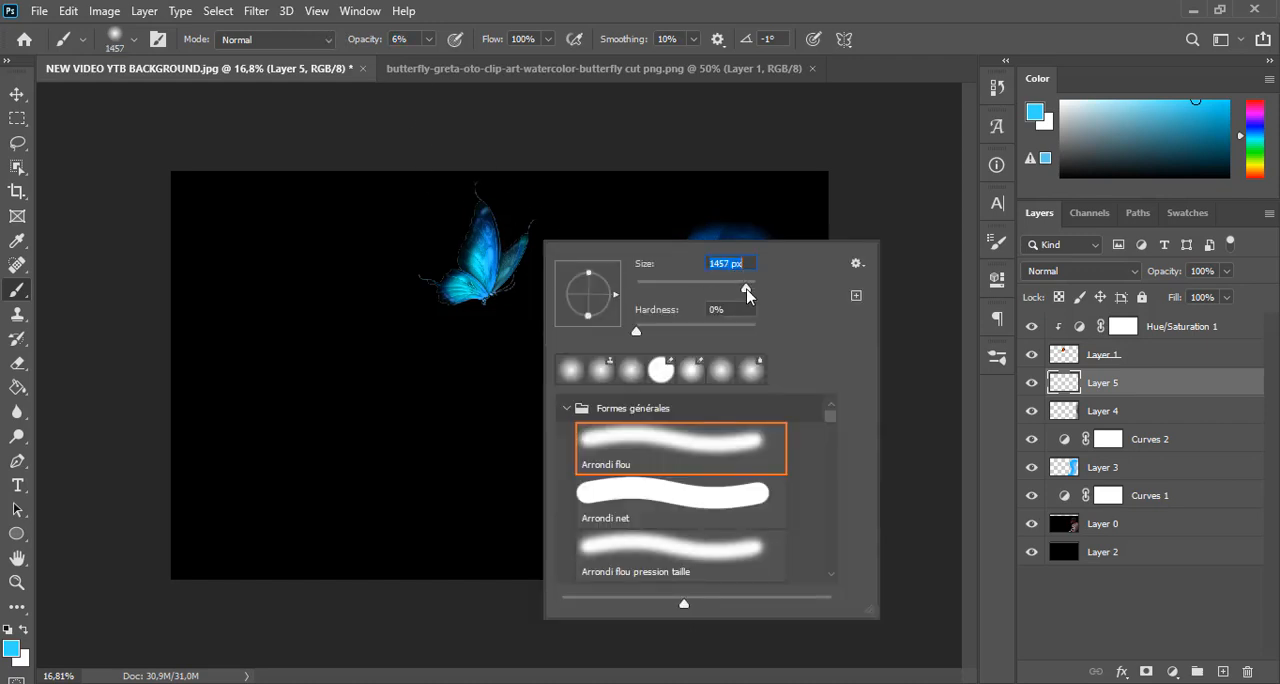
{"action": "left_click", "coordinate": [675, 8]}
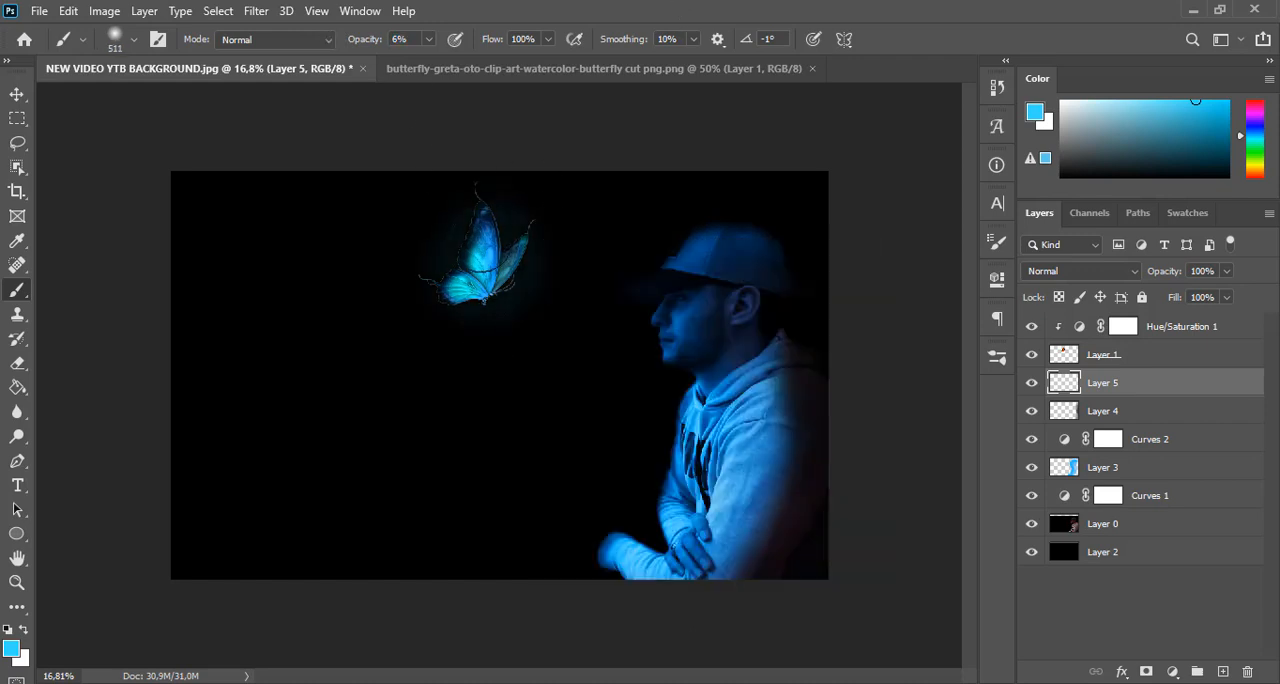
Enlarge the soft brush to 1102 px and paint a faint blue glow around the butterfly and the man
{"action": "right_click", "coordinate": [561, 284]}
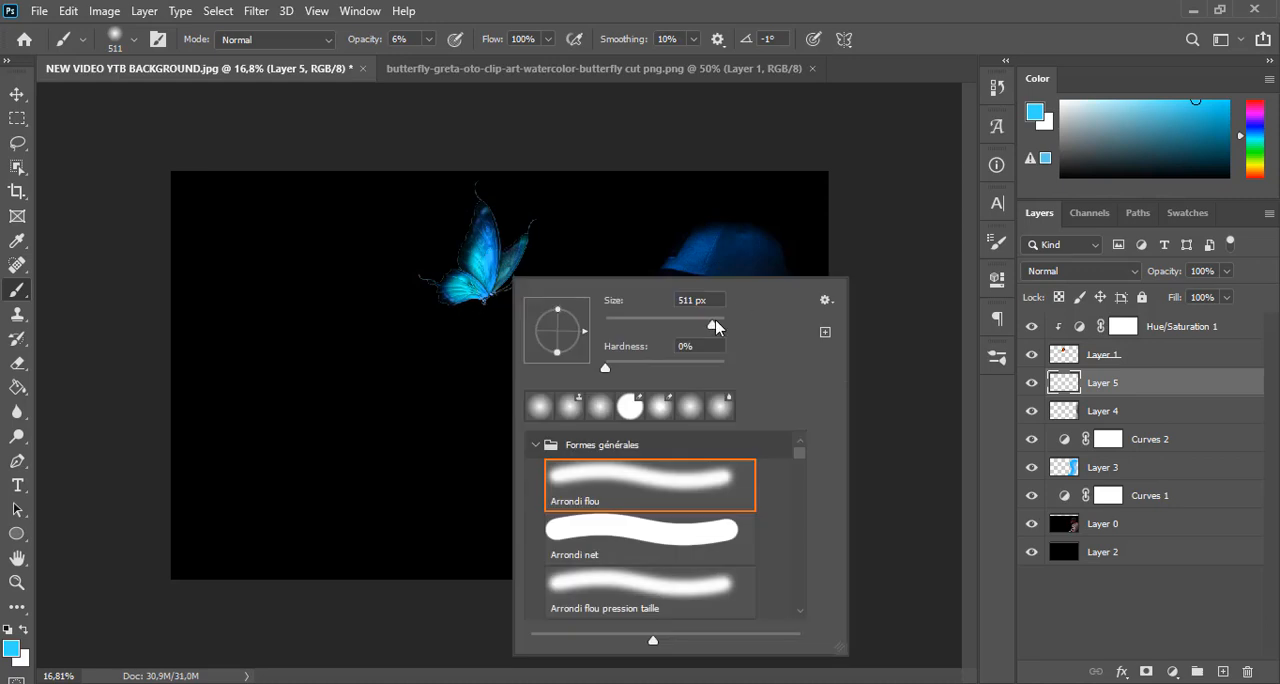
{"action": "left_click", "coordinate": [492, 248]}
{"action": "left_click", "coordinate": [479, 261]}
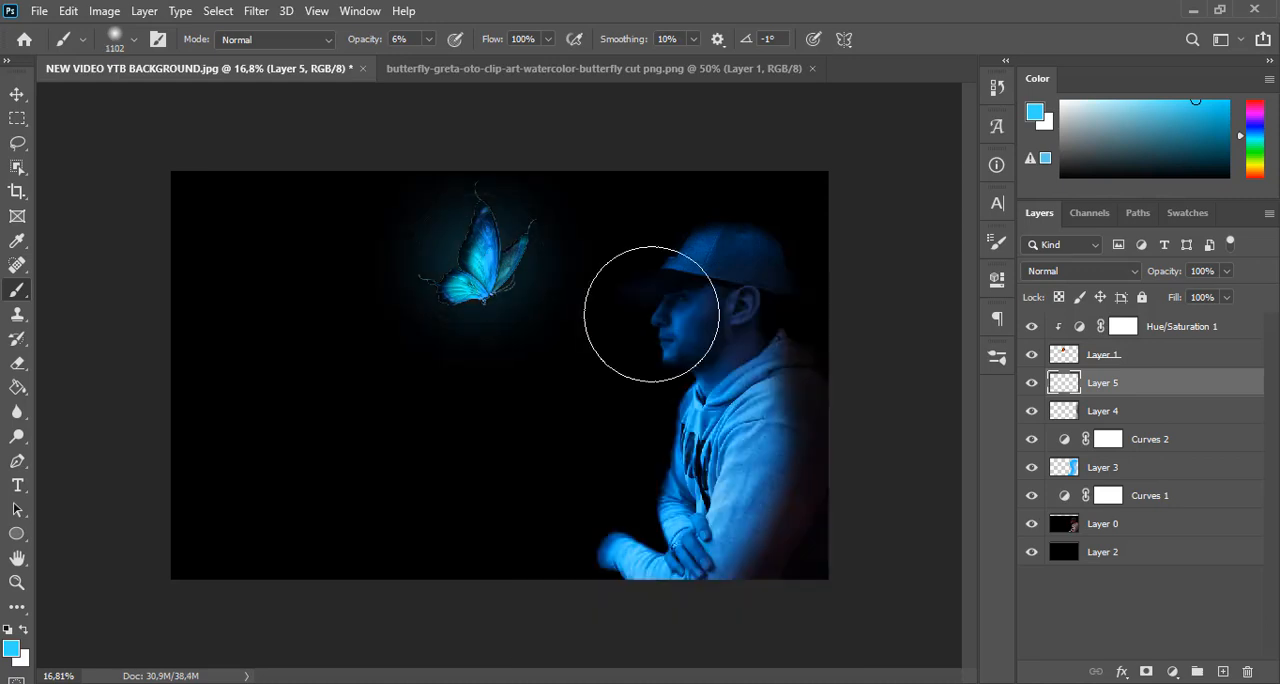
{"action": "left_click", "coordinate": [477, 257]}
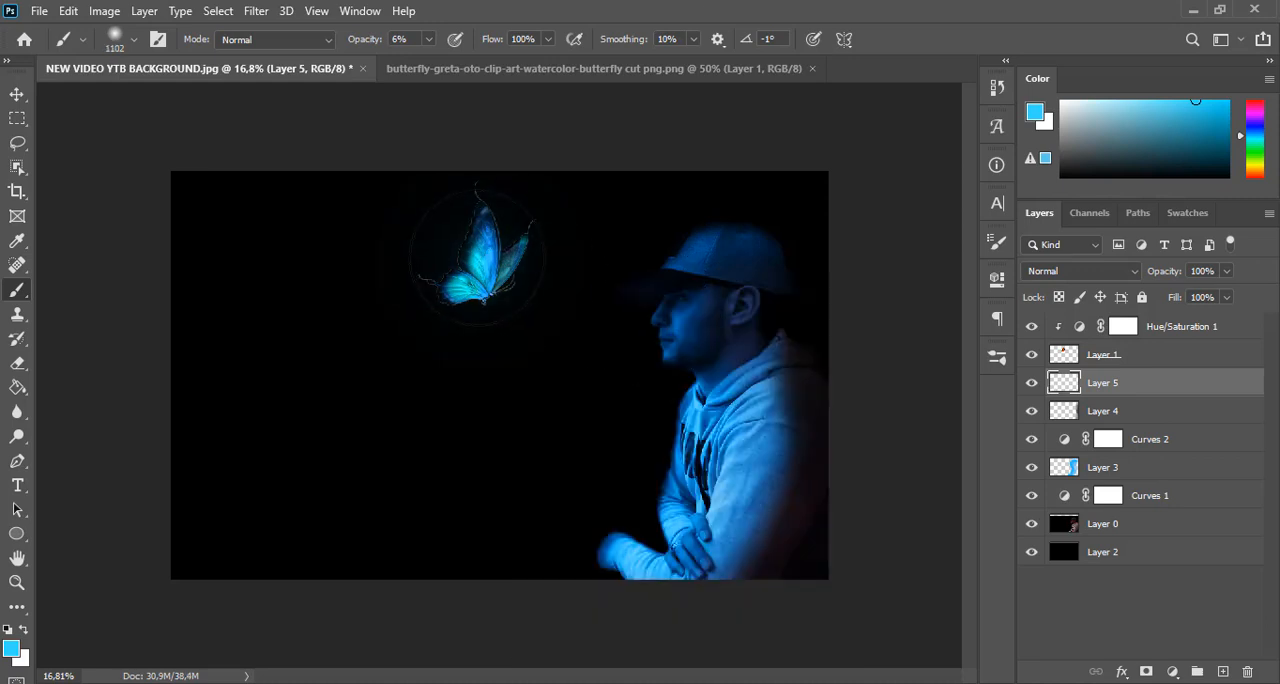
{"action": "left_click", "coordinate": [477, 257]}
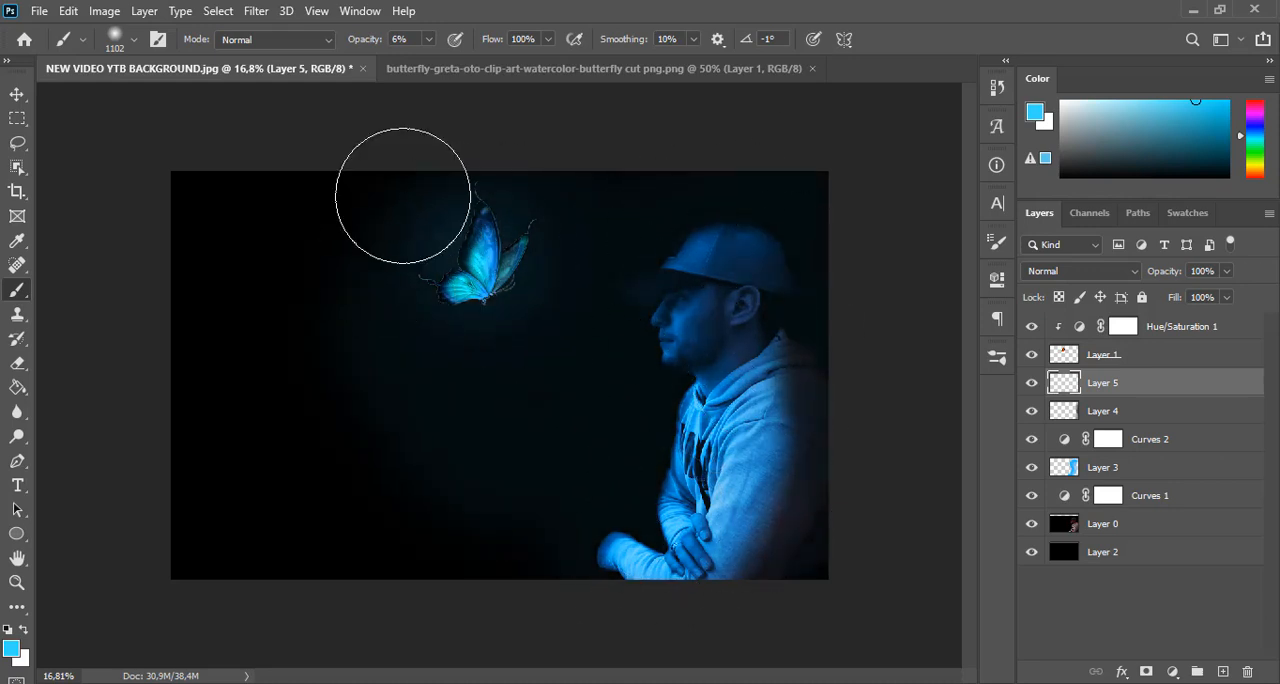
Extend the blue haze across the background behind the butterfly, using 2% brush opacity near the edge, and set Layer 5's opacity to 66%
{"action": "mouse_move", "coordinate": [403, 196]}
{"action": "left_mouse_down"}
{"action": "mouse_move", "coordinate": [506, 575]}
{"action": "mouse_move", "coordinate": [352, 543]}
{"action": "mouse_move", "coordinate": [343, 228]}
{"action": "mouse_move", "coordinate": [385, 155]}
{"action": "left_mouse_up"}
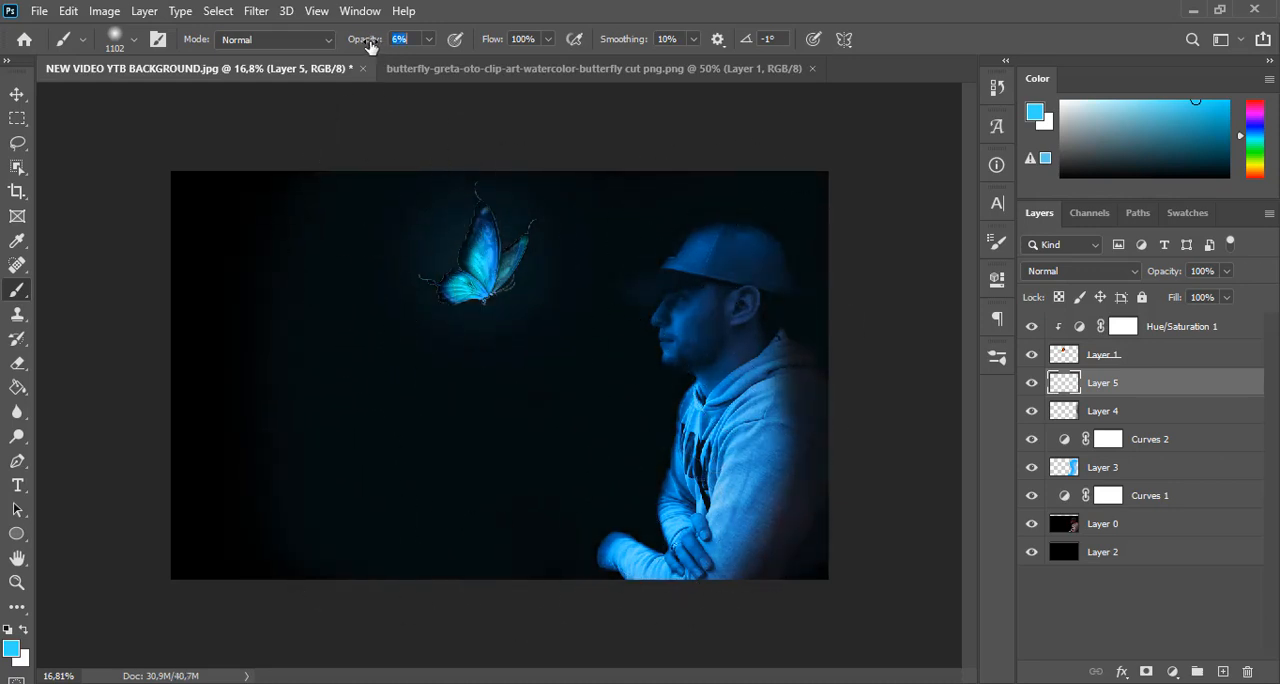
{"action": "mouse_move", "coordinate": [283, 163]}
{"action": "left_mouse_down"}
{"action": "mouse_move", "coordinate": [234, 191]}
{"action": "mouse_move", "coordinate": [197, 430]}
{"action": "mouse_move", "coordinate": [252, 597]}
{"action": "mouse_move", "coordinate": [225, 201]}
{"action": "mouse_move", "coordinate": [384, 435]}
{"action": "mouse_move", "coordinate": [502, 308]}
{"action": "mouse_move", "coordinate": [216, 200]}
{"action": "mouse_move", "coordinate": [197, 509]}
{"action": "mouse_move", "coordinate": [218, 171]}
{"action": "mouse_move", "coordinate": [641, 202]}
{"action": "mouse_move", "coordinate": [758, 556]}
{"action": "mouse_move", "coordinate": [742, 332]}
{"action": "mouse_move", "coordinate": [653, 229]}
{"action": "mouse_move", "coordinate": [451, 252]}
{"action": "mouse_move", "coordinate": [290, 476]}
{"action": "mouse_move", "coordinate": [851, 570]}
{"action": "mouse_move", "coordinate": [245, 194]}
{"action": "mouse_move", "coordinate": [180, 200]}
{"action": "mouse_move", "coordinate": [197, 348]}
{"action": "left_mouse_up"}
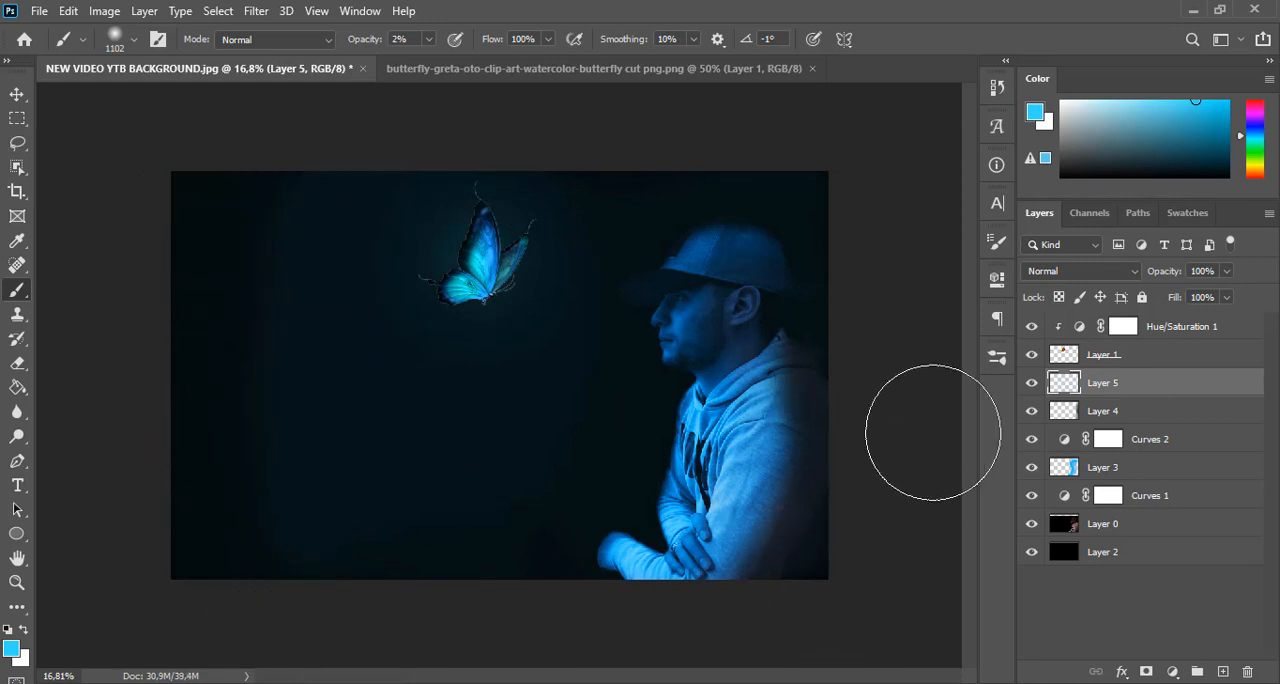
{"action": "left_click_drag", "start_coordinate": [1170, 273], "coordinate": [1166, 280]}
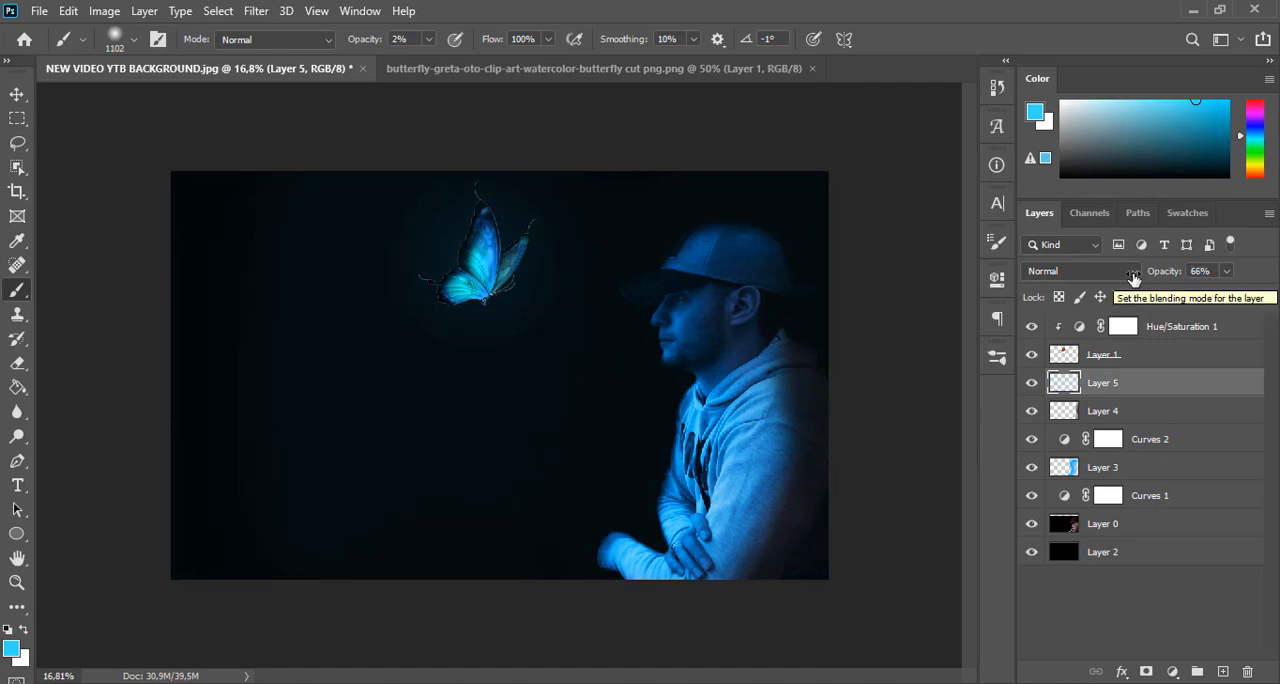
Add a Gradient Fill layer above Layer 5 using the light-blue-to-transparent gradient with the Radial style
{"action": "left_click", "coordinate": [1172, 671]}
{"action": "left_click", "coordinate": [1178, 356]}
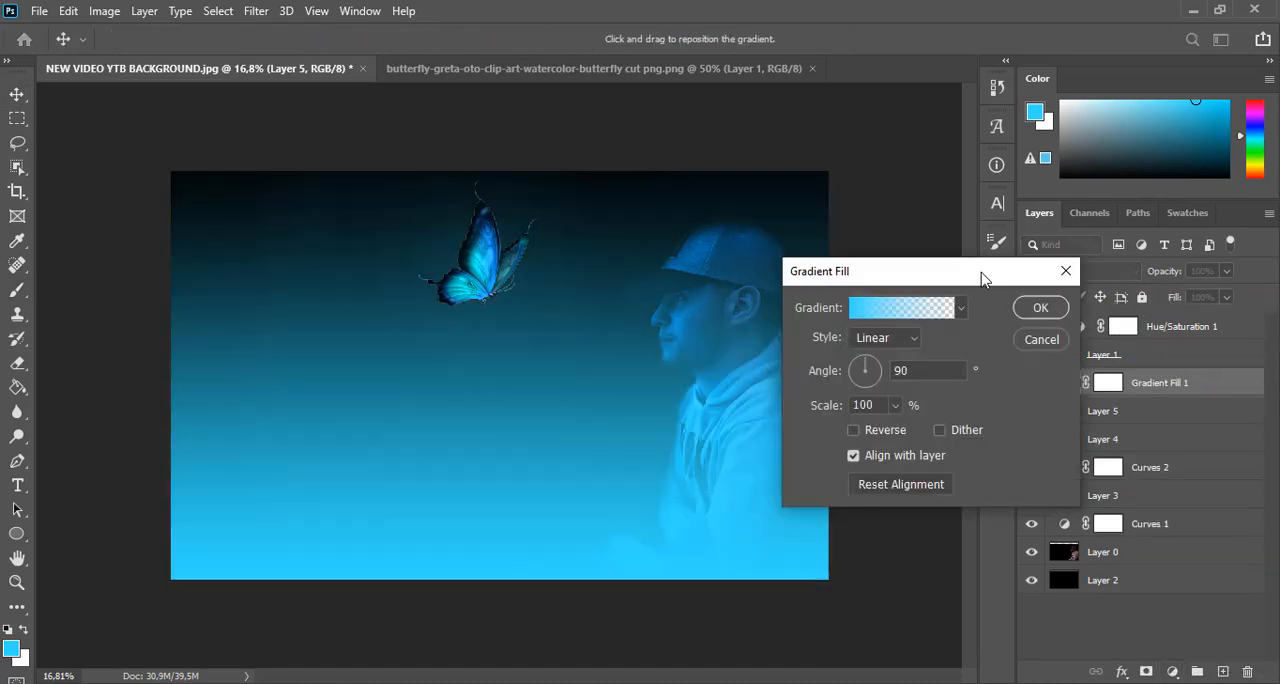
{"action": "left_click_drag", "start_coordinate": [983, 277], "coordinate": [1021, 219]}
{"action": "left_click", "coordinate": [925, 280]}
{"action": "left_click", "coordinate": [925, 316]}
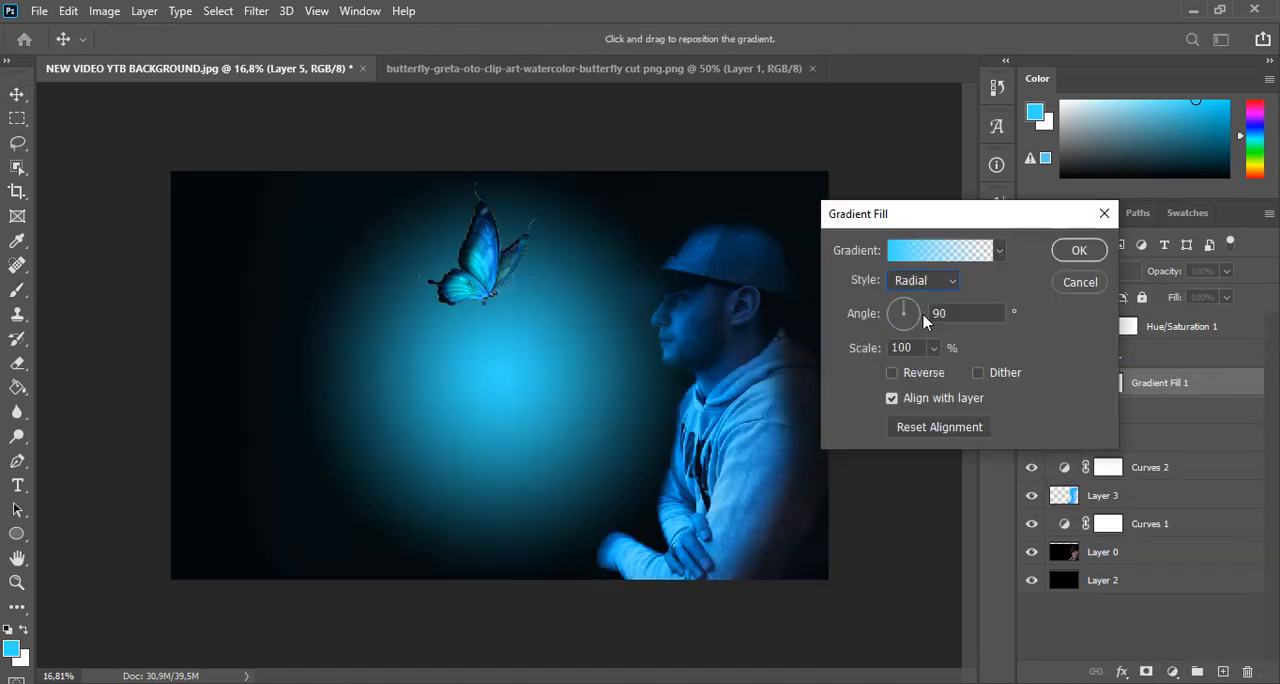
Scale the radial gradient to 47%, centre it behind the butterfly, and set the fill layer's opacity to 72%
{"action": "left_click_drag", "start_coordinate": [860, 360], "coordinate": [823, 348]}
{"action": "left_click_drag", "start_coordinate": [531, 432], "coordinate": [507, 301]}
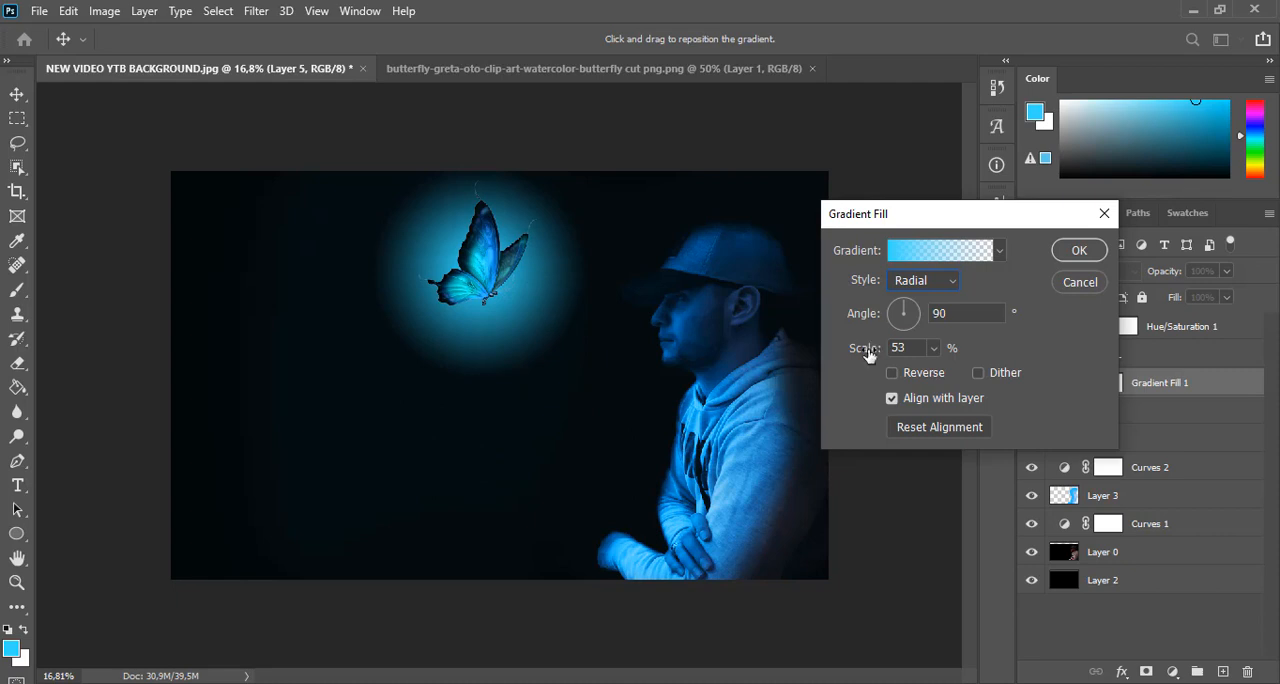
{"action": "left_click_drag", "start_coordinate": [868, 355], "coordinate": [851, 354]}
{"action": "left_click_drag", "start_coordinate": [580, 306], "coordinate": [529, 306]}
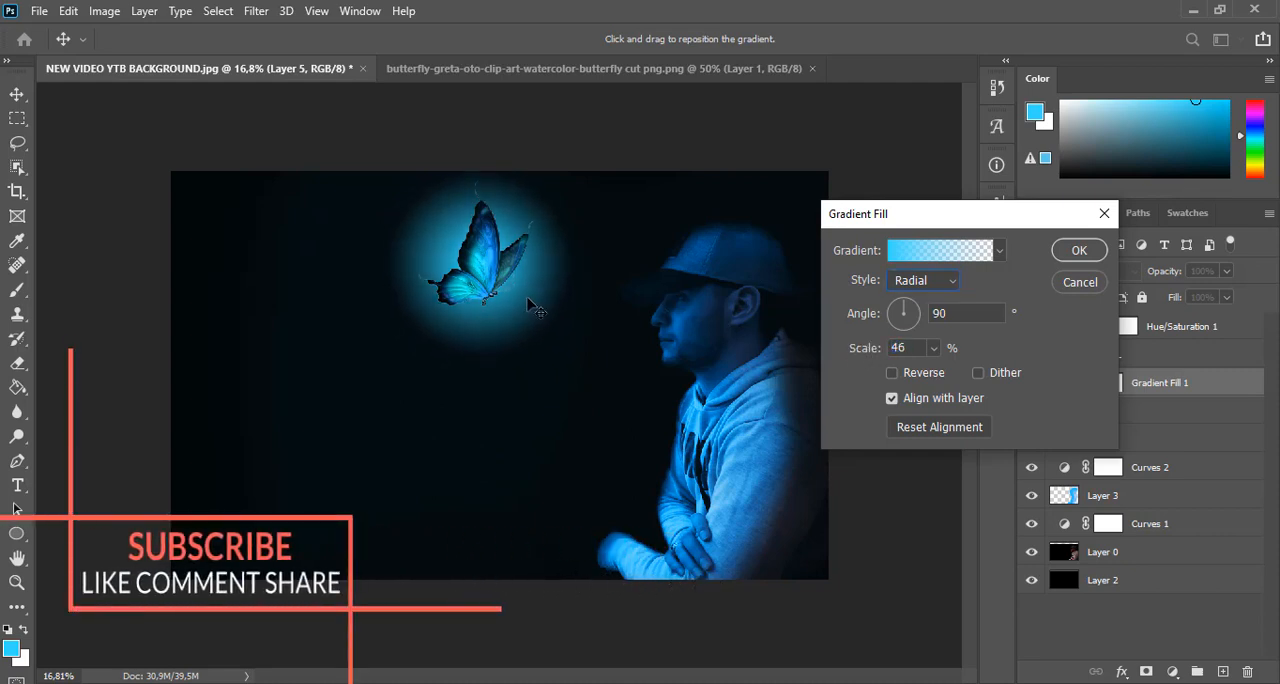
{"action": "left_click_drag", "start_coordinate": [857, 355], "coordinate": [860, 355]}
{"action": "left_click_drag", "start_coordinate": [533, 290], "coordinate": [529, 285]}
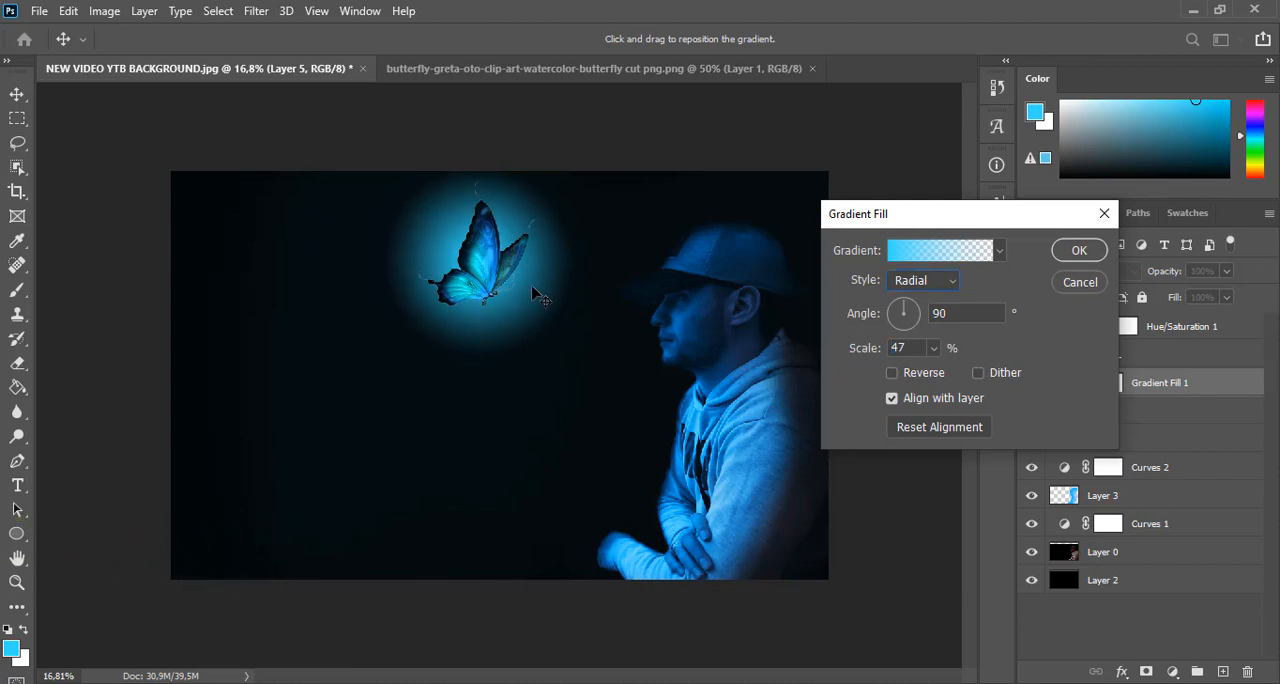
{"action": "left_click", "coordinate": [1077, 252]}
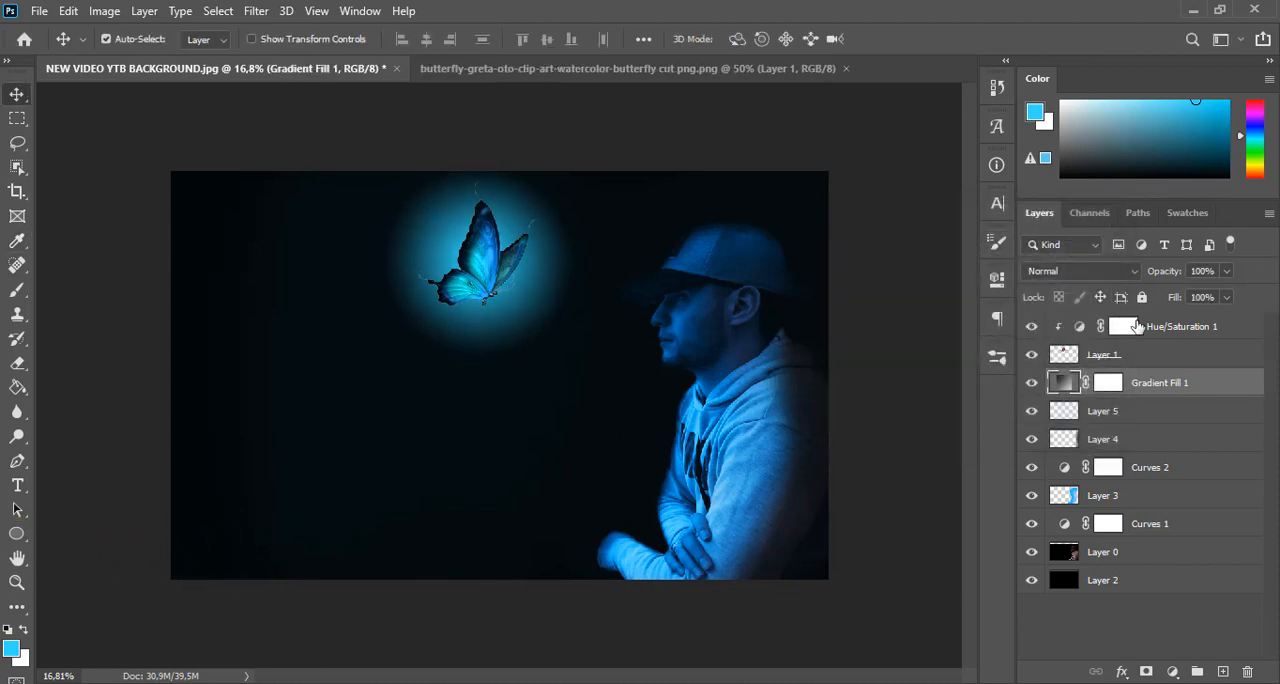
{"action": "left_click_drag", "start_coordinate": [1161, 277], "coordinate": [1160, 277]}
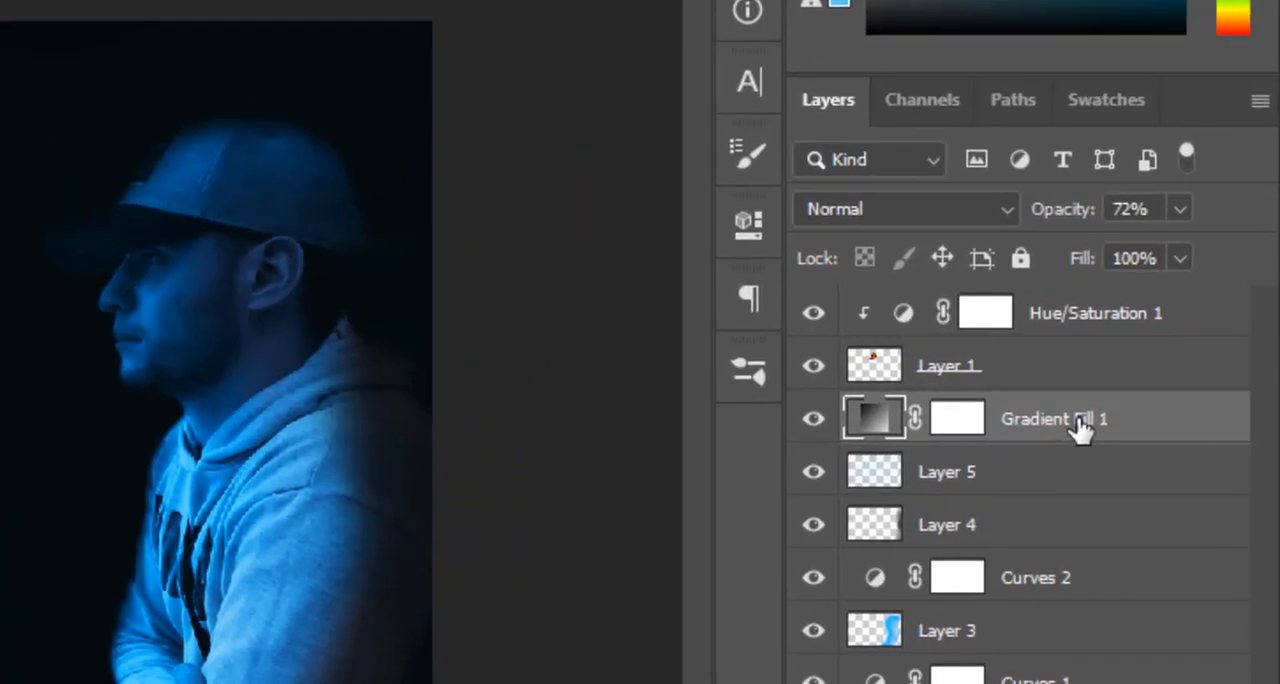
Soften the glow's outer edge on the Gradient Fill 1 mask with a 511 px black brush at 56%, and set the layer's opacity to 68%
{"action": "left_click", "coordinate": [968, 421]}
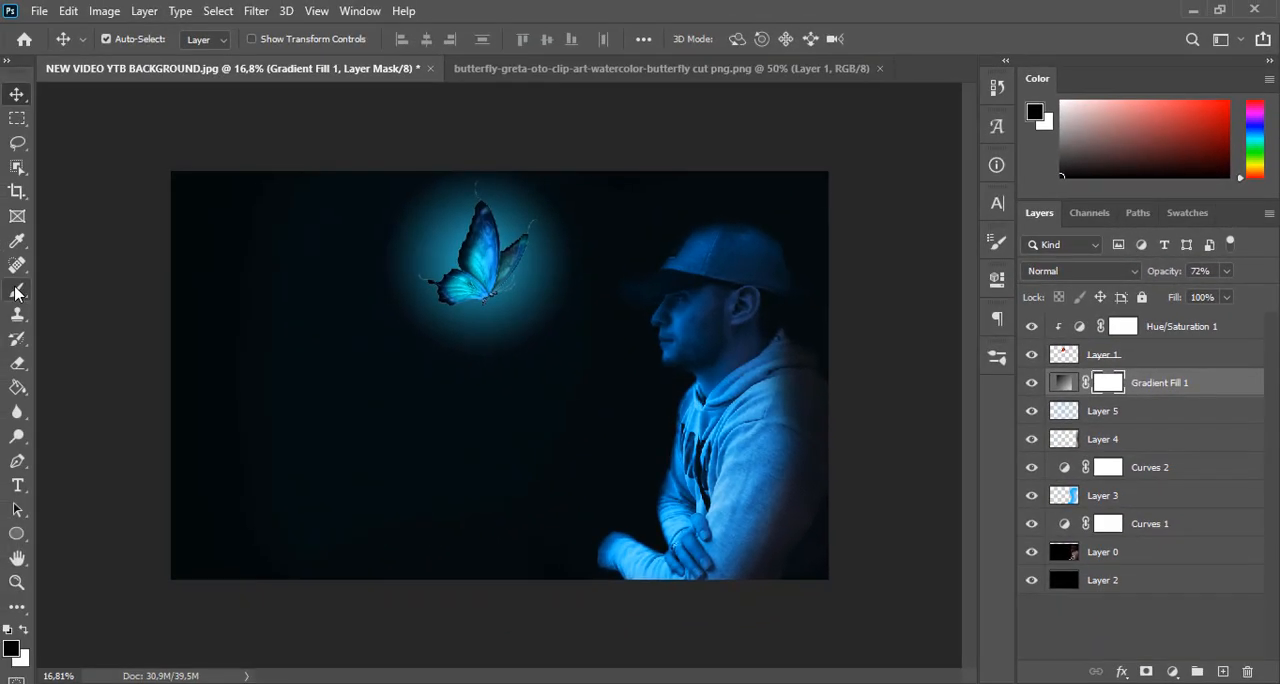
{"action": "left_click", "coordinate": [17, 289]}
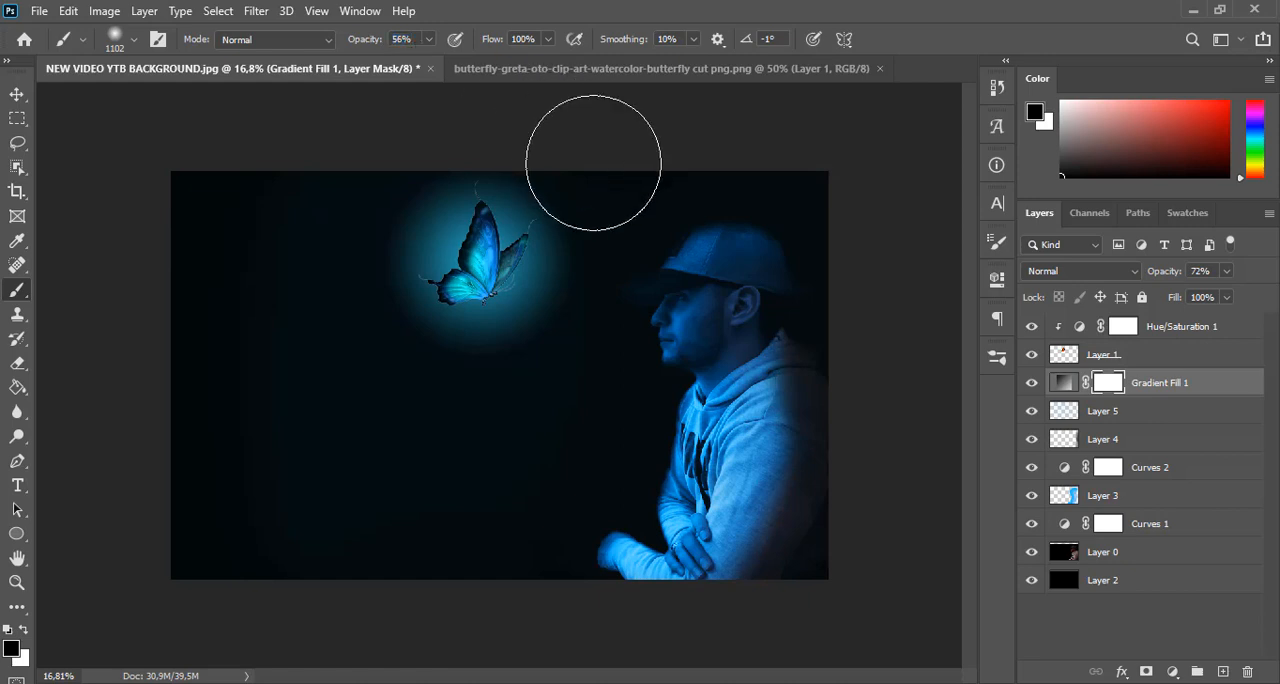
{"action": "right_click", "coordinate": [686, 238]}
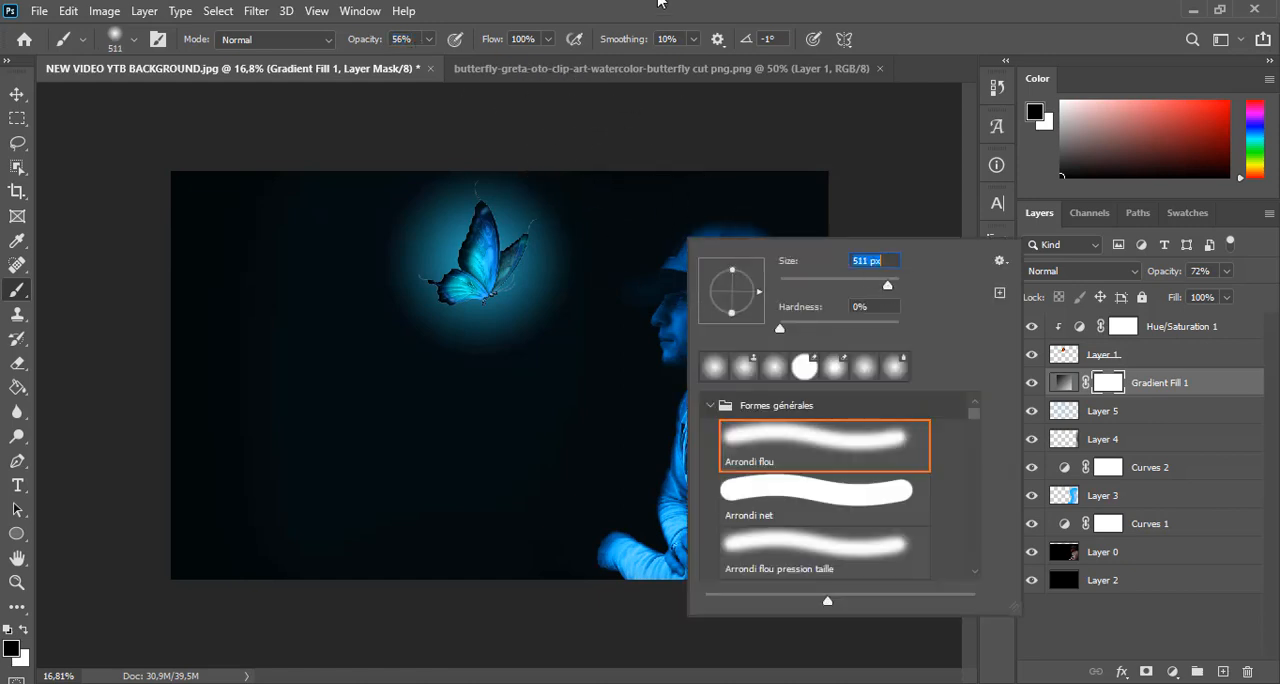
{"action": "left_click", "coordinate": [659, 2]}
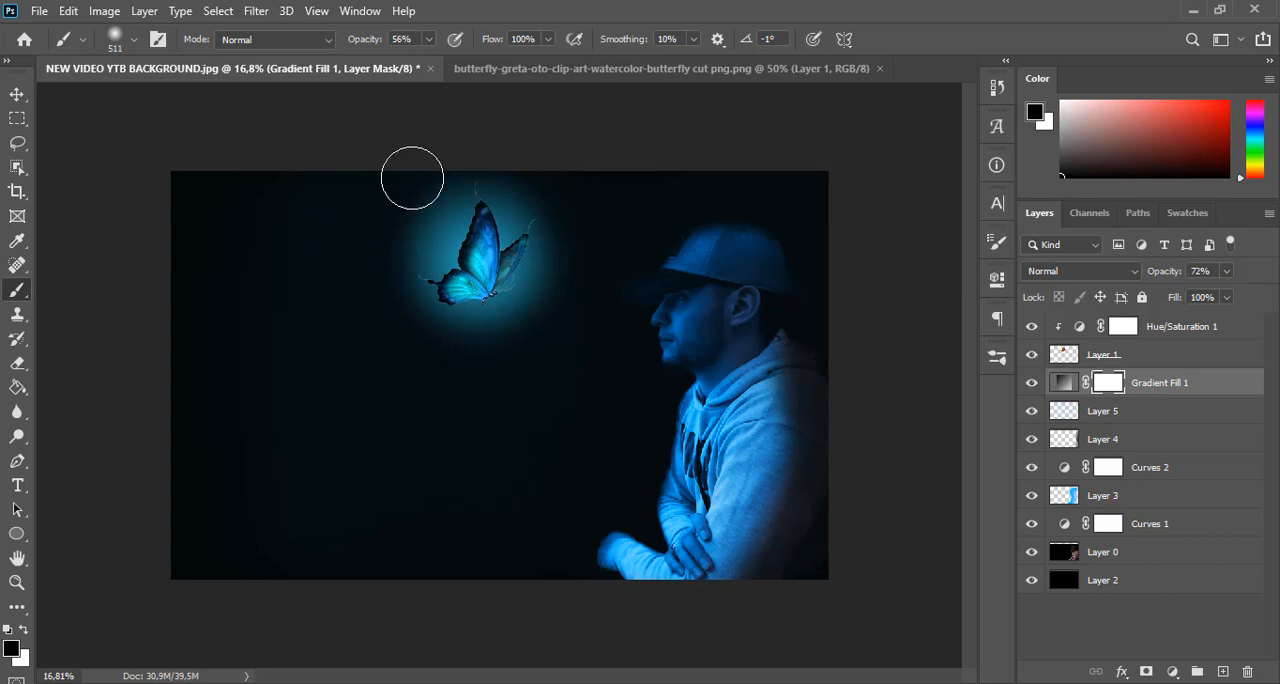
{"action": "mouse_move", "coordinate": [412, 178]}
{"action": "left_mouse_down"}
{"action": "mouse_move", "coordinate": [474, 146]}
{"action": "mouse_move", "coordinate": [574, 186]}
{"action": "mouse_move", "coordinate": [589, 213]}
{"action": "left_mouse_up"}
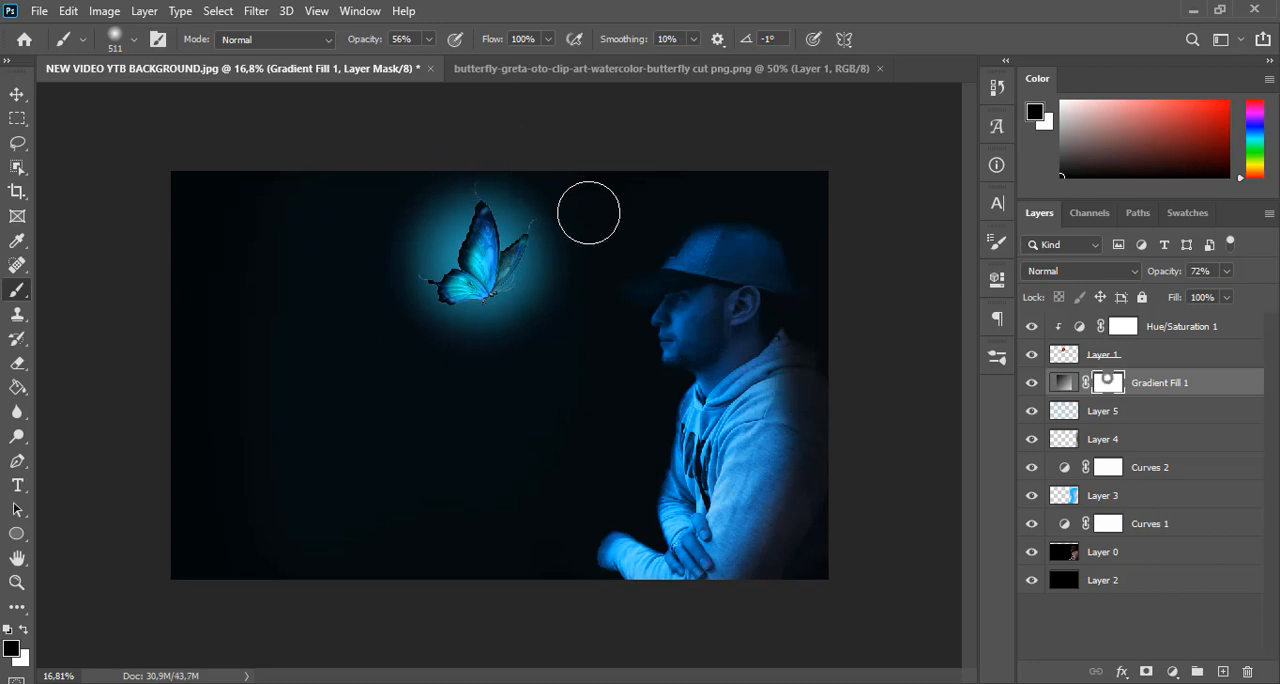
{"action": "left_click", "coordinate": [16, 94]}
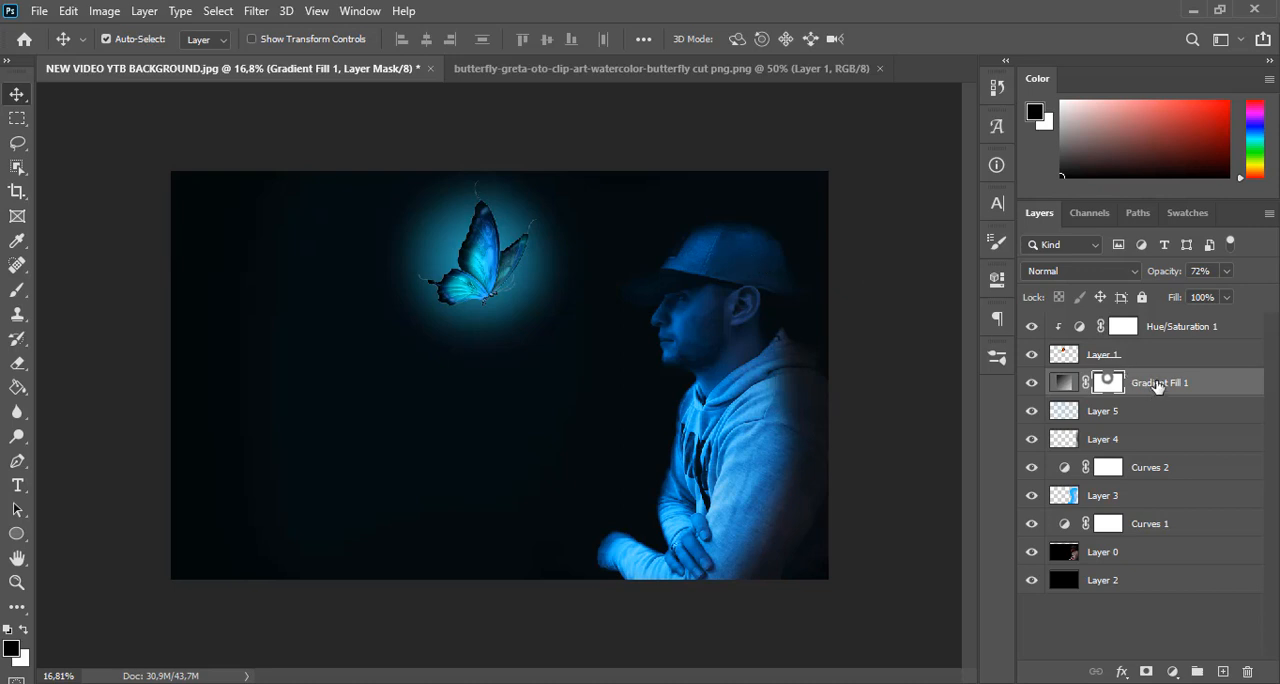
{"action": "left_click", "coordinate": [1197, 384]}
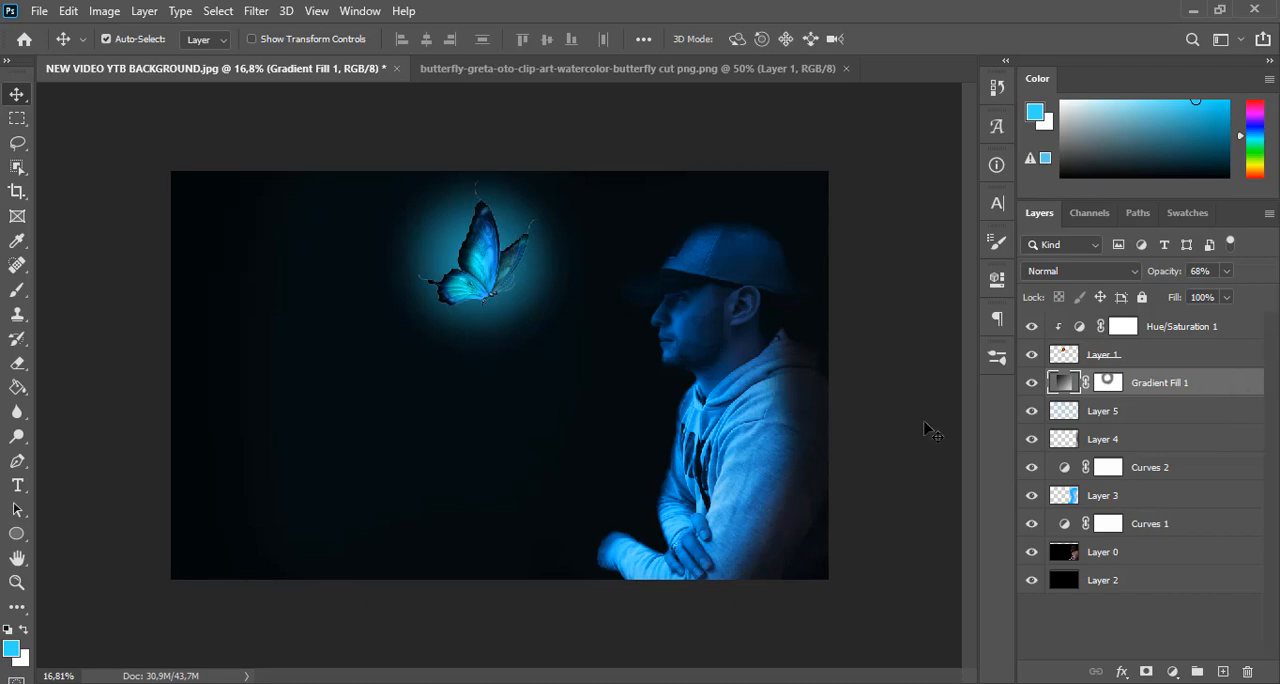
{"action": "key", "text": "ctrl+o"}
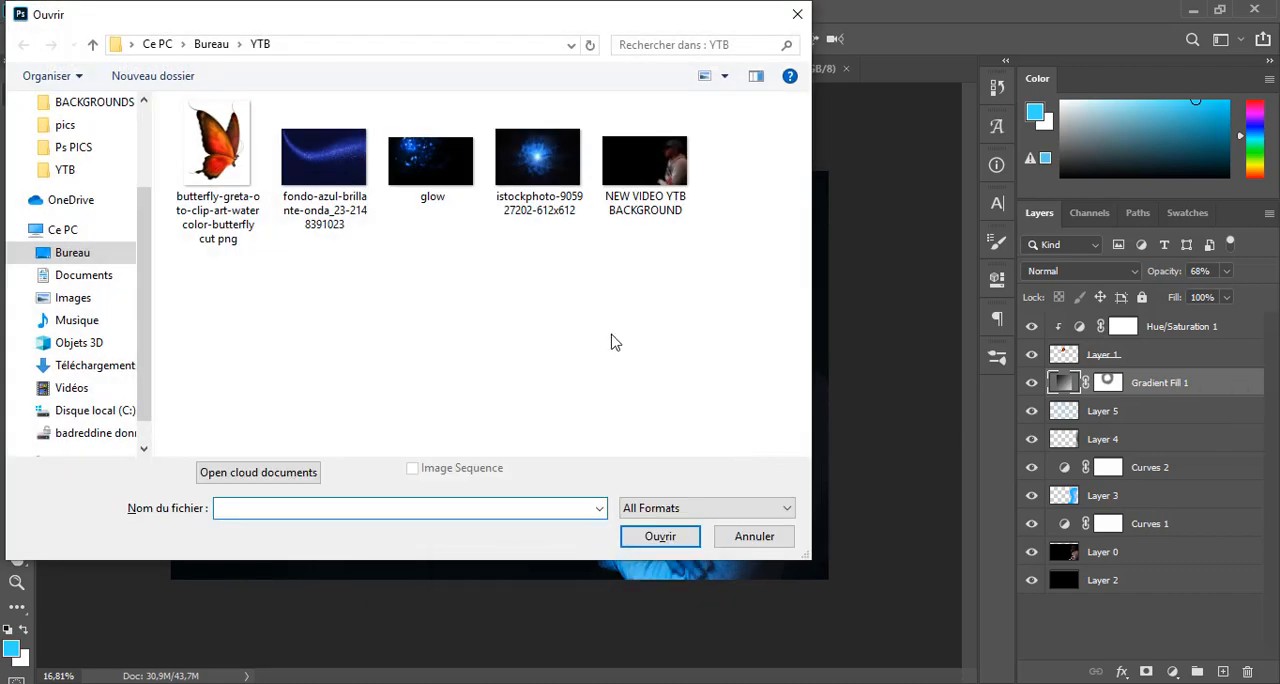
{"action": "double_click", "coordinate": [535, 152]}
{"action": "key", "text": "ctrl+a"}
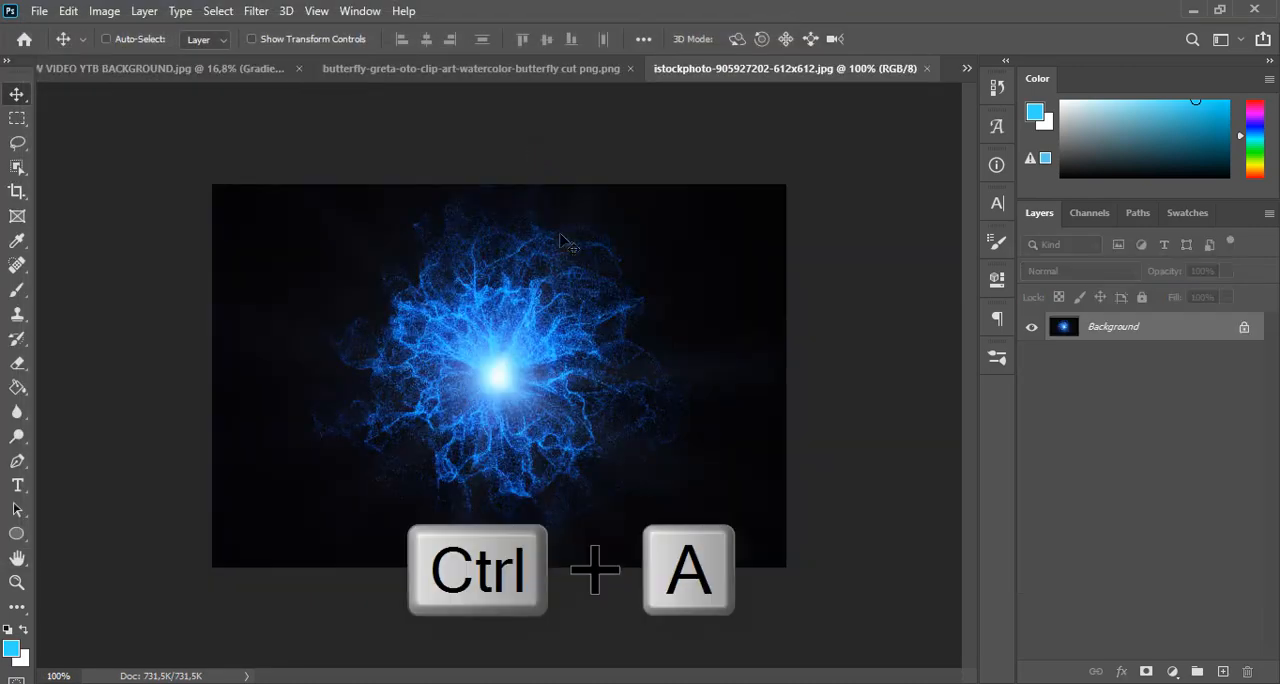
{"action": "key", "text": "ctrl+c"}
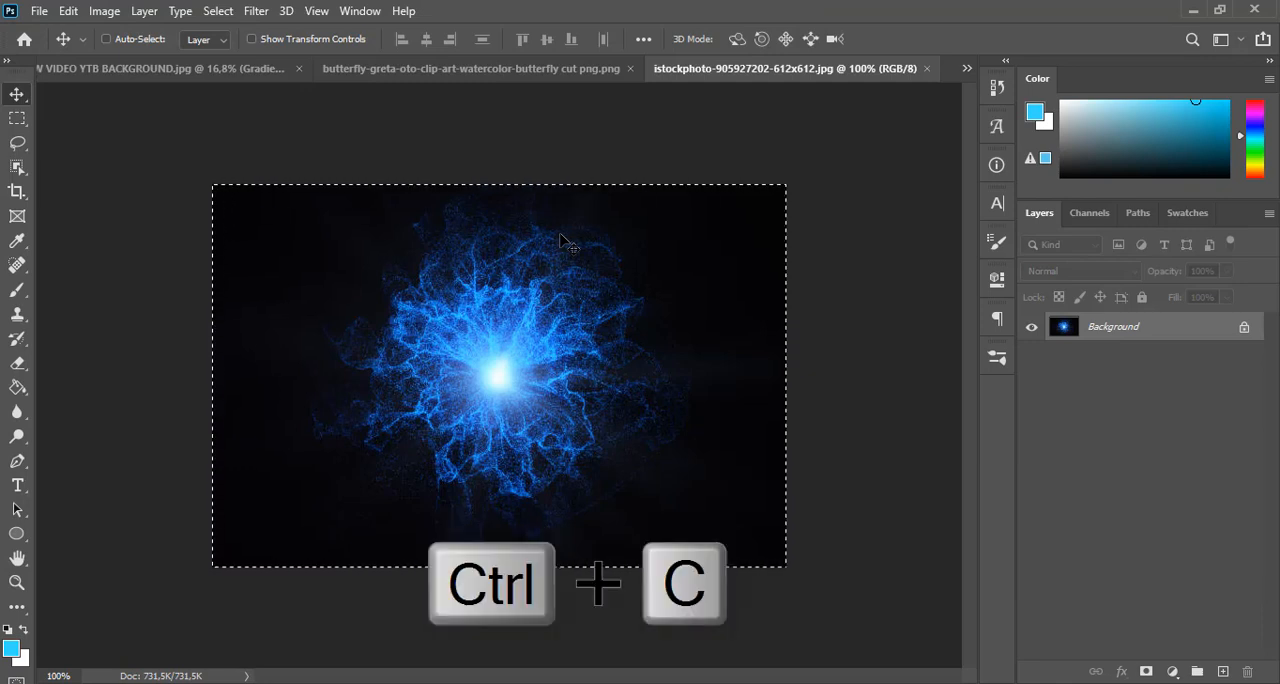
{"action": "left_click", "coordinate": [250, 70]}
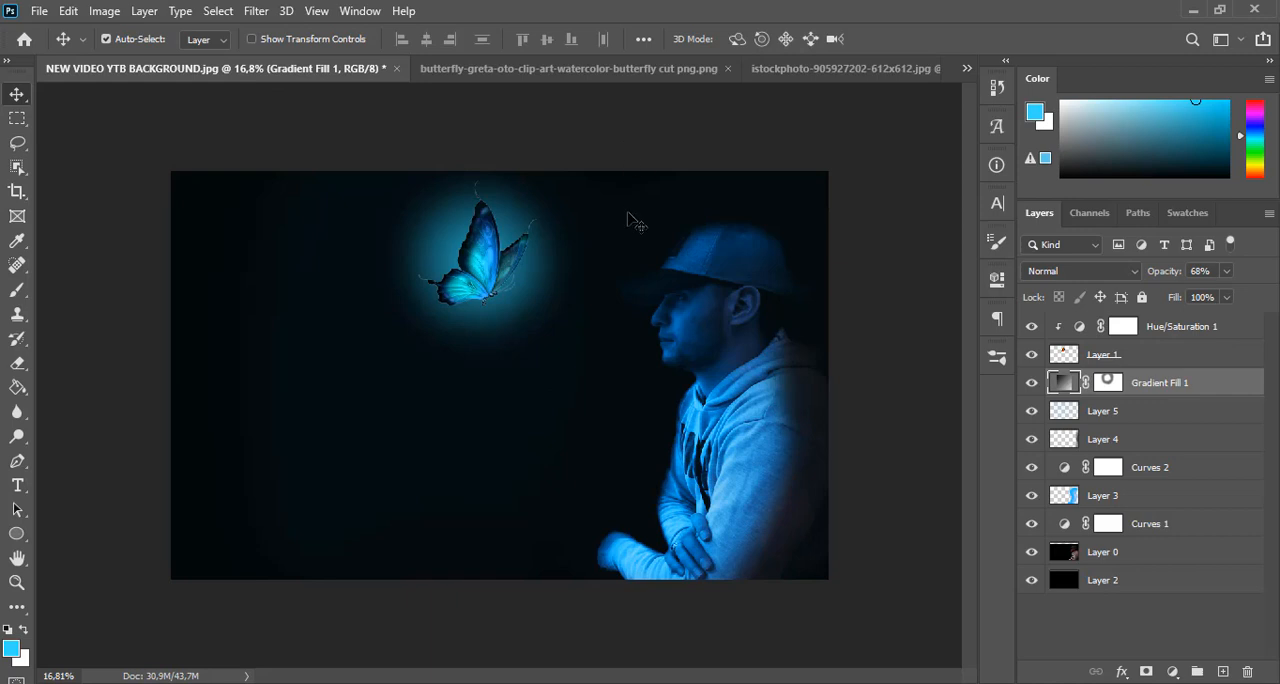
{"action": "key", "text": "ctrl+v"}
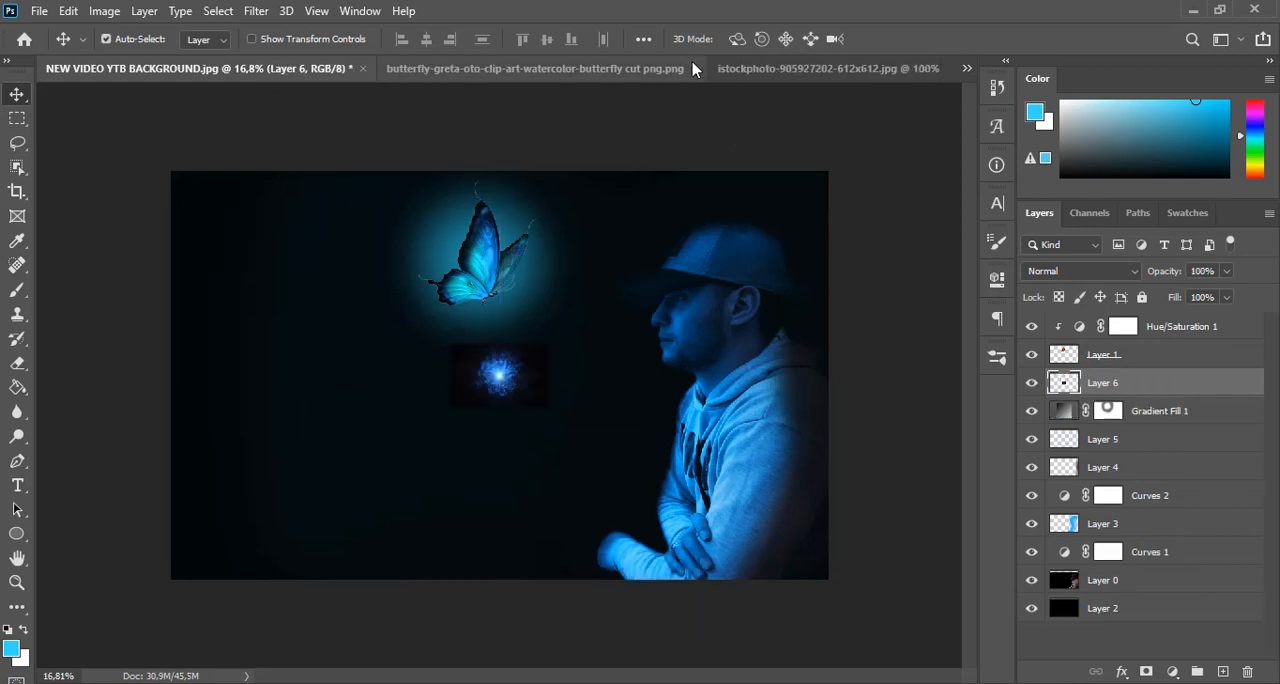
{"action": "left_click", "coordinate": [694, 70]}
{"action": "left_click", "coordinate": [663, 70]}
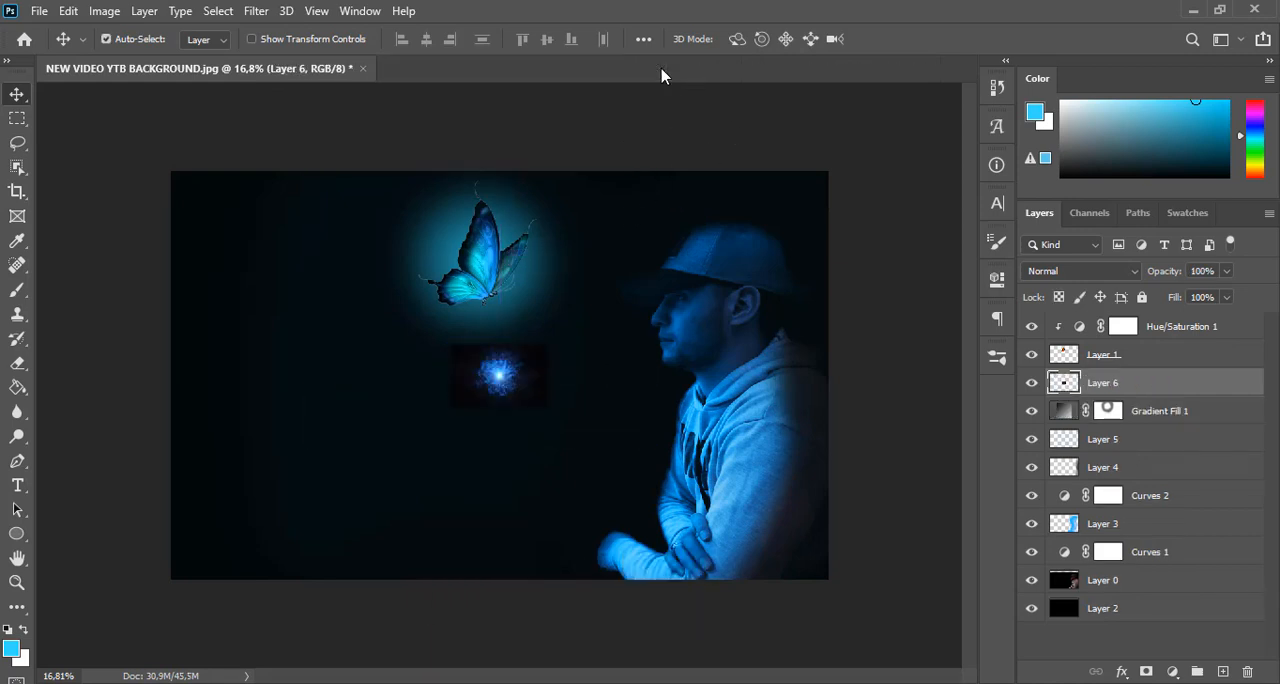
Enlarge the pasted energy burst to about 228% and position it over the butterfly
{"action": "key", "text": "ctrl+t"}
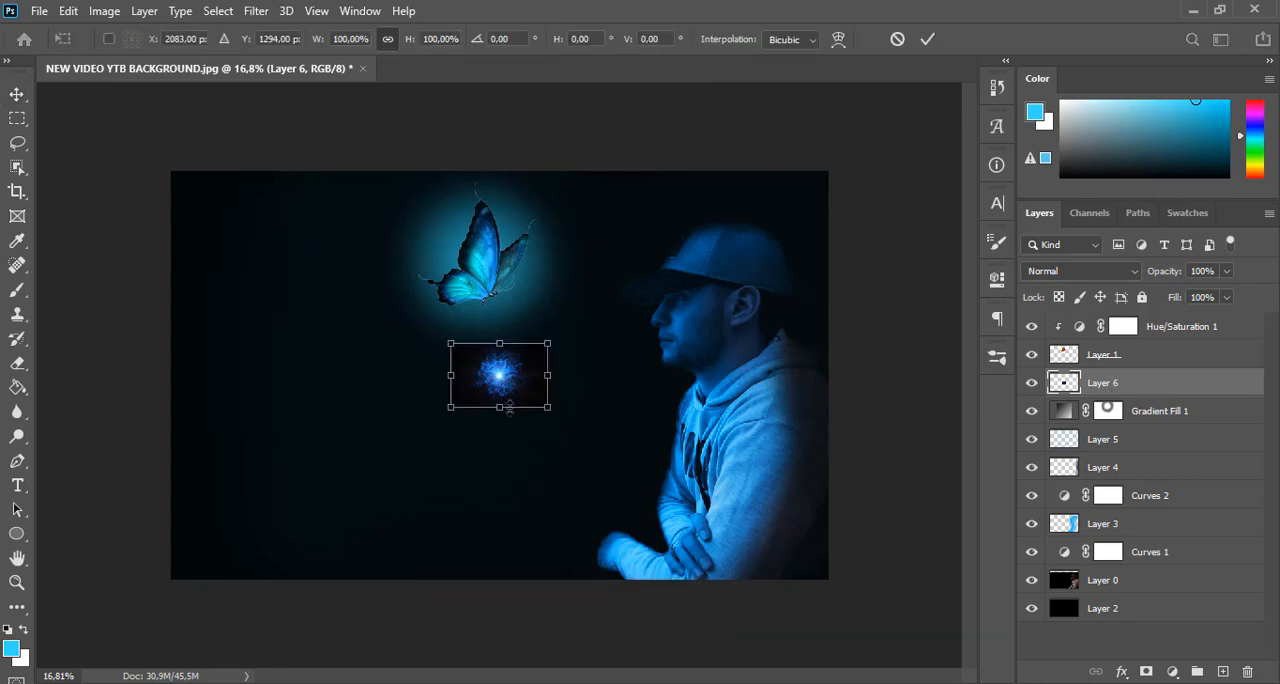
{"action": "left_click_drag", "start_coordinate": [509, 408], "coordinate": [490, 311]}
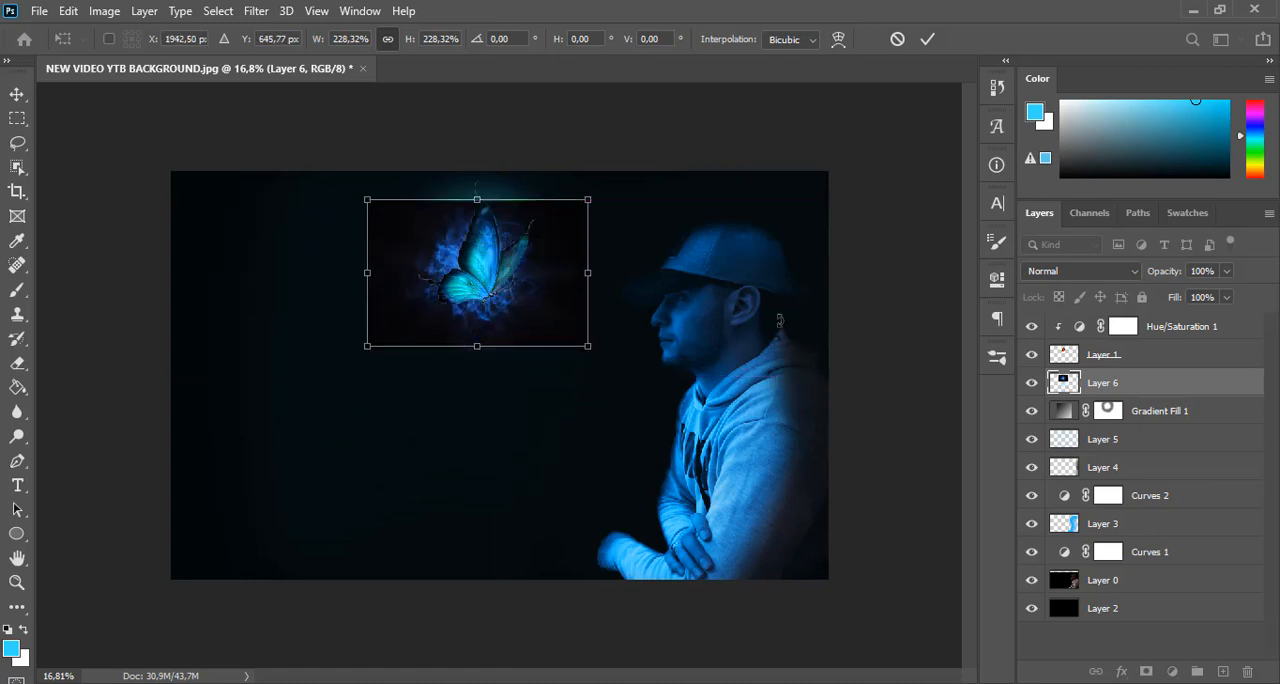
{"action": "key", "text": "Return"}
Set Layer 6's blending mode to Screen, place it at the top of the layer stack, and shift the burst slightly over the butterfly
{"action": "left_click", "coordinate": [1123, 272]}
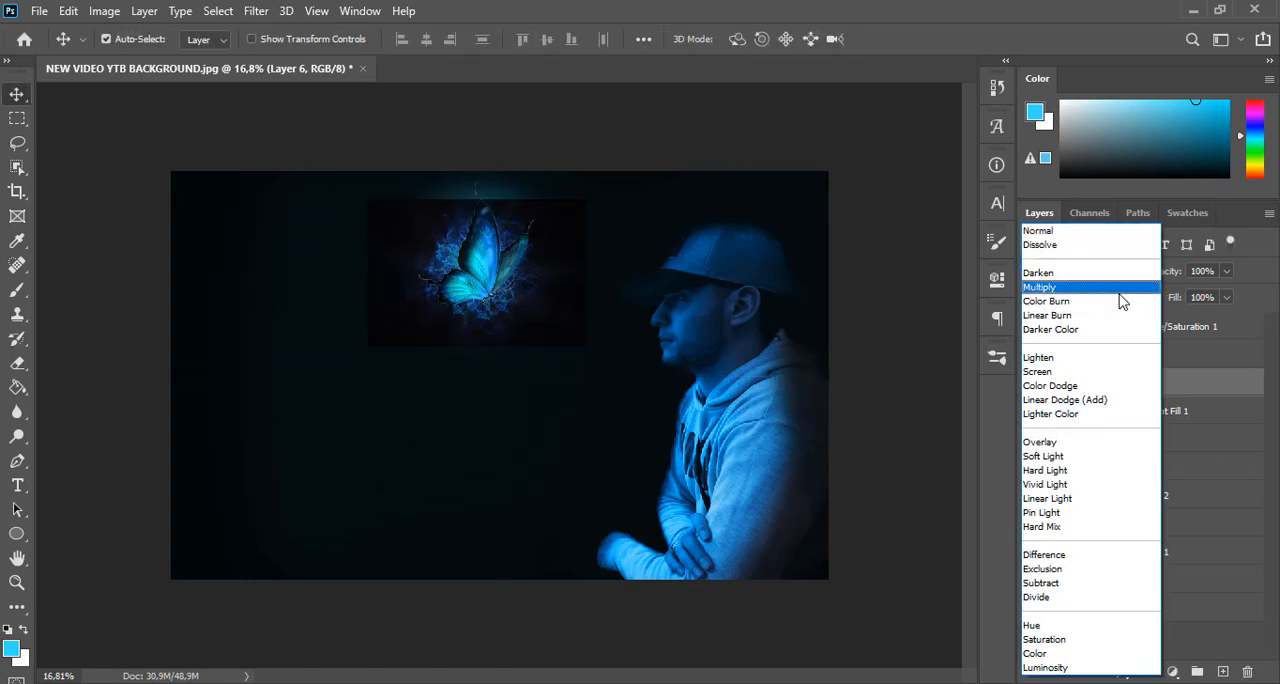
{"action": "left_click", "coordinate": [1107, 372]}
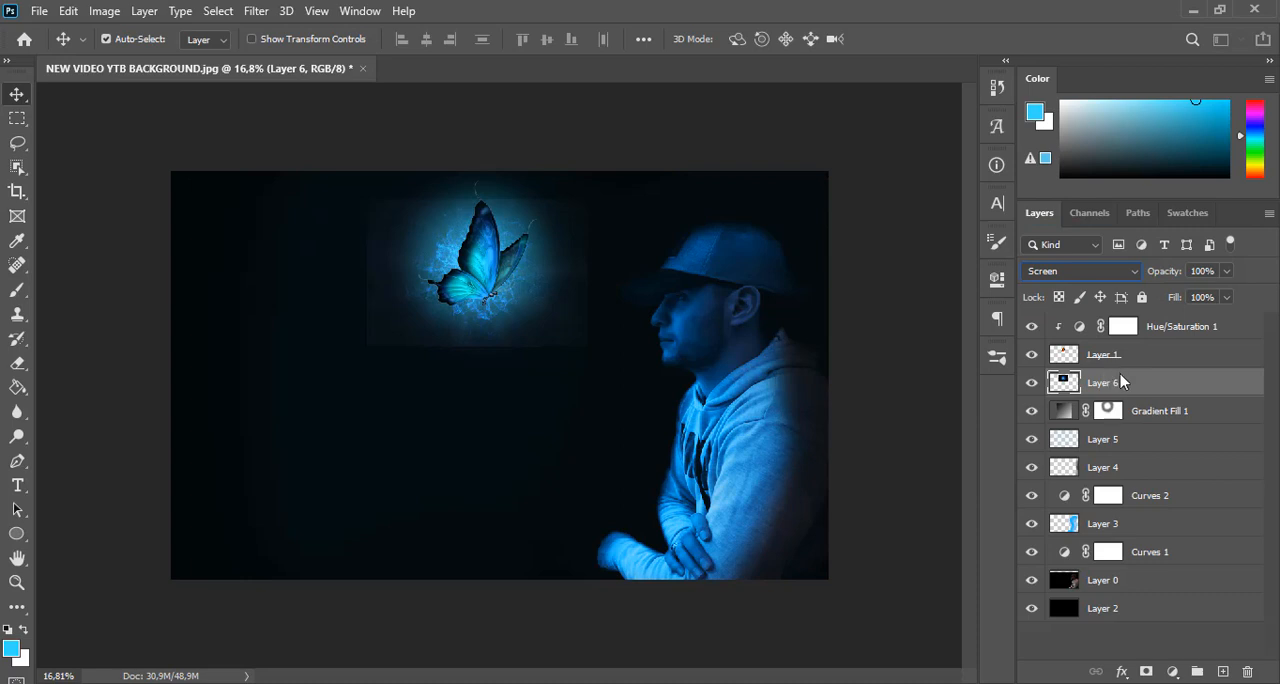
{"action": "left_click_drag", "start_coordinate": [1150, 384], "coordinate": [1152, 315]}
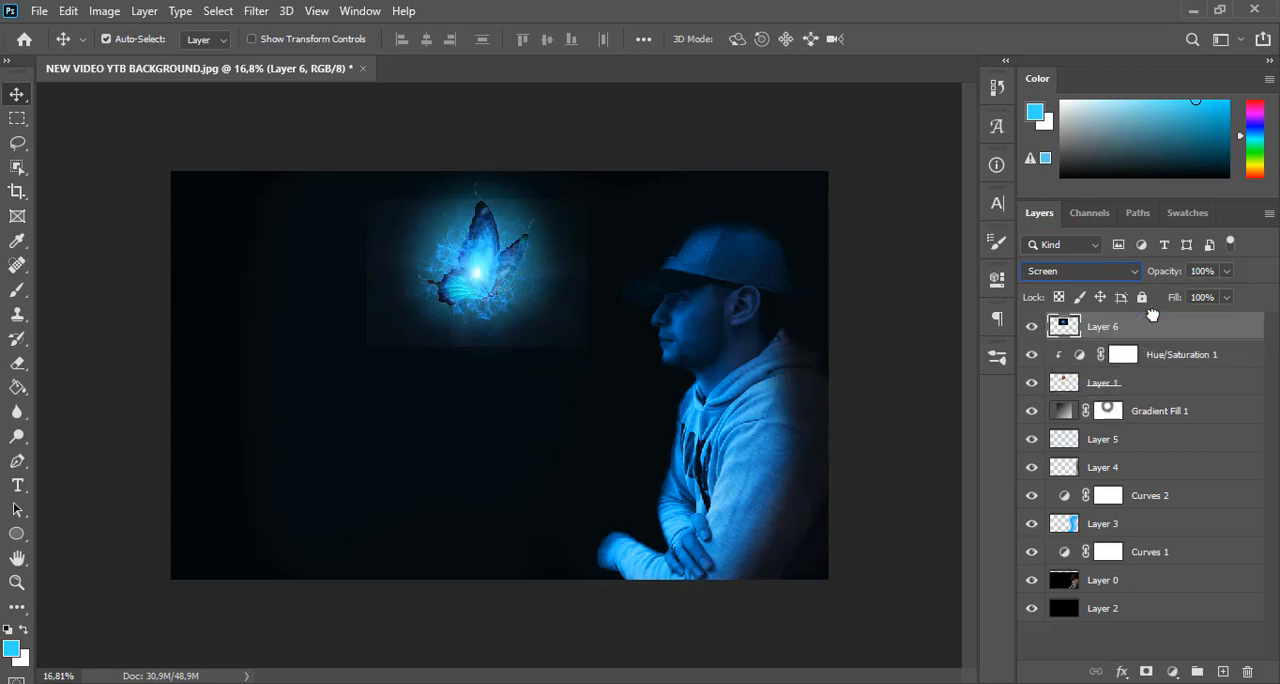
{"action": "left_click_drag", "start_coordinate": [558, 306], "coordinate": [570, 299]}
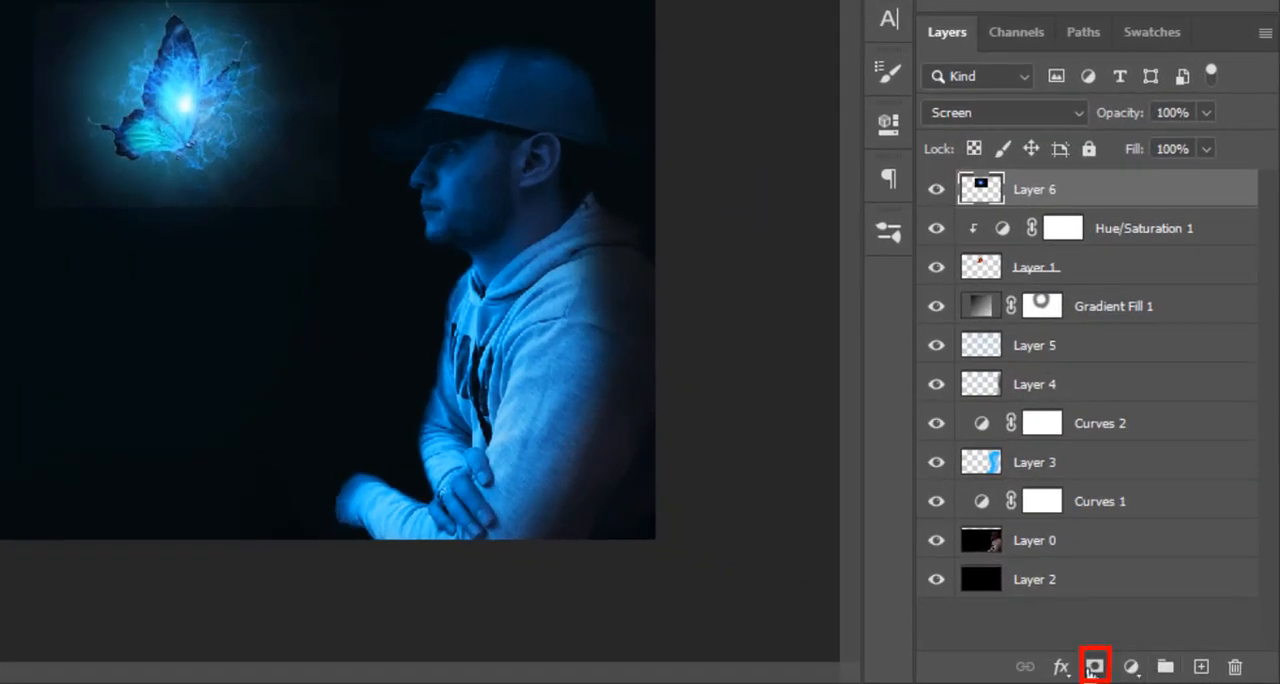
Add a mask to Layer 6 and hide the burst image's rectangular edges with the 511 px soft black brush at 100% opacity
{"action": "left_click", "coordinate": [1094, 665]}
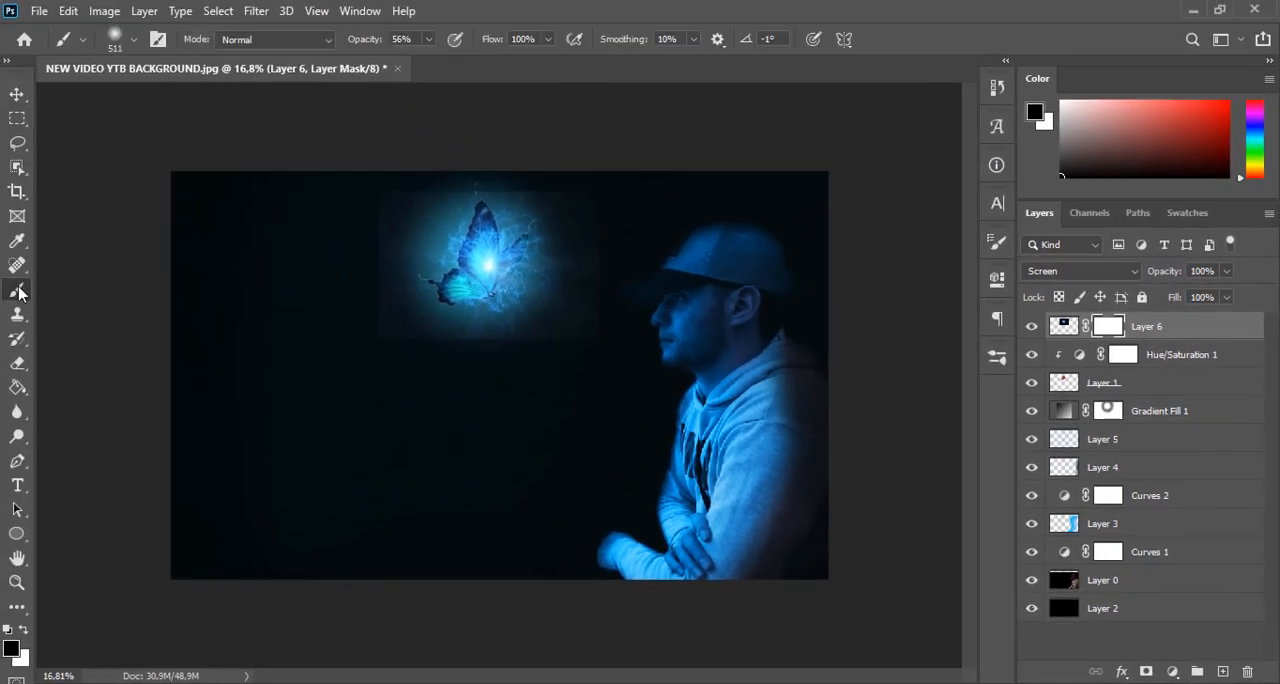
{"action": "left_click", "coordinate": [17, 289]}
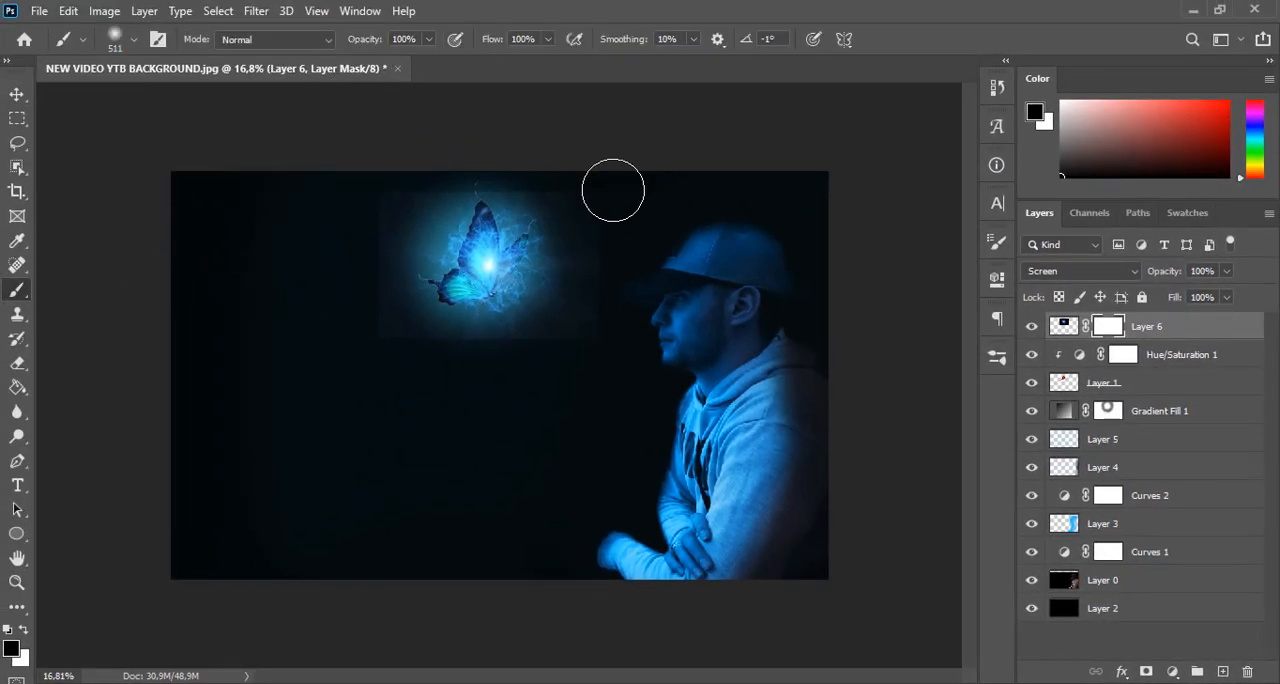
{"action": "left_click_drag", "start_coordinate": [597, 192], "coordinate": [595, 335]}
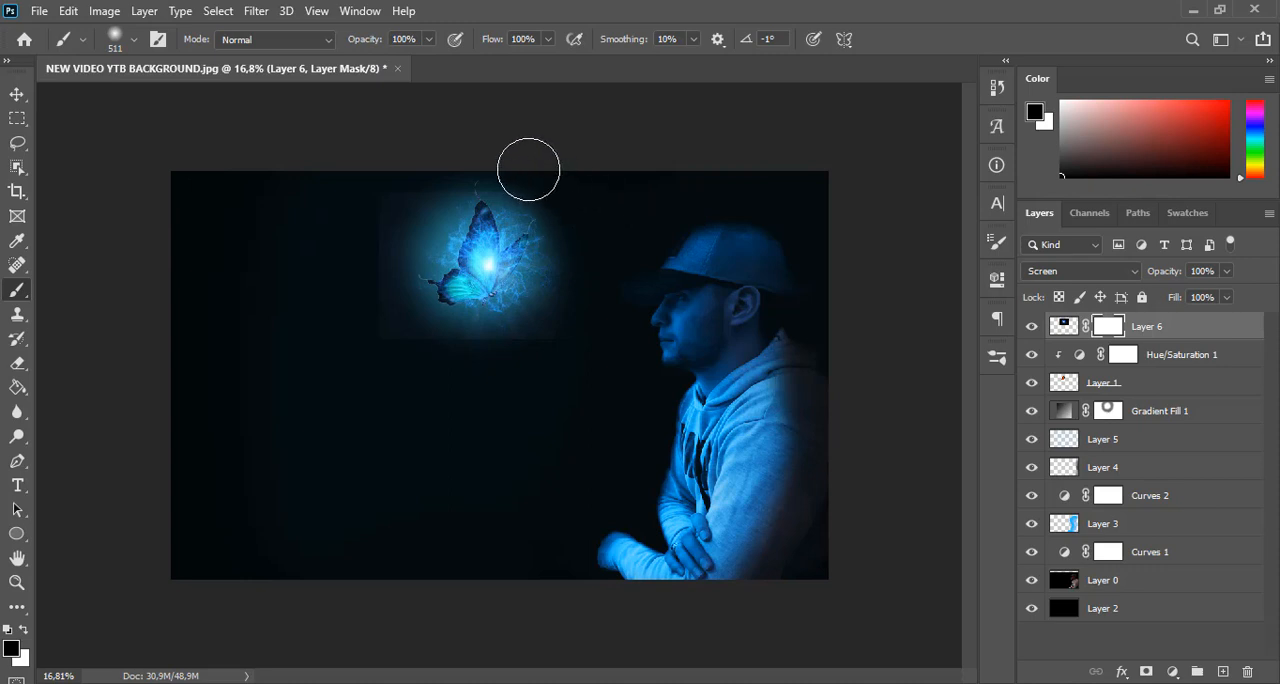
{"action": "mouse_move", "coordinate": [525, 167]}
{"action": "left_mouse_down"}
{"action": "mouse_move", "coordinate": [445, 172]}
{"action": "mouse_move", "coordinate": [478, 165]}
{"action": "mouse_move", "coordinate": [551, 183]}
{"action": "mouse_move", "coordinate": [598, 247]}
{"action": "mouse_move", "coordinate": [574, 338]}
{"action": "mouse_move", "coordinate": [492, 363]}
{"action": "mouse_move", "coordinate": [380, 335]}
{"action": "mouse_move", "coordinate": [524, 359]}
{"action": "left_mouse_up"}
{"action": "key", "text": "ctrl+0"}
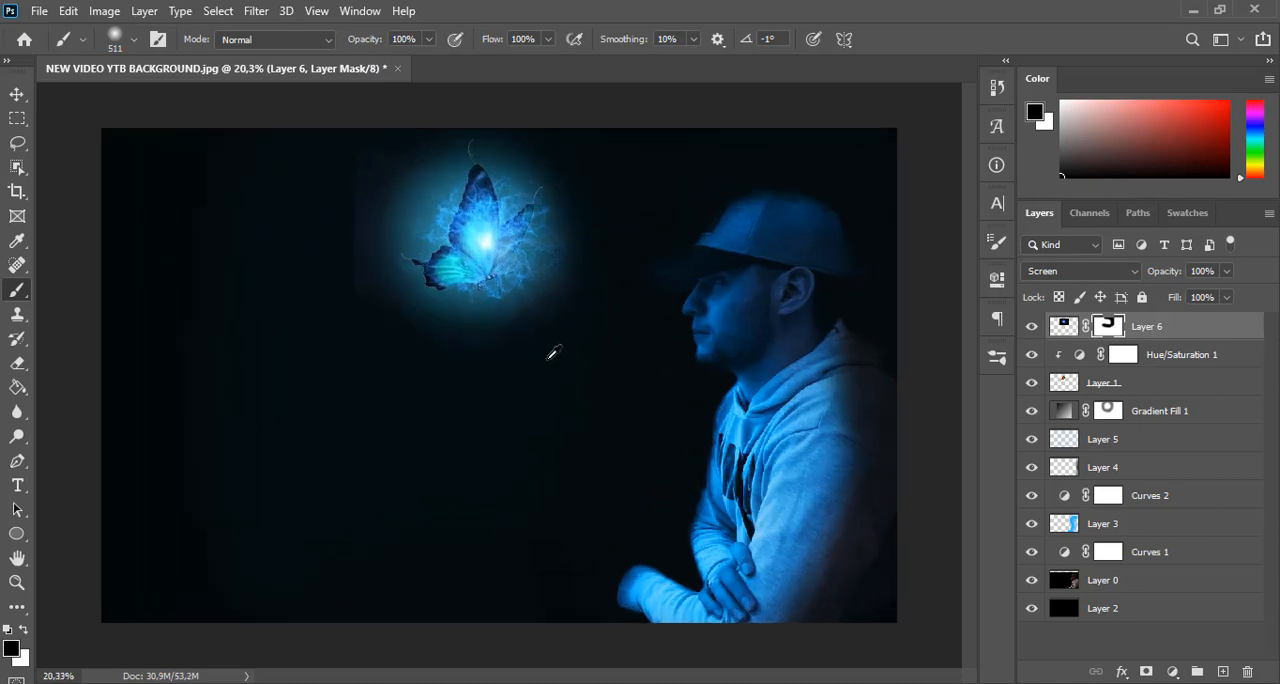
{"action": "mouse_move", "coordinate": [352, 126]}
{"action": "left_mouse_down"}
{"action": "mouse_move", "coordinate": [500, 91]}
{"action": "mouse_move", "coordinate": [597, 315]}
{"action": "mouse_move", "coordinate": [579, 338]}
{"action": "left_mouse_up"}
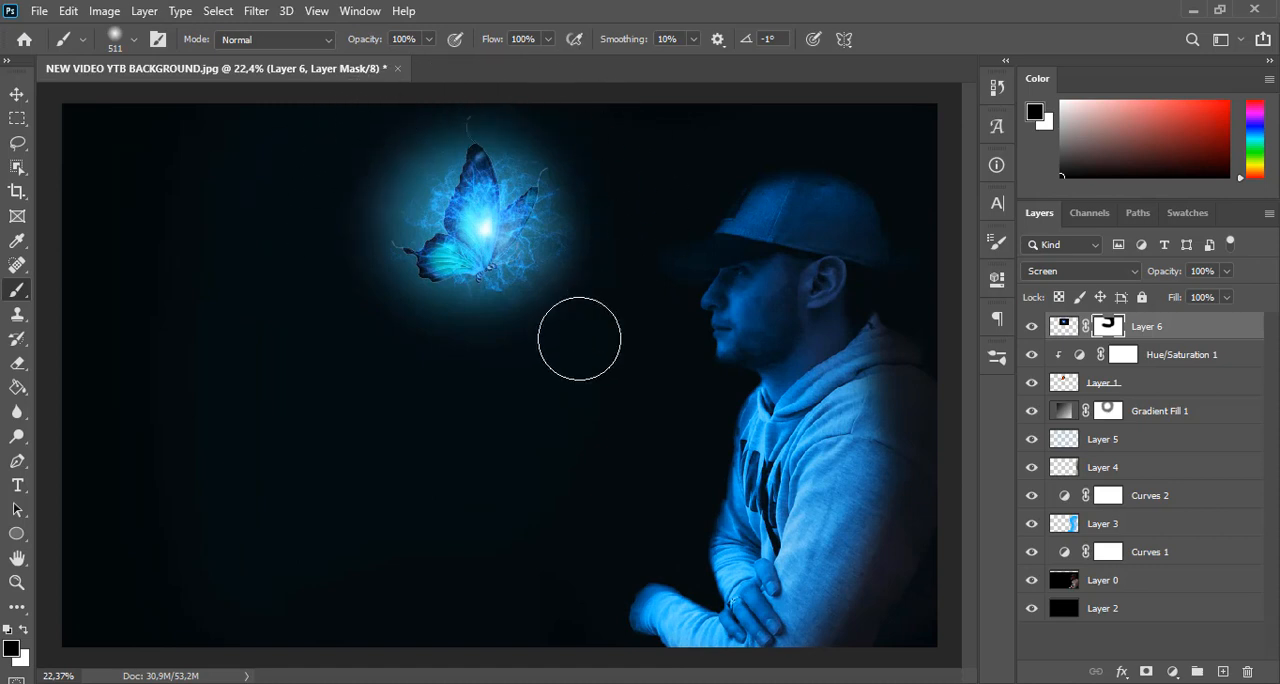
Enlarge Layer 6's energy burst to about 111.51% wide and 132.30% high, positioned over the butterfly with Free Transform
{"action": "left_click", "coordinate": [18, 95]}
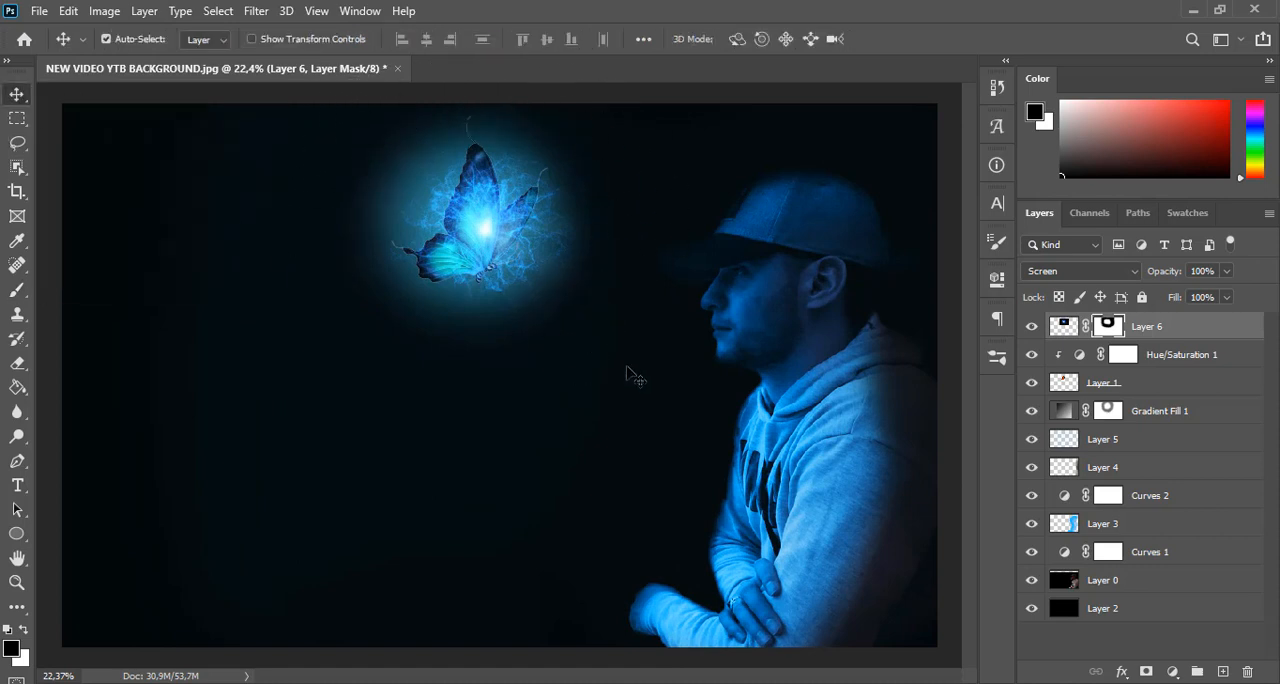
{"action": "left_click", "coordinate": [1063, 326]}
{"action": "key", "text": "ctrl+t"}
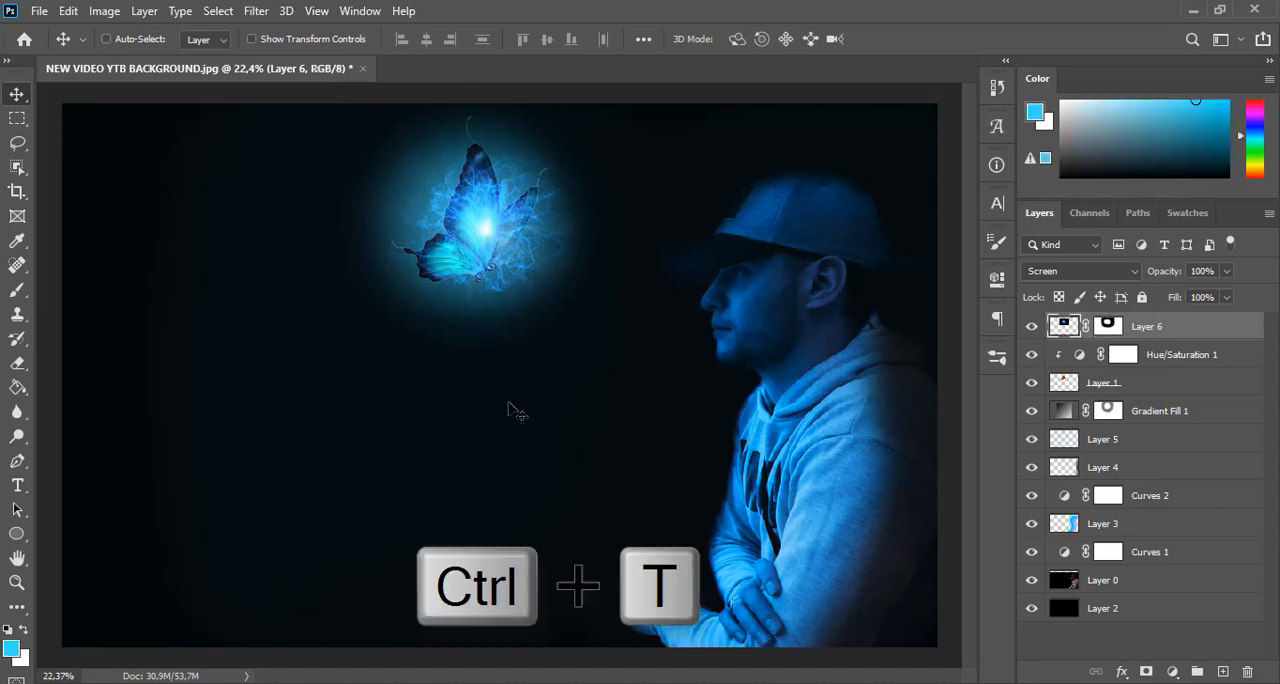
{"action": "left_click_drag", "start_coordinate": [489, 326], "coordinate": [489, 349]}
{"action": "left_click_drag", "start_coordinate": [523, 266], "coordinate": [515, 287]}
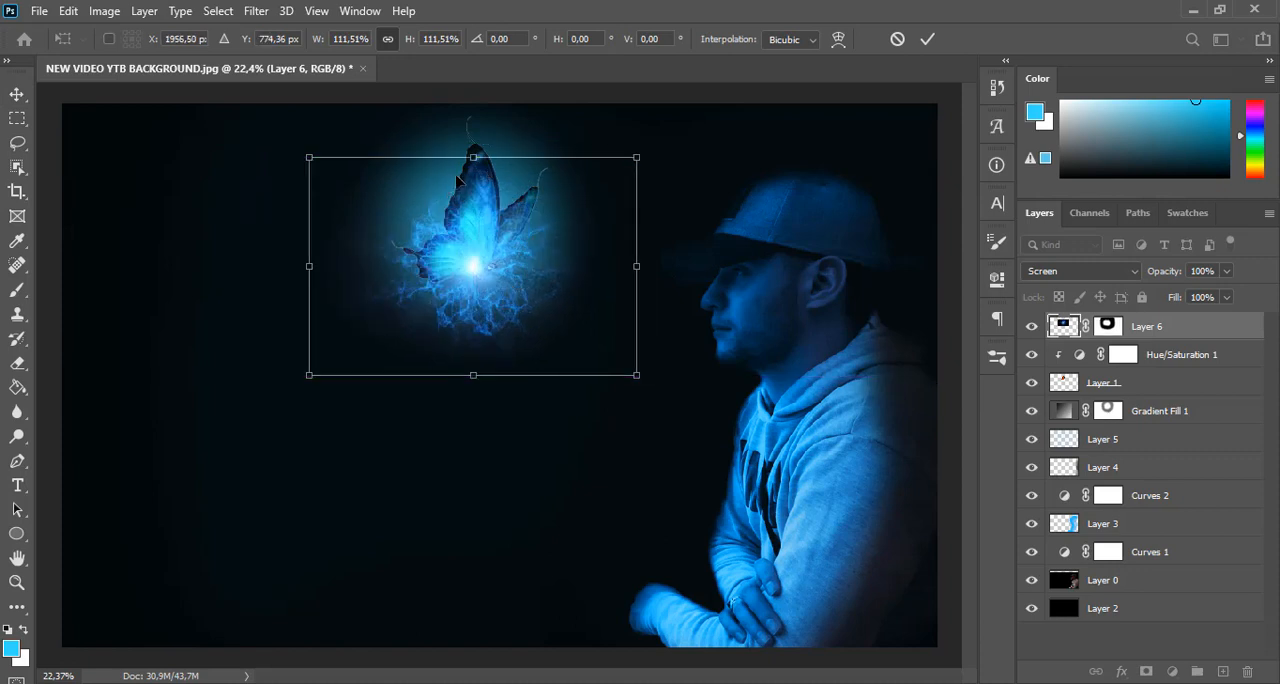
{"action": "left_click_drag", "start_coordinate": [473, 157], "coordinate": [486, 117]}
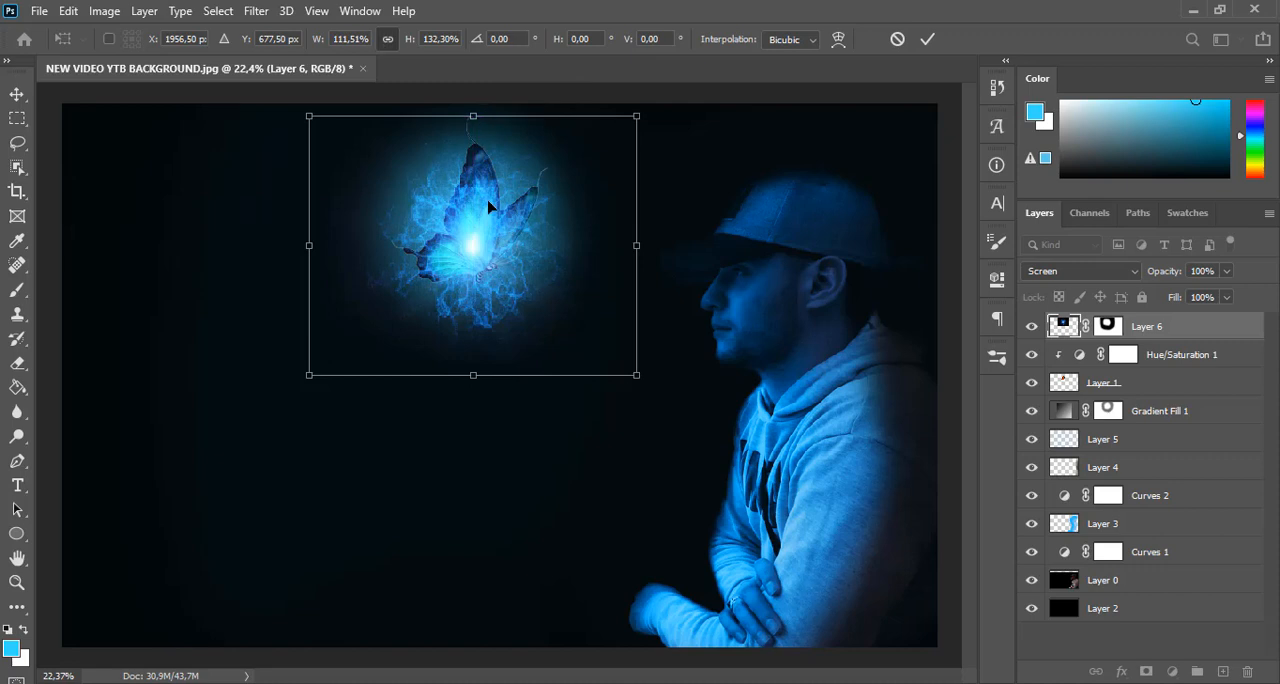
Warp the burst, stretching its lower-left corner far outward and raising its bottom edge and lower-right corner toward the butterfly
{"action": "scroll", "coordinate": [481, 204], "scroll_direction": "down", "scroll_amount": 1}
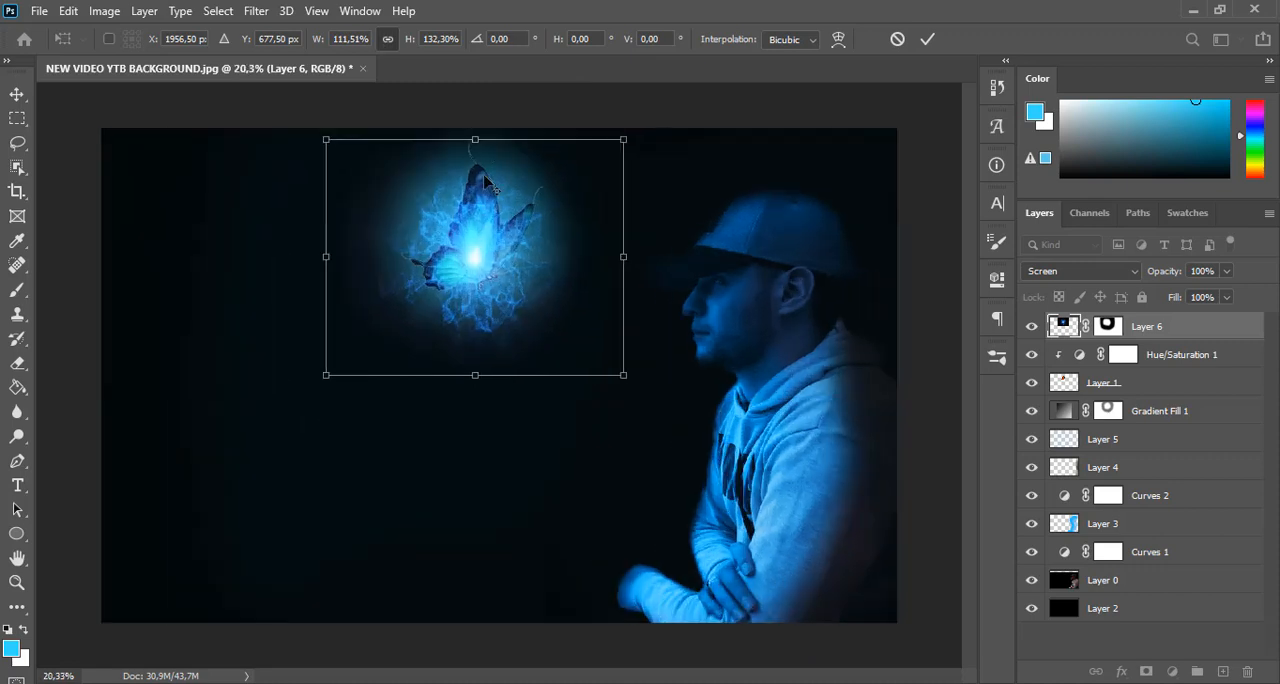
{"action": "scroll", "coordinate": [484, 178], "scroll_direction": "down", "scroll_amount": 1}
{"action": "right_click", "coordinate": [491, 231]}
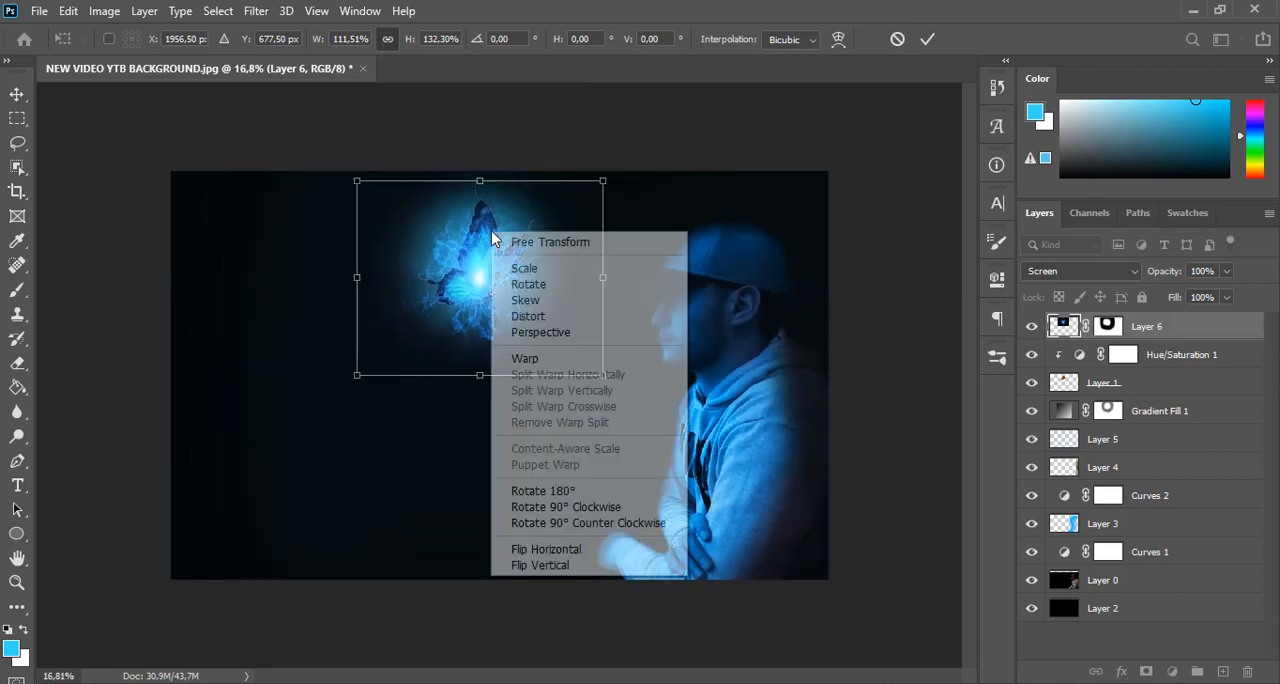
{"action": "left_click", "coordinate": [540, 360]}
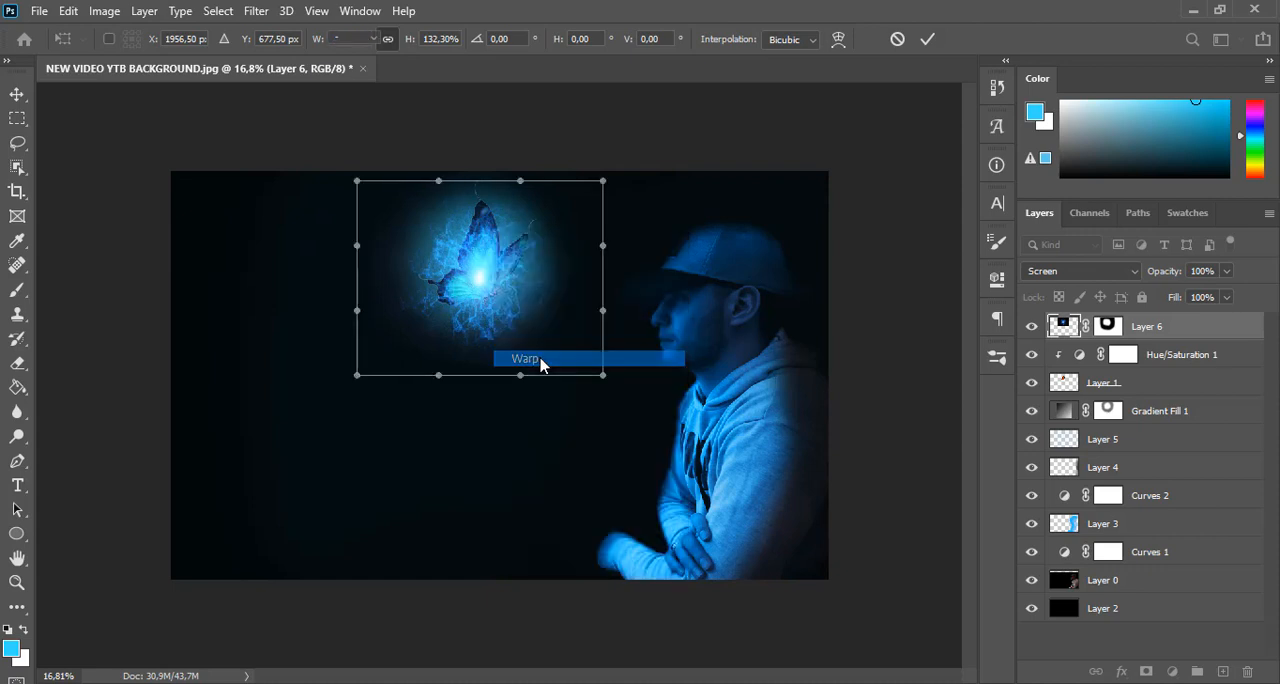
{"action": "left_click_drag", "start_coordinate": [357, 375], "coordinate": [231, 280]}
{"action": "left_click_drag", "start_coordinate": [520, 375], "coordinate": [449, 346]}
{"action": "left_click_drag", "start_coordinate": [601, 377], "coordinate": [603, 341]}
{"action": "left_click_drag", "start_coordinate": [451, 347], "coordinate": [467, 347]}
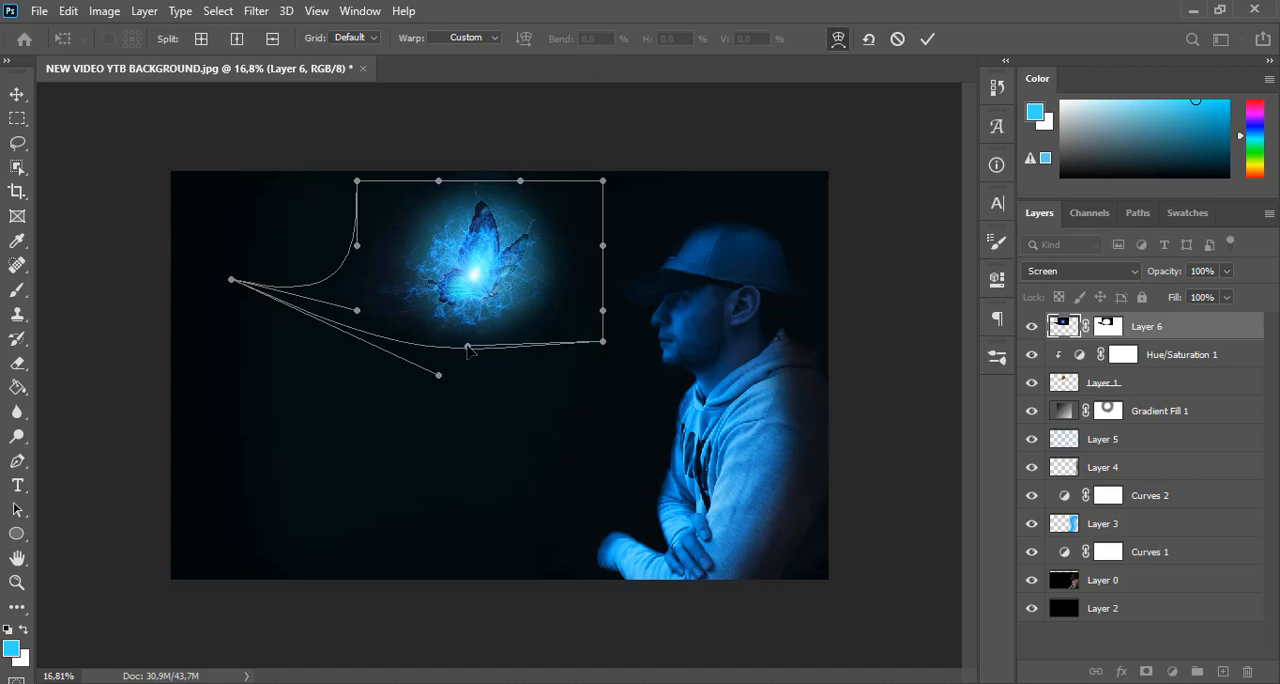
Bulge the warp's top edge above the butterfly and pull its upper-right corner outward so the lightning surrounds the wings
{"action": "scroll", "coordinate": [472, 355], "scroll_direction": "up", "scroll_amount": 2}
{"action": "scroll", "coordinate": [432, 342], "scroll_direction": "down", "scroll_amount": 2}
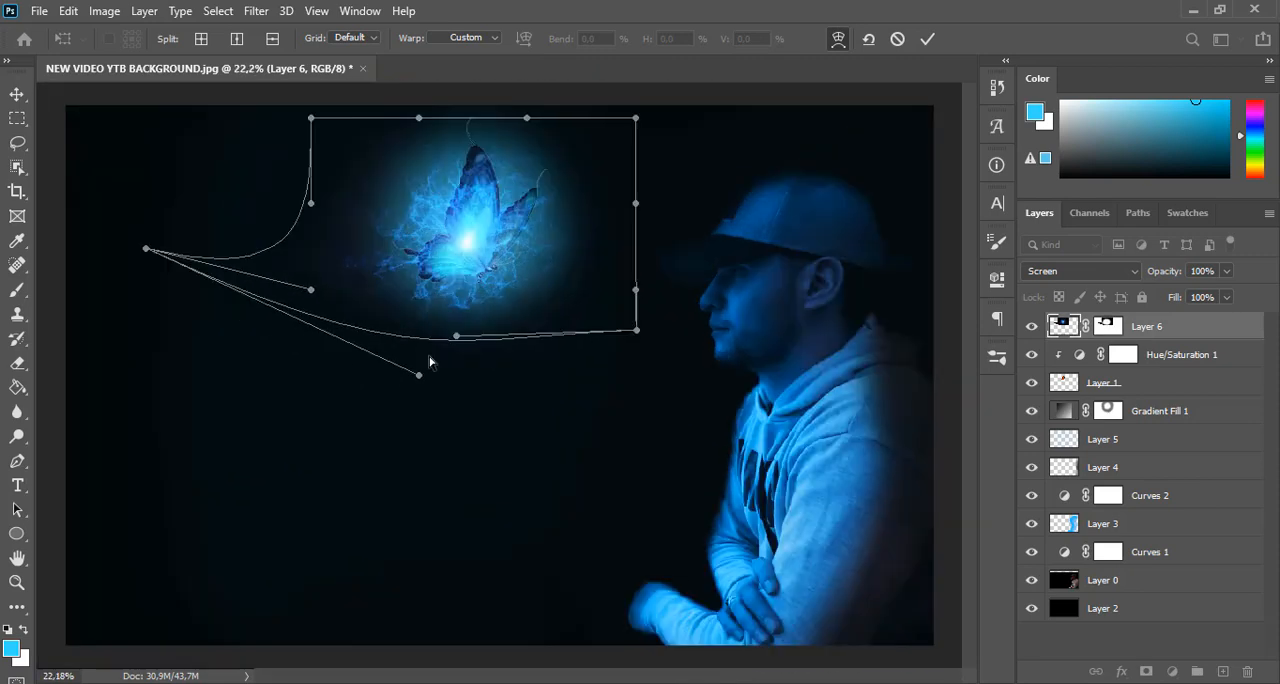
{"action": "left_click_drag", "start_coordinate": [525, 117], "coordinate": [514, 26]}
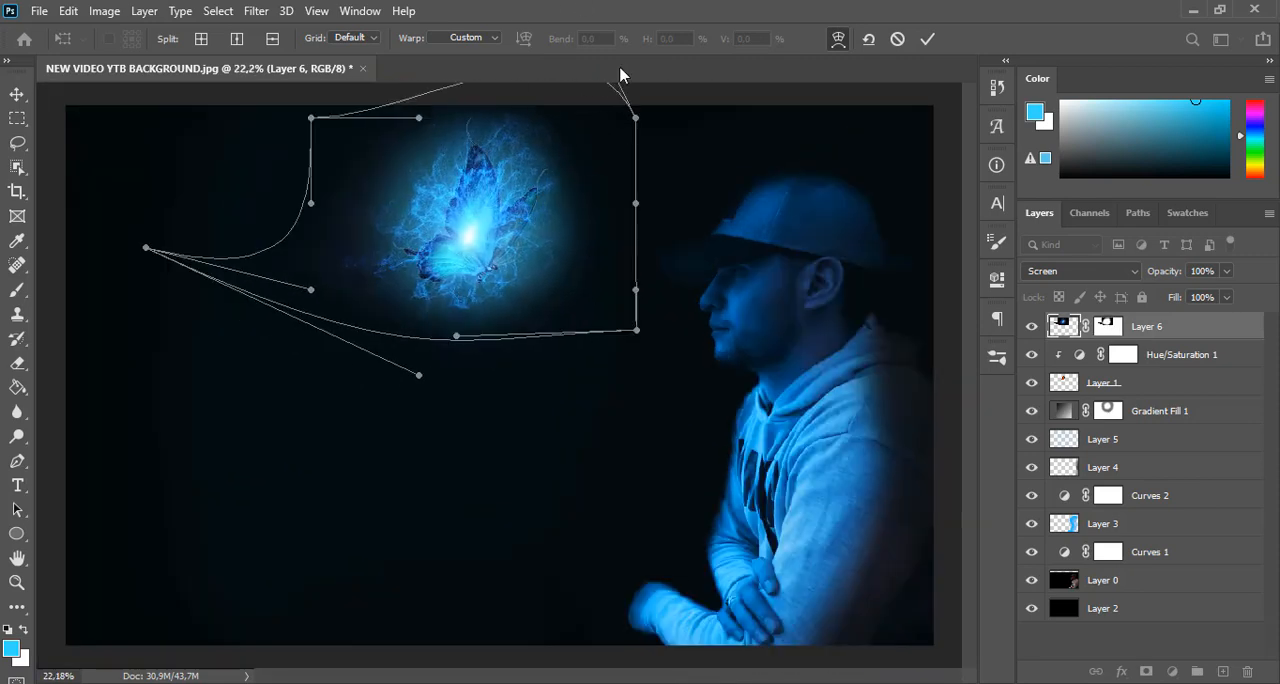
{"action": "left_click_drag", "start_coordinate": [636, 117], "coordinate": [659, 92]}
{"action": "left_click_drag", "start_coordinate": [636, 329], "coordinate": [654, 304]}
{"action": "left_click_drag", "start_coordinate": [457, 336], "coordinate": [522, 318]}
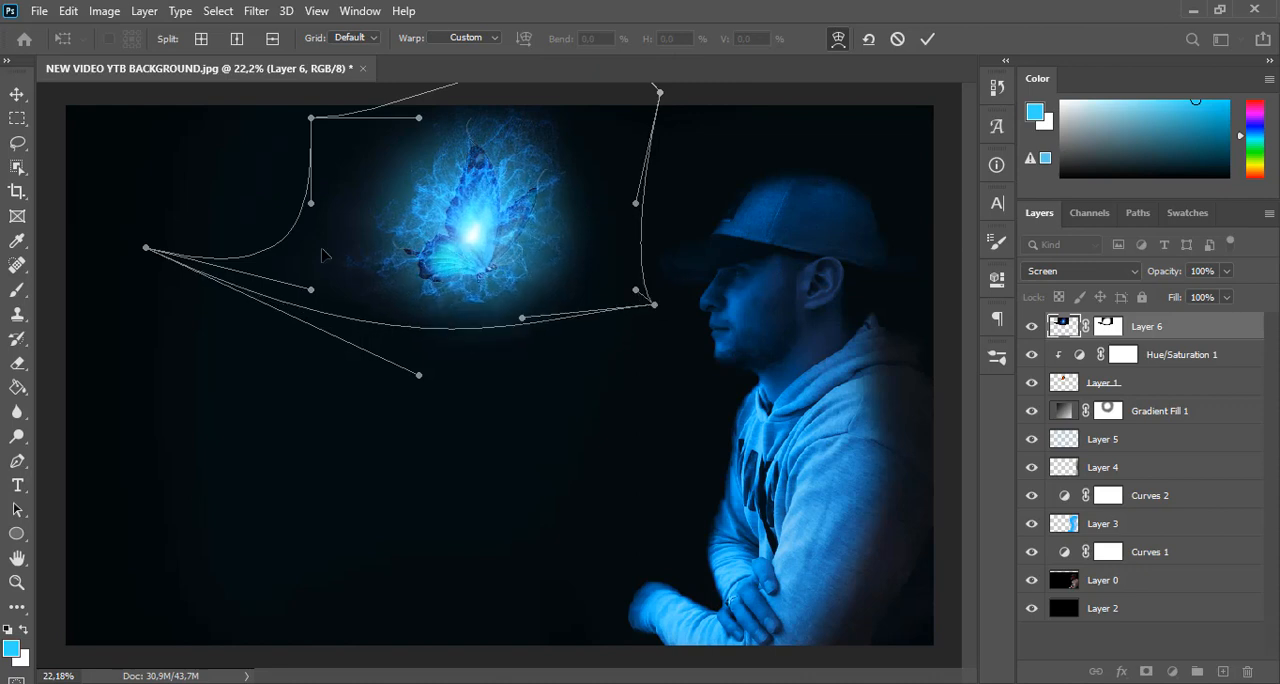
{"action": "left_click_drag", "start_coordinate": [419, 118], "coordinate": [300, 128]}
{"action": "mouse_move", "coordinate": [660, 92]}
{"action": "left_mouse_down"}
{"action": "mouse_move", "coordinate": [621, 87]}
{"action": "mouse_move", "coordinate": [659, 80]}
{"action": "left_mouse_up"}
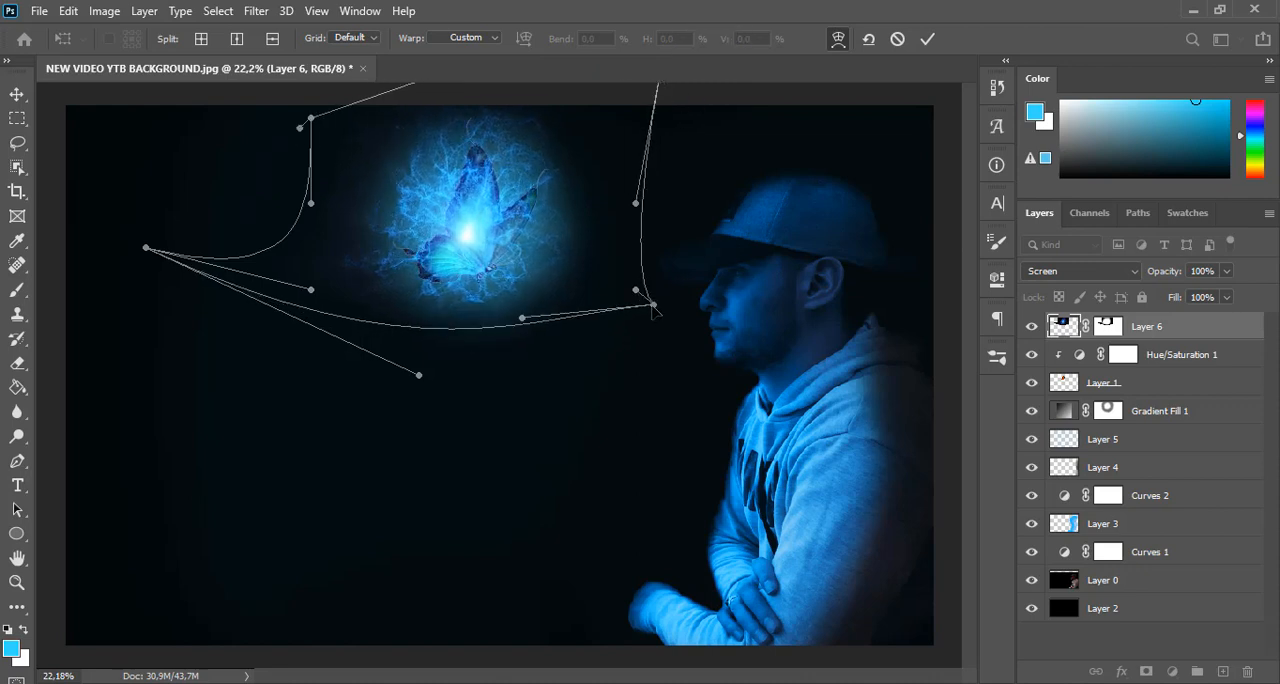
Raise the warp's two lower corners and reshape the curves along its left and bottom edges
{"action": "left_click_drag", "start_coordinate": [654, 304], "coordinate": [639, 281]}
{"action": "left_click_drag", "start_coordinate": [146, 247], "coordinate": [160, 219]}
{"action": "left_click_drag", "start_coordinate": [311, 289], "coordinate": [167, 188]}
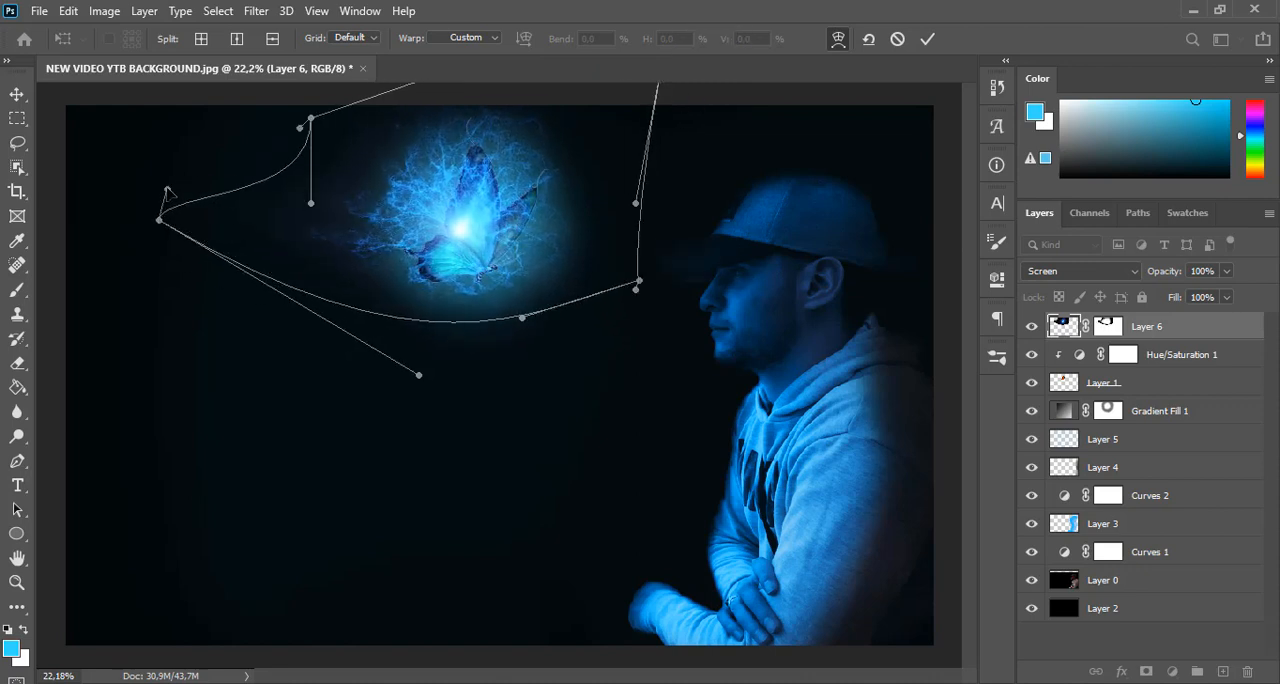
{"action": "left_click_drag", "start_coordinate": [419, 375], "coordinate": [354, 390]}
Round the warp around the butterfly by pulling its upper-left corner inward and adjusting the side handles, and apply the warp
{"action": "key", "text": "ctrl+minus"}
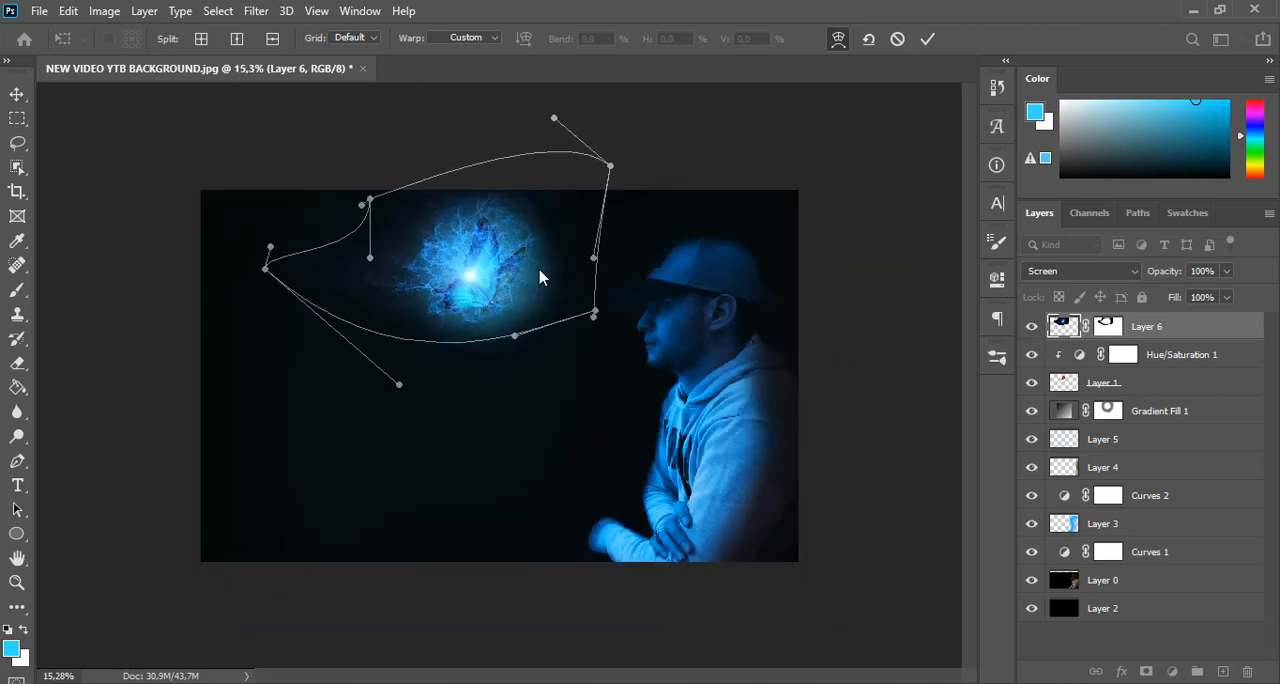
{"action": "left_click_drag", "start_coordinate": [556, 120], "coordinate": [518, 135]}
{"action": "left_click_drag", "start_coordinate": [595, 258], "coordinate": [621, 243]}
{"action": "left_click_drag", "start_coordinate": [370, 198], "coordinate": [417, 239]}
{"action": "left_click_drag", "start_coordinate": [270, 246], "coordinate": [307, 265]}
{"action": "mouse_move", "coordinate": [398, 384]}
{"action": "left_mouse_down"}
{"action": "mouse_move", "coordinate": [377, 385]}
{"action": "mouse_move", "coordinate": [405, 399]}
{"action": "left_mouse_up"}
{"action": "left_click_drag", "start_coordinate": [266, 268], "coordinate": [285, 268]}
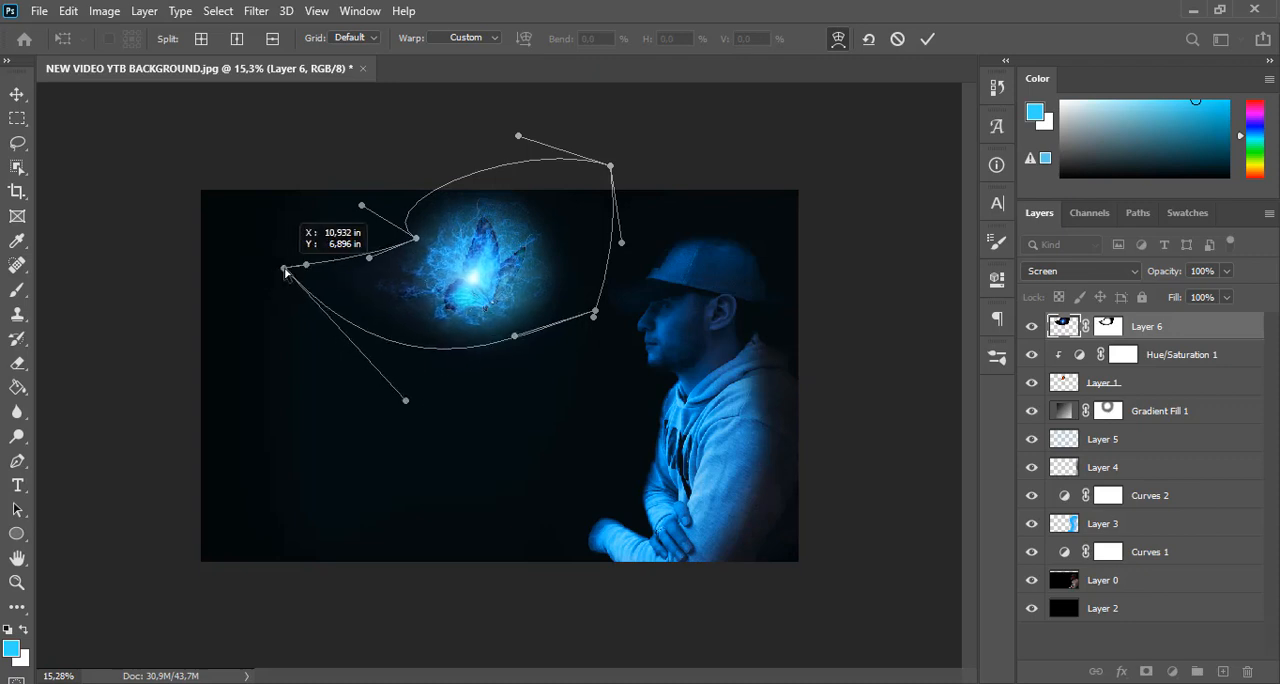
{"action": "key", "text": "Return"}
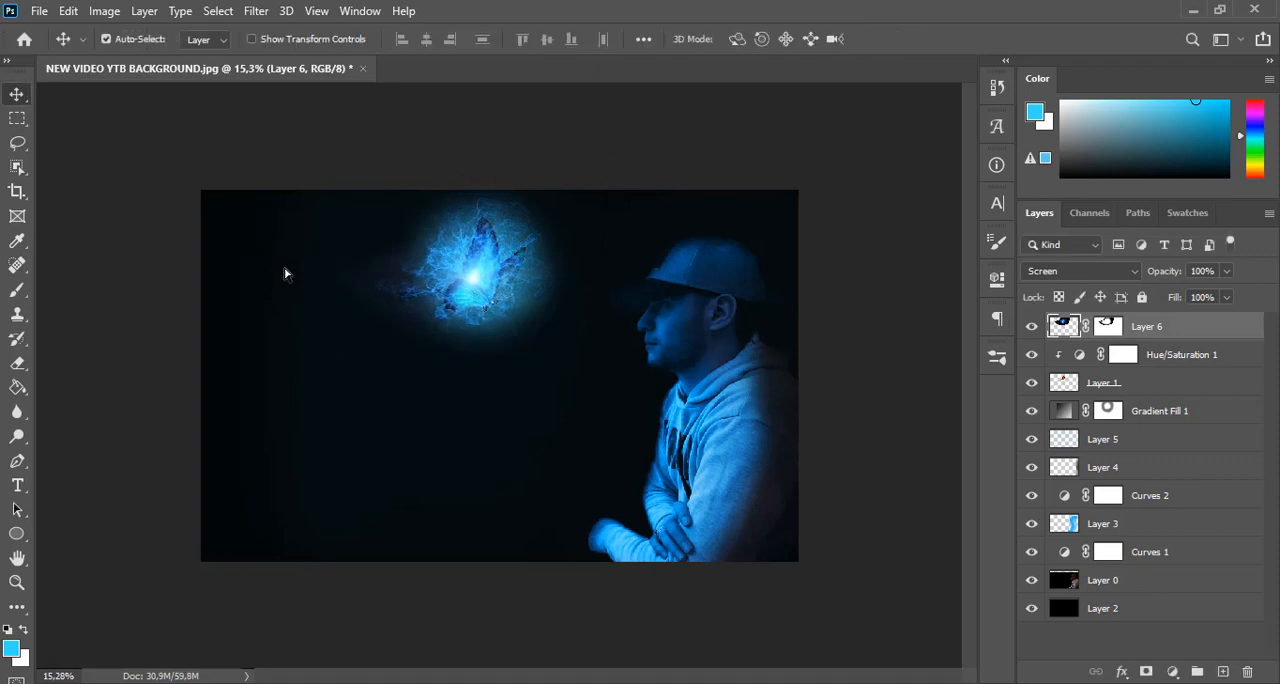
Shift the warped burst slightly downward over the butterfly with Free Transform and apply it
{"action": "key", "text": "ctrl+t"}
{"action": "scroll", "coordinate": [490, 323], "scroll_direction": "up", "scroll_amount": 1}
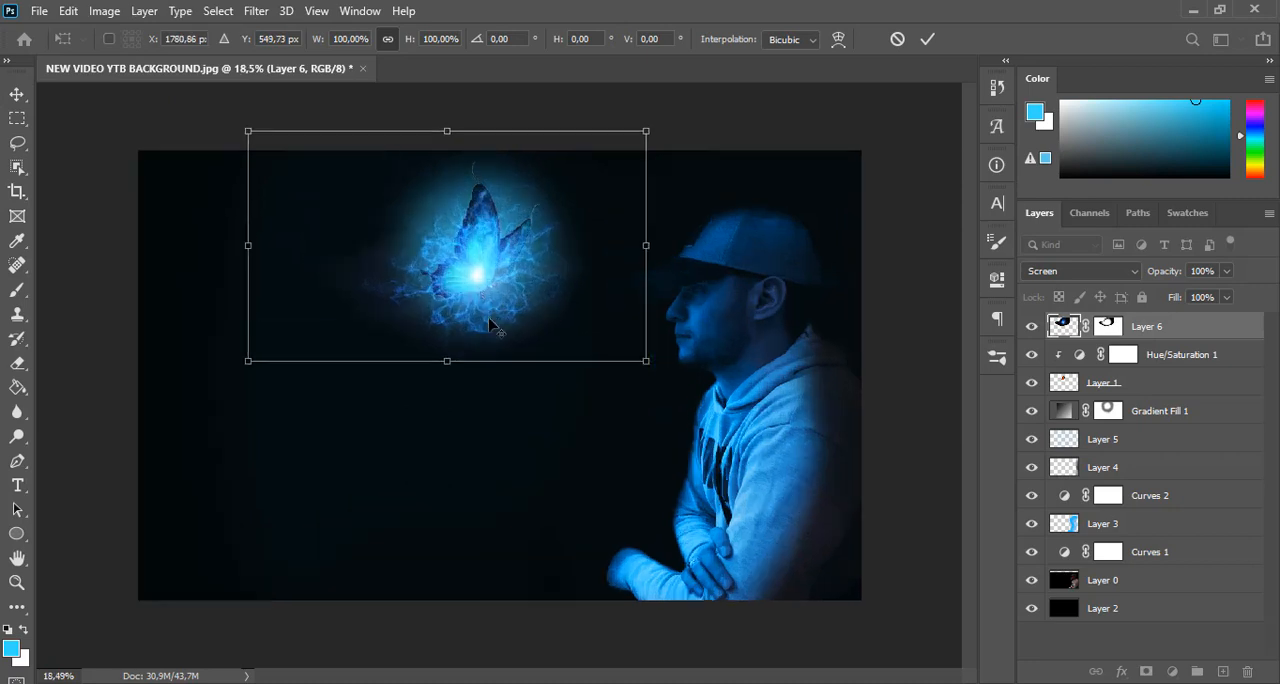
{"action": "scroll", "coordinate": [490, 323], "scroll_direction": "up", "scroll_amount": 1}
{"action": "key", "text": "Return"}
Clean up the burst's stray edges on Layer 6's mask with the 511 px soft black brush
{"action": "left_click", "coordinate": [1107, 326]}
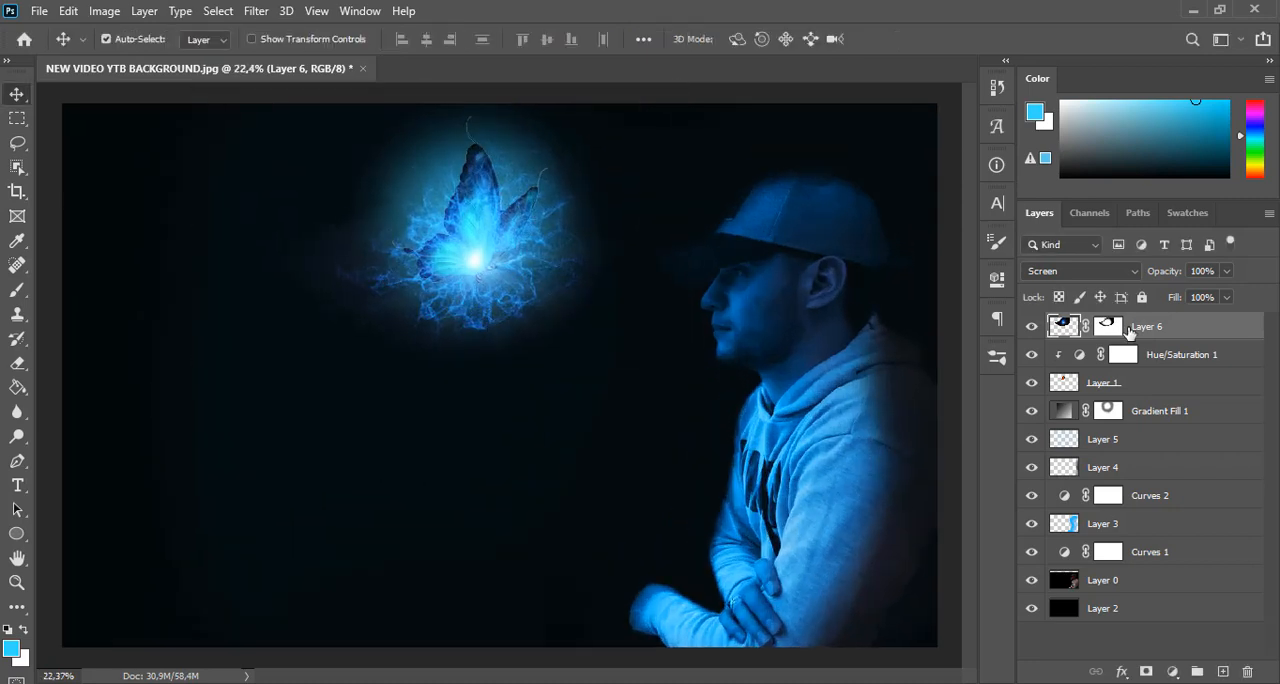
{"action": "key", "text": "b"}
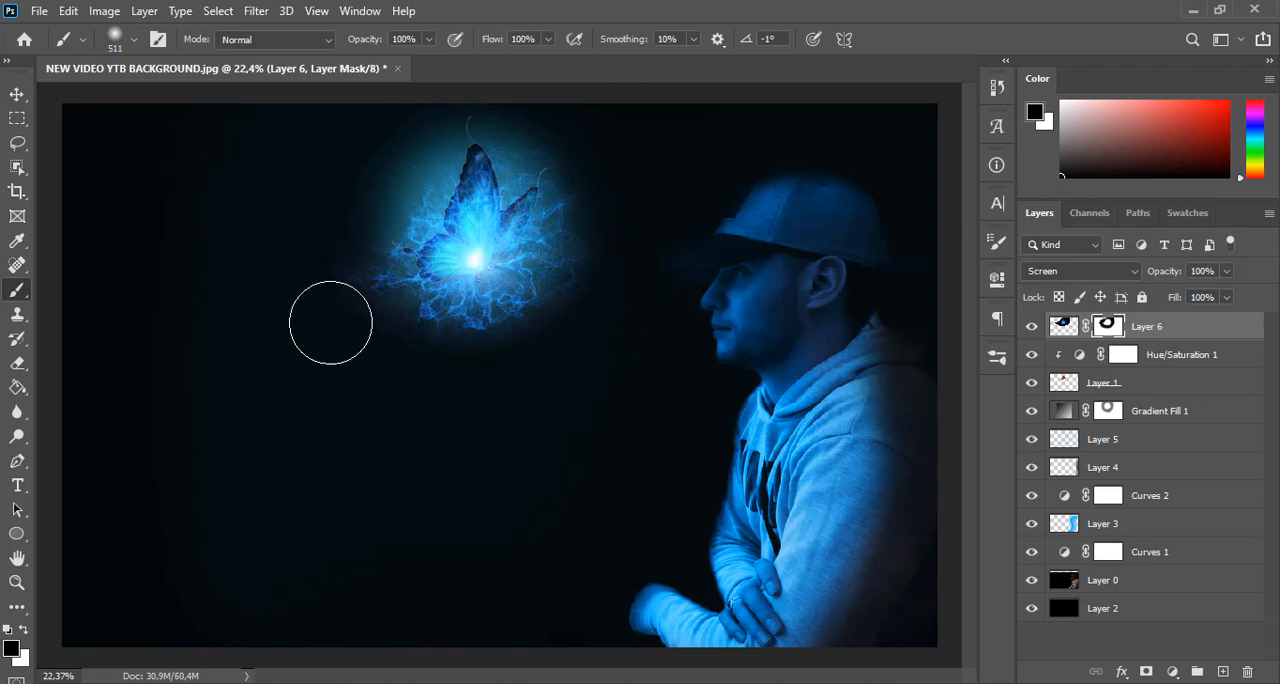
{"action": "key", "text": "v"}
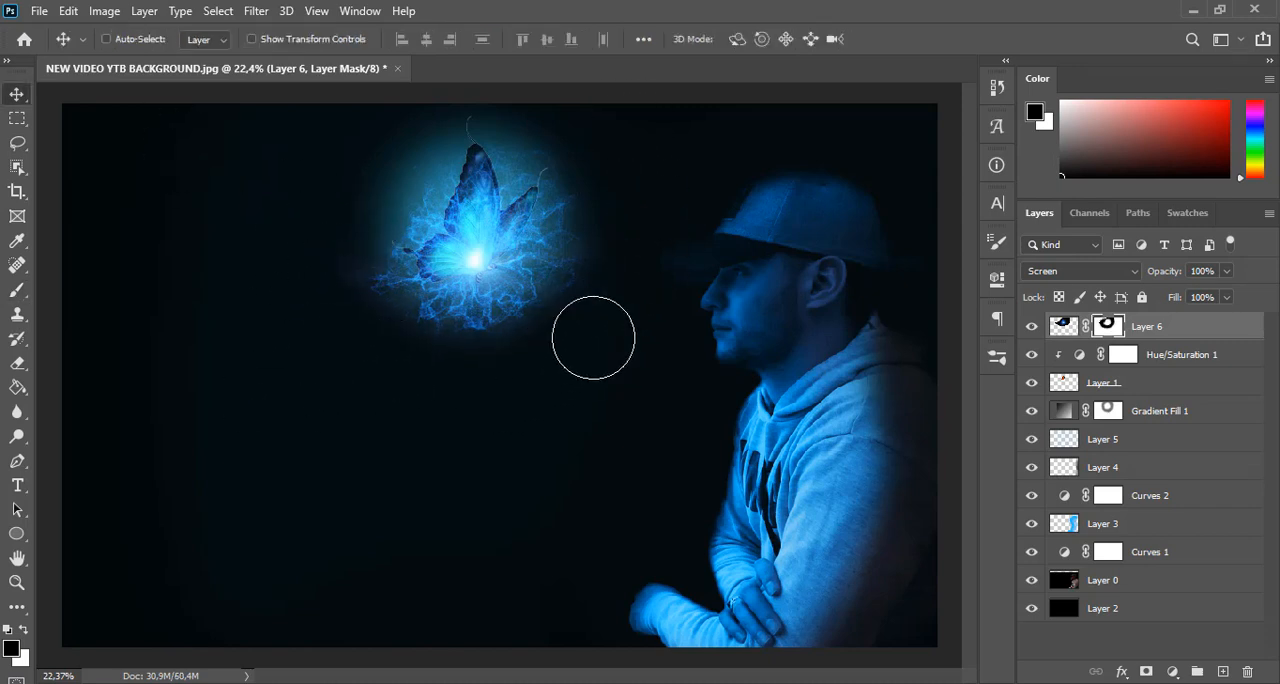
Stretch the burst to about 108.99% of its height and move it slightly down over the butterfly
{"action": "key", "text": "ctrl+t"}
{"action": "left_click_drag", "start_coordinate": [451, 122], "coordinate": [452, 138]}
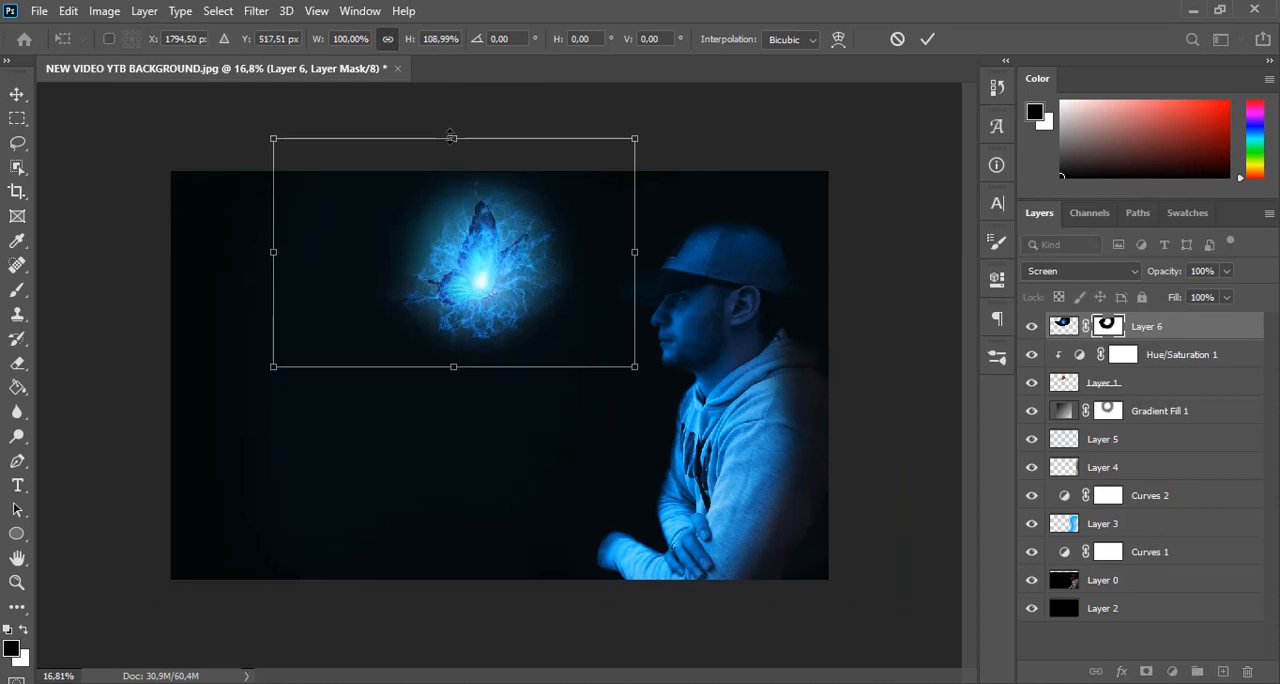
{"action": "mouse_move", "coordinate": [504, 263]}
{"action": "left_mouse_down"}
{"action": "mouse_move", "coordinate": [491, 251]}
{"action": "mouse_move", "coordinate": [509, 271]}
{"action": "left_mouse_up"}
Warp the burst again, pulling its lower-right corner inward, curving the right edge, and bulging the top edge upward
{"action": "right_click", "coordinate": [518, 312]}
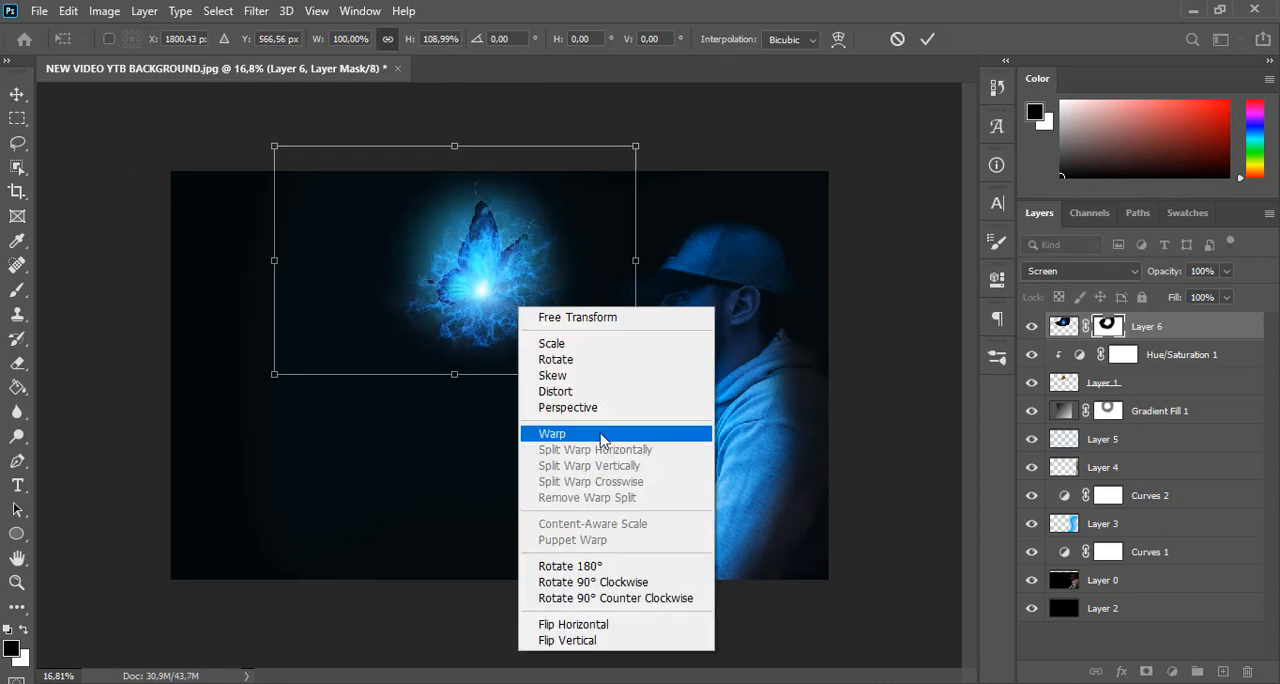
{"action": "left_click", "coordinate": [543, 434]}
{"action": "left_click_drag", "start_coordinate": [636, 374], "coordinate": [565, 362]}
{"action": "left_click_drag", "start_coordinate": [393, 374], "coordinate": [387, 340]}
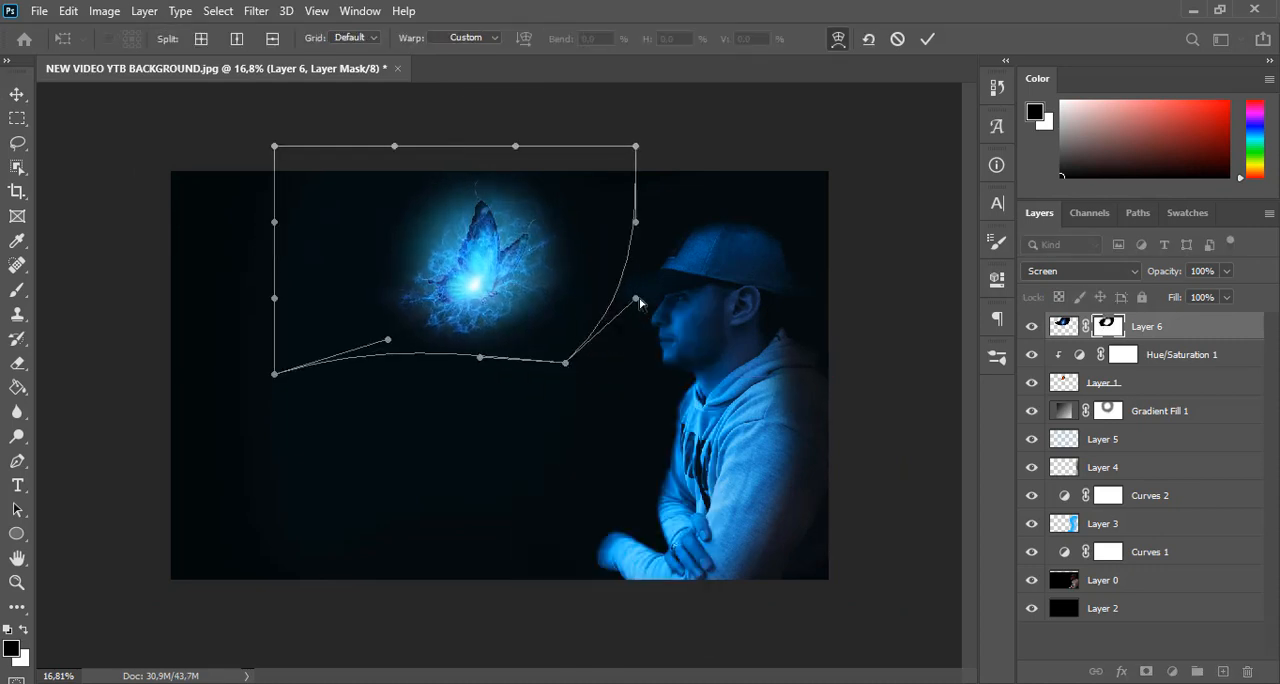
{"action": "left_click_drag", "start_coordinate": [636, 298], "coordinate": [615, 274]}
{"action": "left_click_drag", "start_coordinate": [636, 221], "coordinate": [643, 196]}
{"action": "left_click_drag", "start_coordinate": [515, 146], "coordinate": [452, 74]}
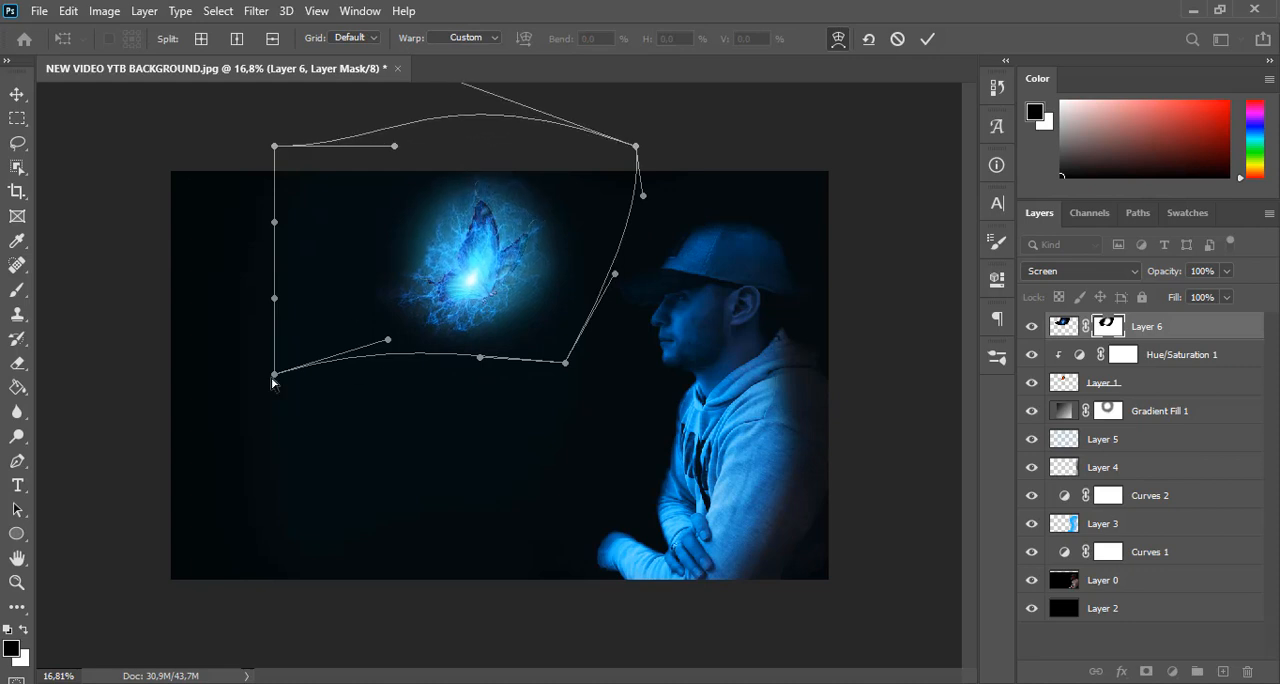
Raise the warp's lower-left corner, refine the top, bottom and left curves around the butterfly, and apply the warp
{"action": "left_click_drag", "start_coordinate": [274, 374], "coordinate": [263, 318]}
{"action": "left_click_drag", "start_coordinate": [394, 146], "coordinate": [336, 150]}
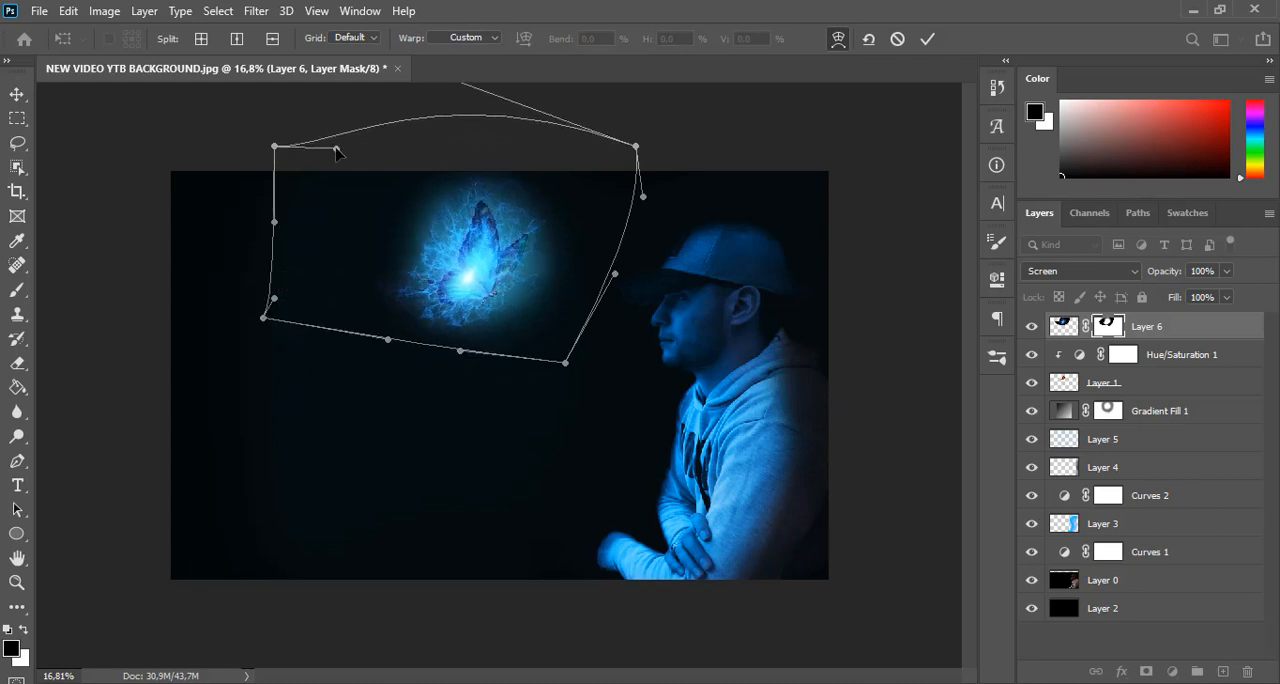
{"action": "left_click_drag", "start_coordinate": [460, 351], "coordinate": [490, 338]}
{"action": "key", "text": "ctrl+0"}
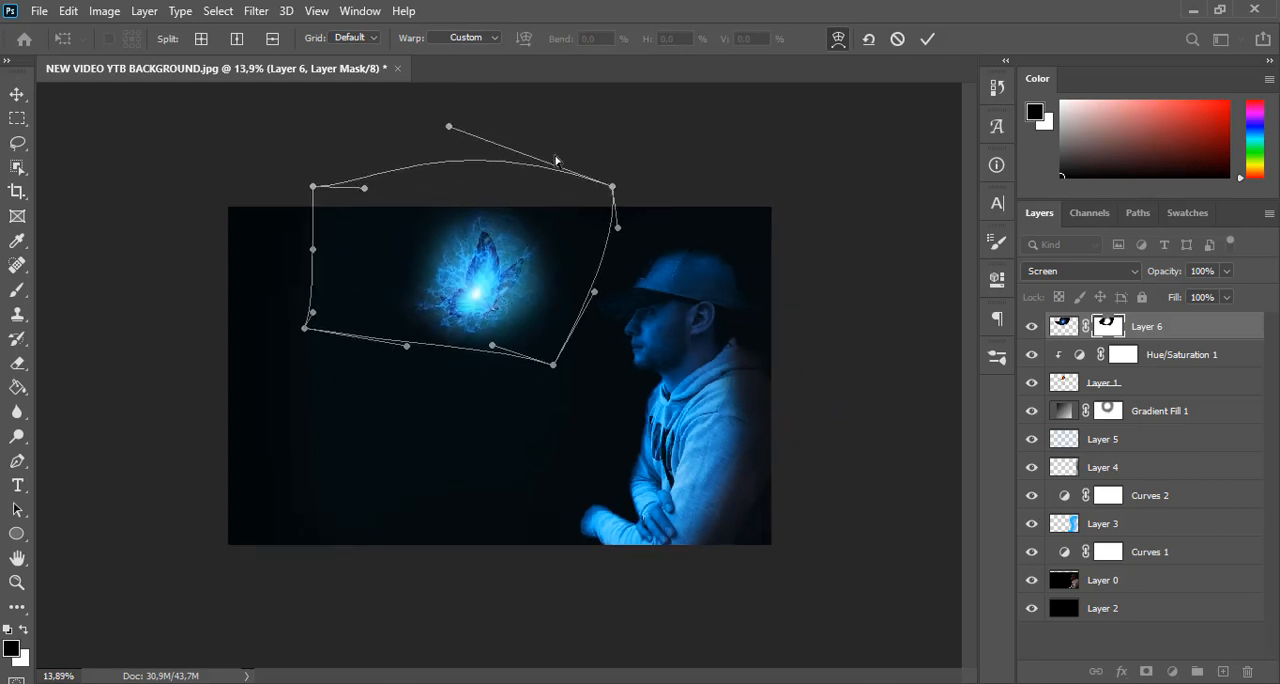
{"action": "left_click_drag", "start_coordinate": [449, 128], "coordinate": [466, 155]}
{"action": "left_click_drag", "start_coordinate": [313, 249], "coordinate": [290, 229]}
{"action": "left_click_drag", "start_coordinate": [468, 158], "coordinate": [435, 125]}
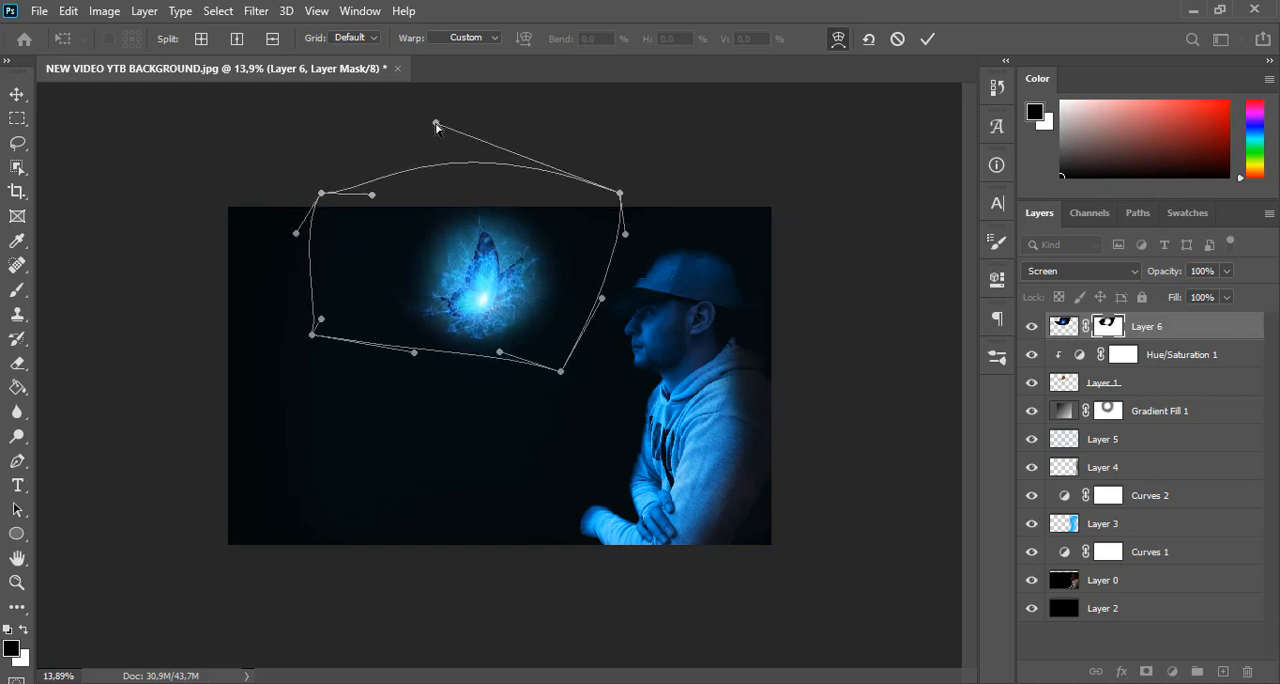
{"action": "key", "text": "Return"}
Set Layer 6's opacity to 84% and duplicate it, clipping the original Layer 6 to the butterfly layer
{"action": "left_click_drag", "start_coordinate": [1172, 276], "coordinate": [1140, 281]}
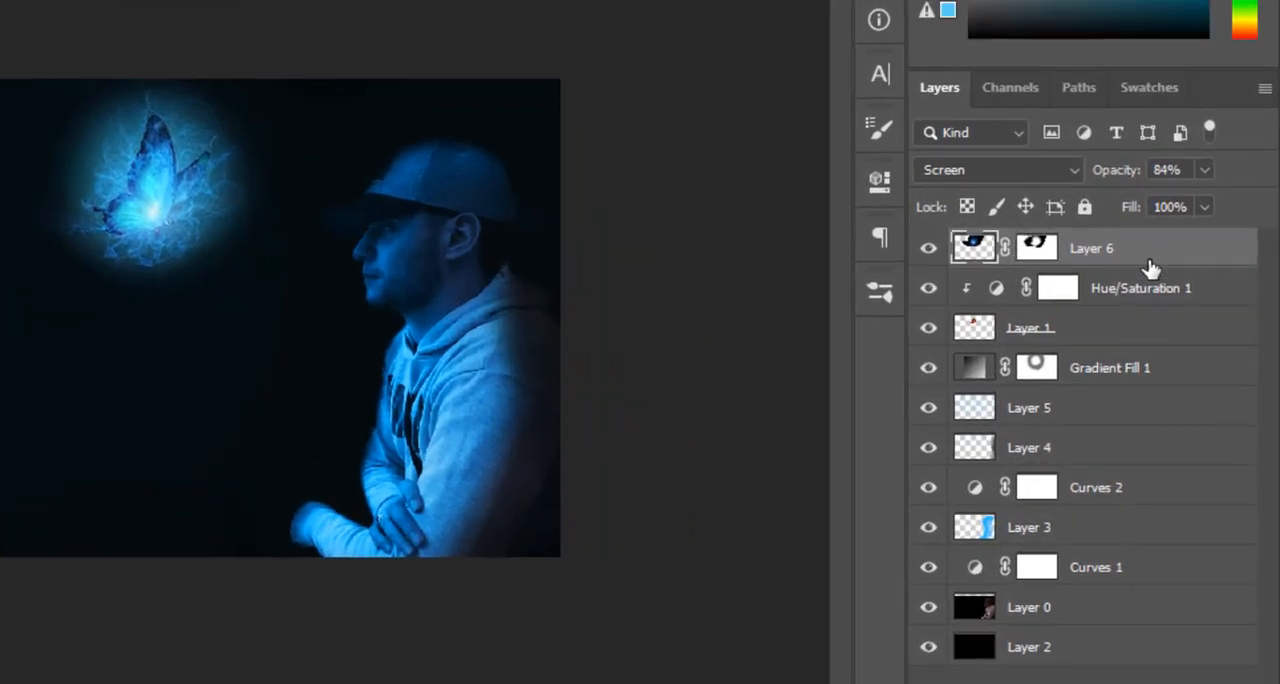
{"action": "key", "text": "ctrl+j"}
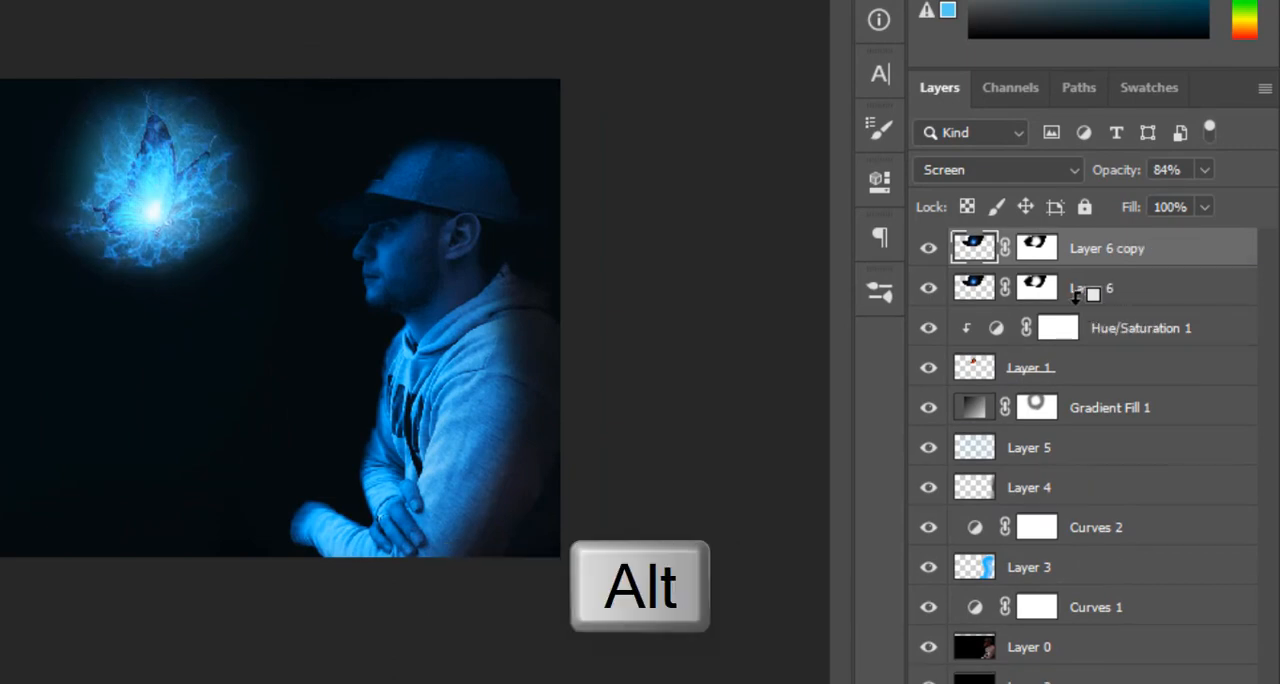
{"action": "left_click", "coordinate": [1076, 292], "text": "alt"}
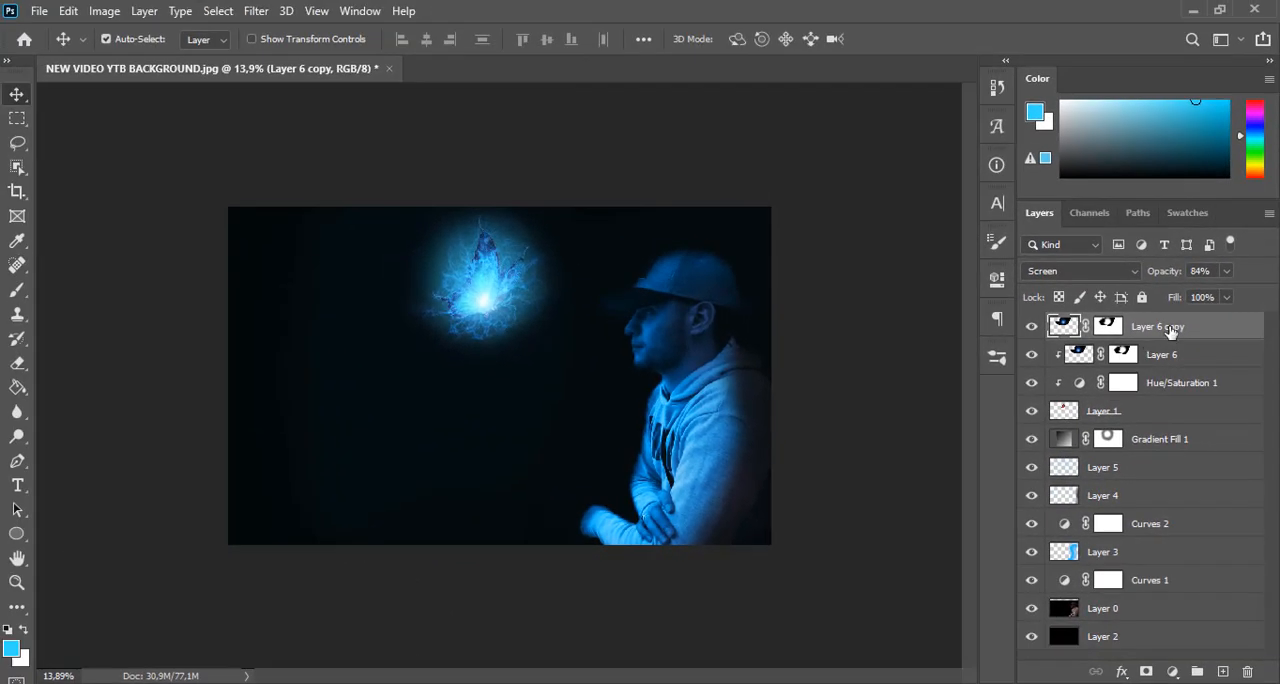
Hide Layer 6 copy, compare the butterfly with and without Layer 6, and set Layer 6's opacity to 65%
{"action": "left_click", "coordinate": [1034, 329]}
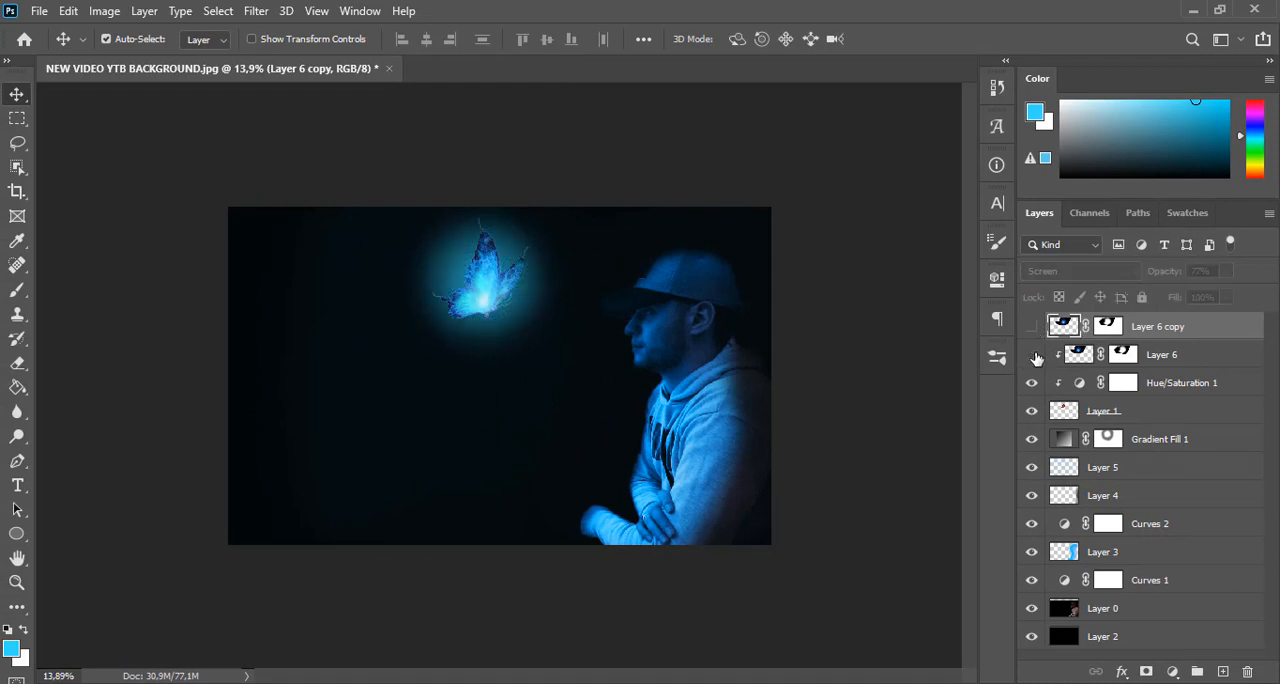
{"action": "left_click", "coordinate": [1035, 357]}
{"action": "left_click", "coordinate": [1034, 358]}
{"action": "left_click", "coordinate": [1181, 357]}
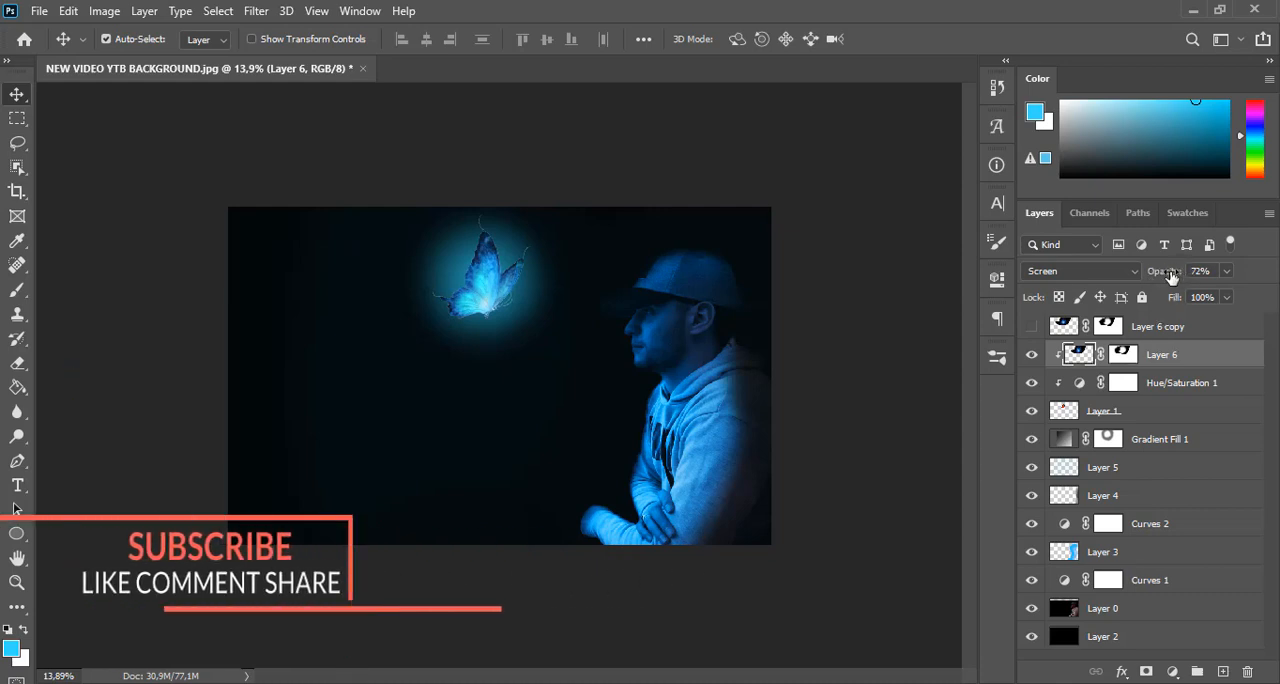
{"action": "left_click_drag", "start_coordinate": [1172, 277], "coordinate": [1163, 278]}
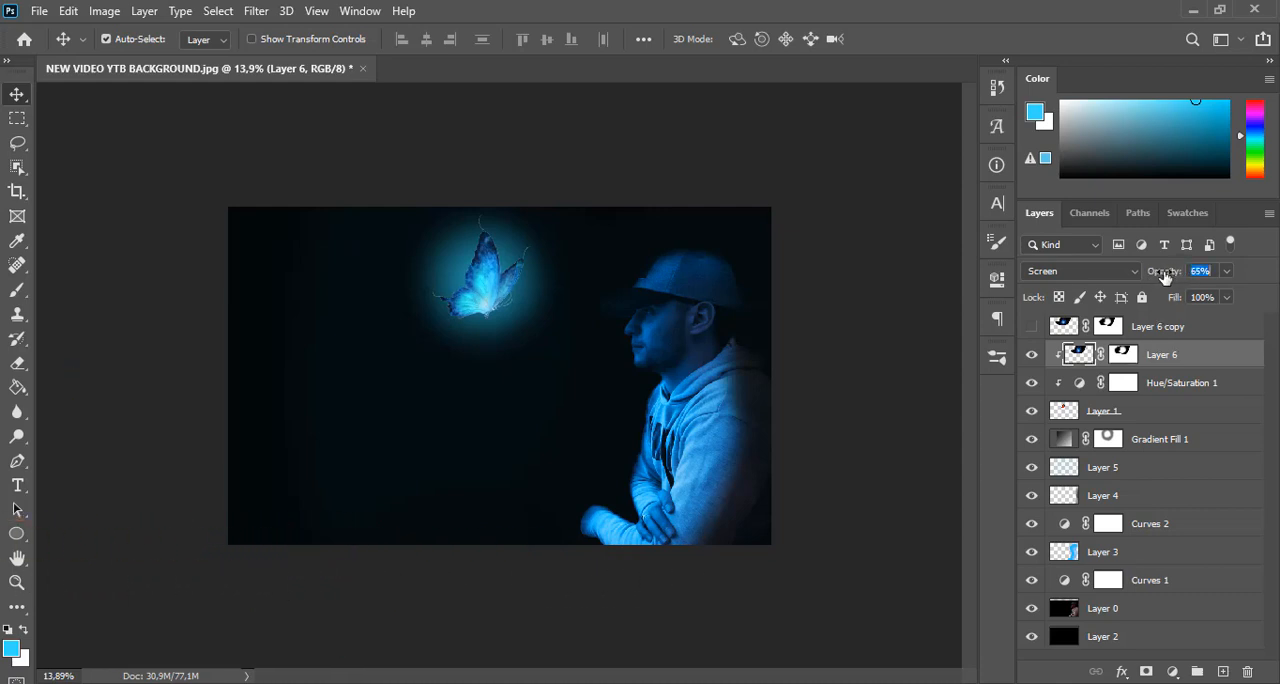
Show Layer 6 copy at 74% opacity and warp its bottom and right edges inward around the butterfly
{"action": "left_click", "coordinate": [1166, 328]}
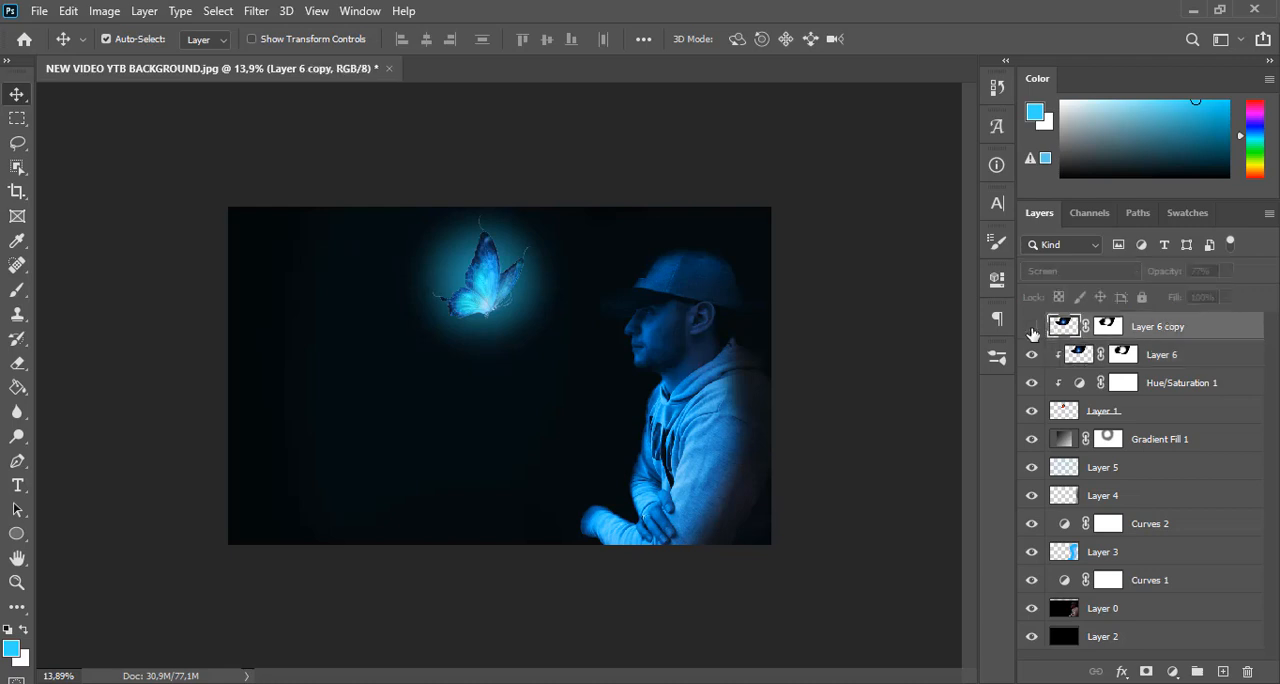
{"action": "left_click", "coordinate": [1032, 330]}
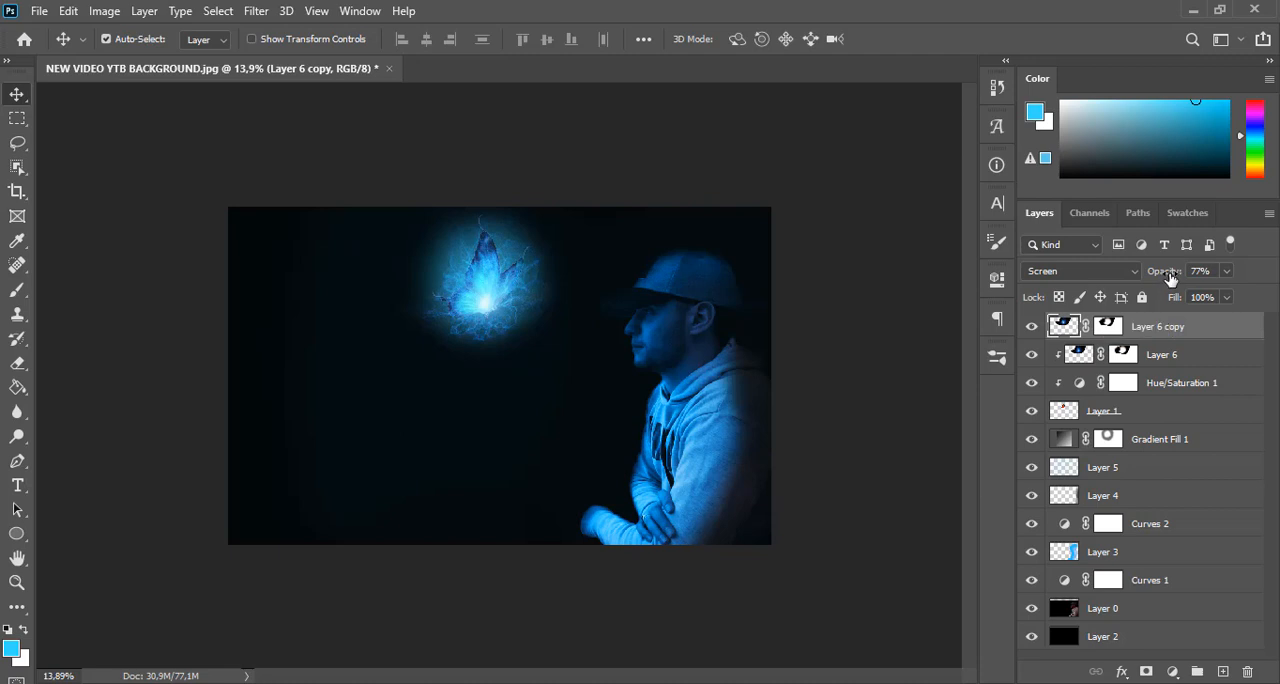
{"action": "key", "text": "ctrl+t"}
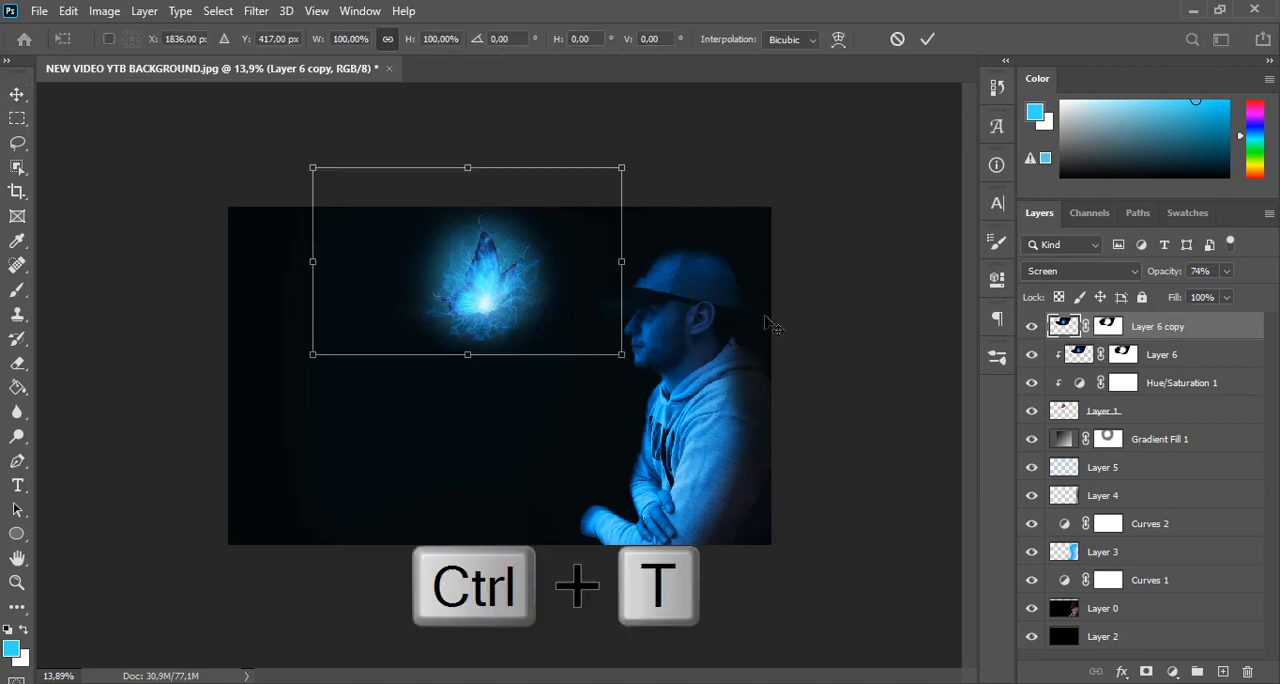
{"action": "right_click", "coordinate": [534, 314]}
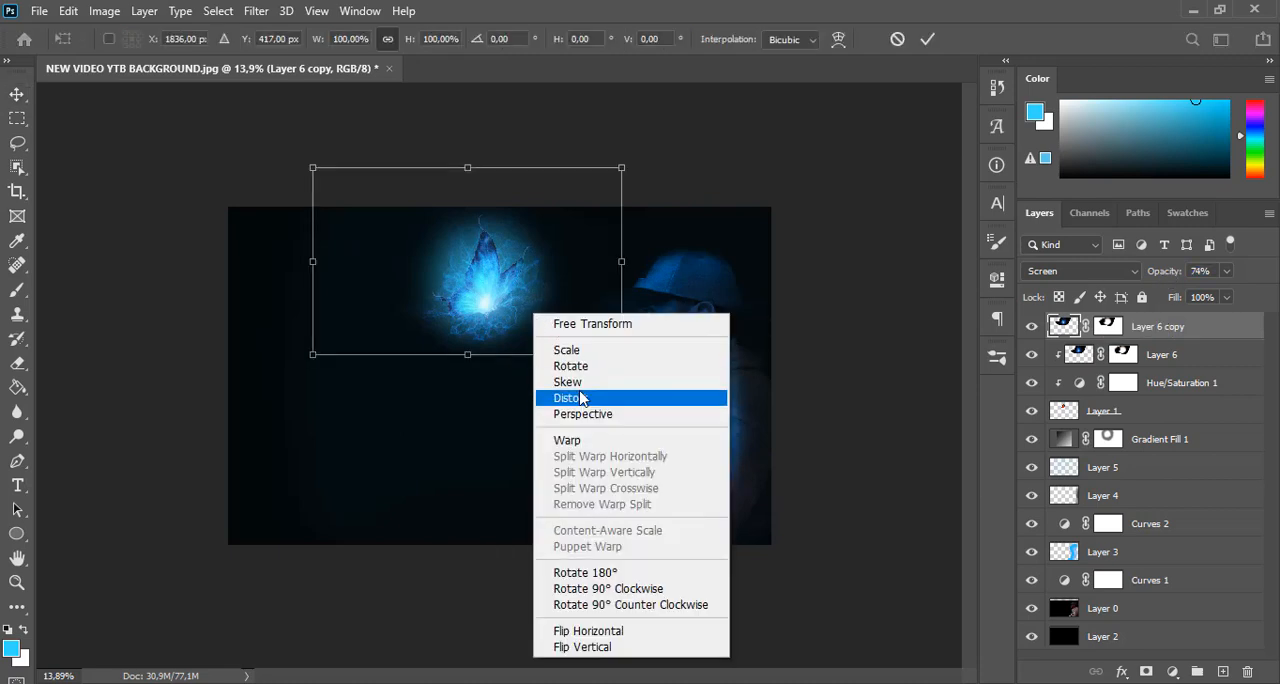
{"action": "left_click", "coordinate": [576, 439]}
{"action": "left_click_drag", "start_coordinate": [415, 360], "coordinate": [386, 331]}
{"action": "left_click_drag", "start_coordinate": [621, 278], "coordinate": [628, 206]}
{"action": "left_click_drag", "start_coordinate": [386, 331], "coordinate": [522, 368]}
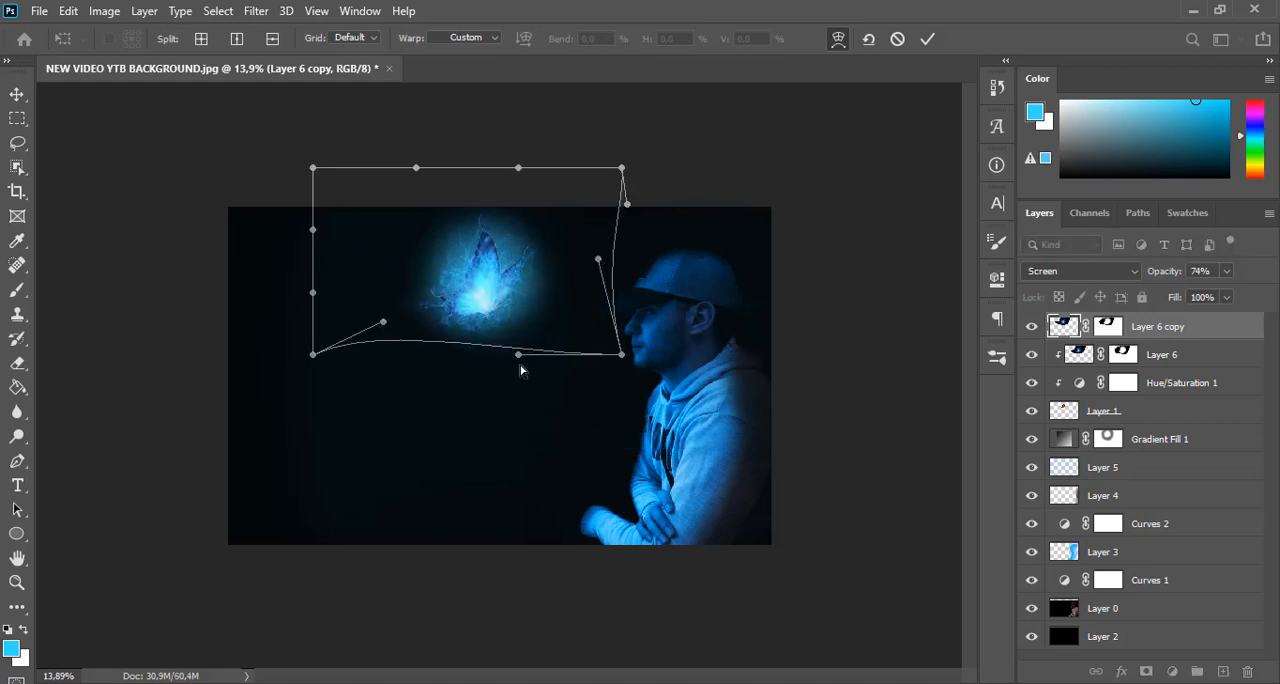
{"action": "key", "text": "ctrl+o"}
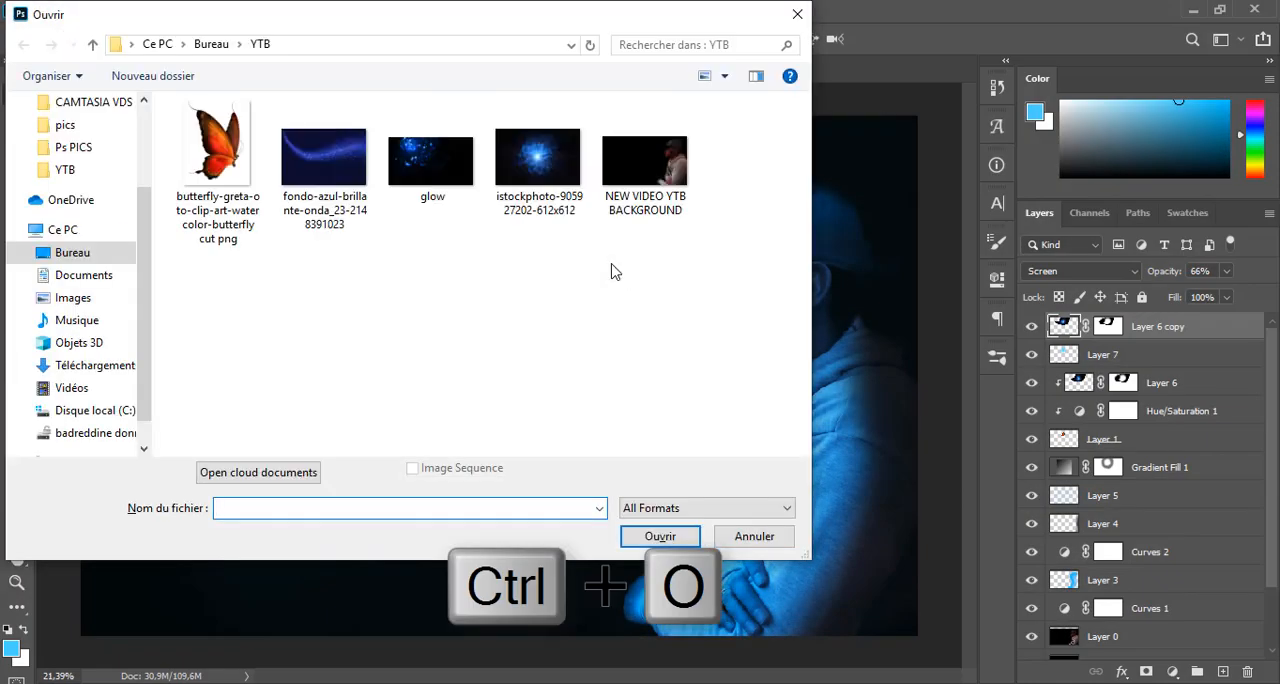
{"action": "double_click", "coordinate": [338, 197]}
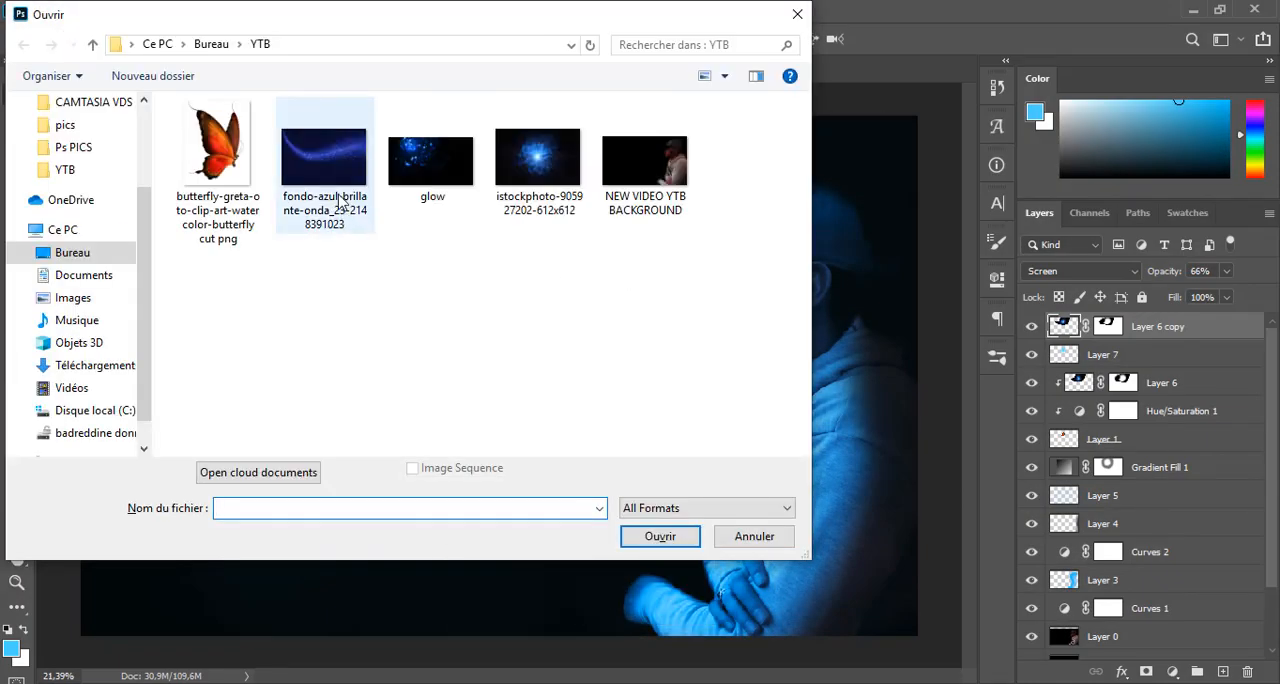
{"action": "key", "text": "ctrl+a"}
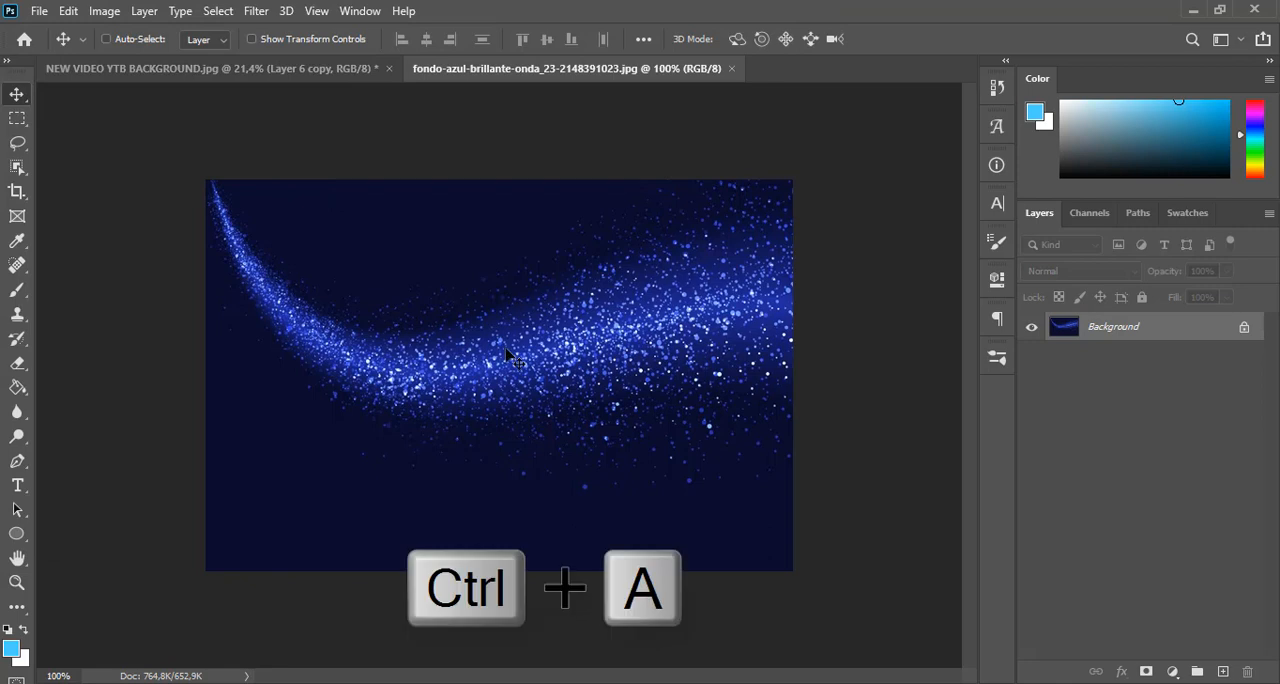
{"action": "key", "text": "ctrl+c"}
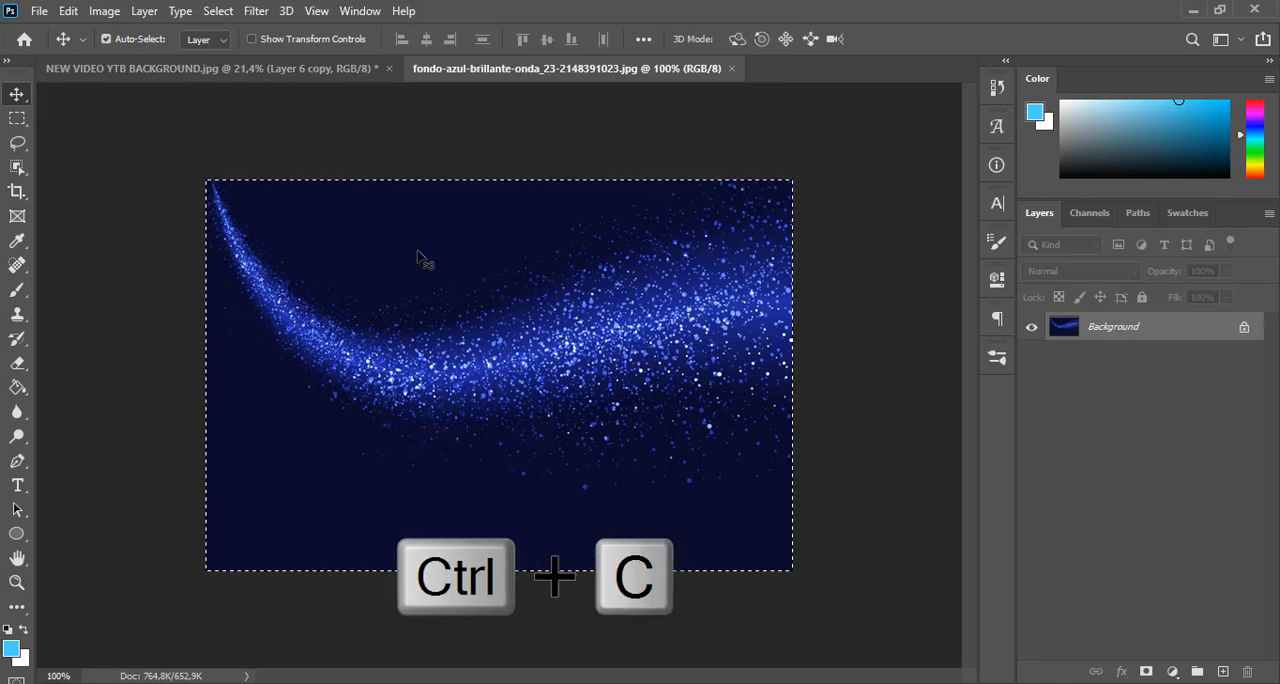
{"action": "left_click", "coordinate": [340, 70]}
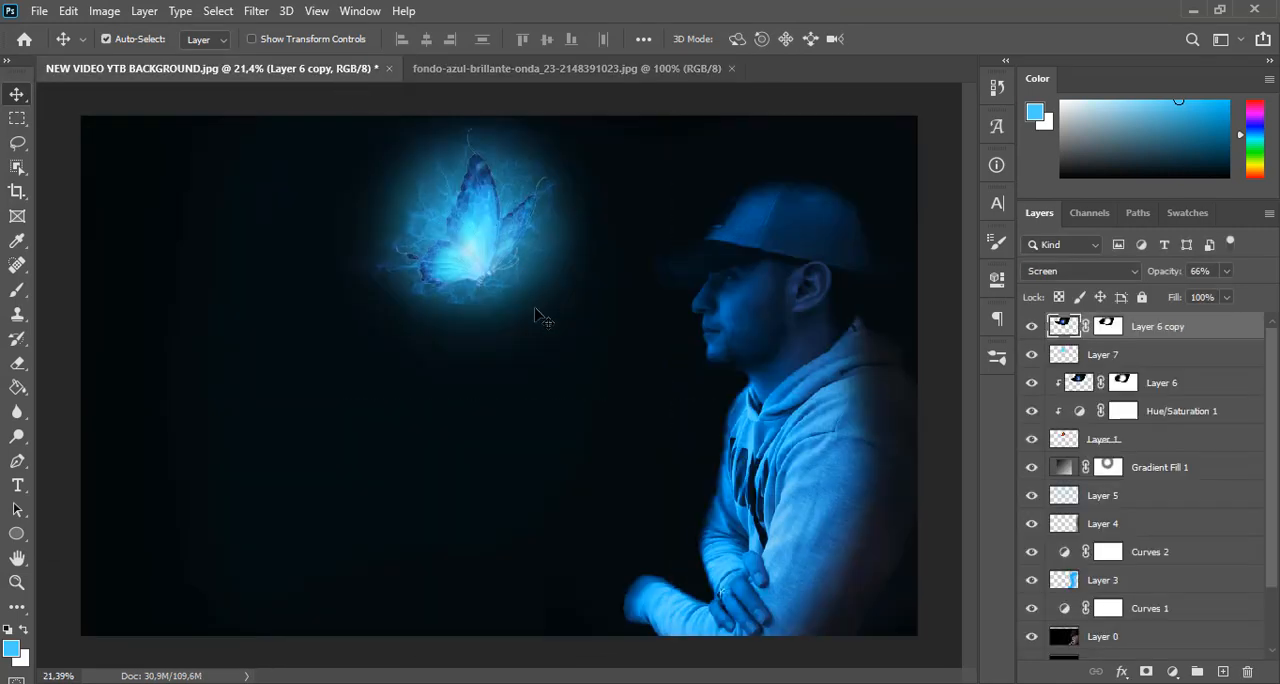
{"action": "key", "text": "ctrl+v"}
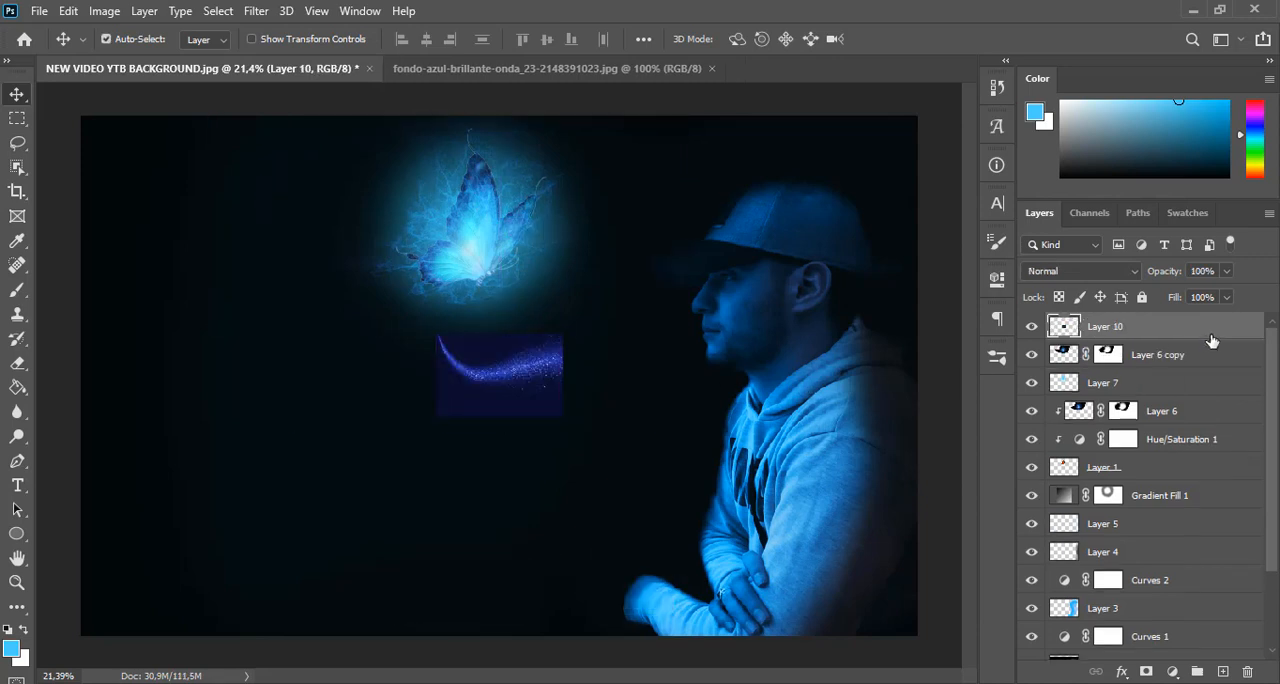
{"action": "left_click_drag", "start_coordinate": [1211, 342], "coordinate": [1200, 480]}
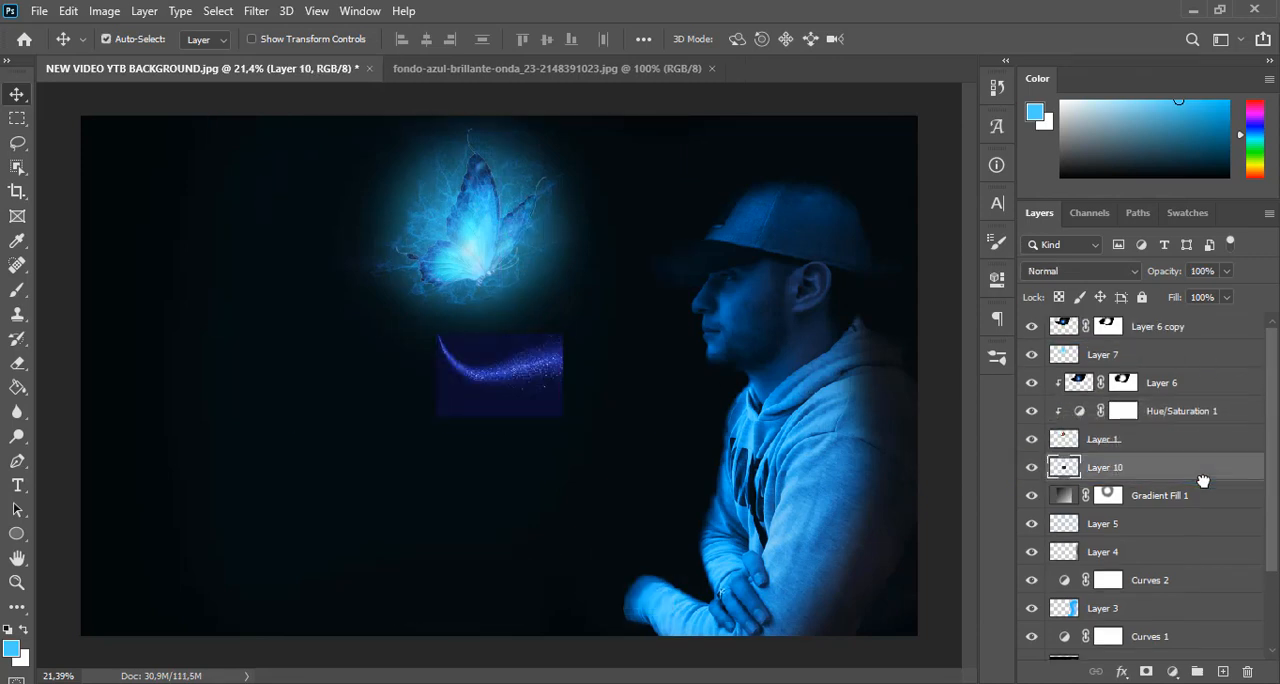
Enlarge the particle wave to roughly twice its size below the butterfly and set its blend mode to Screen
{"action": "key", "text": "ctrl+t"}
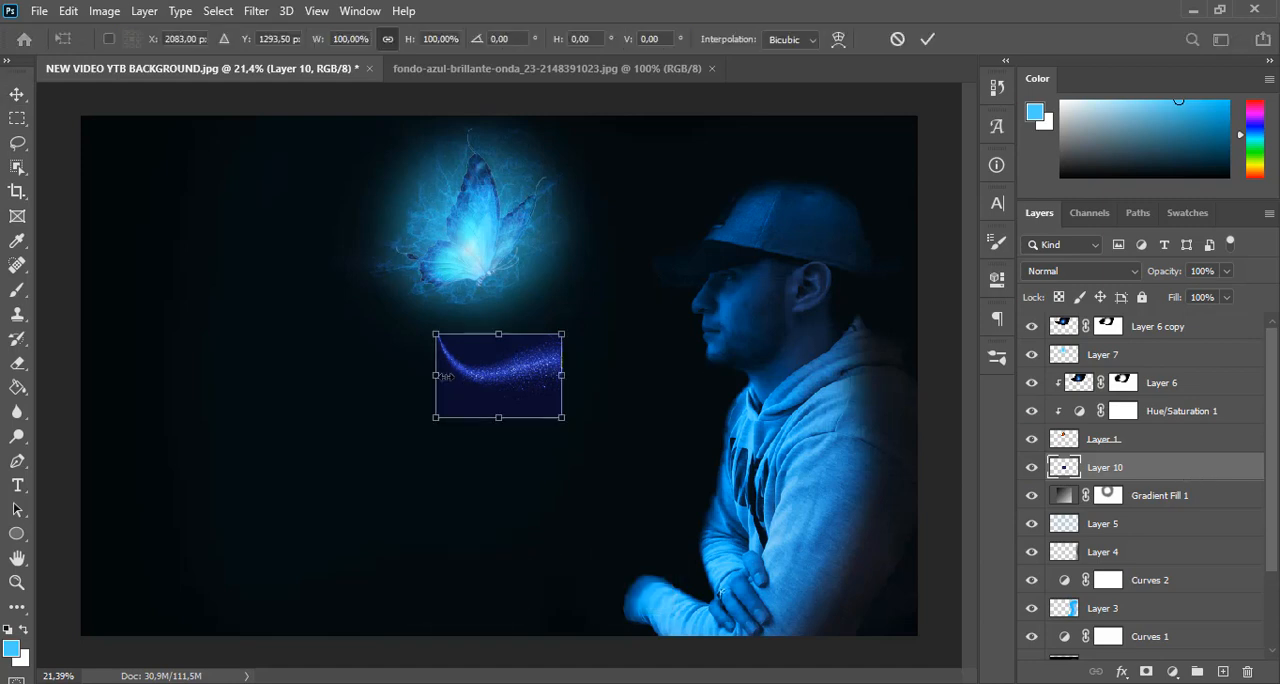
{"action": "left_click_drag", "start_coordinate": [434, 375], "coordinate": [287, 358]}
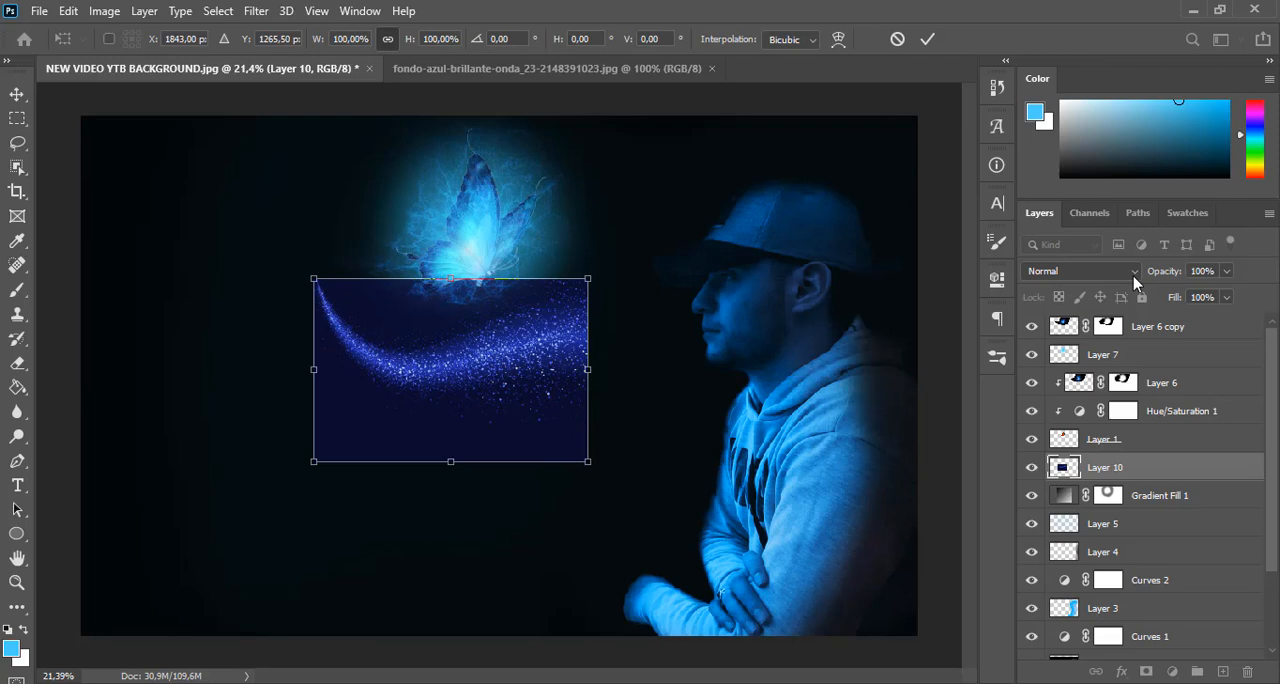
{"action": "left_click", "coordinate": [1134, 283]}
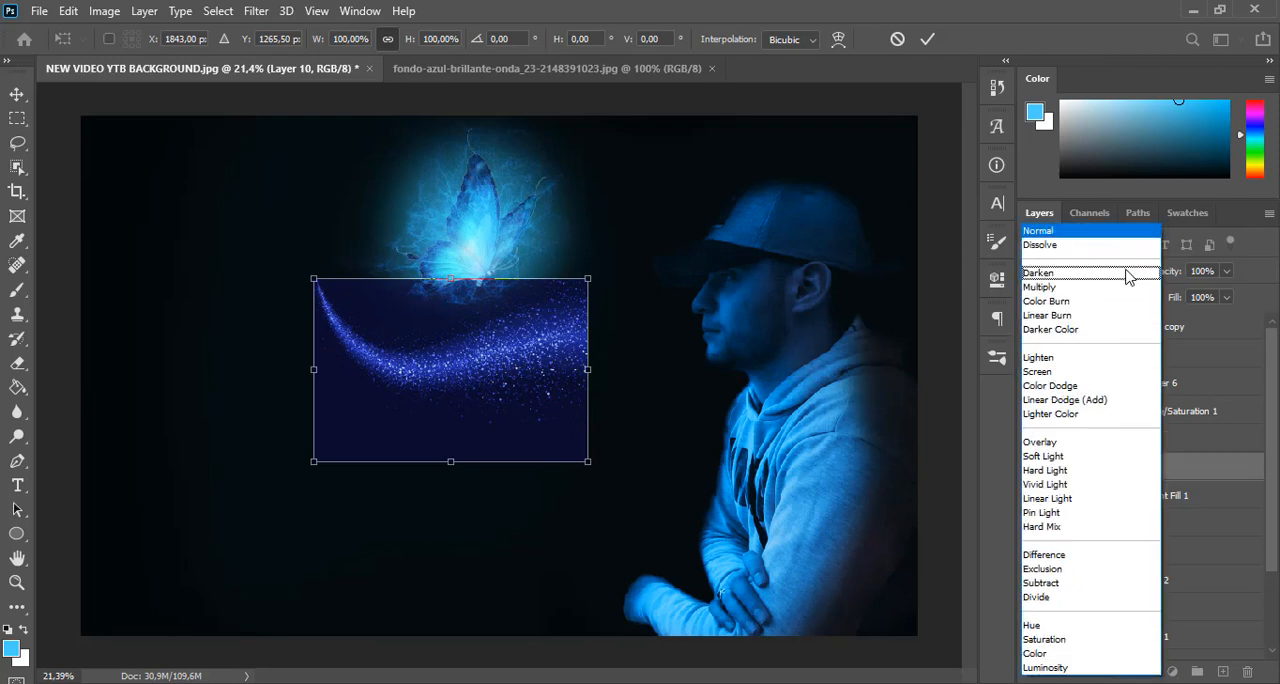
{"action": "left_click", "coordinate": [1117, 376]}
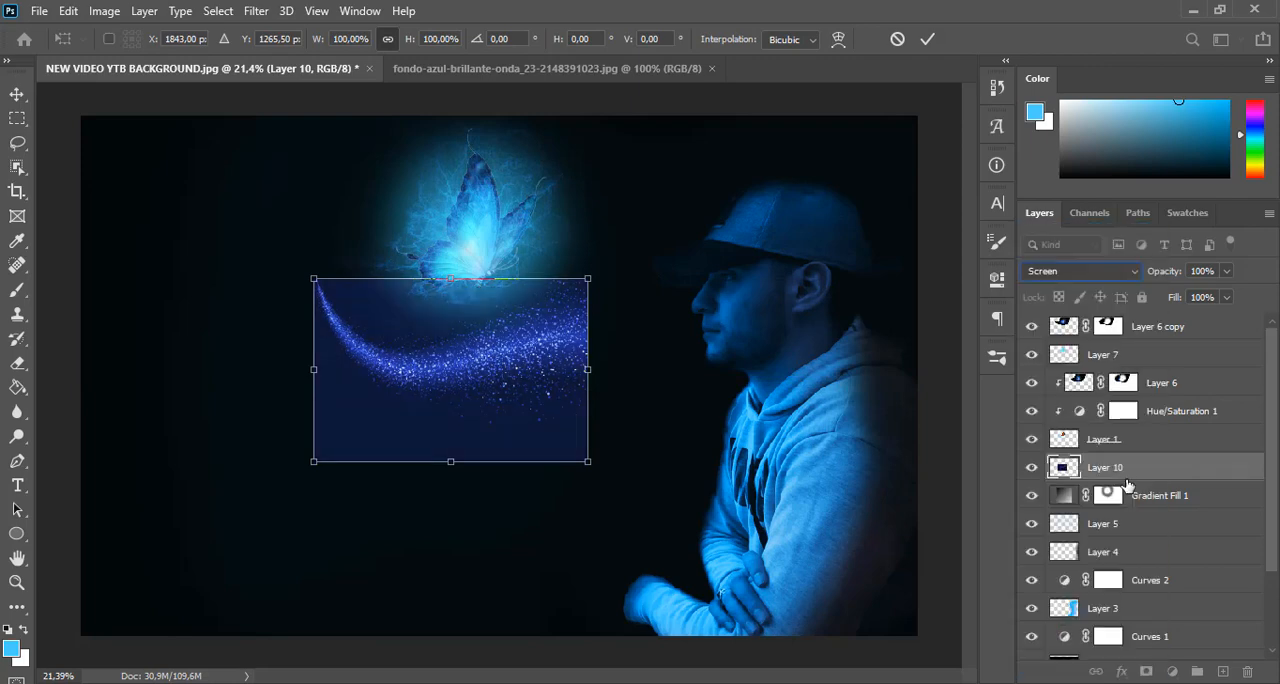
{"action": "key", "text": "Return"}
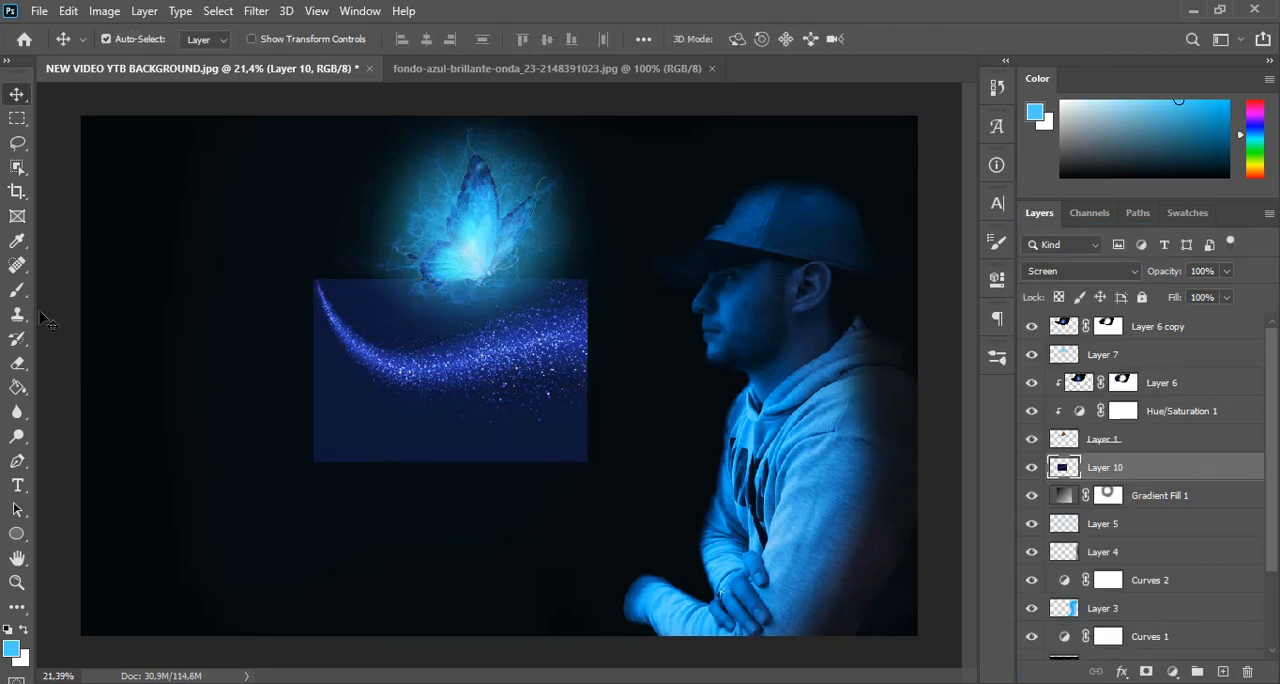
Paint around the particle wave with a soft black brush at 100% opacity to hide its rectangular blue background
{"action": "left_click", "coordinate": [27, 297]}
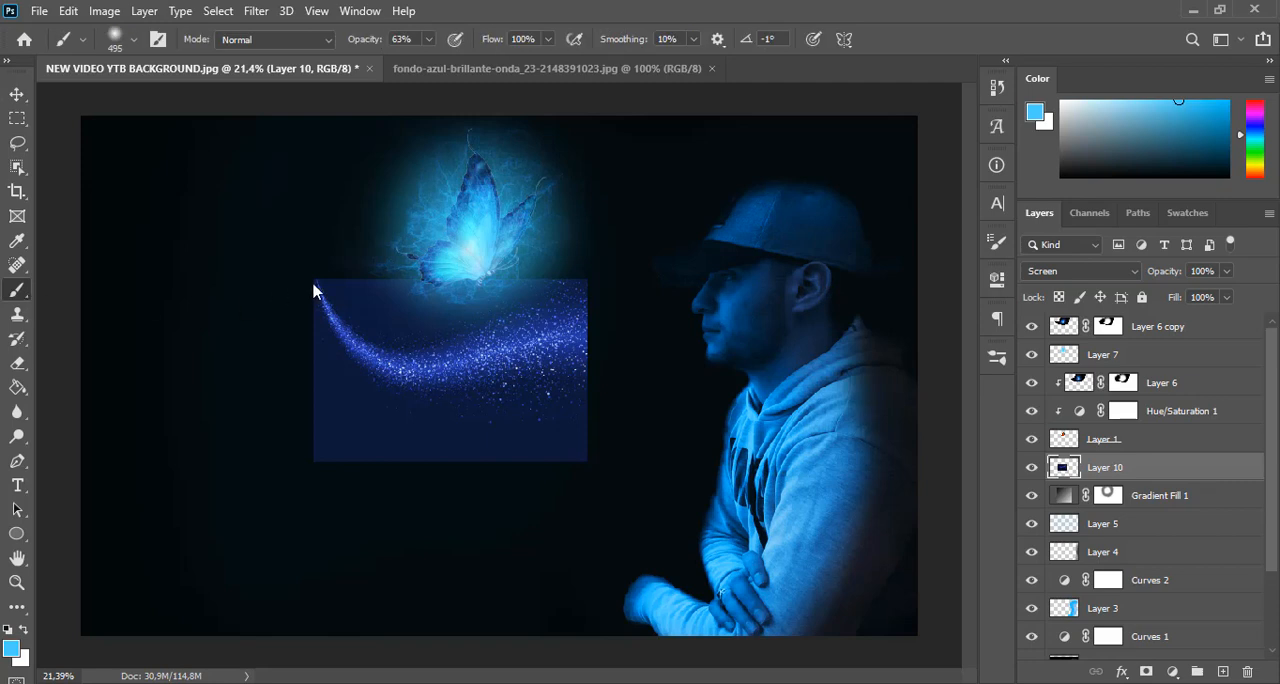
{"action": "key", "text": "d"}
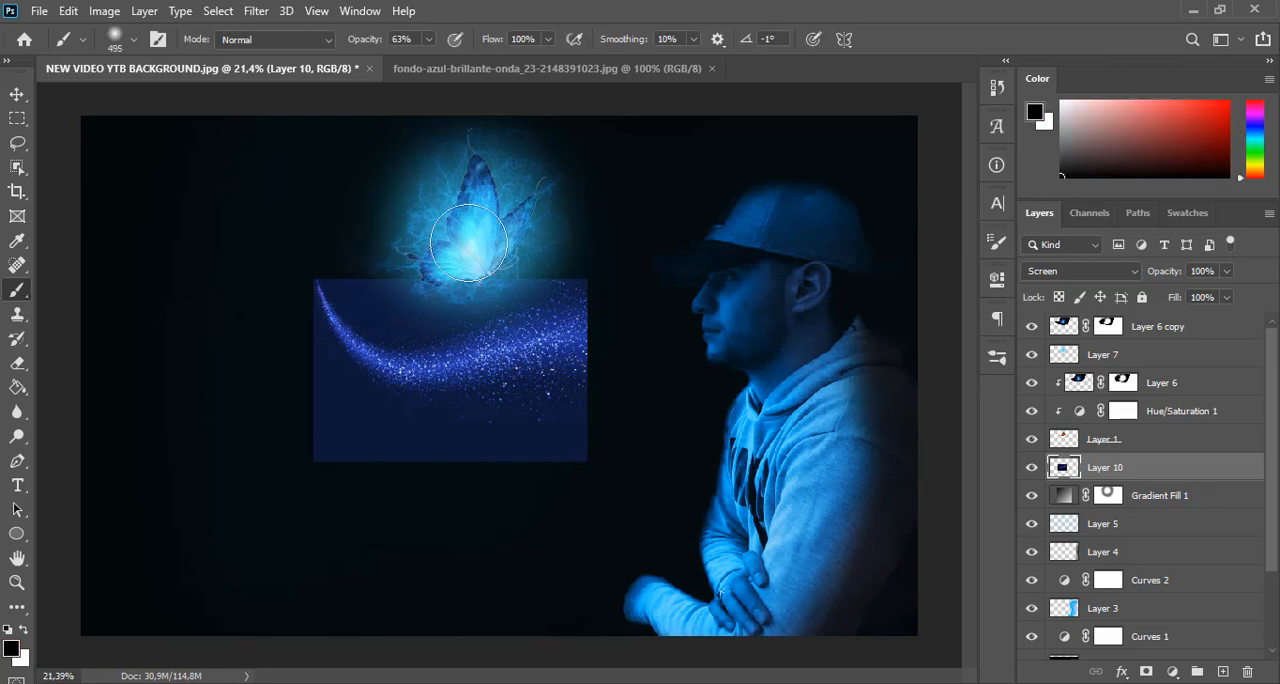
{"action": "key", "text": "0"}
{"action": "mouse_move", "coordinate": [540, 243]}
{"action": "left_mouse_down"}
{"action": "mouse_move", "coordinate": [408, 287]}
{"action": "mouse_move", "coordinate": [369, 263]}
{"action": "mouse_move", "coordinate": [394, 289]}
{"action": "mouse_move", "coordinate": [380, 294]}
{"action": "mouse_move", "coordinate": [435, 294]}
{"action": "mouse_move", "coordinate": [326, 246]}
{"action": "mouse_move", "coordinate": [289, 283]}
{"action": "mouse_move", "coordinate": [276, 324]}
{"action": "mouse_move", "coordinate": [366, 443]}
{"action": "mouse_move", "coordinate": [623, 431]}
{"action": "mouse_move", "coordinate": [617, 345]}
{"action": "mouse_move", "coordinate": [620, 360]}
{"action": "mouse_move", "coordinate": [534, 454]}
{"action": "mouse_move", "coordinate": [534, 440]}
{"action": "mouse_move", "coordinate": [356, 437]}
{"action": "mouse_move", "coordinate": [337, 414]}
{"action": "mouse_move", "coordinate": [406, 443]}
{"action": "mouse_move", "coordinate": [579, 415]}
{"action": "mouse_move", "coordinate": [423, 446]}
{"action": "mouse_move", "coordinate": [626, 283]}
{"action": "mouse_move", "coordinate": [604, 412]}
{"action": "left_mouse_up"}
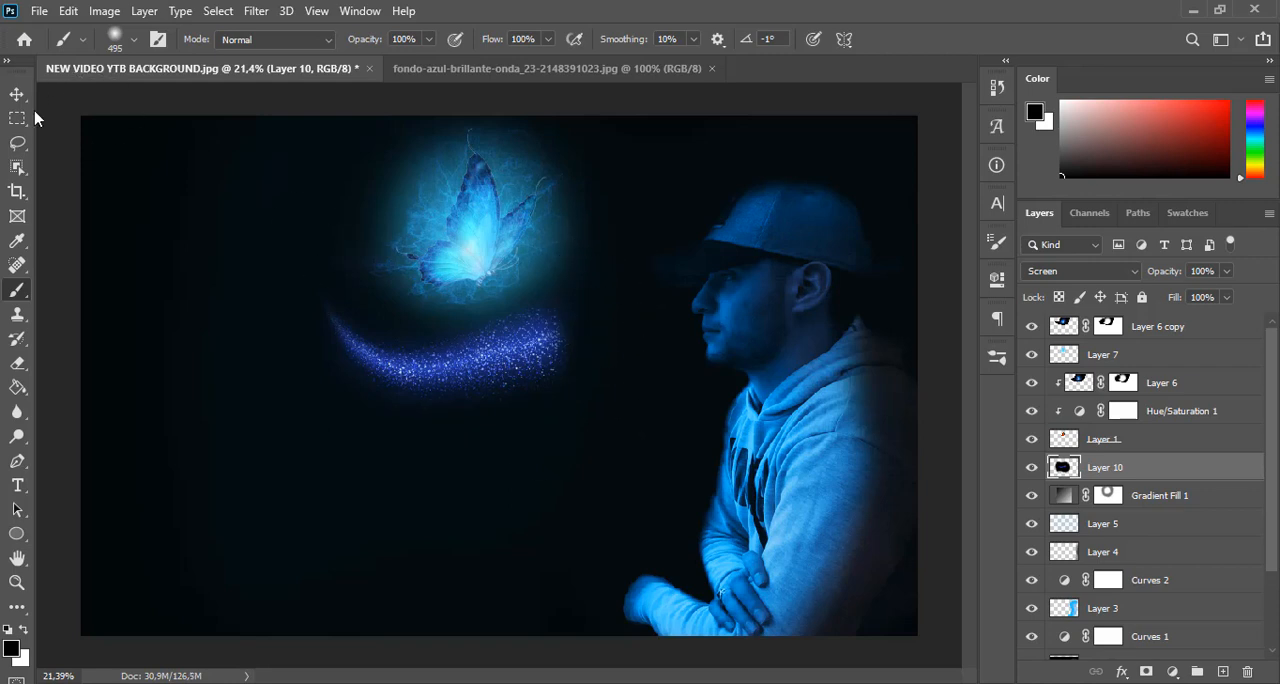
Move the particle wave up and to the left so its thick end meets the butterfly
{"action": "left_click", "coordinate": [23, 99]}
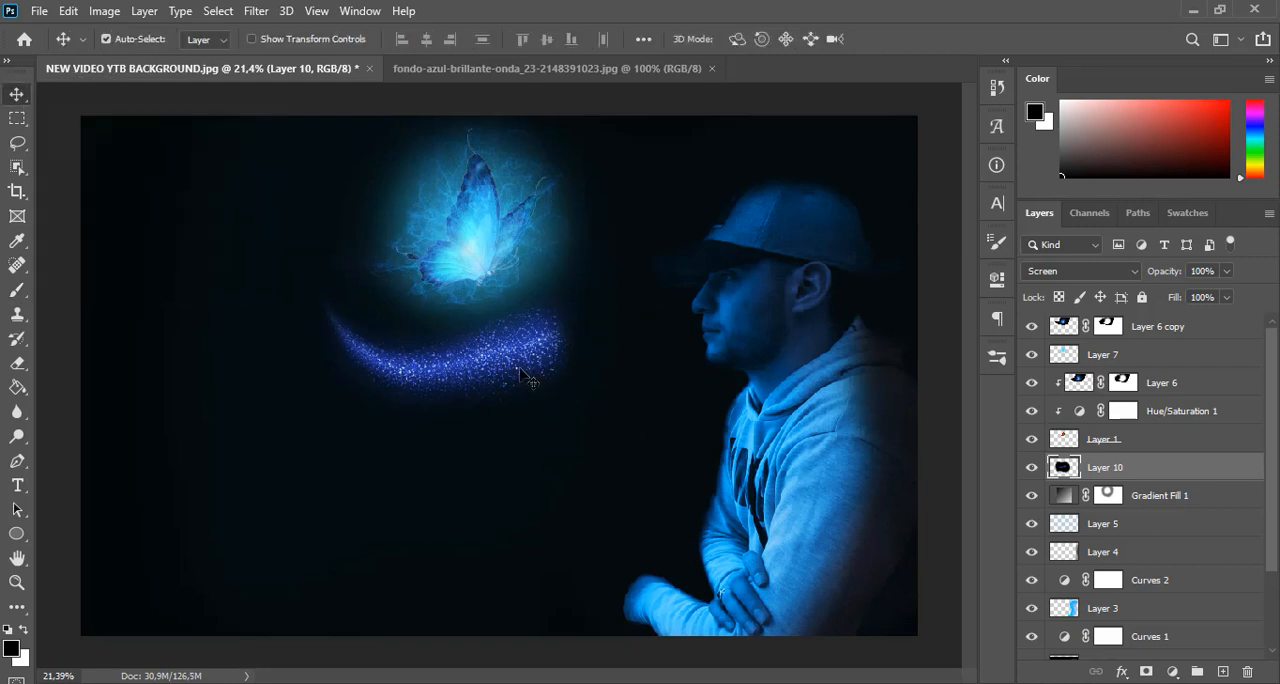
{"action": "key", "text": "ctrl+t"}
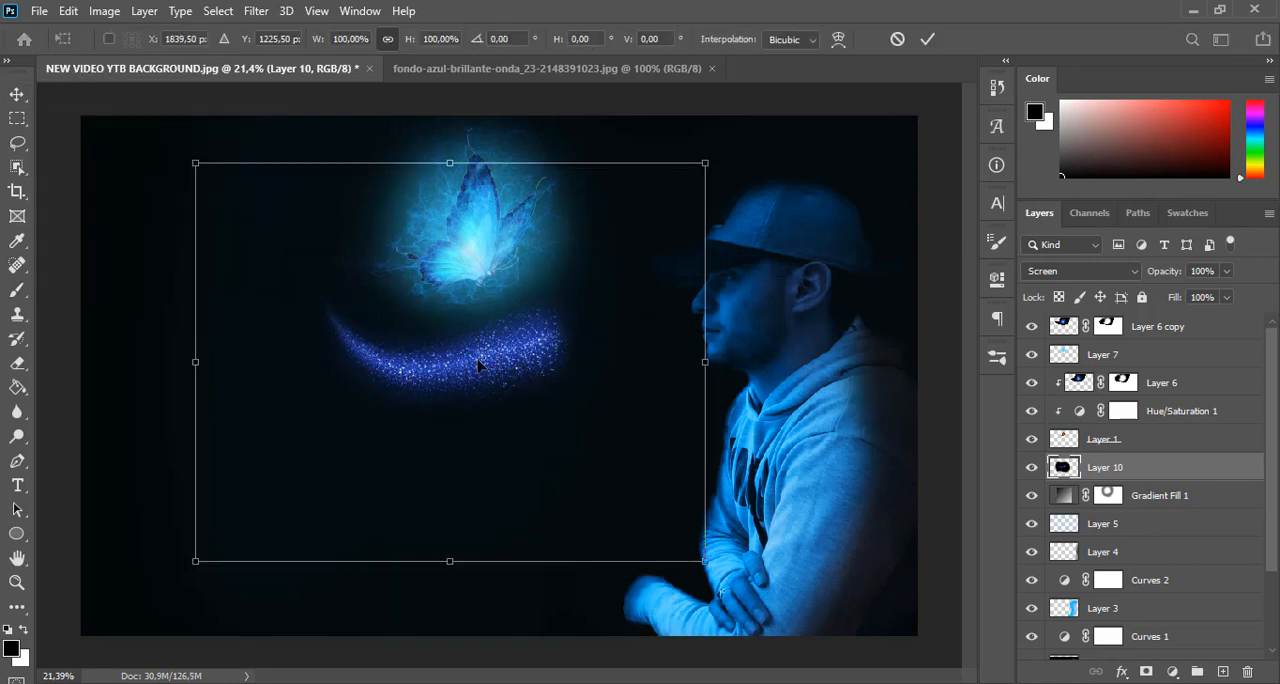
{"action": "left_click_drag", "start_coordinate": [492, 366], "coordinate": [408, 248]}
{"action": "key", "text": "ctrl+minus"}
{"action": "key", "text": "ctrl+minus"}
{"action": "right_click", "coordinate": [430, 270]}
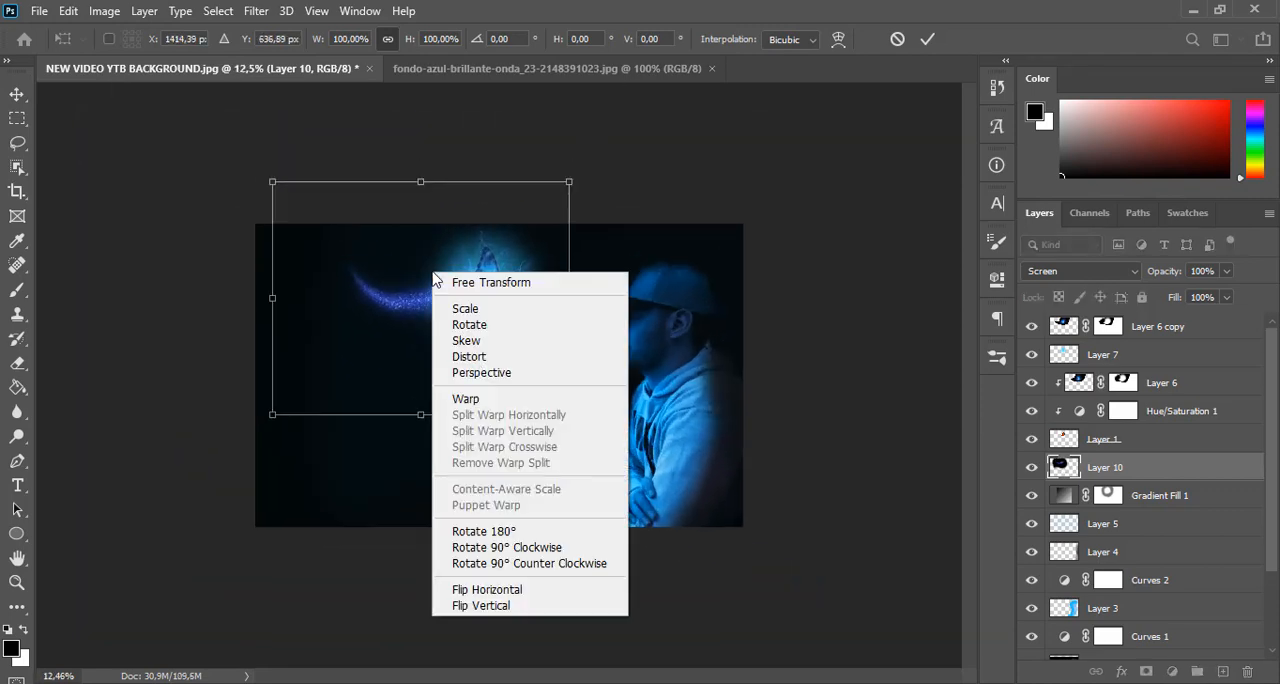
{"action": "left_click", "coordinate": [445, 399]}
{"action": "left_click", "coordinate": [928, 40]}
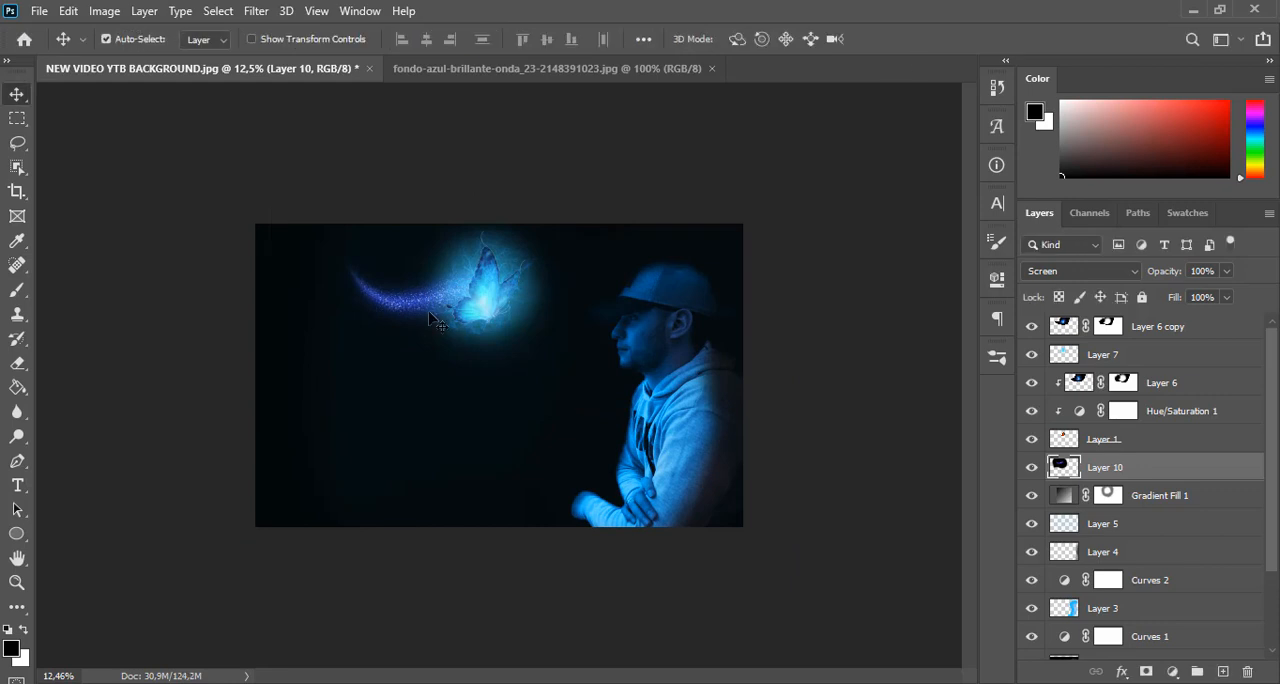
Rotate the particle wave slightly clockwise and nudge it upward so its tail rises beside the butterfly
{"action": "key", "text": "ctrl+t"}
{"action": "left_click_drag", "start_coordinate": [591, 437], "coordinate": [524, 452]}
{"action": "left_click_drag", "start_coordinate": [476, 342], "coordinate": [472, 325]}
Warp the particle wave, bulging its bottom edge downward and top edge upward, and raise its lower-left corner
{"action": "right_click", "coordinate": [469, 337]}
{"action": "left_click", "coordinate": [508, 464]}
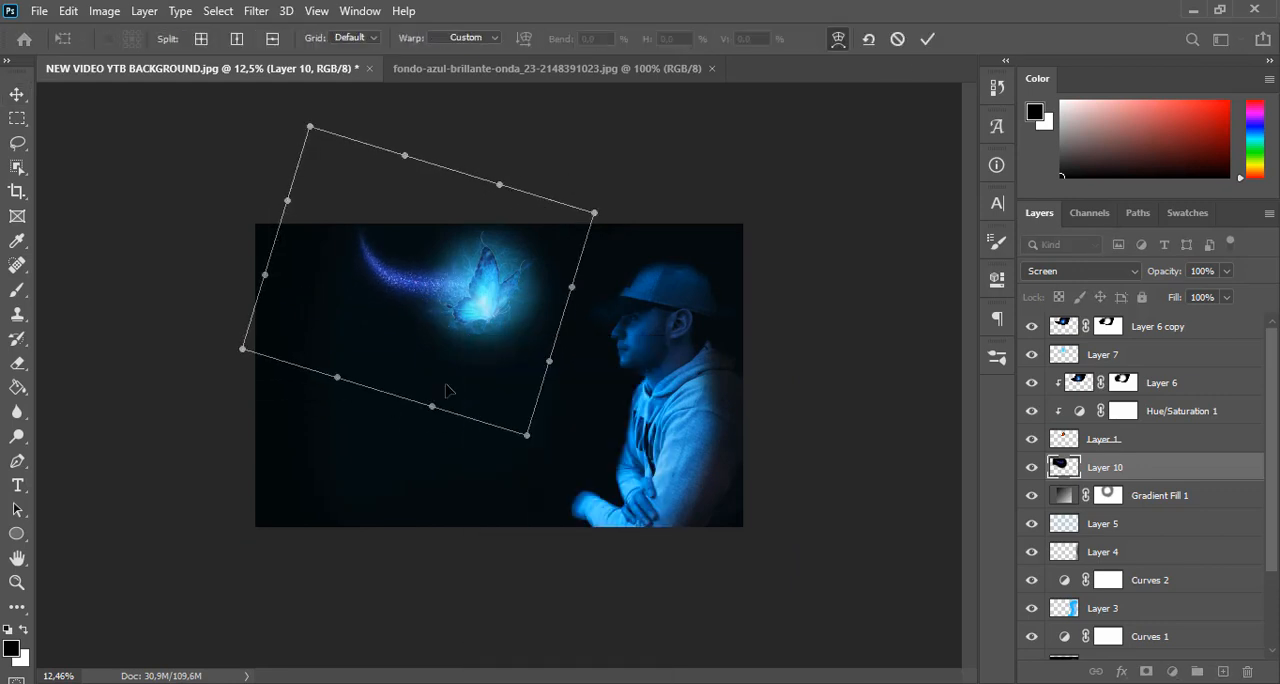
{"action": "left_click_drag", "start_coordinate": [431, 408], "coordinate": [423, 529]}
{"action": "left_click_drag", "start_coordinate": [337, 379], "coordinate": [370, 384]}
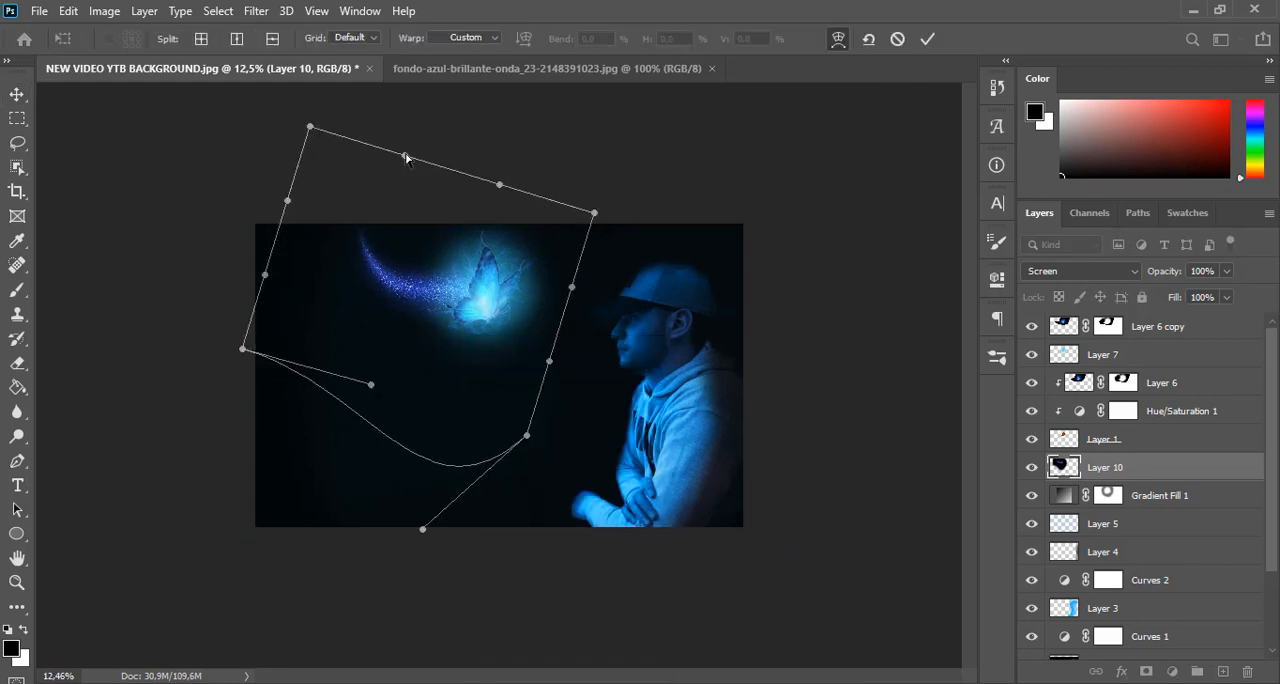
{"action": "left_click_drag", "start_coordinate": [405, 157], "coordinate": [427, 75]}
{"action": "left_click_drag", "start_coordinate": [242, 350], "coordinate": [240, 321]}
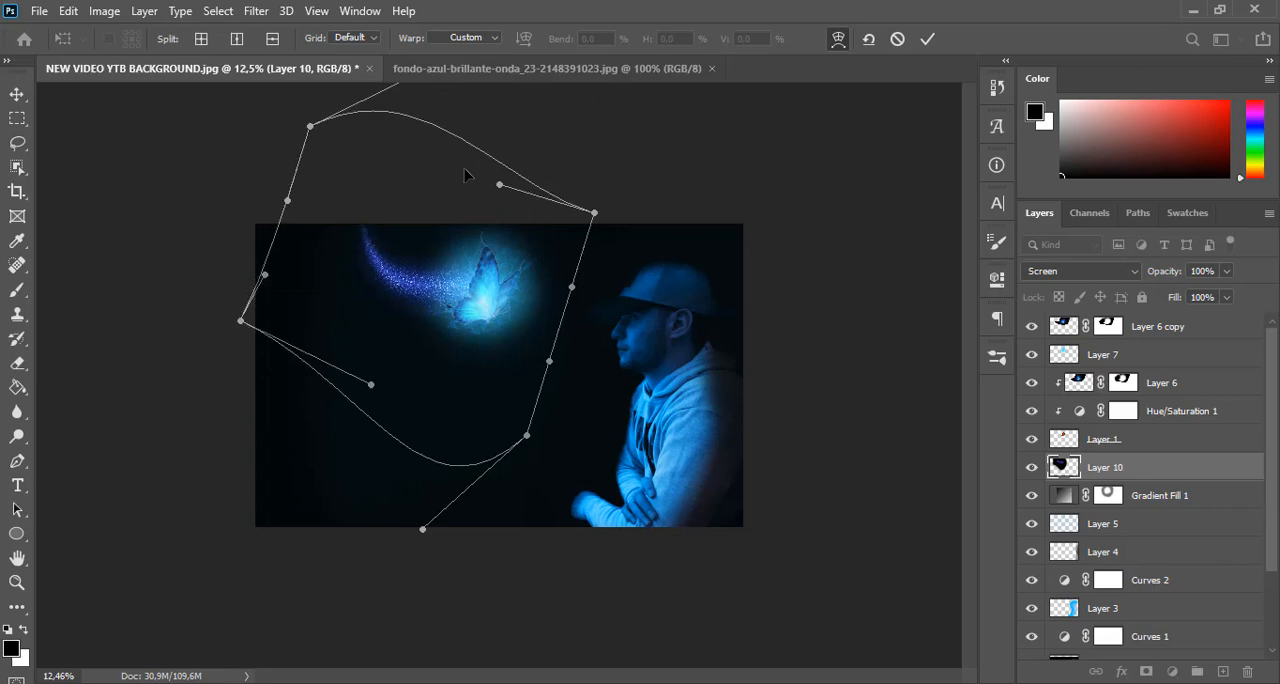
Raise the warp's upper-right curve, pull its lower-right corner and right edge outward, and apply the warp
{"action": "left_click_drag", "start_coordinate": [499, 184], "coordinate": [521, 137]}
{"action": "left_click_drag", "start_coordinate": [527, 435], "coordinate": [568, 455]}
{"action": "left_click_drag", "start_coordinate": [551, 364], "coordinate": [574, 408]}
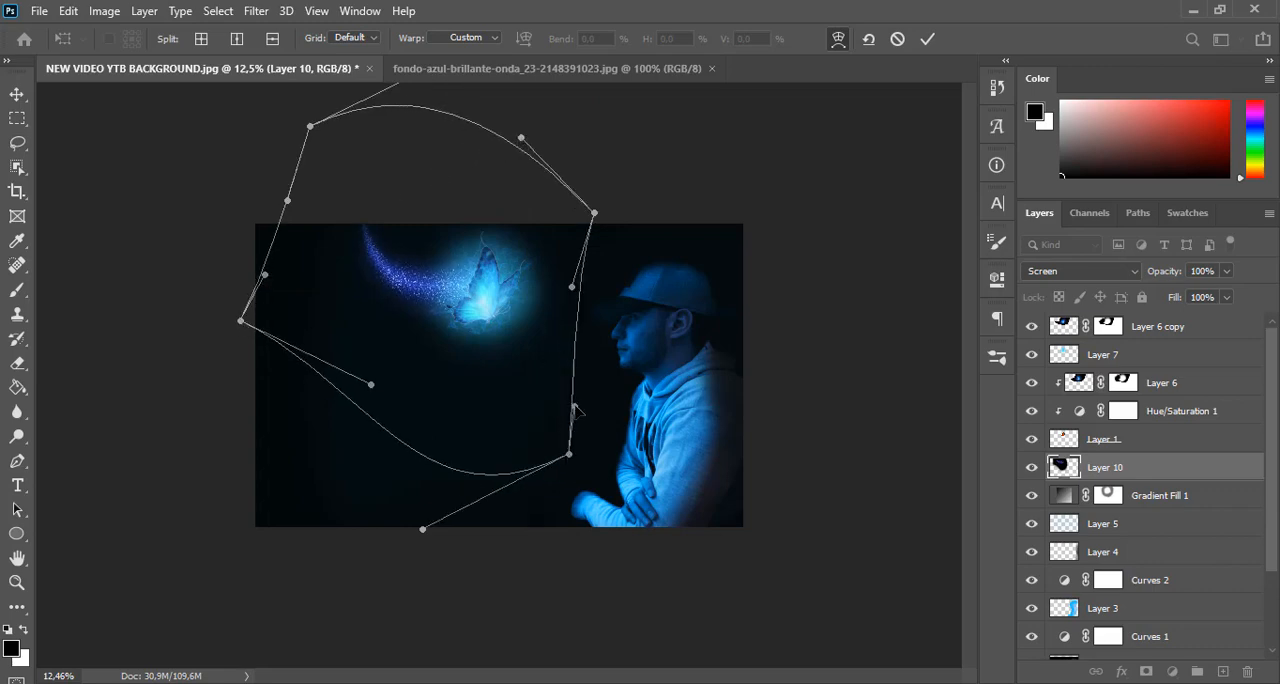
{"action": "left_click_drag", "start_coordinate": [572, 287], "coordinate": [618, 282]}
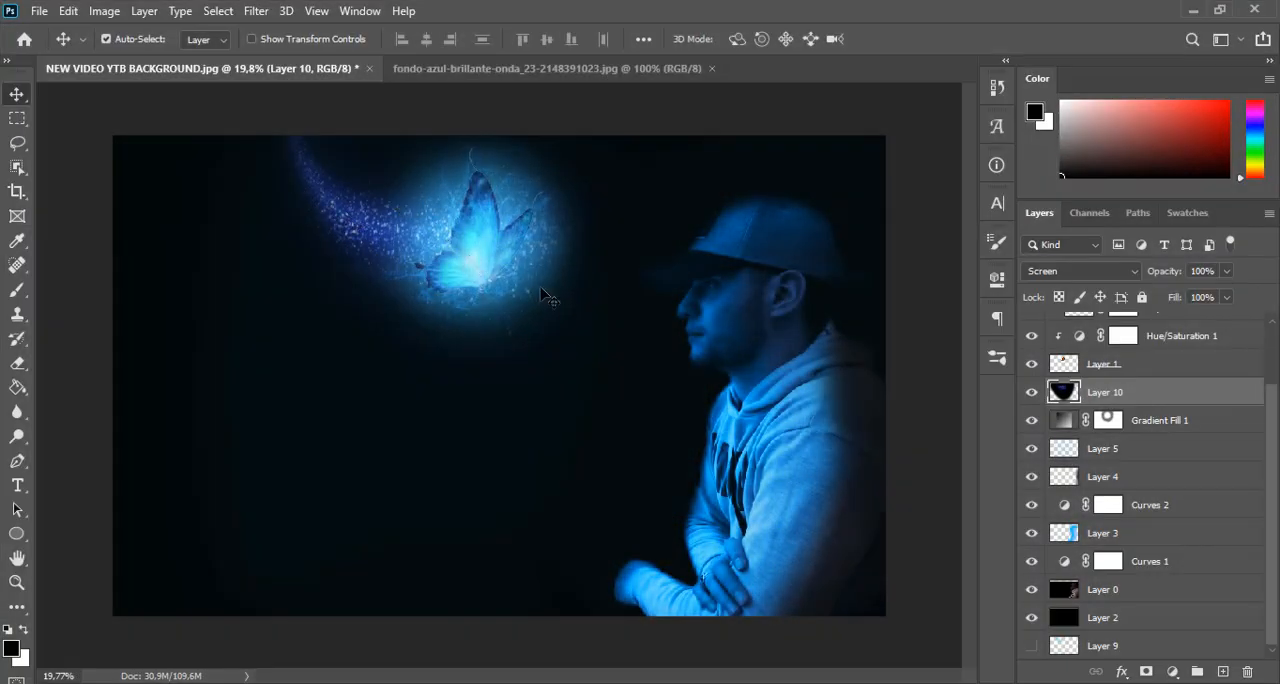
Duplicate Layer 10 and set the copy's opacity to 86%
{"action": "left_click_drag", "start_coordinate": [1195, 405], "coordinate": [1224, 673]}
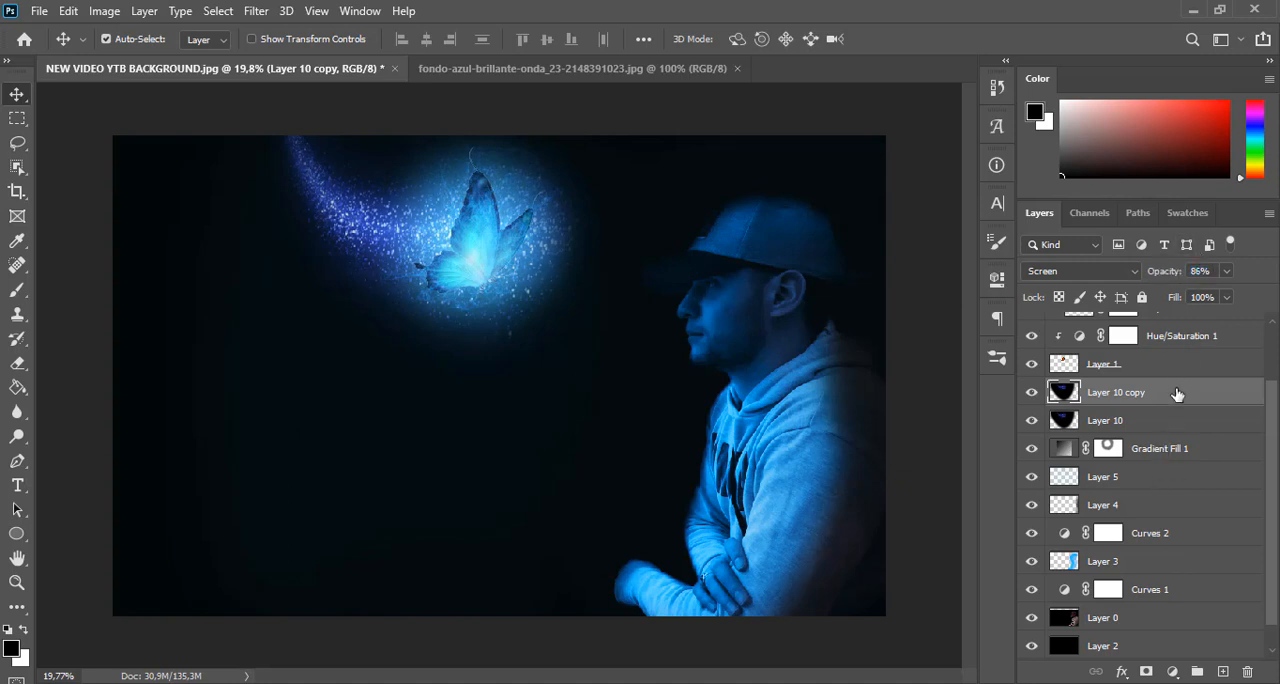
{"action": "left_click", "coordinate": [1172, 422]}
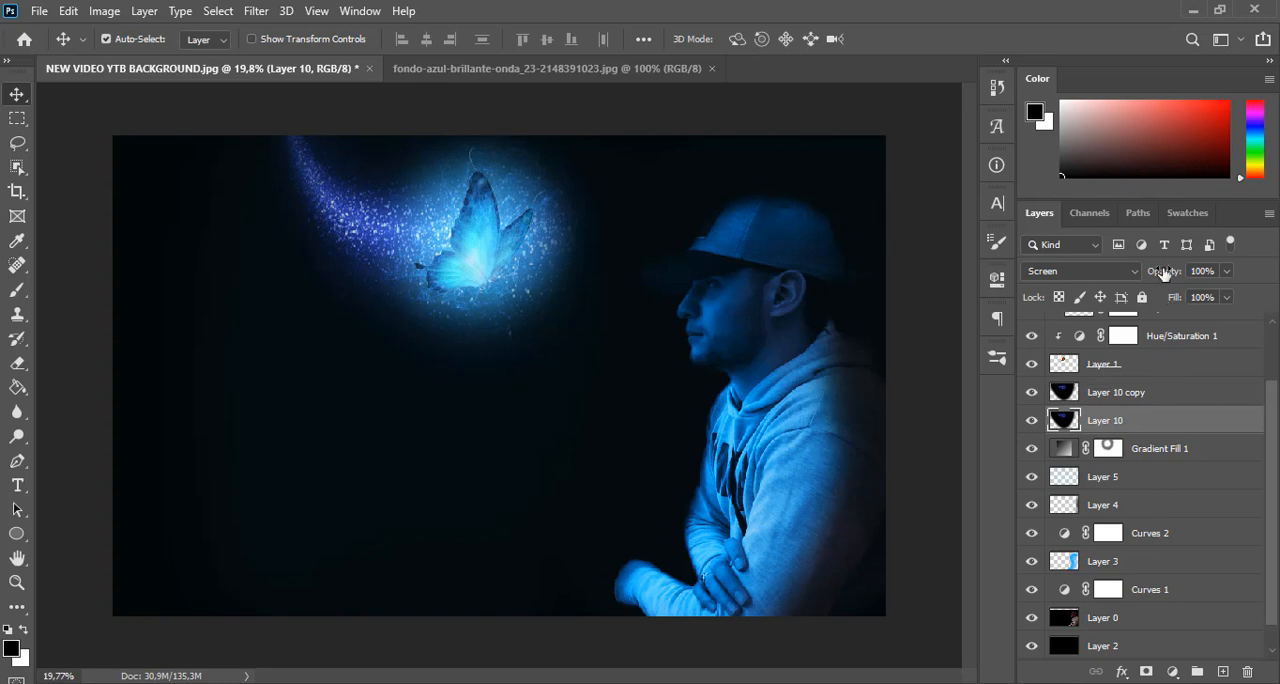
{"action": "left_click", "coordinate": [1167, 394]}
Create a new layer above Layer 10 copy and sample the butterfly's light blue as the colour for the soft 495 px brush
{"action": "left_click", "coordinate": [1226, 674]}
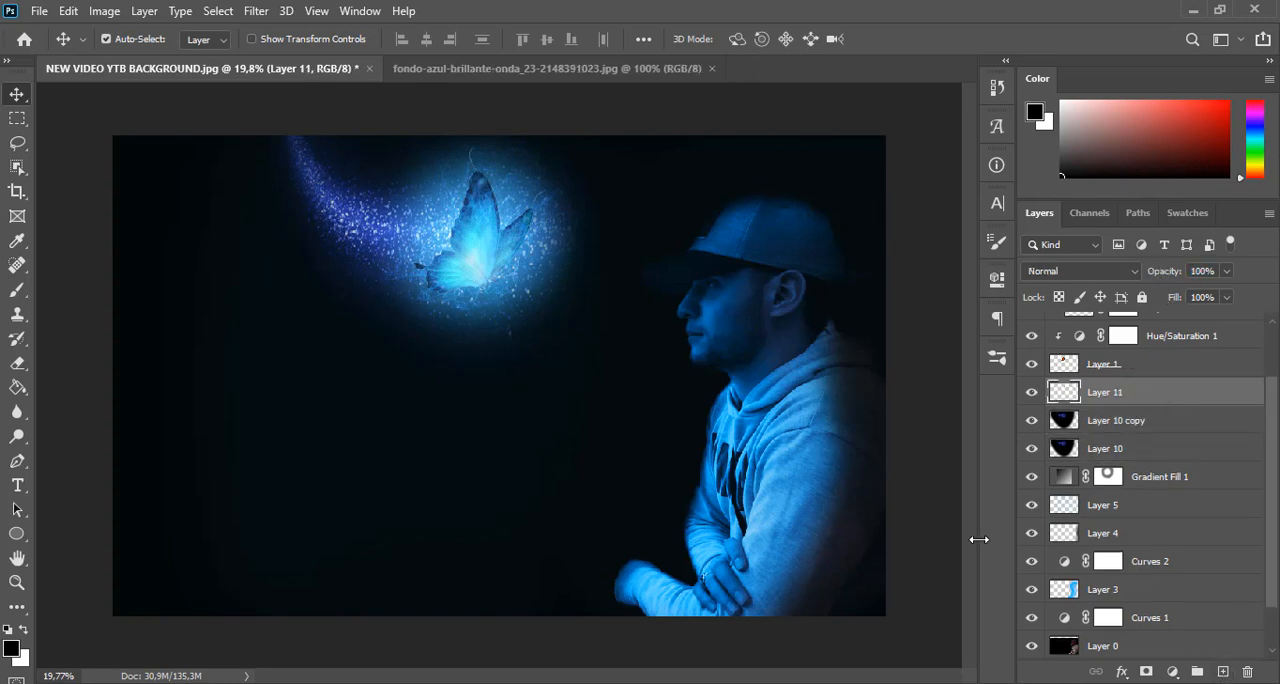
{"action": "left_click", "coordinate": [17, 291]}
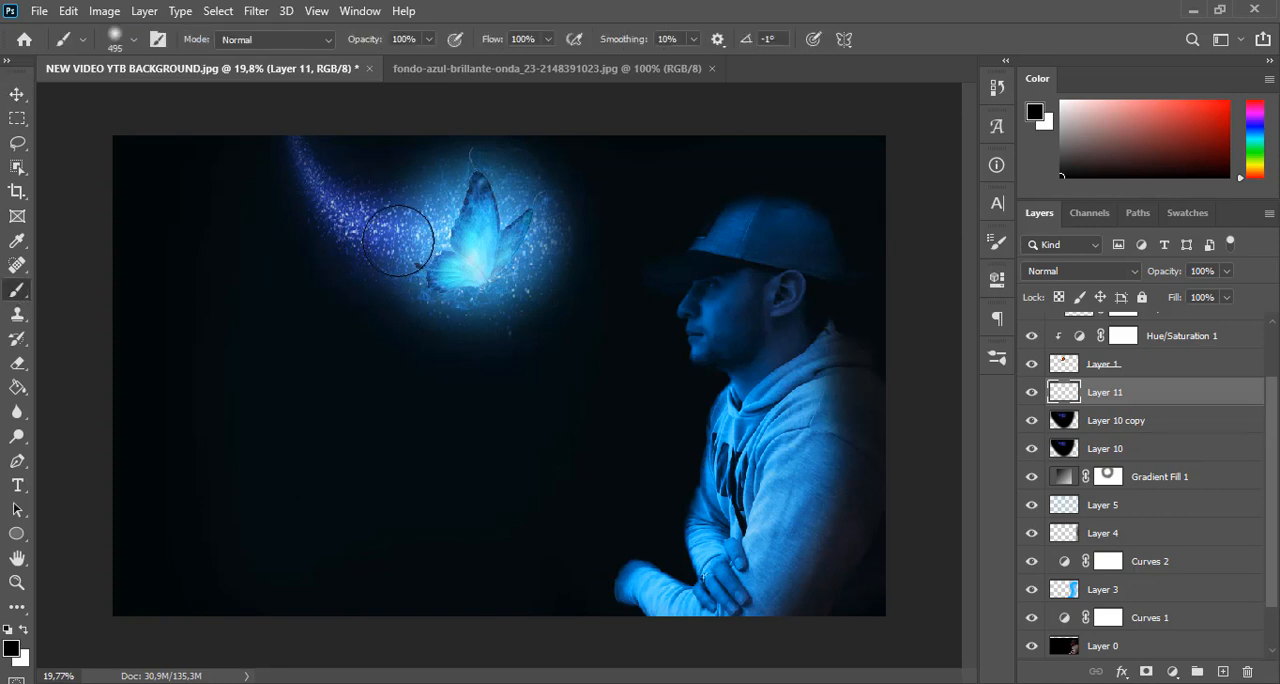
{"action": "right_click", "coordinate": [534, 236]}
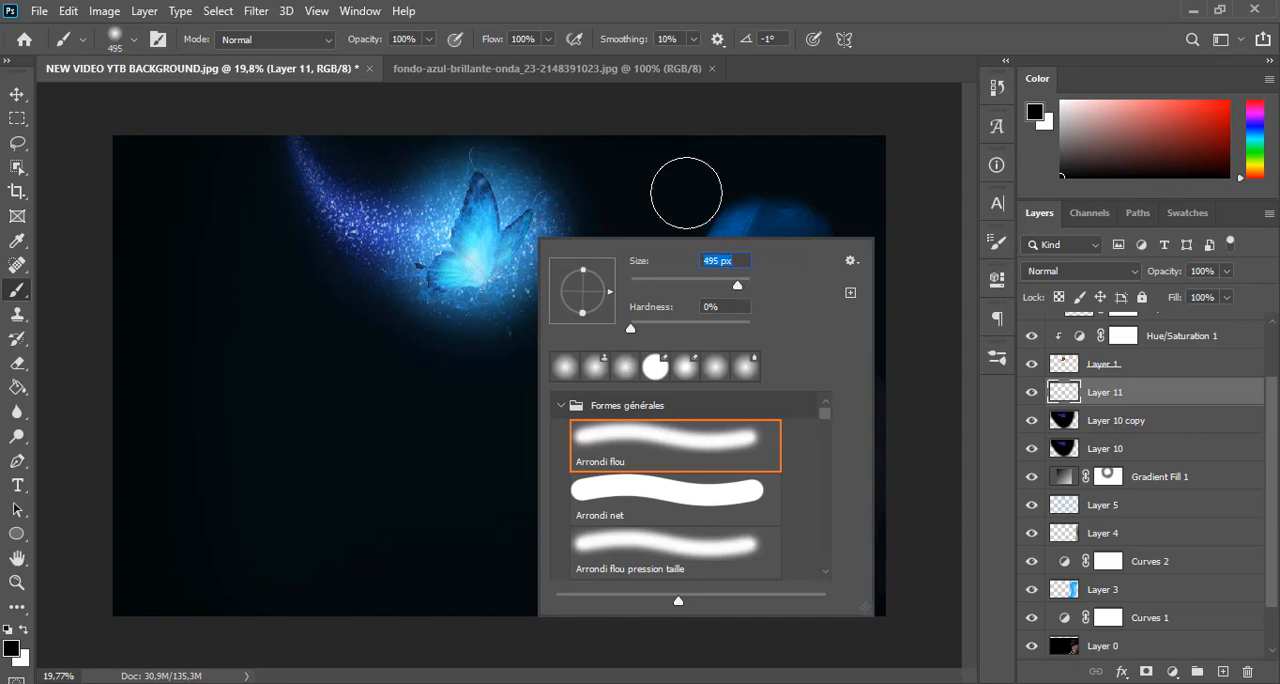
{"action": "left_click", "coordinate": [755, 3]}
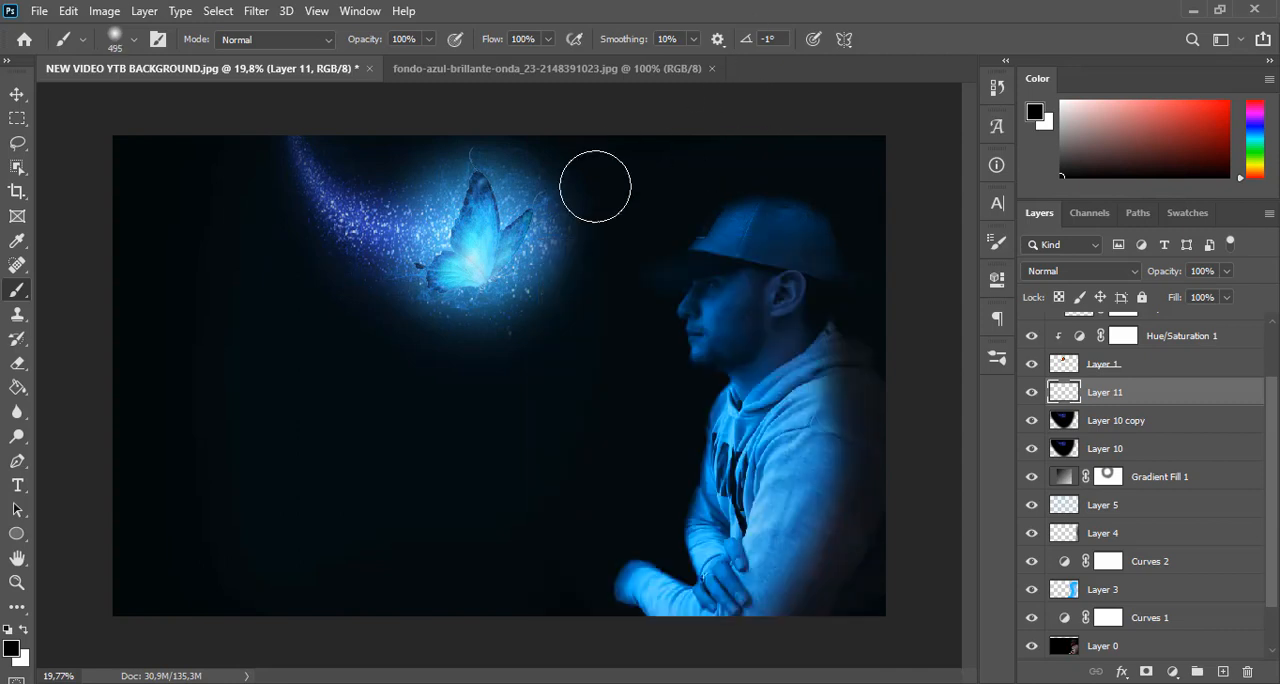
{"action": "key", "text": "alt"}
{"action": "left_click", "coordinate": [479, 233], "text": "alt"}
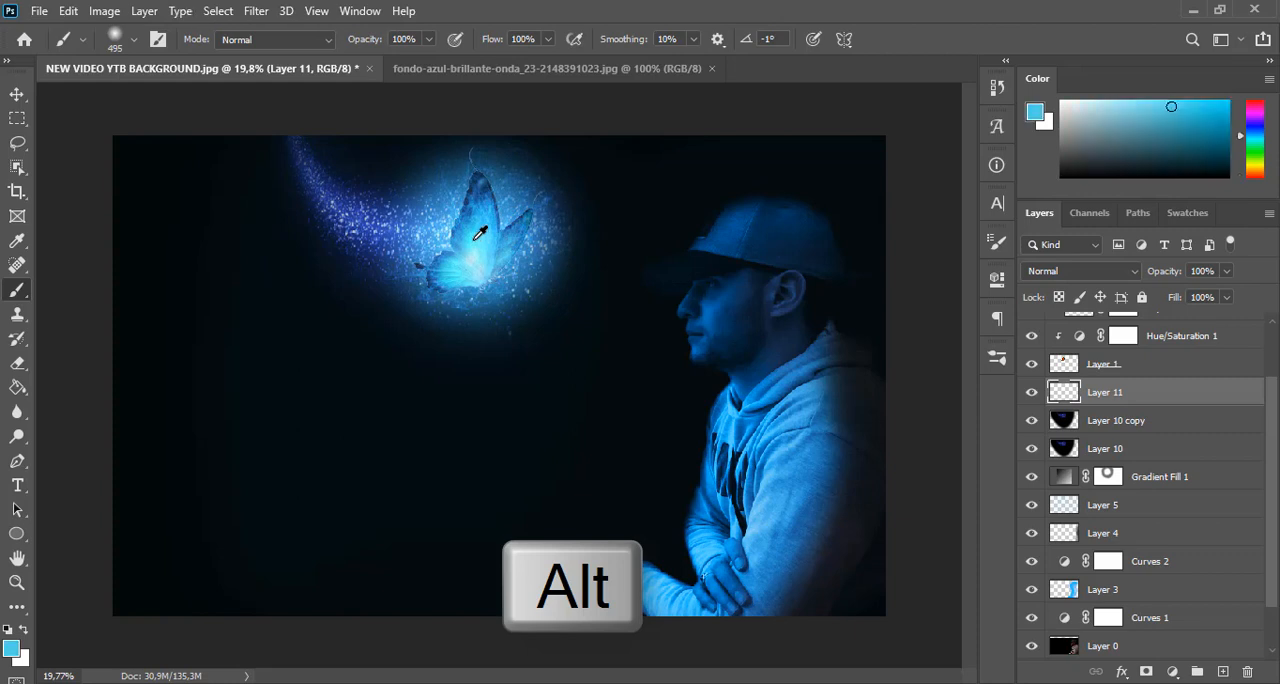
Paint light blue over the particle trail and butterfly glow on Layer 11, and blend the layer in Color mode at 68% opacity
{"action": "mouse_move", "coordinate": [429, 234]}
{"action": "left_mouse_down"}
{"action": "mouse_move", "coordinate": [337, 211]}
{"action": "mouse_move", "coordinate": [293, 151]}
{"action": "mouse_move", "coordinate": [429, 214]}
{"action": "mouse_move", "coordinate": [395, 225]}
{"action": "mouse_move", "coordinate": [400, 263]}
{"action": "mouse_move", "coordinate": [280, 126]}
{"action": "mouse_move", "coordinate": [356, 190]}
{"action": "mouse_move", "coordinate": [402, 198]}
{"action": "mouse_move", "coordinate": [463, 177]}
{"action": "mouse_move", "coordinate": [504, 309]}
{"action": "mouse_move", "coordinate": [370, 270]}
{"action": "left_mouse_up"}
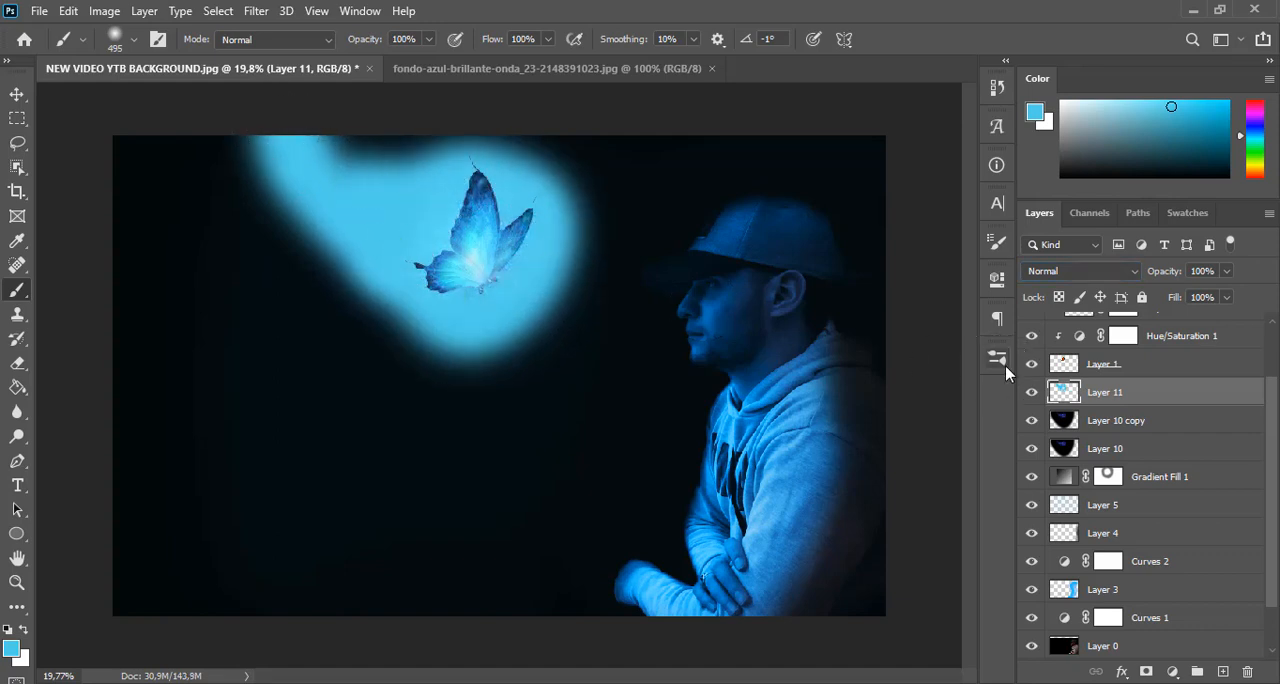
{"action": "left_click", "coordinate": [1116, 278]}
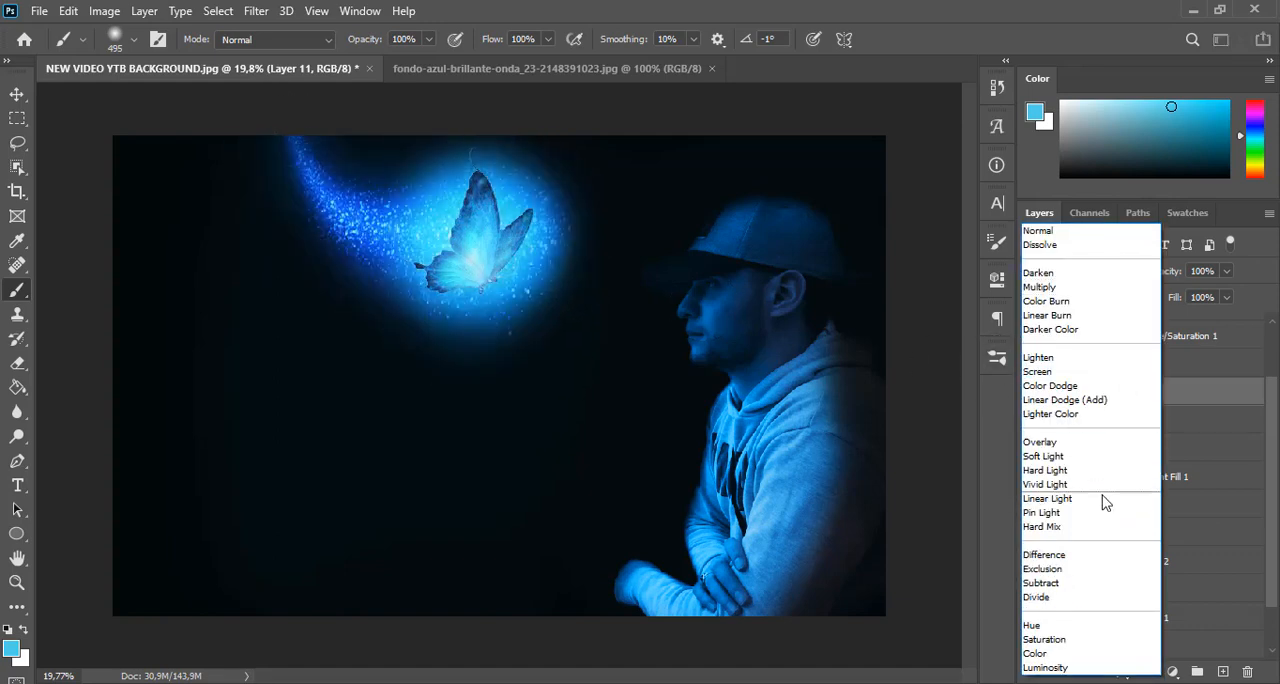
{"action": "left_click", "coordinate": [1104, 655]}
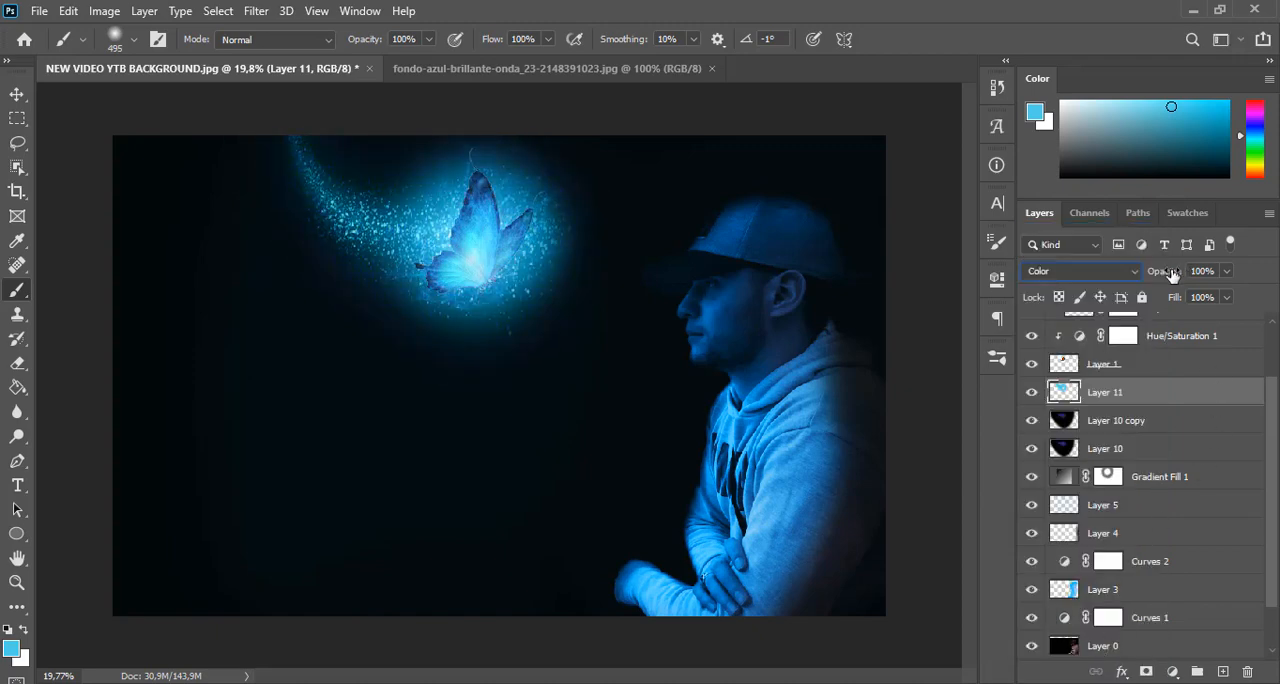
{"action": "left_click_drag", "start_coordinate": [1172, 275], "coordinate": [1165, 276]}
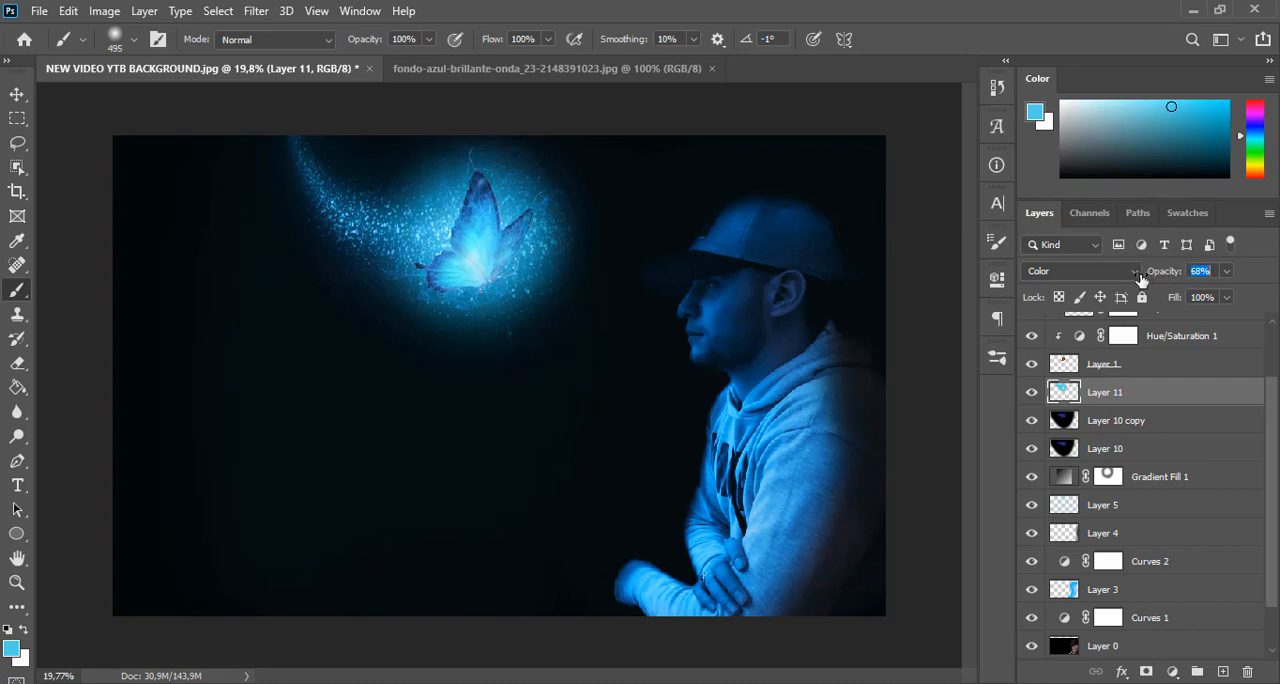
{"action": "left_click_drag", "start_coordinate": [1142, 280], "coordinate": [1142, 280]}
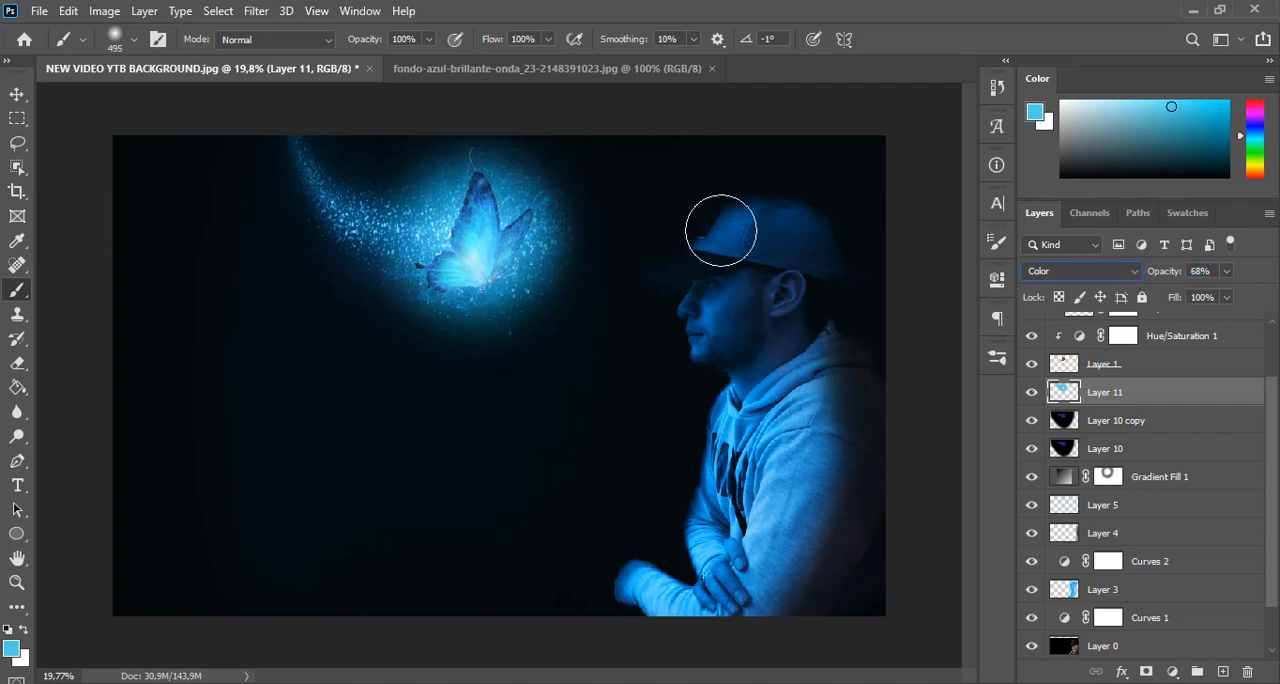
{"action": "left_click", "coordinate": [16, 96]}
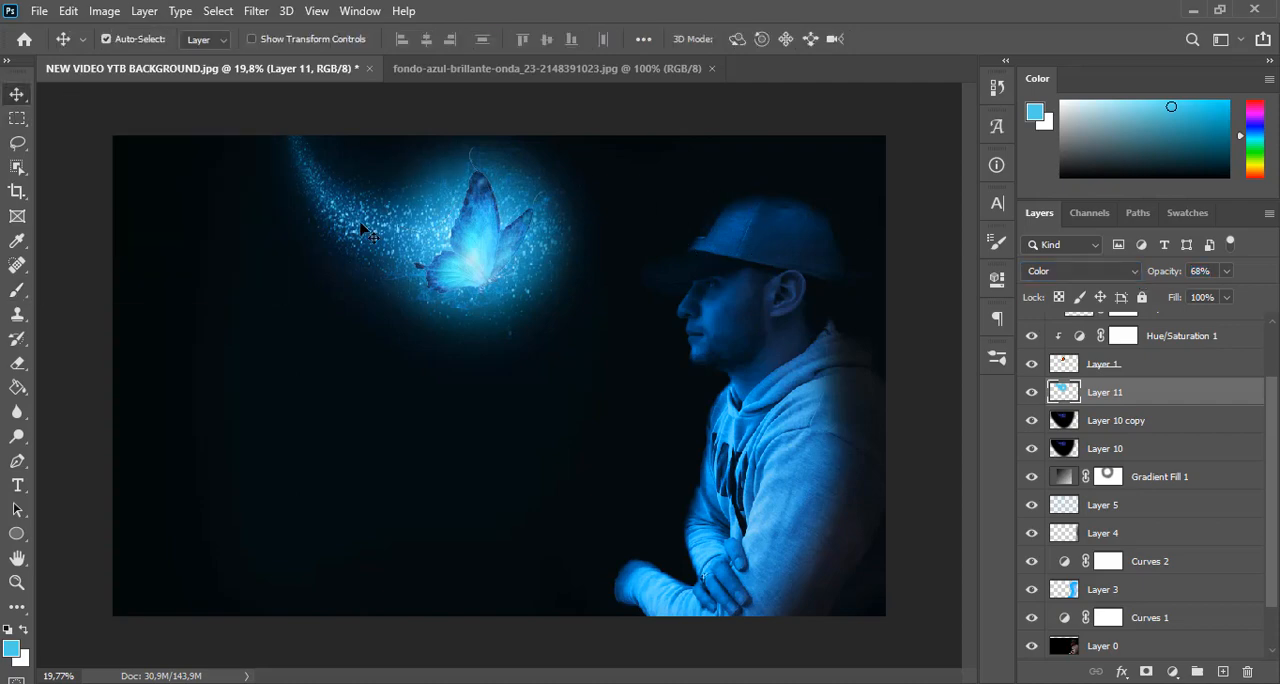
Open glow.jpg from the YTB folder and copy the entire image
{"action": "key", "text": "ctrl+o"}
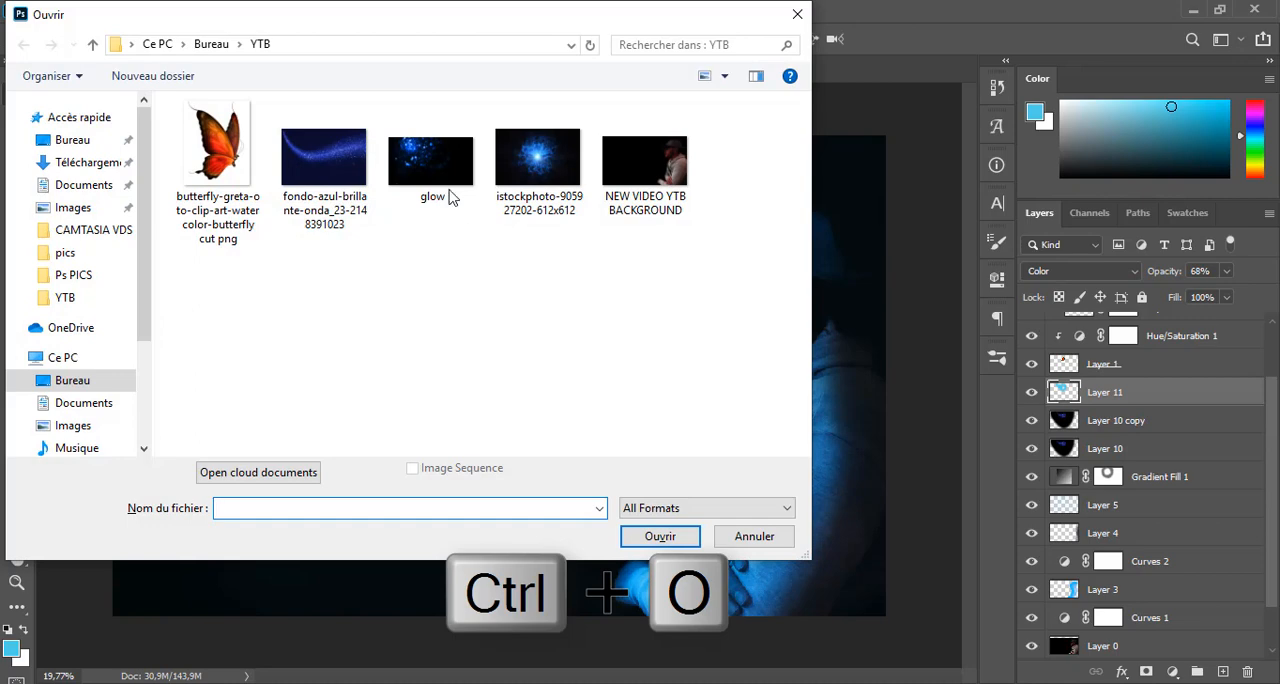
{"action": "double_click", "coordinate": [434, 155]}
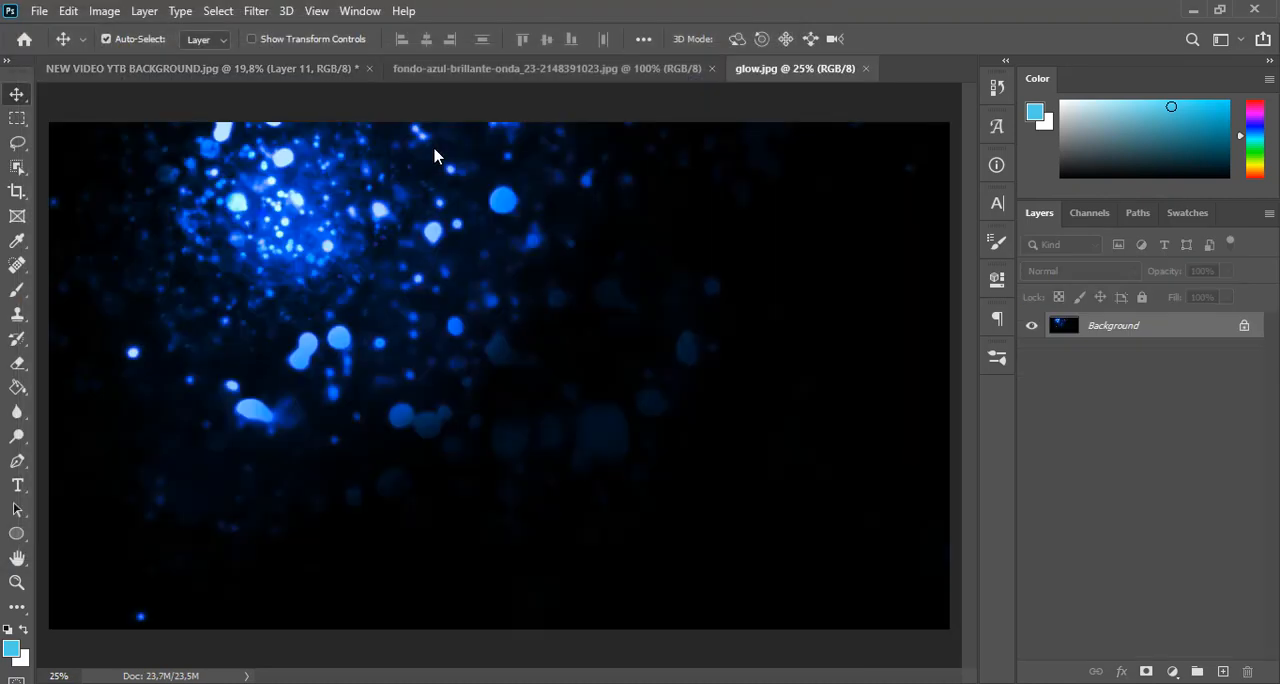
{"action": "key", "text": "ctrl+a"}
{"action": "key", "text": "ctrl+c"}
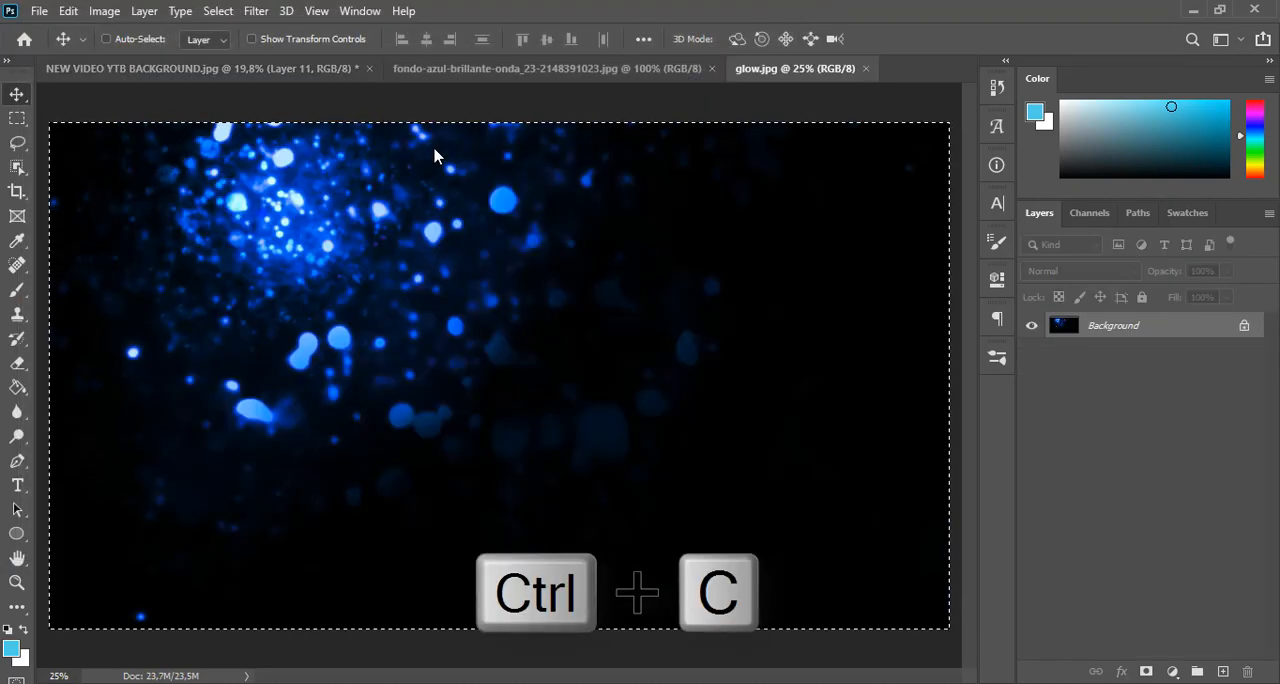
Return to the butterfly composite and close the blue wave and glow.jpg source documents
{"action": "left_click", "coordinate": [326, 68]}
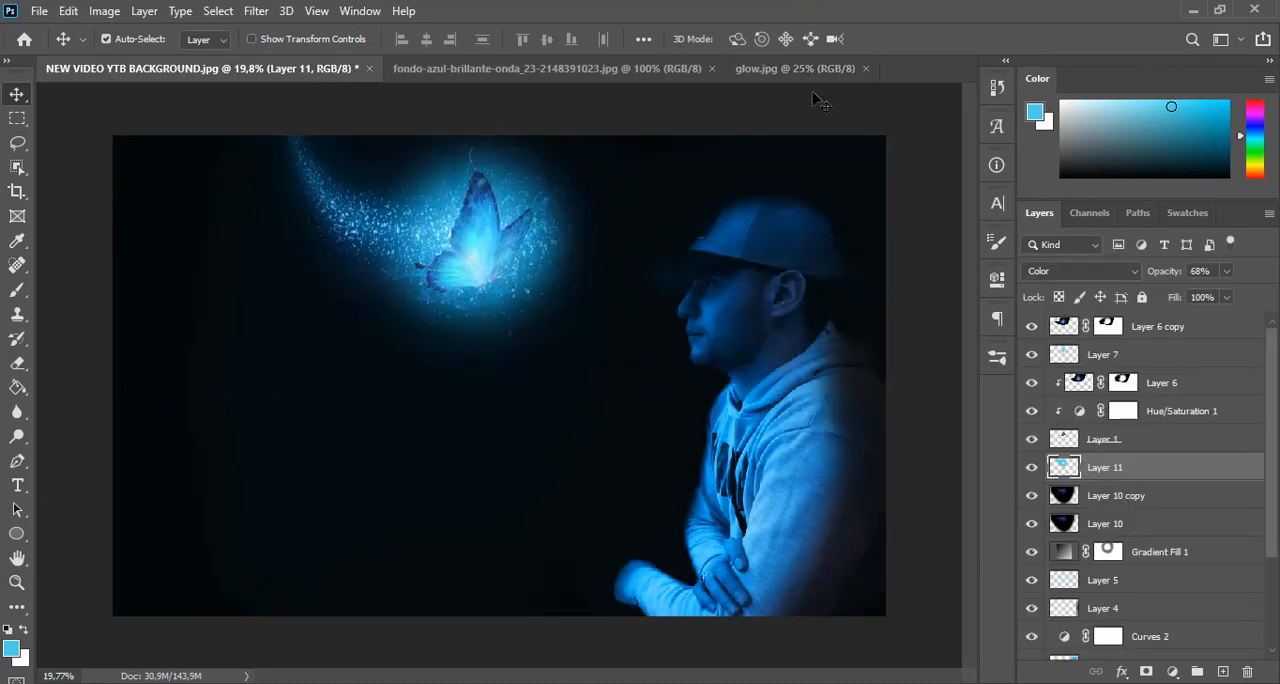
{"action": "left_click", "coordinate": [712, 69]}
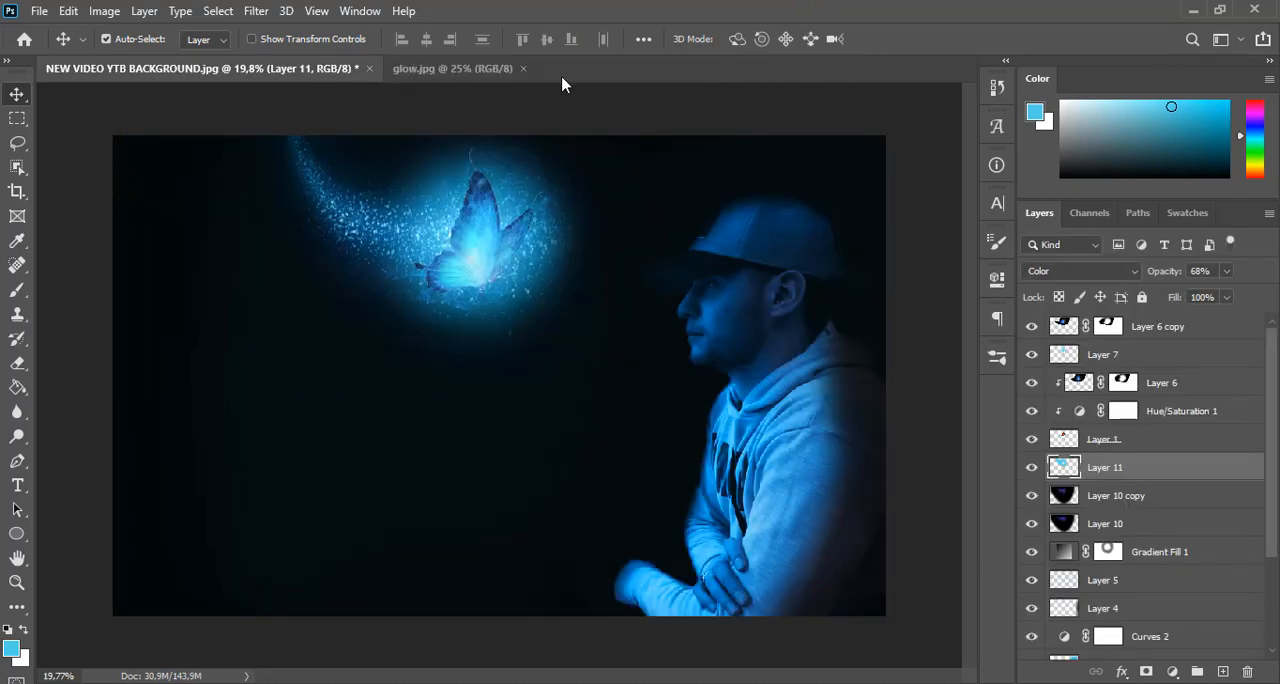
{"action": "left_click", "coordinate": [522, 69]}
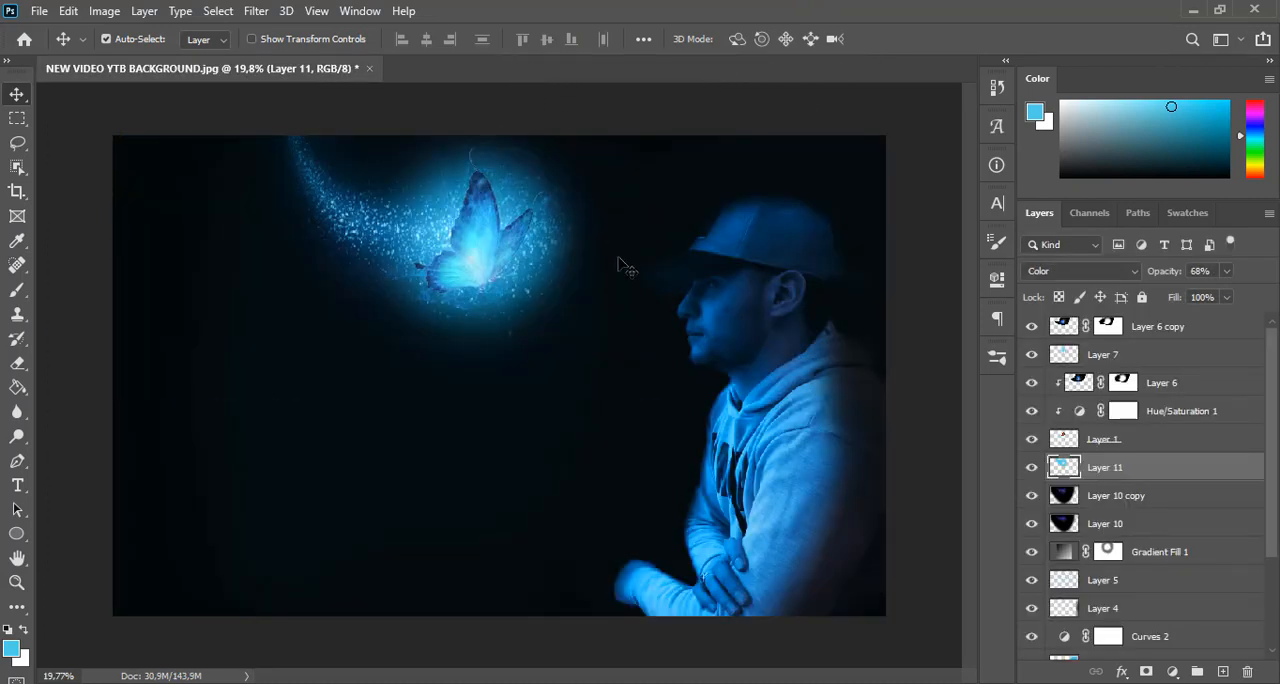
Paste the copied glow image above Layer 11 and set its blend mode to Screen
{"action": "key", "text": "ctrl+v"}
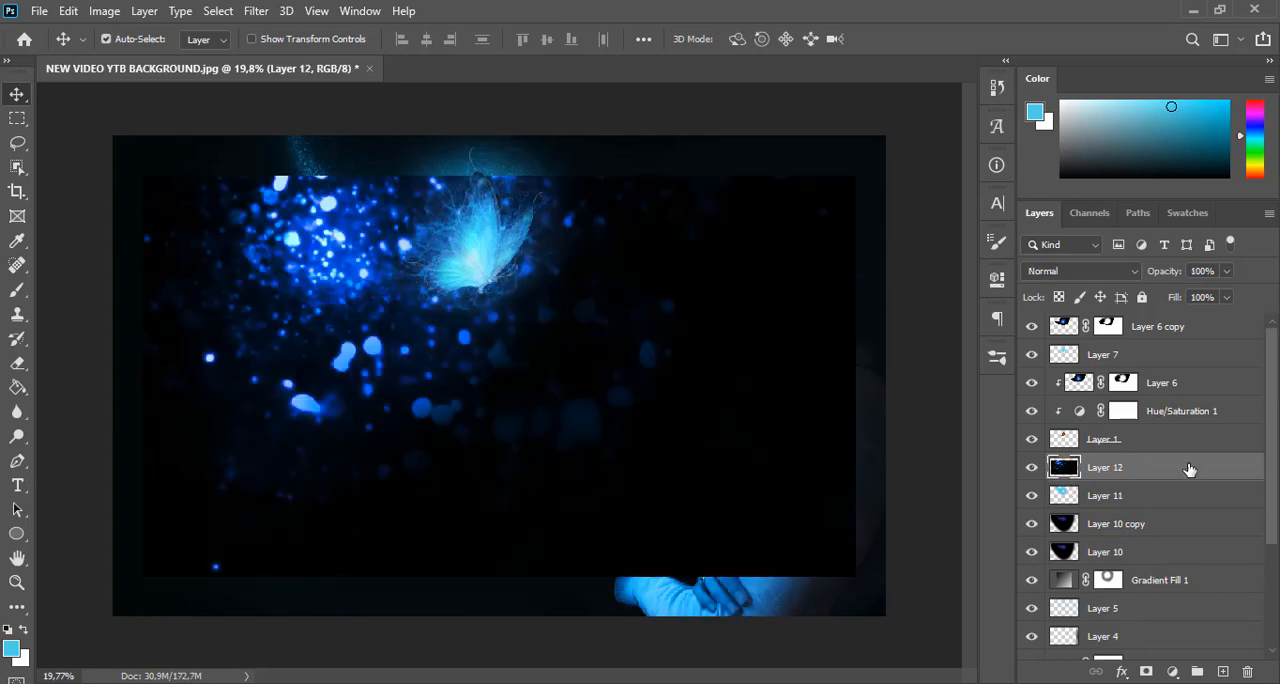
{"action": "left_click", "coordinate": [1113, 277]}
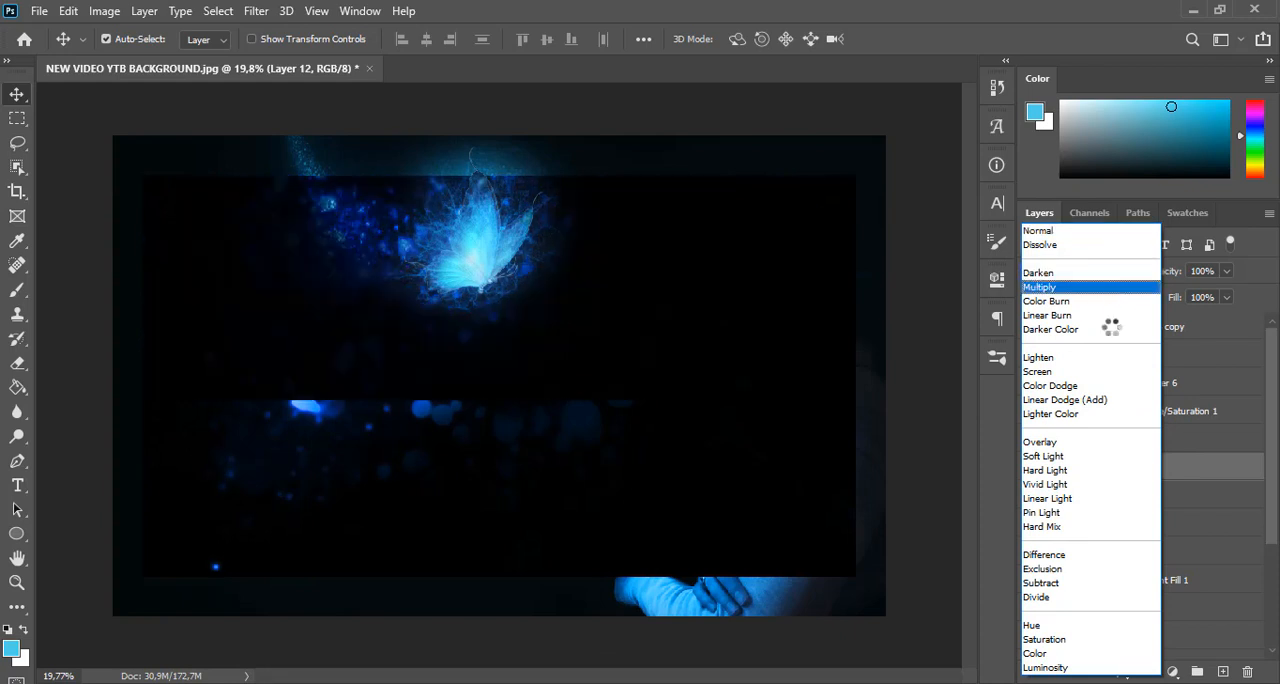
{"action": "left_click", "coordinate": [1108, 372]}
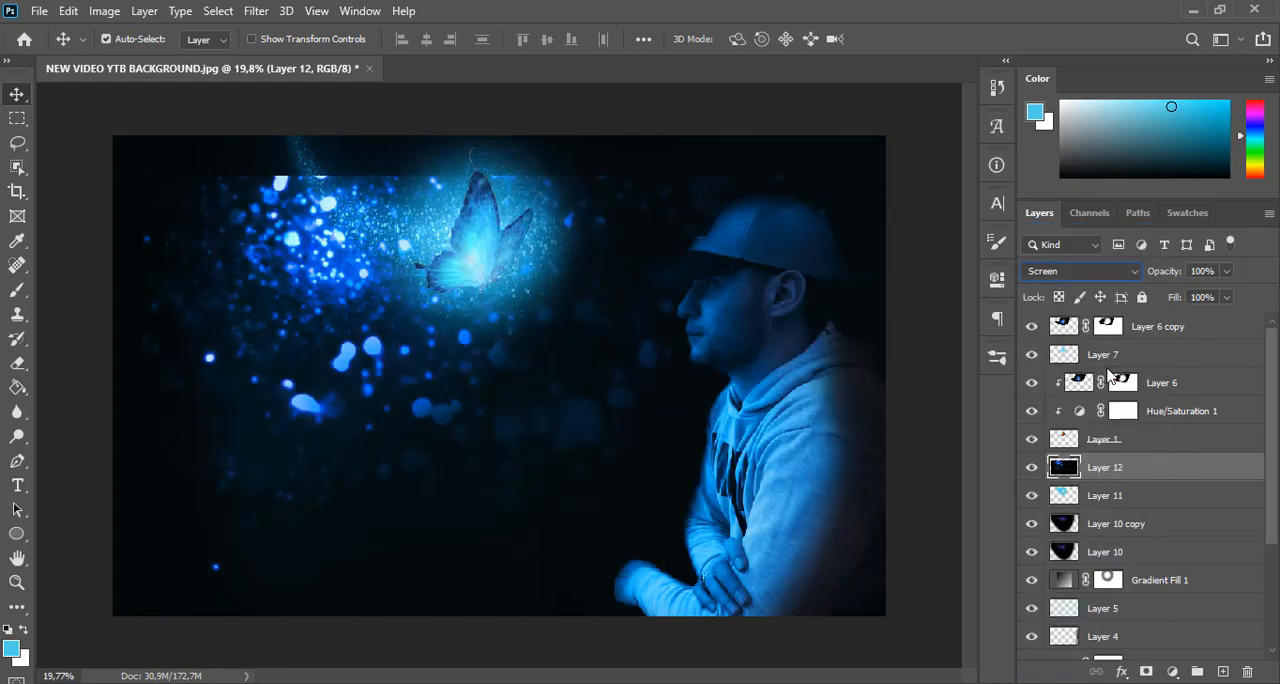
Scale the glow layer to about 115% width and 118% height, positioning its particles around the butterfly with its top edge at the canvas top
{"action": "key", "text": "ctrl+t"}
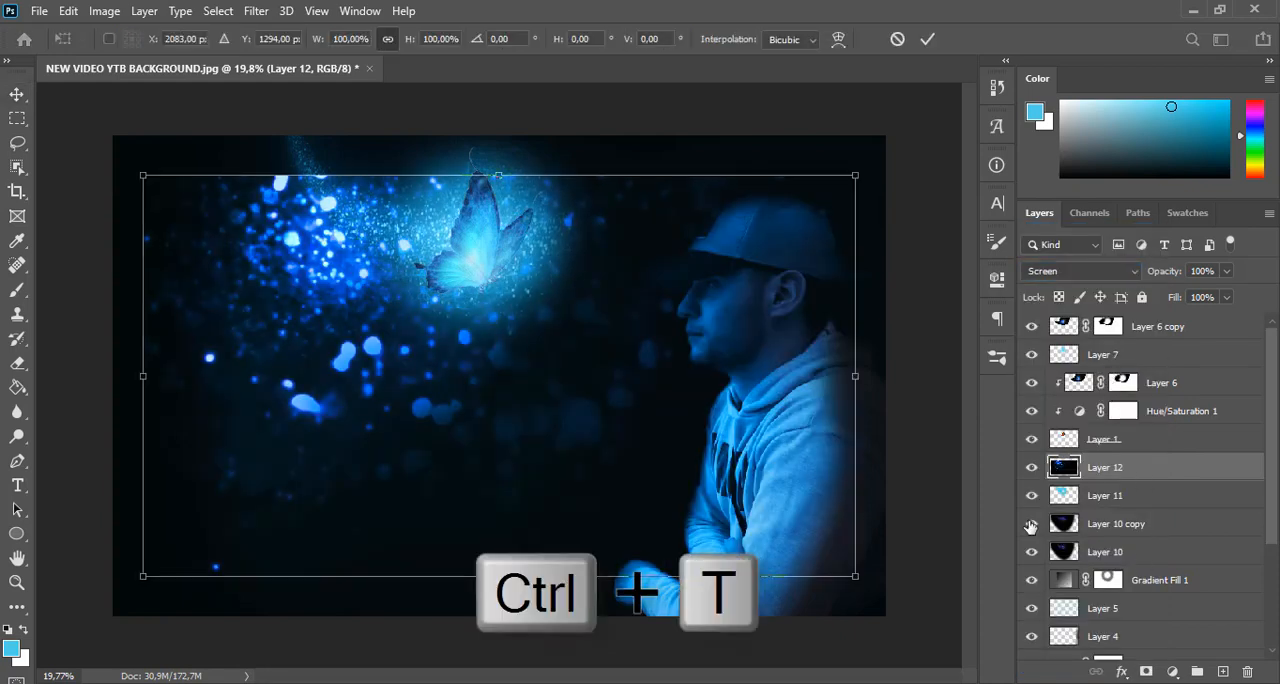
{"action": "left_click_drag", "start_coordinate": [499, 175], "coordinate": [499, 136]}
{"action": "left_click_drag", "start_coordinate": [522, 277], "coordinate": [656, 281]}
{"action": "left_click_drag", "start_coordinate": [645, 281], "coordinate": [646, 310]}
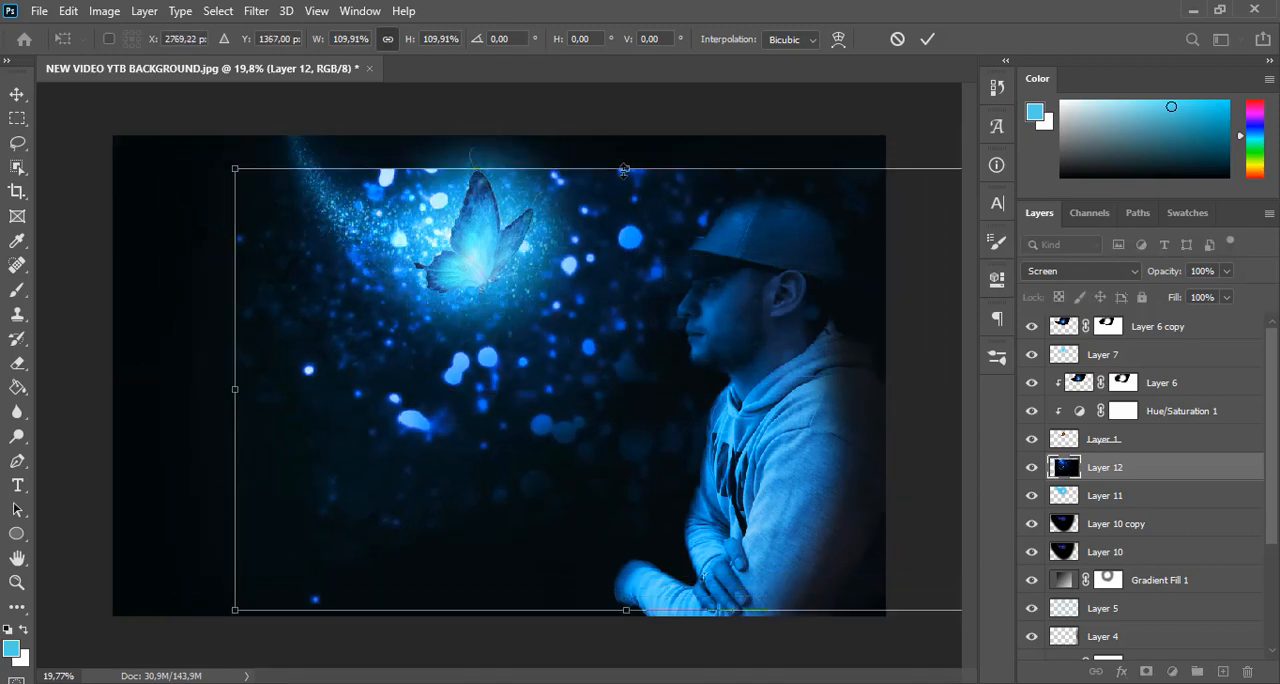
{"action": "left_click_drag", "start_coordinate": [624, 170], "coordinate": [626, 136]}
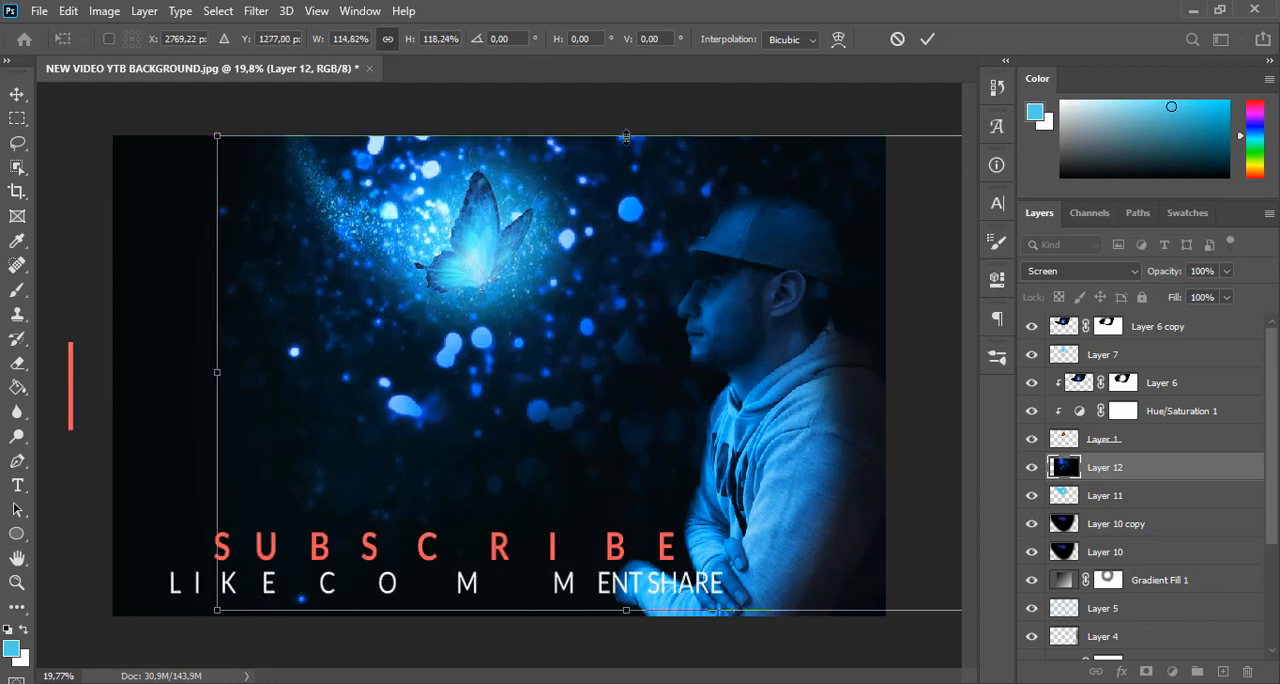
{"action": "mouse_move", "coordinate": [639, 250]}
{"action": "left_mouse_down"}
{"action": "mouse_move", "coordinate": [600, 257]}
{"action": "mouse_move", "coordinate": [628, 264]}
{"action": "left_mouse_up"}
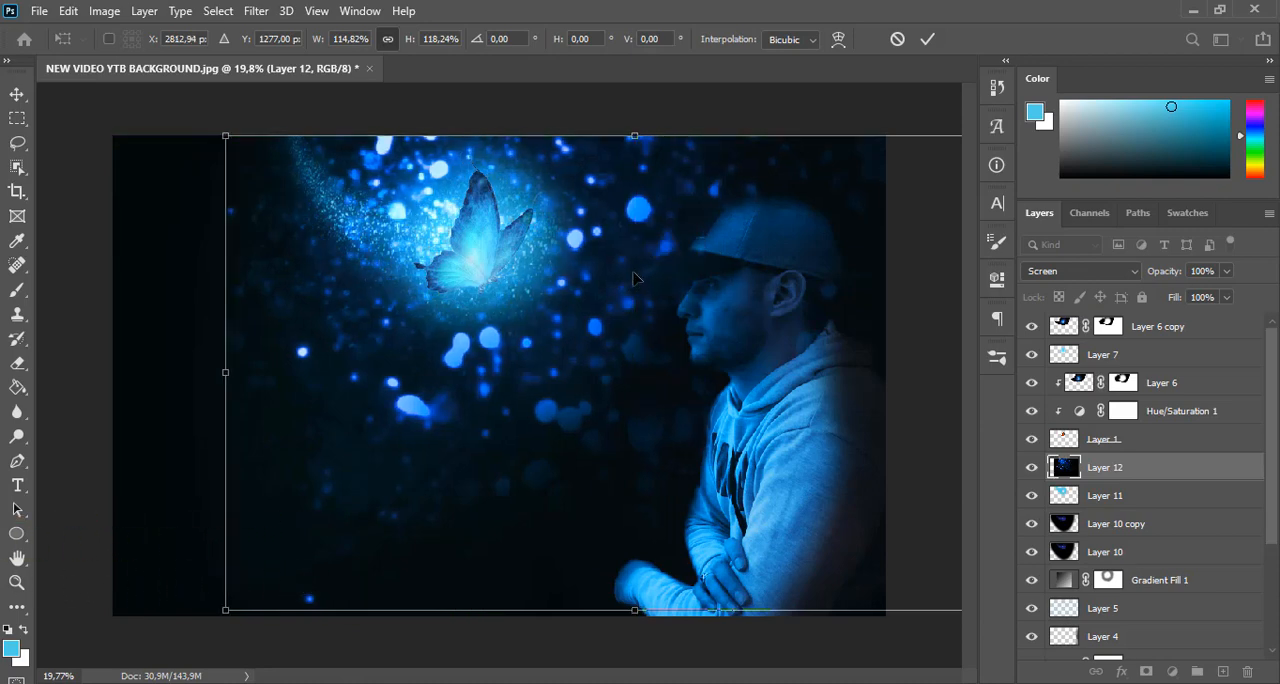
{"action": "key", "text": "Return"}
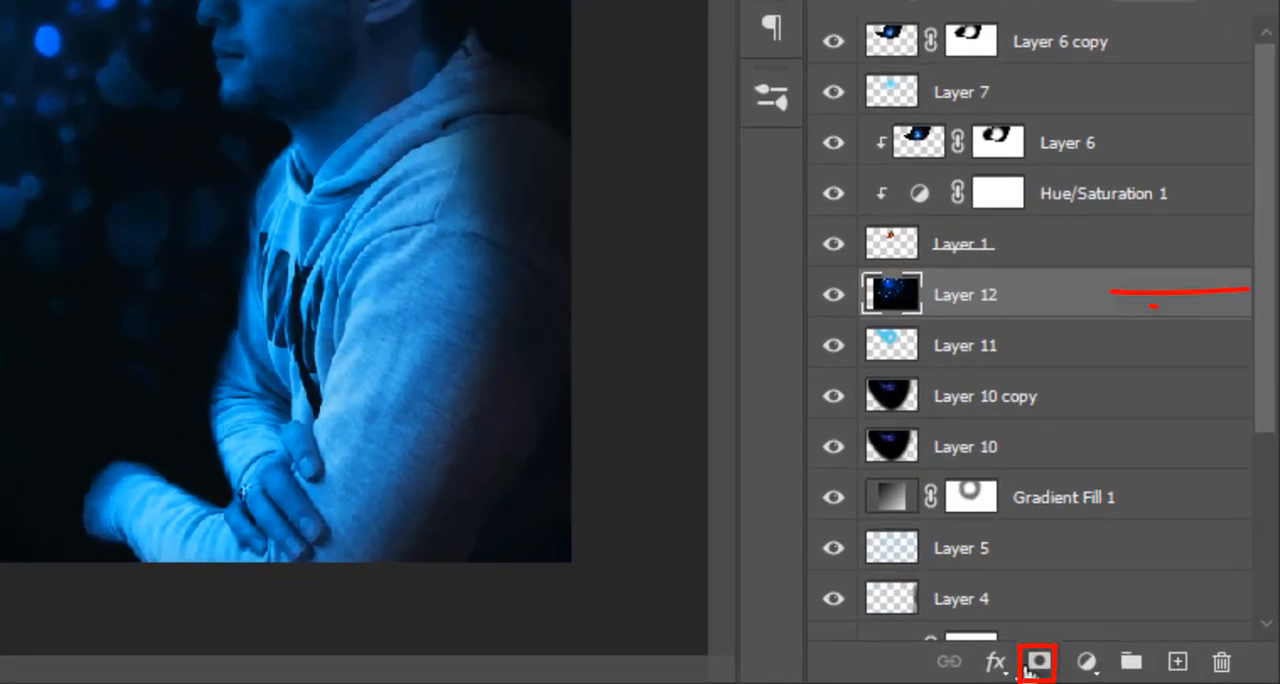
Add a mask to Layer 12 and paint black with the soft 495 px brush along the glow image's left and bottom edges
{"action": "left_click", "coordinate": [1054, 662]}
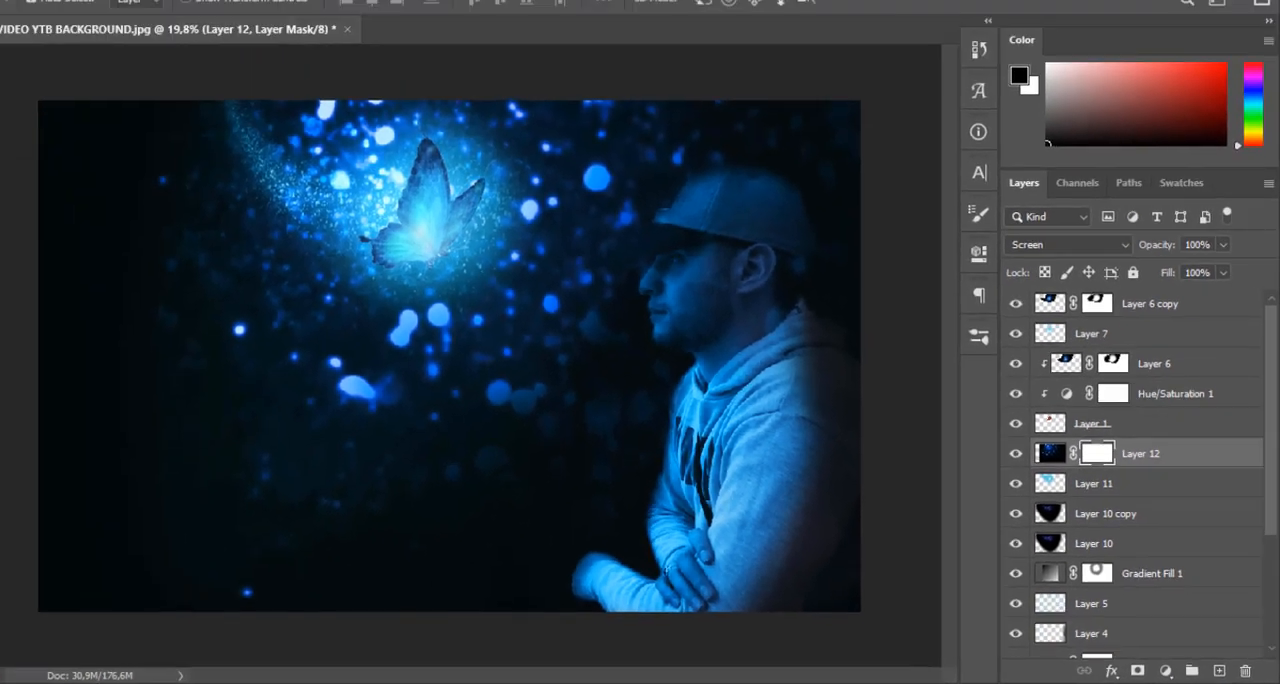
{"action": "left_click", "coordinate": [14, 290]}
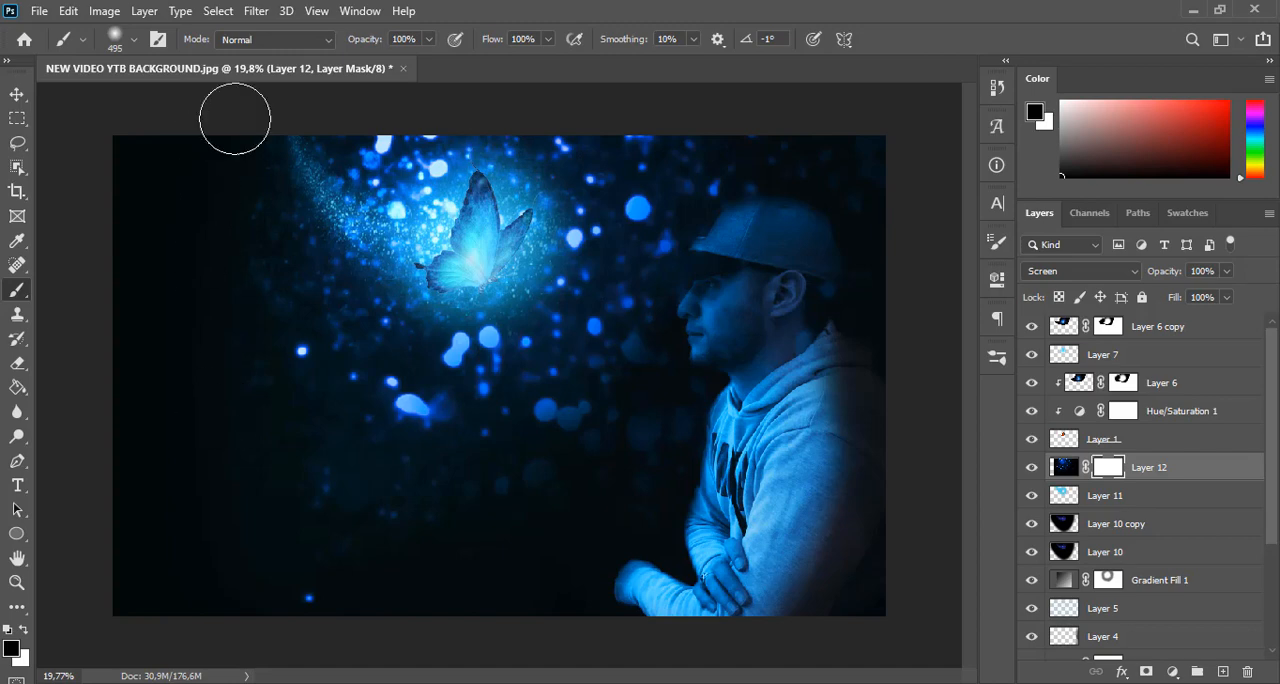
{"action": "mouse_move", "coordinate": [235, 119]}
{"action": "left_mouse_down"}
{"action": "mouse_move", "coordinate": [199, 222]}
{"action": "mouse_move", "coordinate": [215, 574]}
{"action": "mouse_move", "coordinate": [347, 615]}
{"action": "mouse_move", "coordinate": [500, 616]}
{"action": "mouse_move", "coordinate": [582, 598]}
{"action": "mouse_move", "coordinate": [193, 338]}
{"action": "left_mouse_up"}
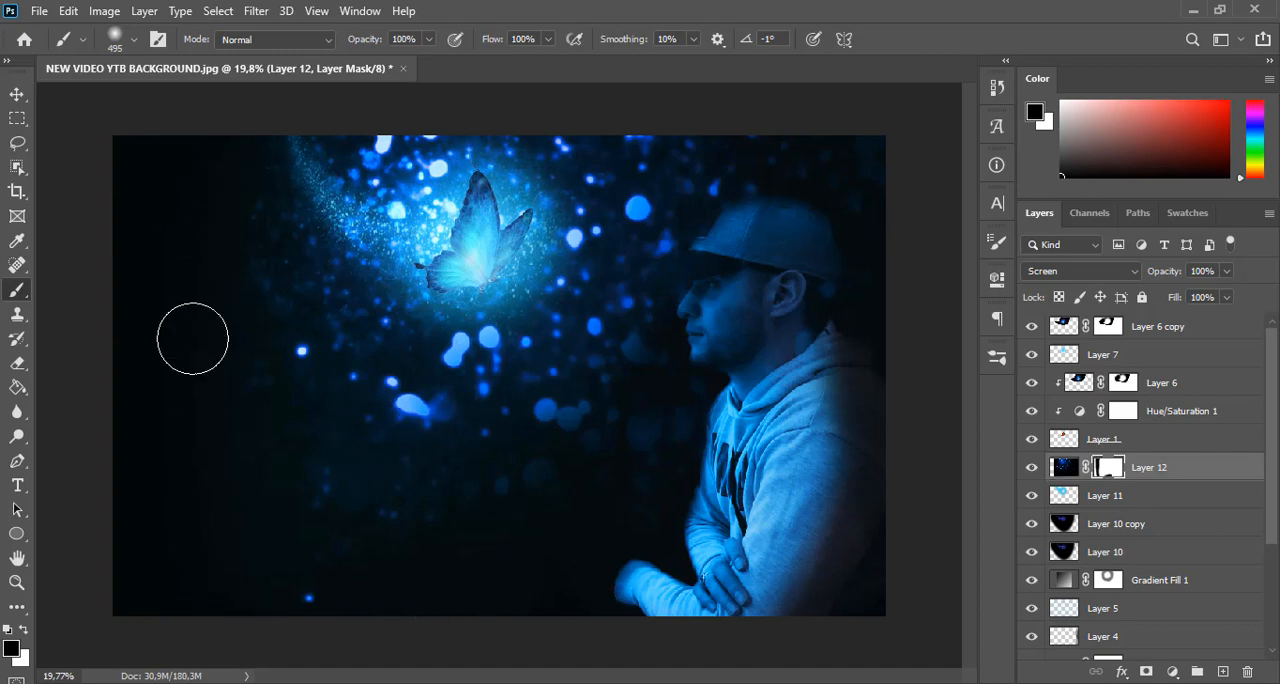
Set the opacity of the masked glow layer, Layer 12, to 80%
{"action": "left_click", "coordinate": [17, 94]}
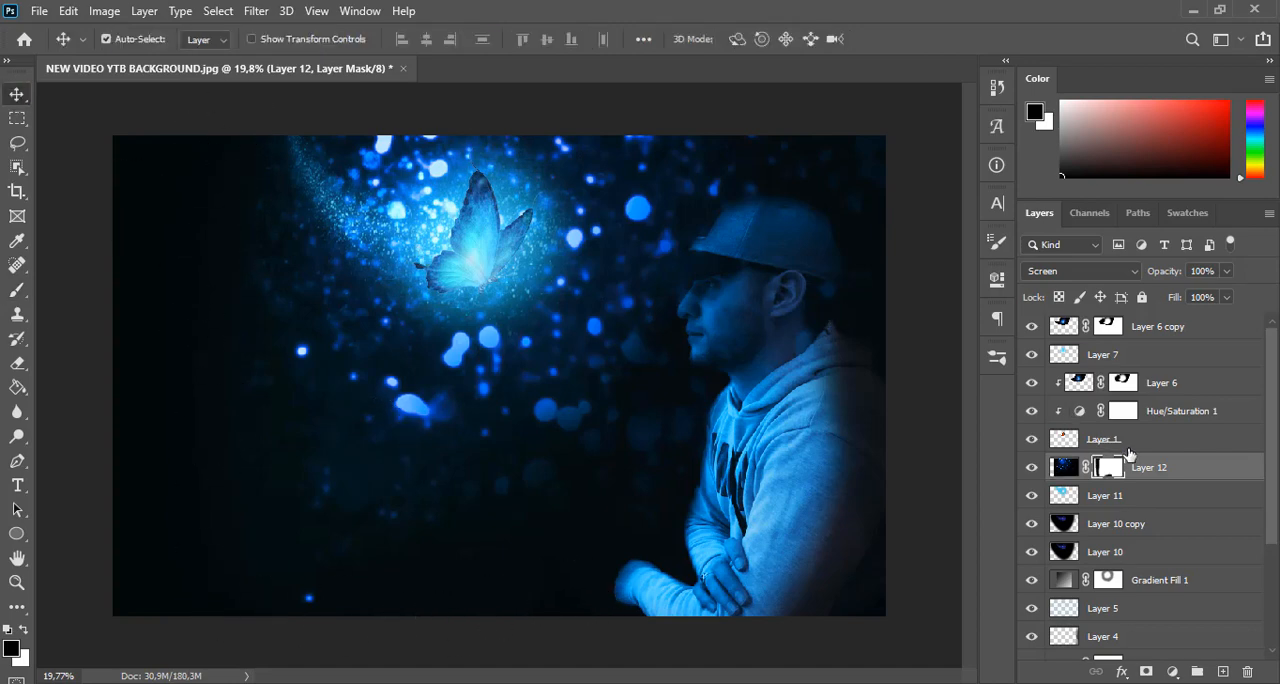
{"action": "left_click", "coordinate": [1193, 473]}
{"action": "left_click_drag", "start_coordinate": [1166, 273], "coordinate": [1151, 272]}
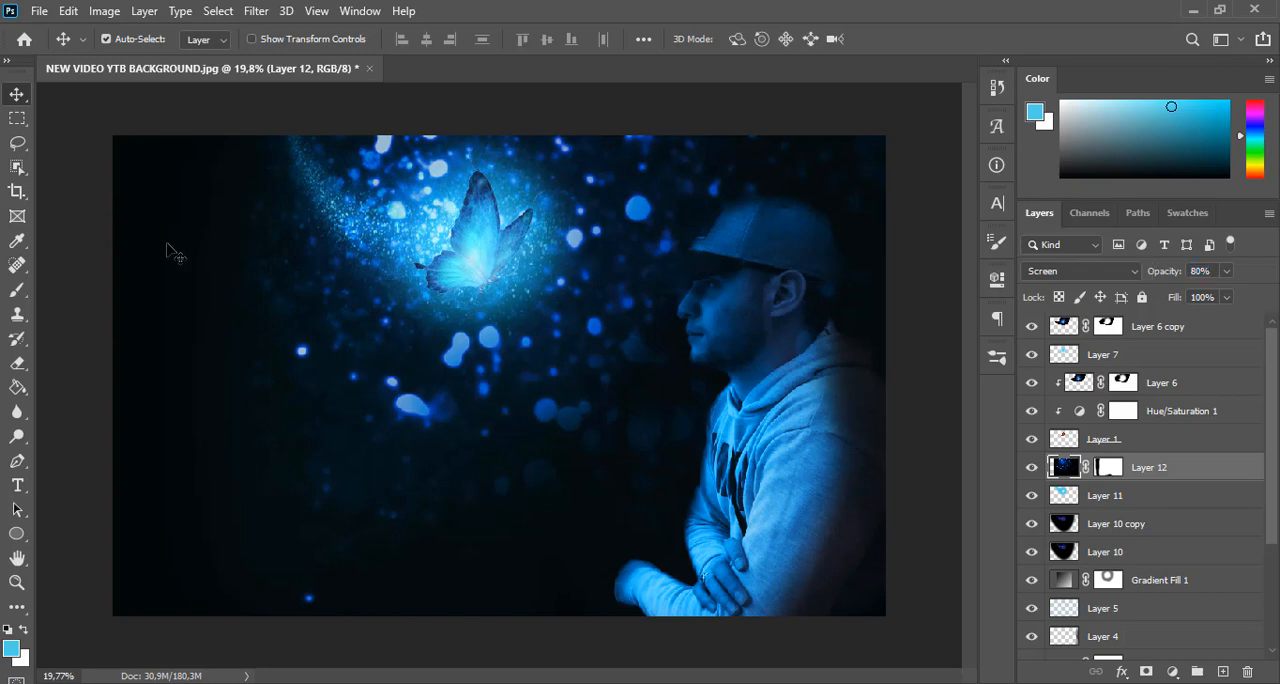
Rotate Layer 11, Layer 10 copy and Layer 10 together by about 0.78° and apply the transform
{"action": "scroll", "coordinate": [1276, 474], "scroll_direction": "down", "scroll_amount": 3}
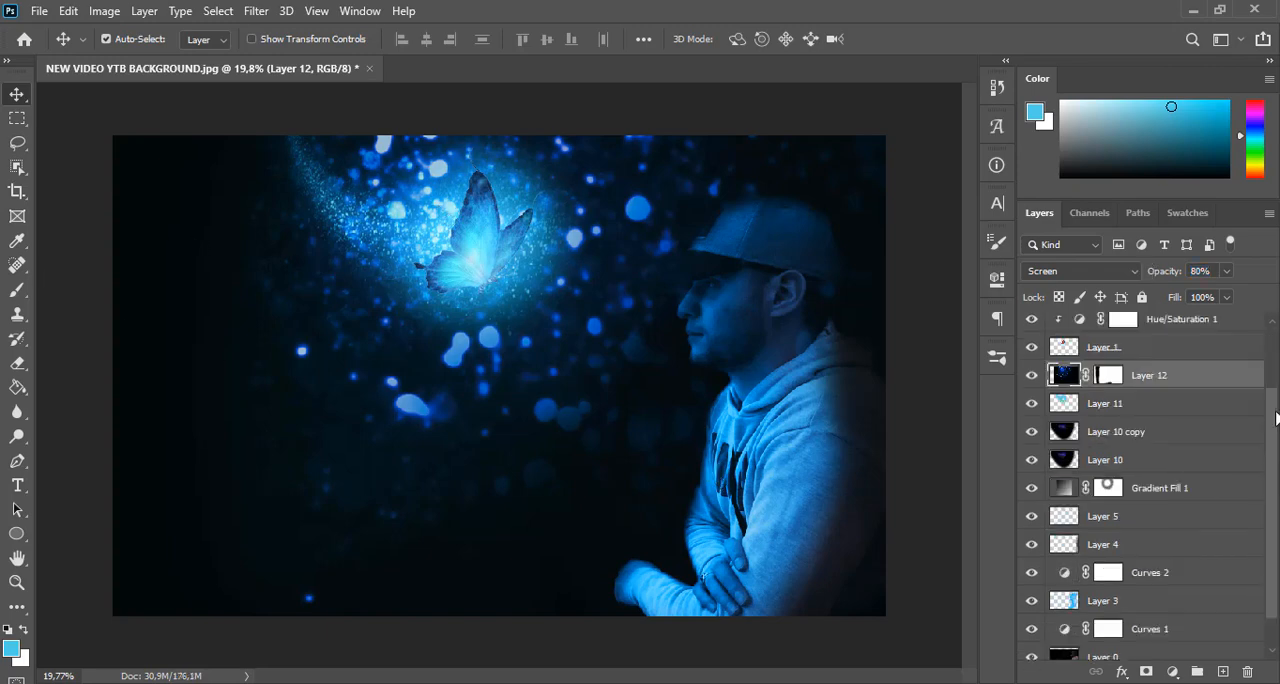
{"action": "left_click", "coordinate": [1195, 405]}
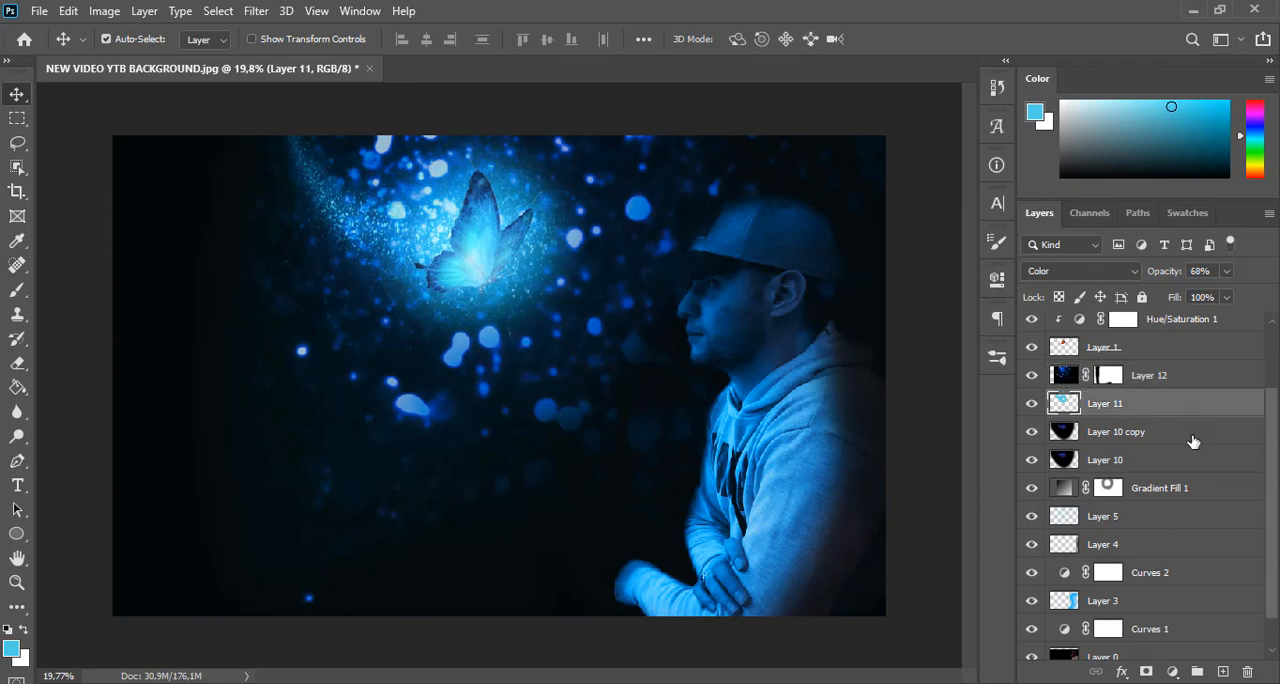
{"action": "left_click", "coordinate": [1192, 459], "text": "shift"}
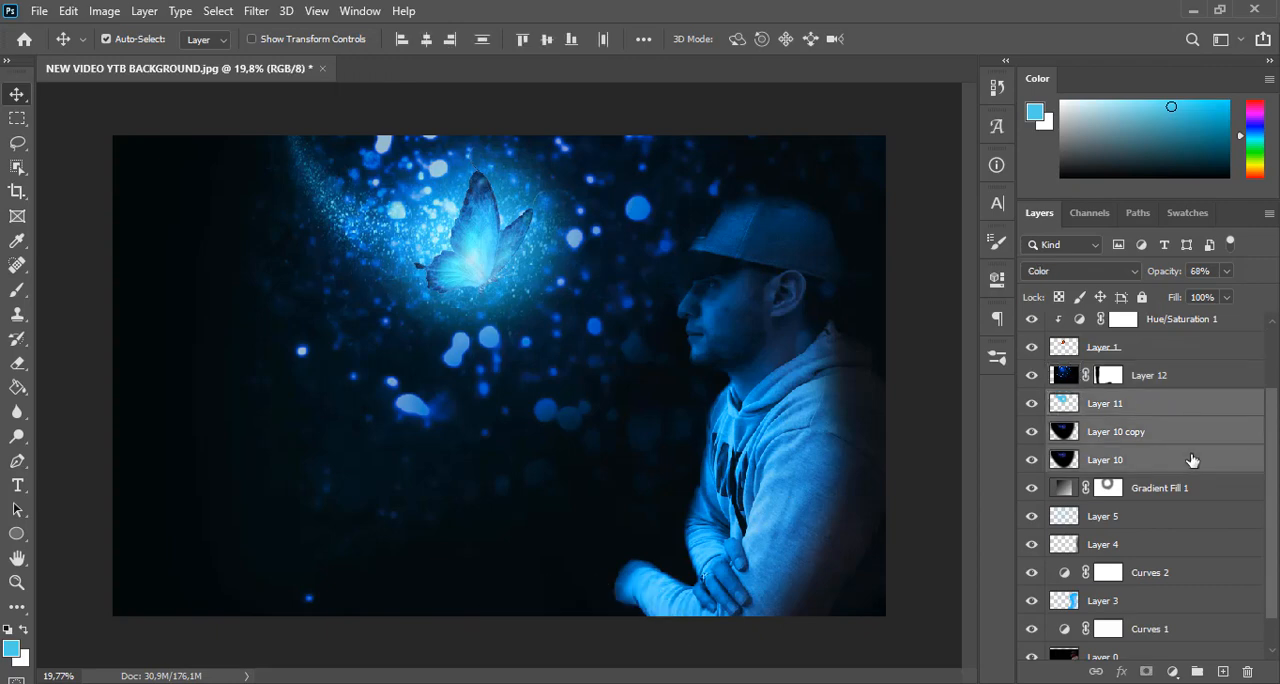
{"action": "key", "text": "ctrl+t"}
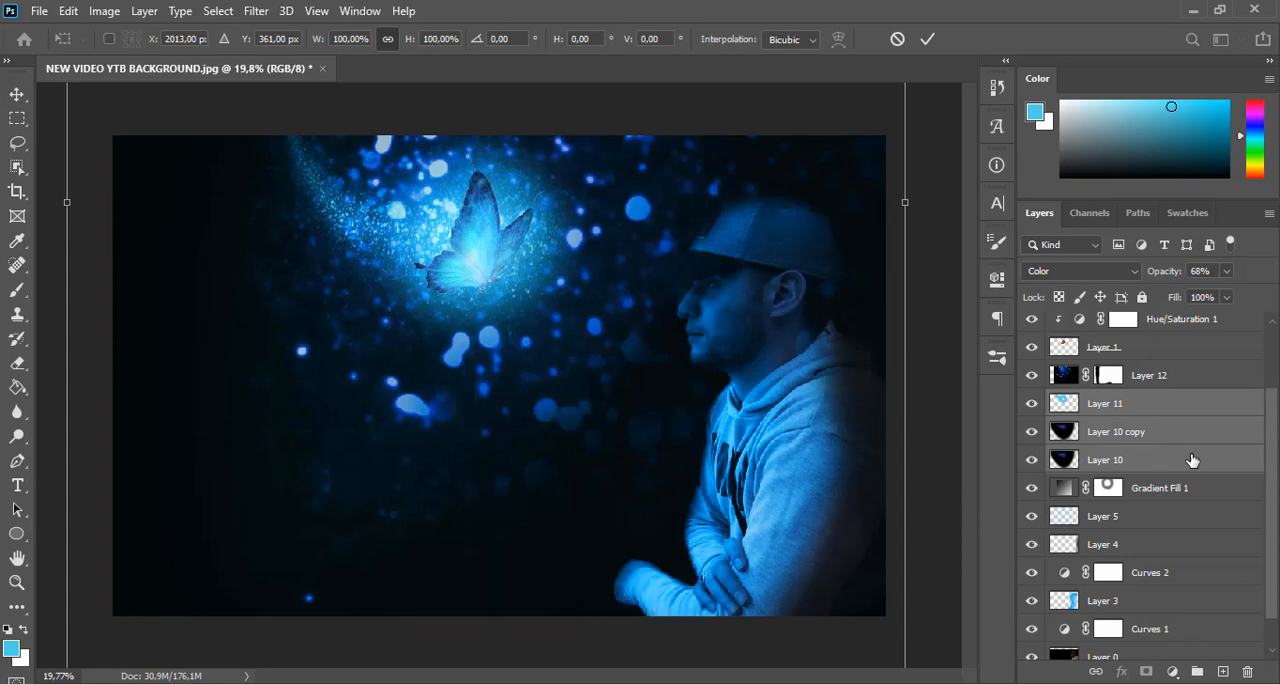
{"action": "key", "text": "ctrl+minus"}
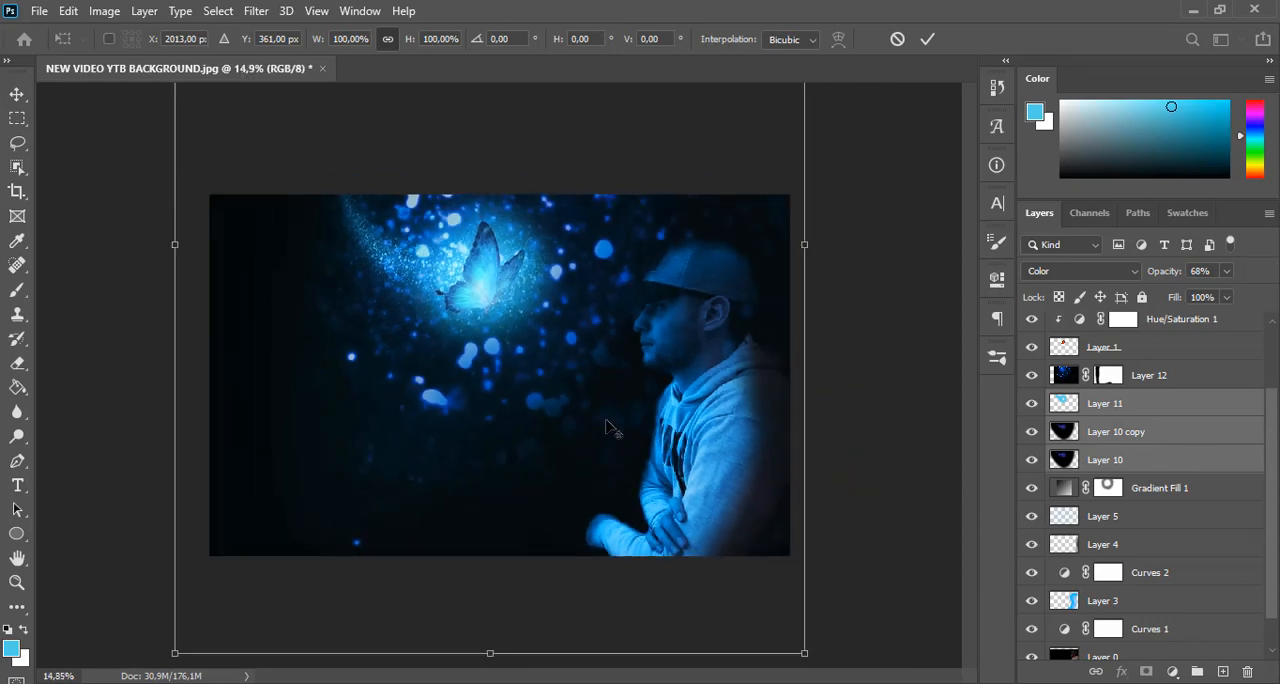
{"action": "key", "text": "ctrl+minus"}
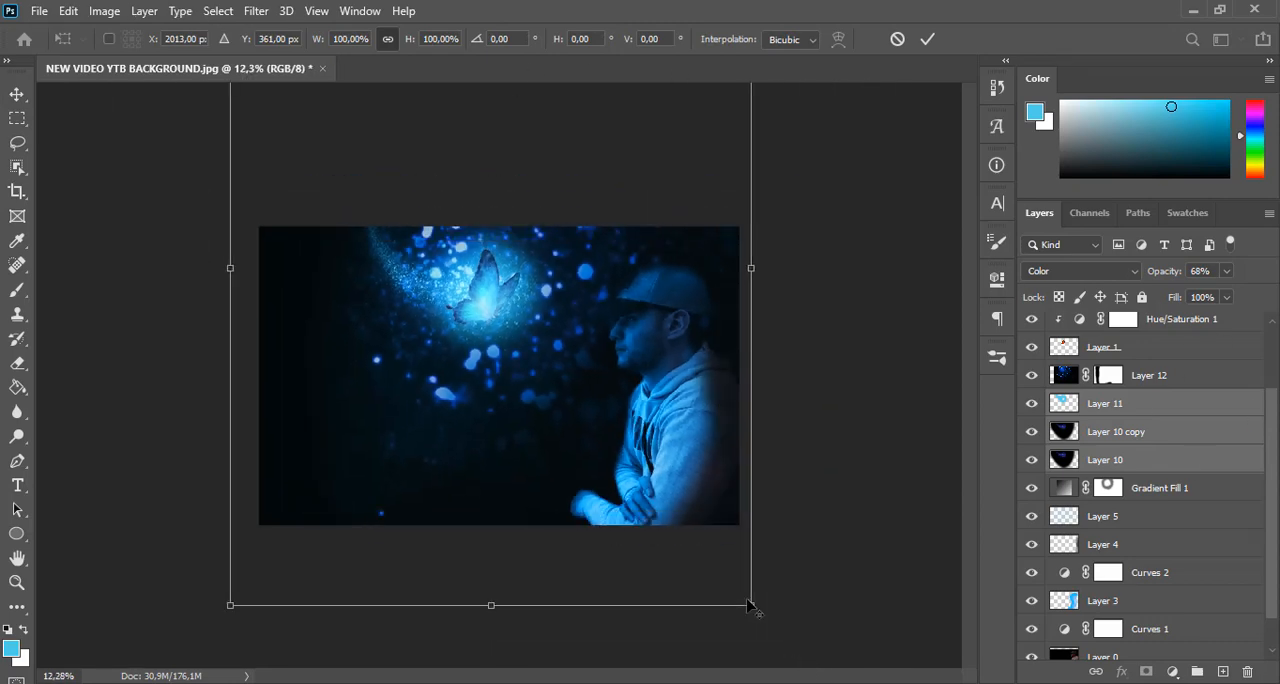
{"action": "mouse_move", "coordinate": [757, 620]}
{"action": "left_mouse_down"}
{"action": "mouse_move", "coordinate": [775, 615]}
{"action": "mouse_move", "coordinate": [732, 630]}
{"action": "mouse_move", "coordinate": [753, 623]}
{"action": "left_mouse_up"}
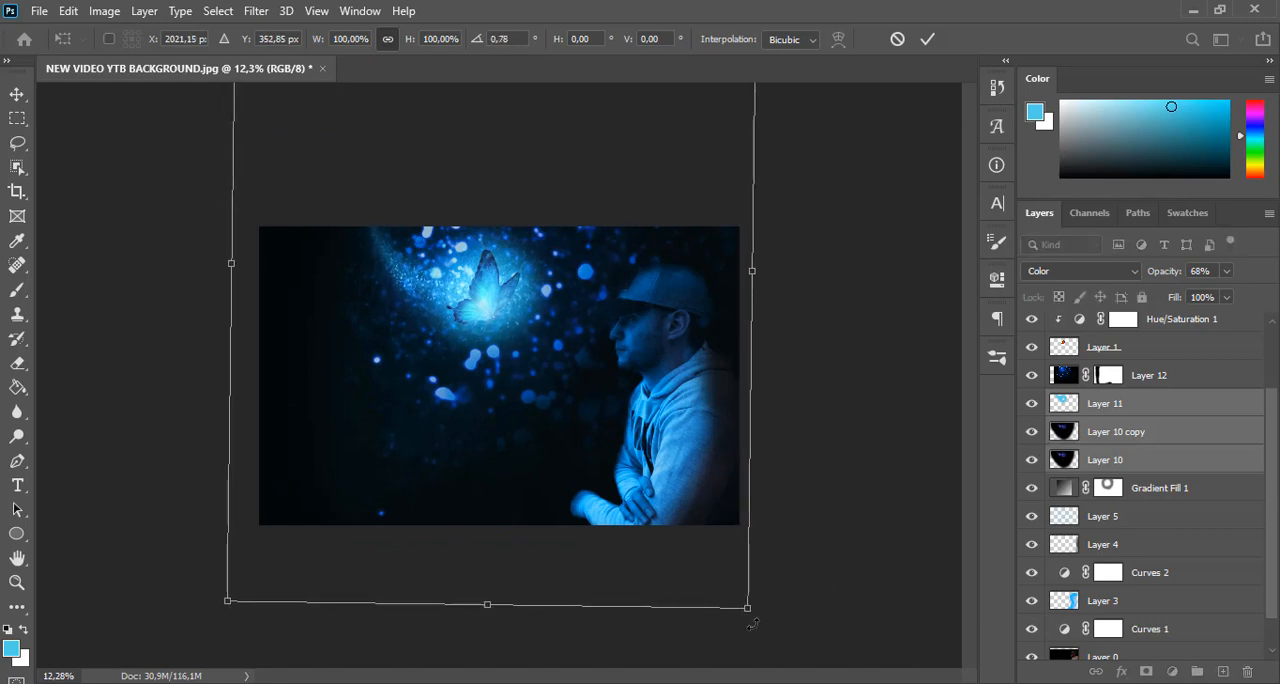
{"action": "key", "text": "Return"}
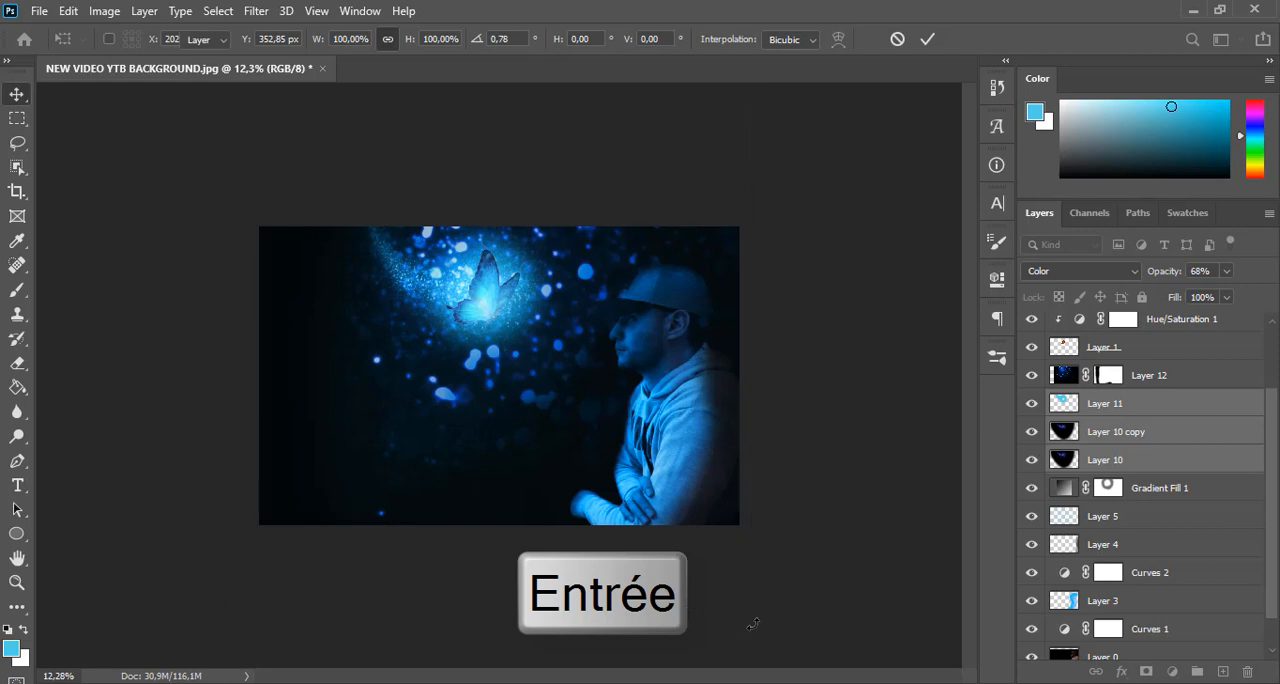
{"action": "scroll", "coordinate": [492, 294], "scroll_direction": "up", "scroll_amount": 3}
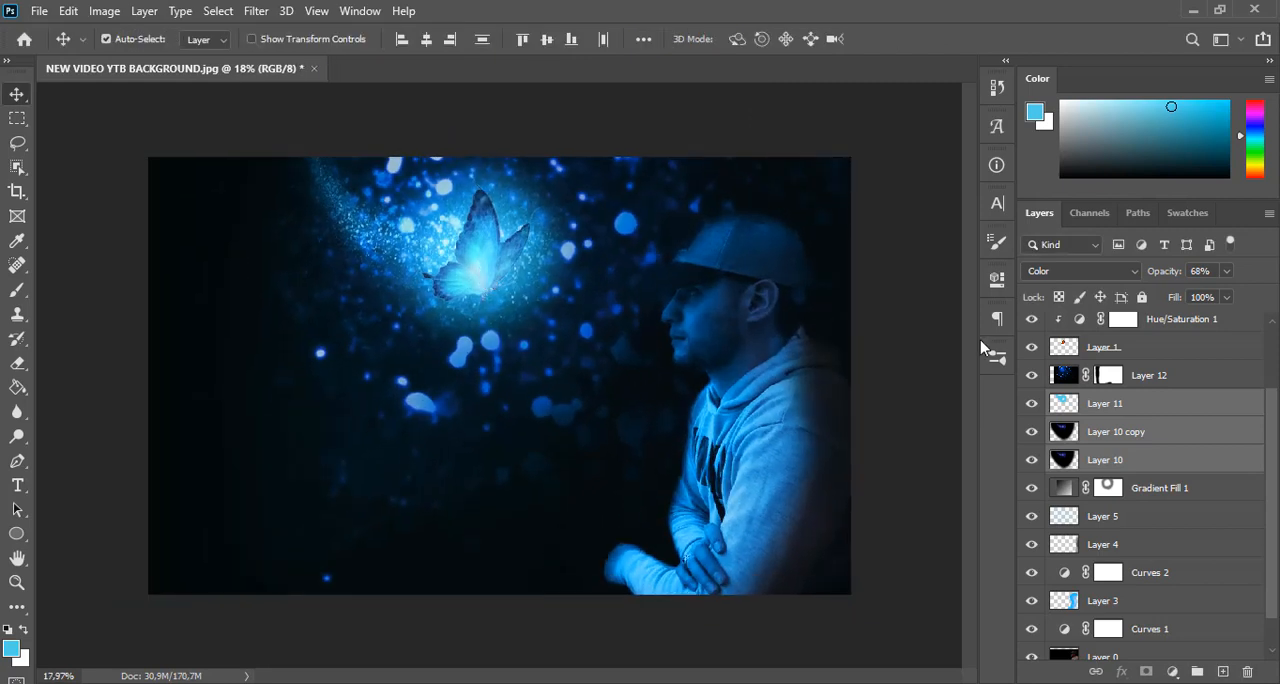
Raise the opacity of Layer 10 copy and set Layer 10's opacity to 100%
{"action": "left_click", "coordinate": [1188, 416]}
{"action": "left_click", "coordinate": [1180, 431]}
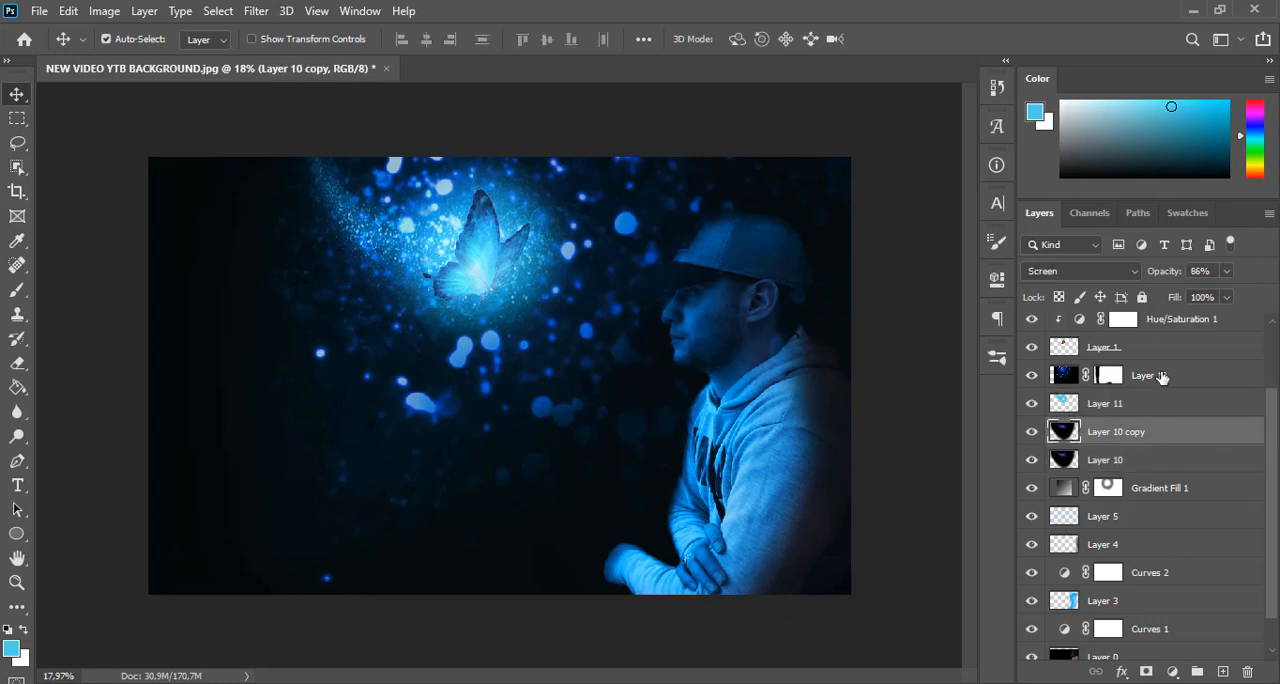
{"action": "left_click_drag", "start_coordinate": [1158, 276], "coordinate": [1235, 276]}
{"action": "left_click", "coordinate": [1186, 466]}
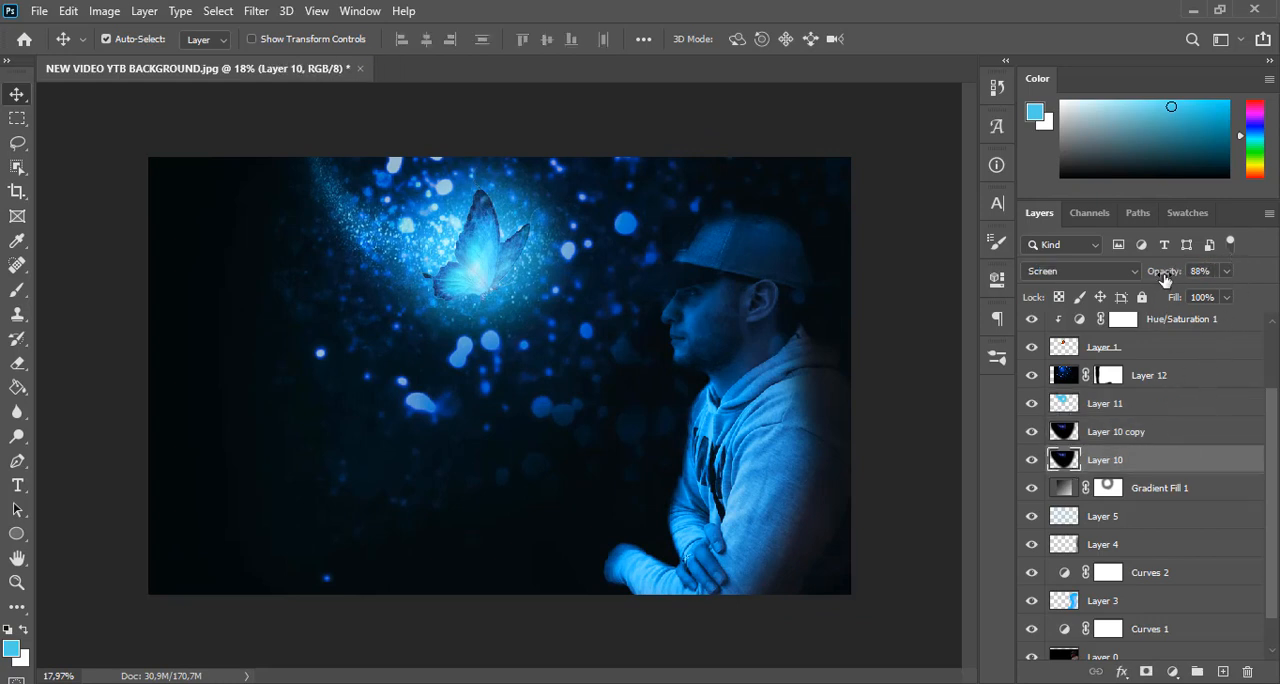
{"action": "left_click", "coordinate": [1195, 277]}
{"action": "scroll", "coordinate": [1270, 443], "scroll_direction": "up", "scroll_amount": 4}
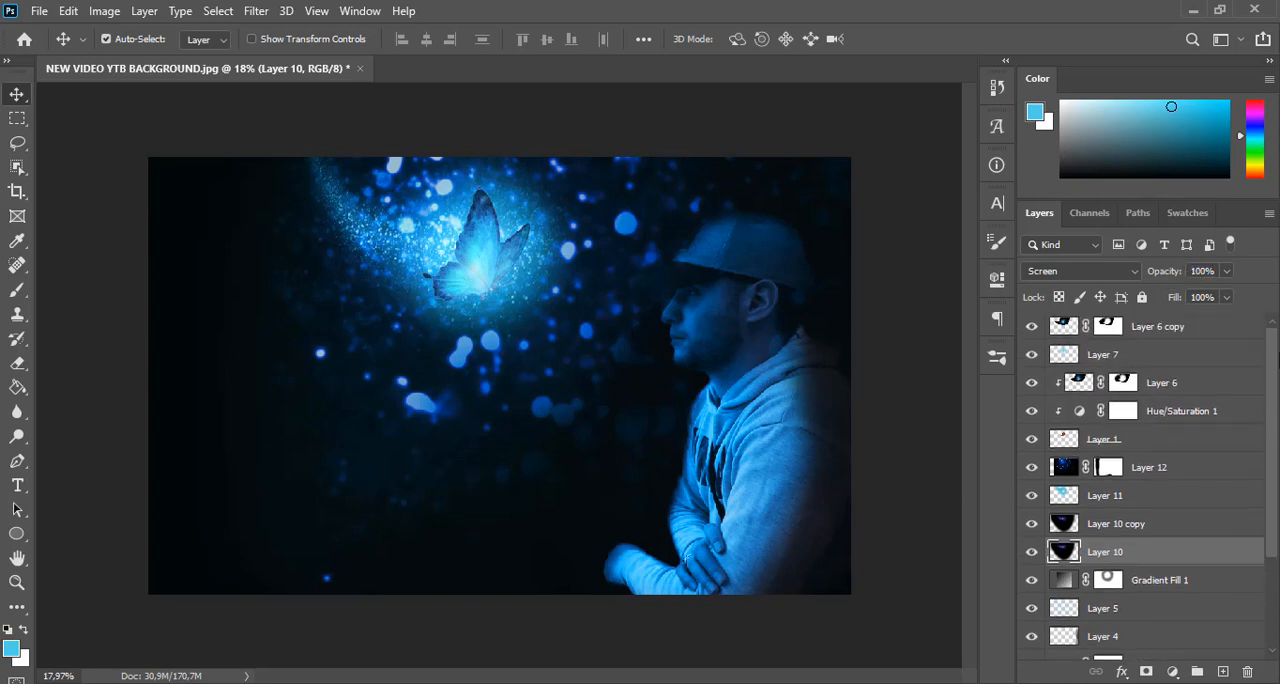
Group the layers from Gradient Fill 1 up to Layer 6 copy and name the group THE BIG BUTTERFLY
{"action": "left_click", "coordinate": [1216, 580]}
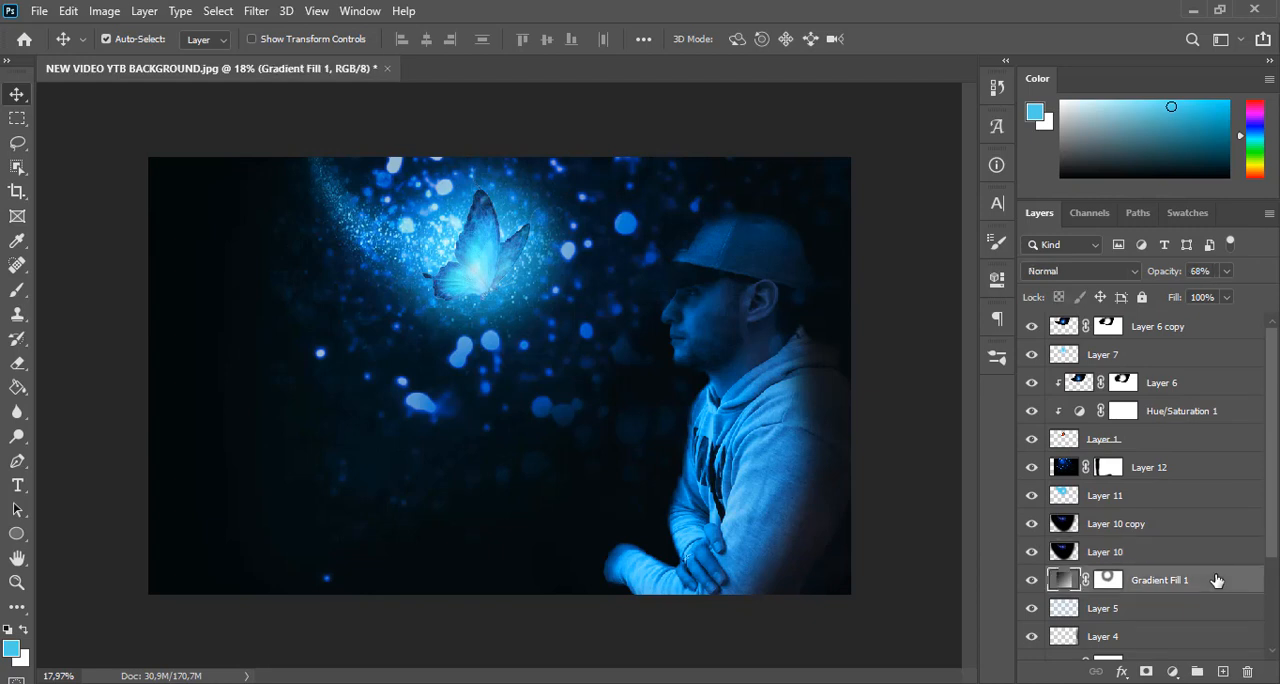
{"action": "left_click", "coordinate": [1175, 328], "text": "shift"}
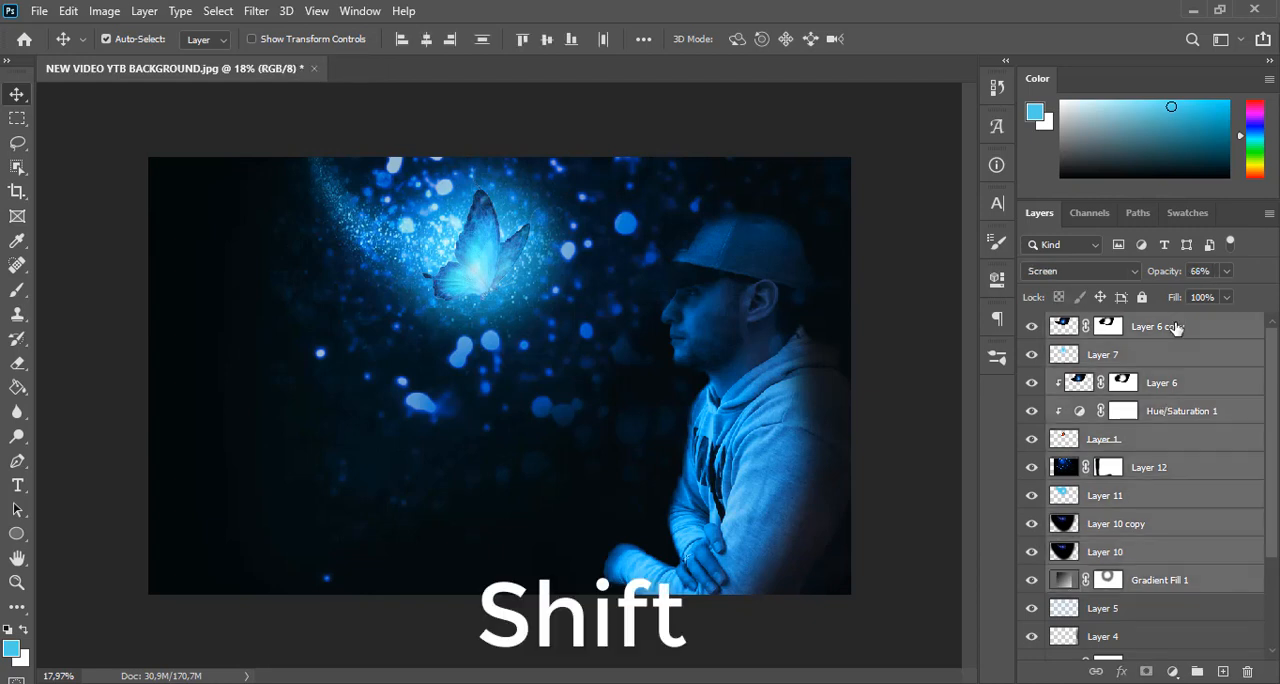
{"action": "key", "text": "ctrl+g"}
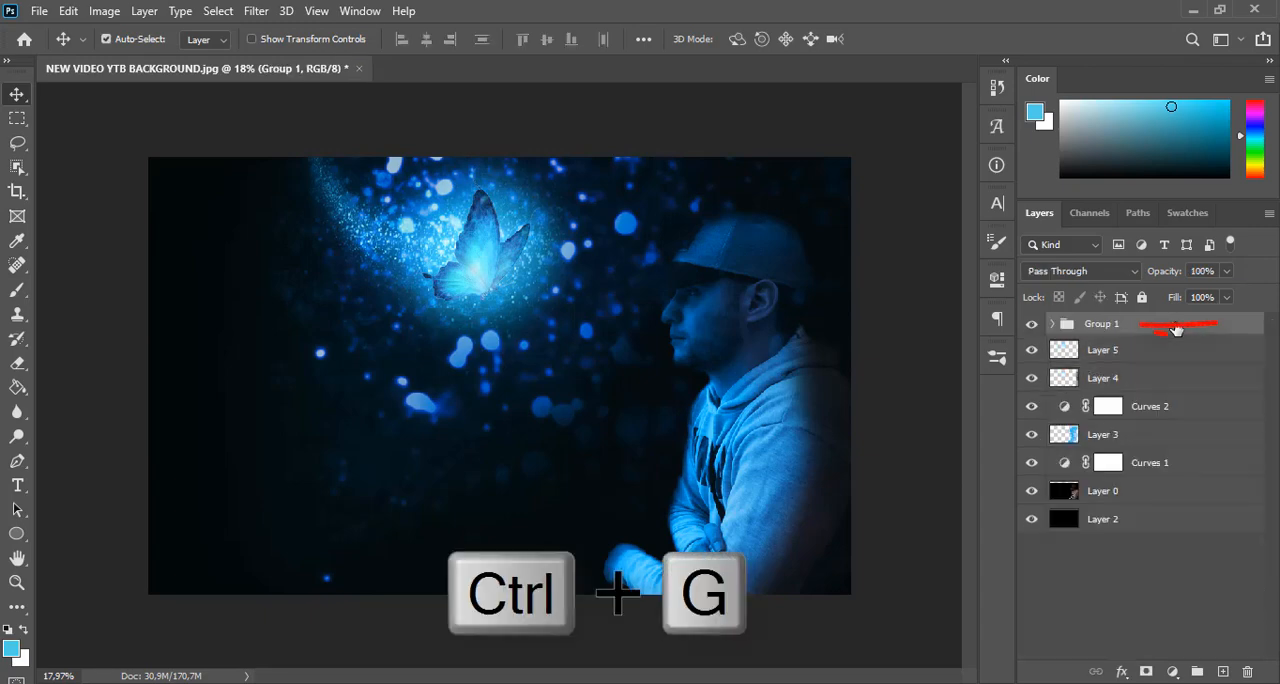
{"action": "double_click", "coordinate": [1094, 323]}
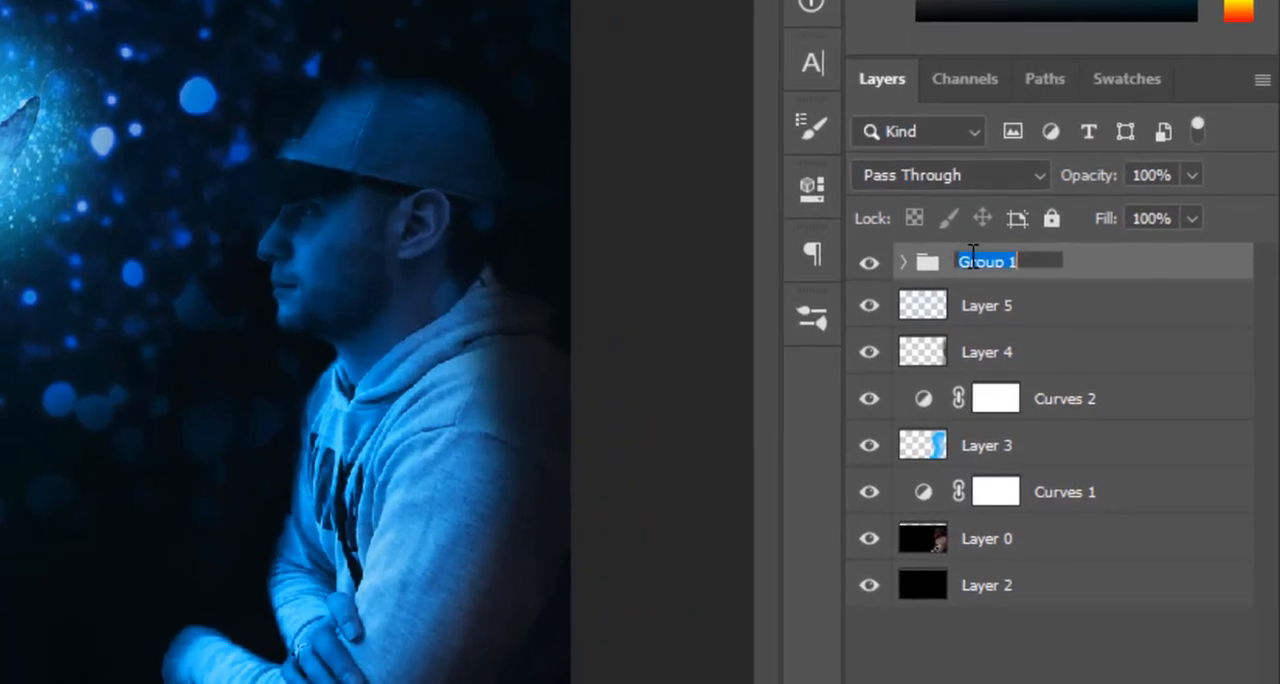
{"action": "type", "text": "THE B"}
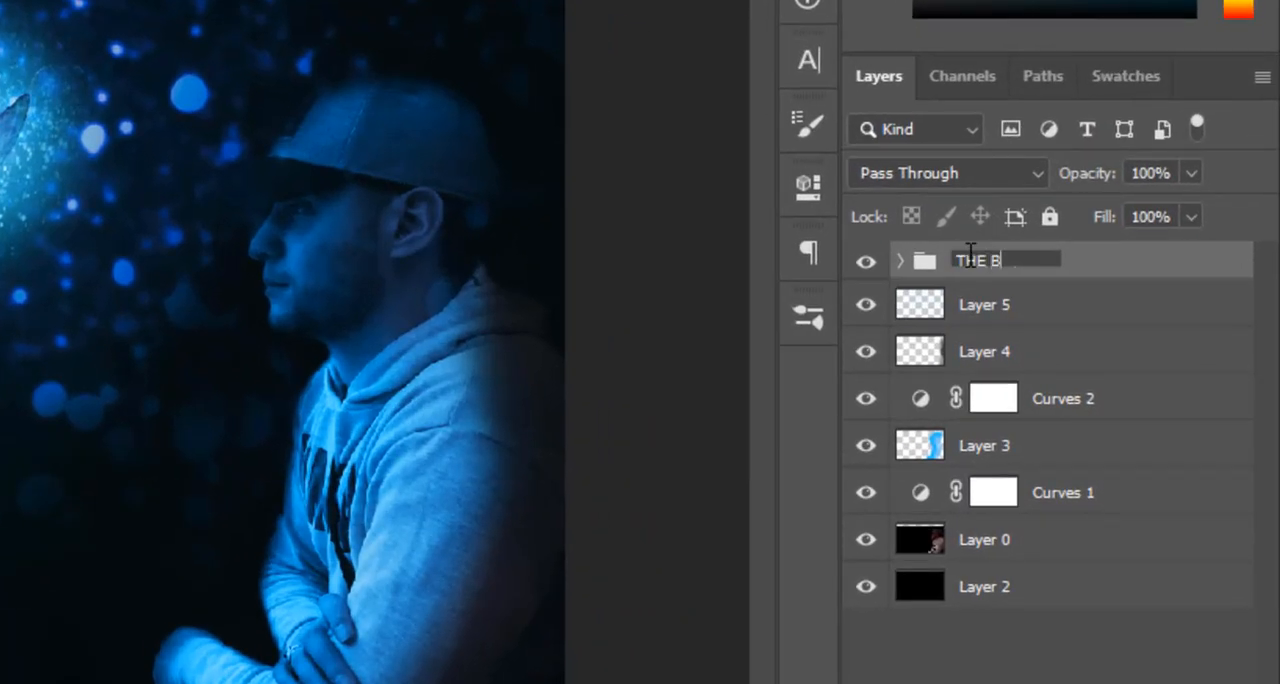
{"action": "type", "text": "IG BUTTERFLY"}
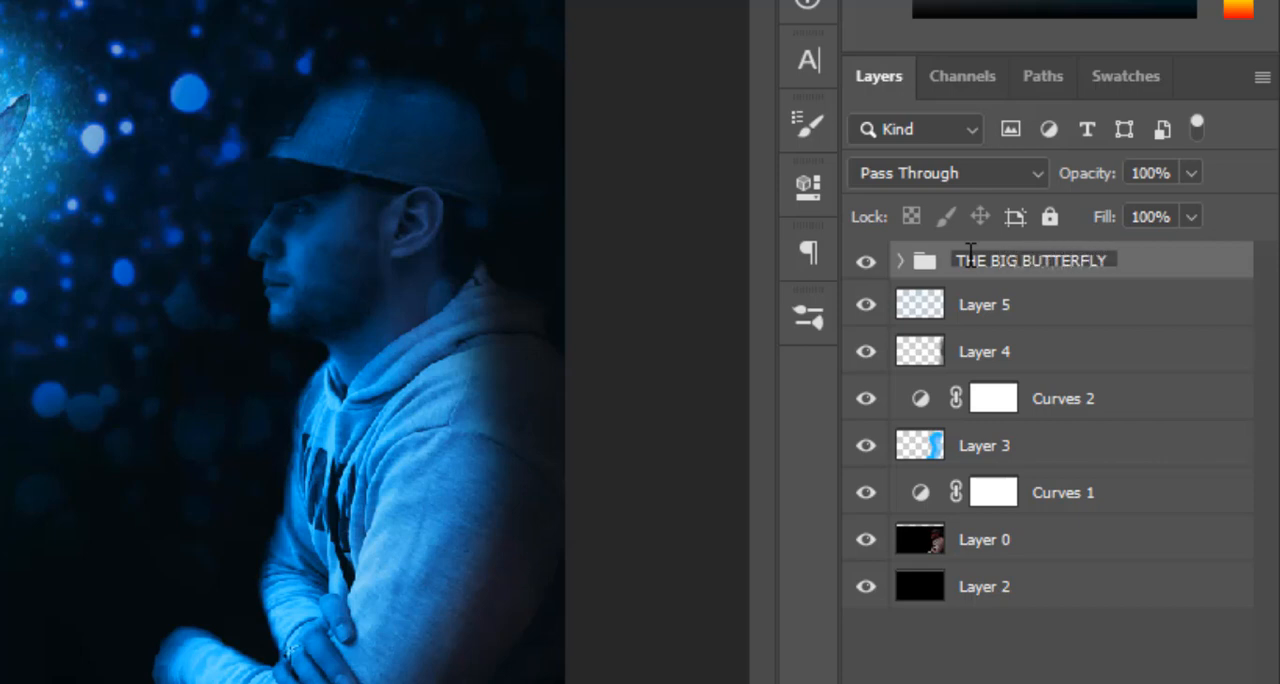
{"action": "key", "text": "Return"}
Duplicate THE BIG BUTTERFLY group and rename the copy THE BABY
{"action": "key", "text": "ctrl+j"}
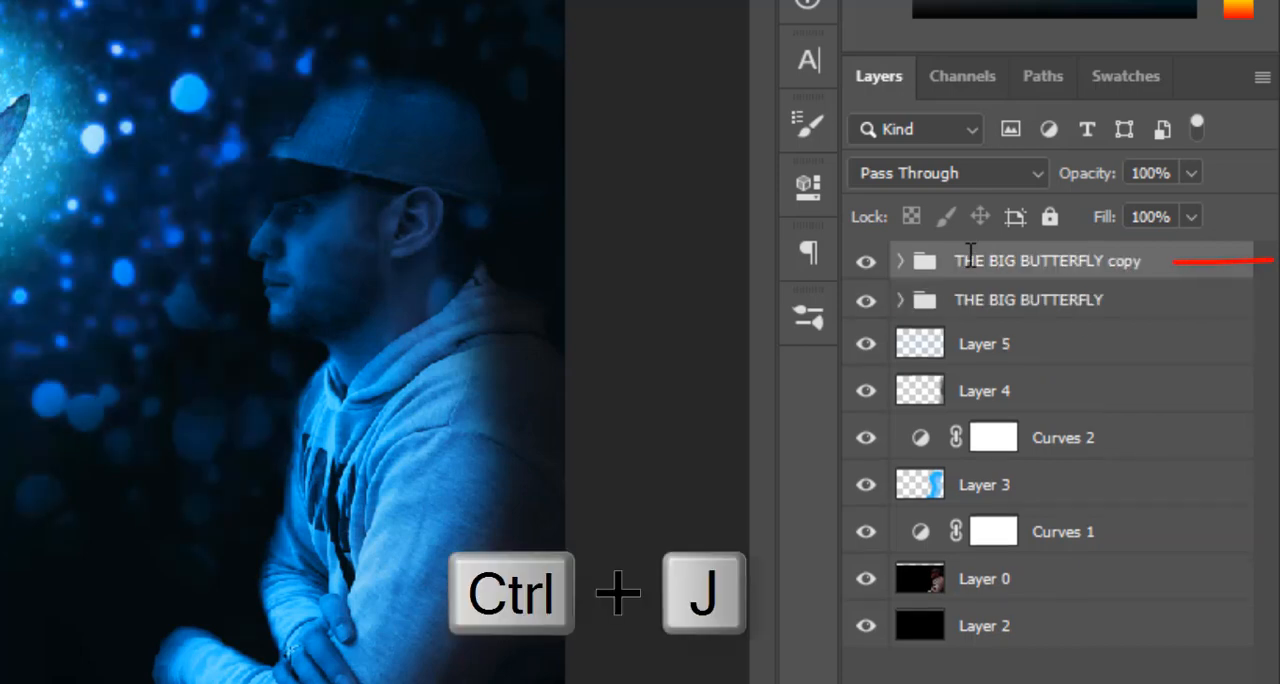
{"action": "double_click", "coordinate": [1029, 258]}
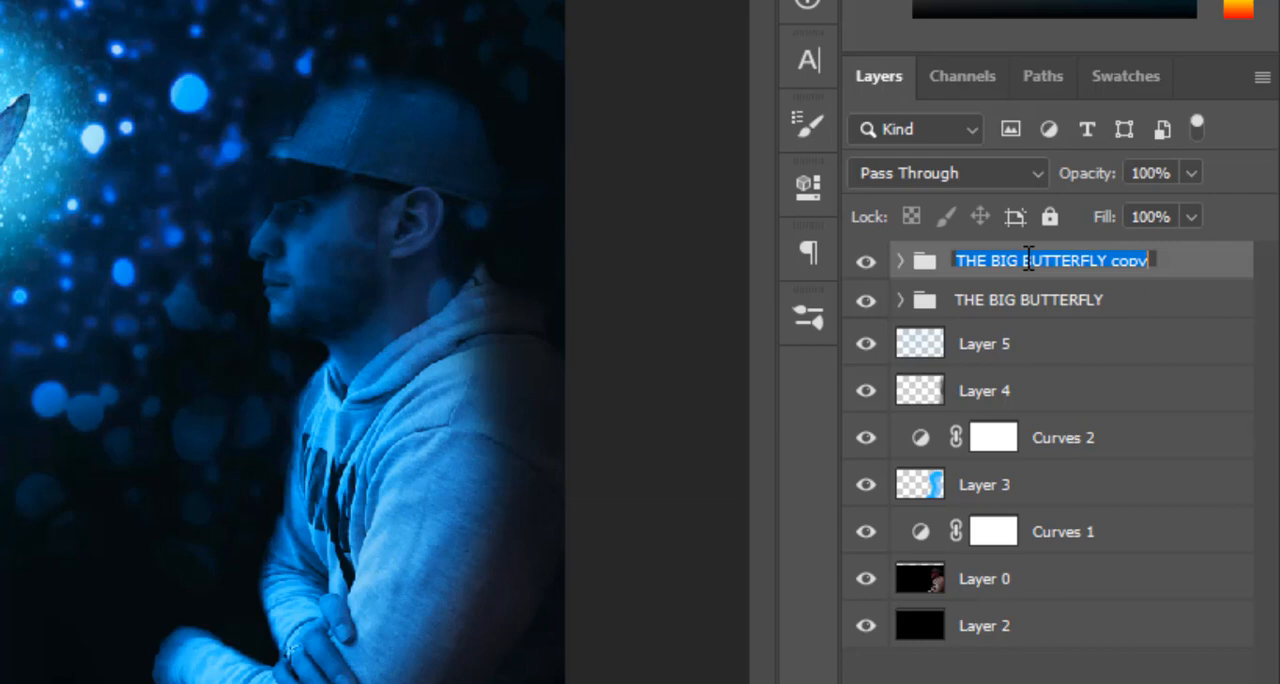
{"action": "type", "text": "THE BABY"}
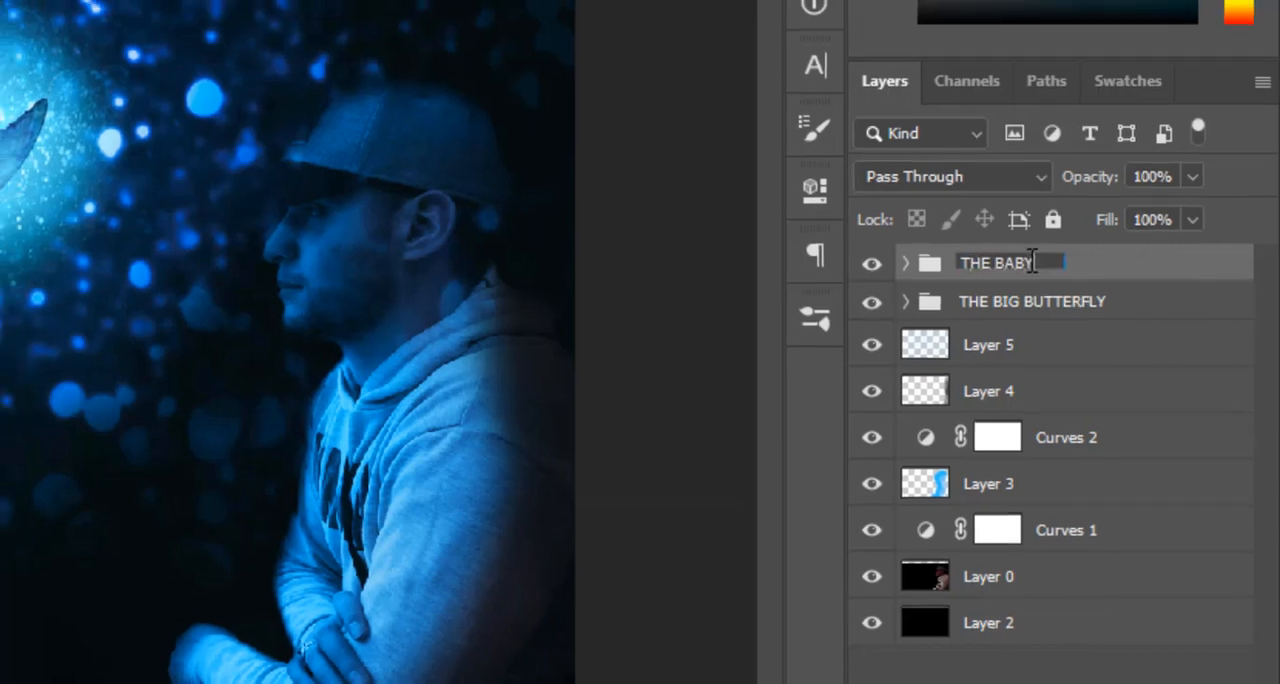
{"action": "key", "text": "Return"}
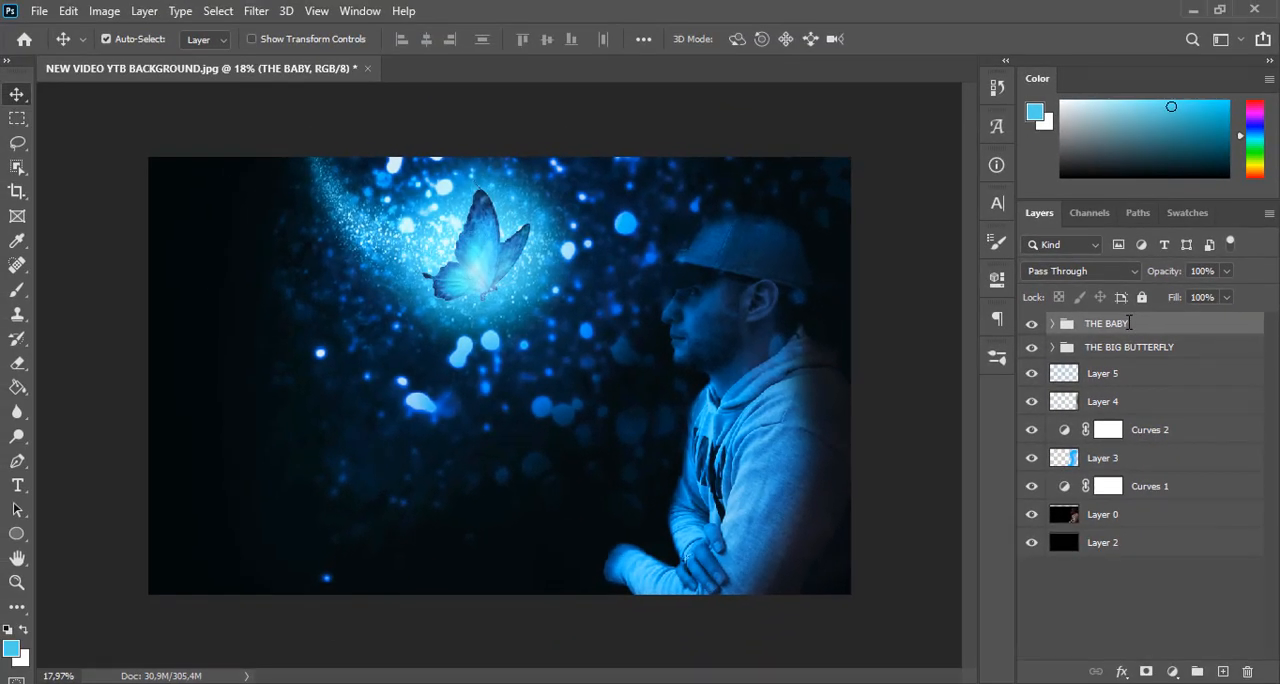
Scale THE BABY group down to a small butterfly, place it below and left of the big one, and apply the transform
{"action": "key", "text": "ctrl+t"}
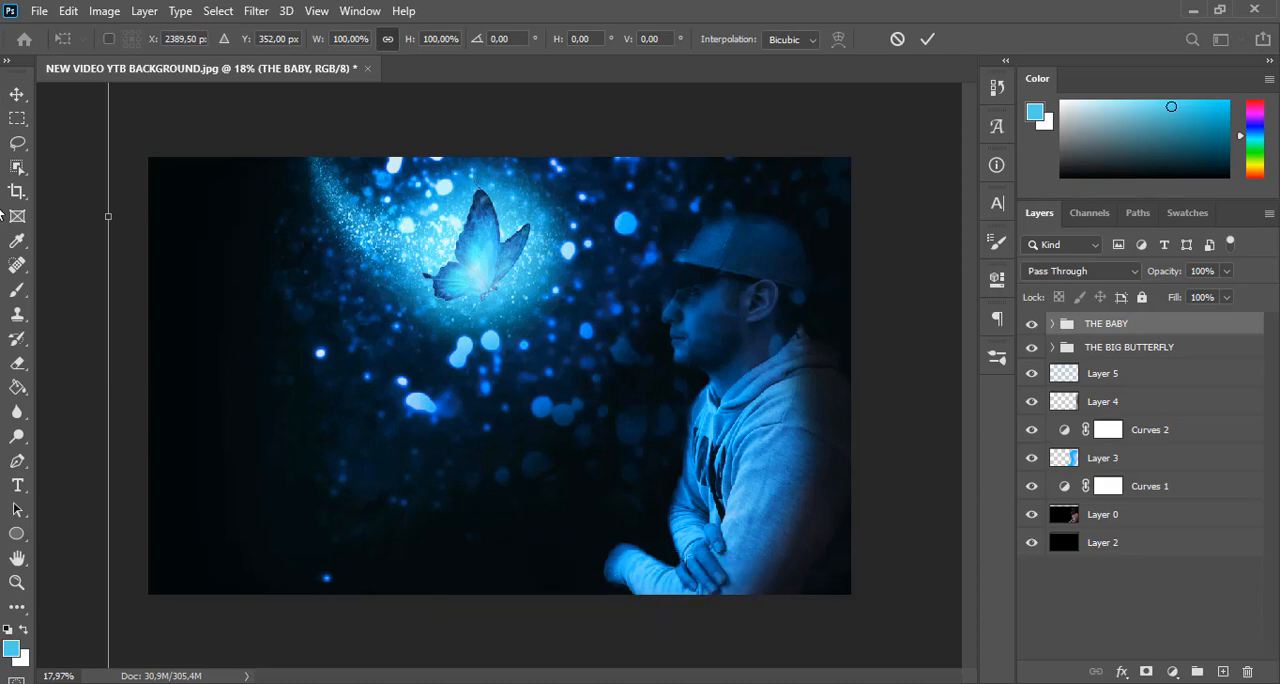
{"action": "left_click_drag", "start_coordinate": [105, 217], "coordinate": [576, 295]}
{"action": "left_click_drag", "start_coordinate": [740, 331], "coordinate": [385, 408]}
{"action": "left_click_drag", "start_coordinate": [630, 558], "coordinate": [680, 534]}
{"action": "left_click_drag", "start_coordinate": [552, 481], "coordinate": [510, 470]}
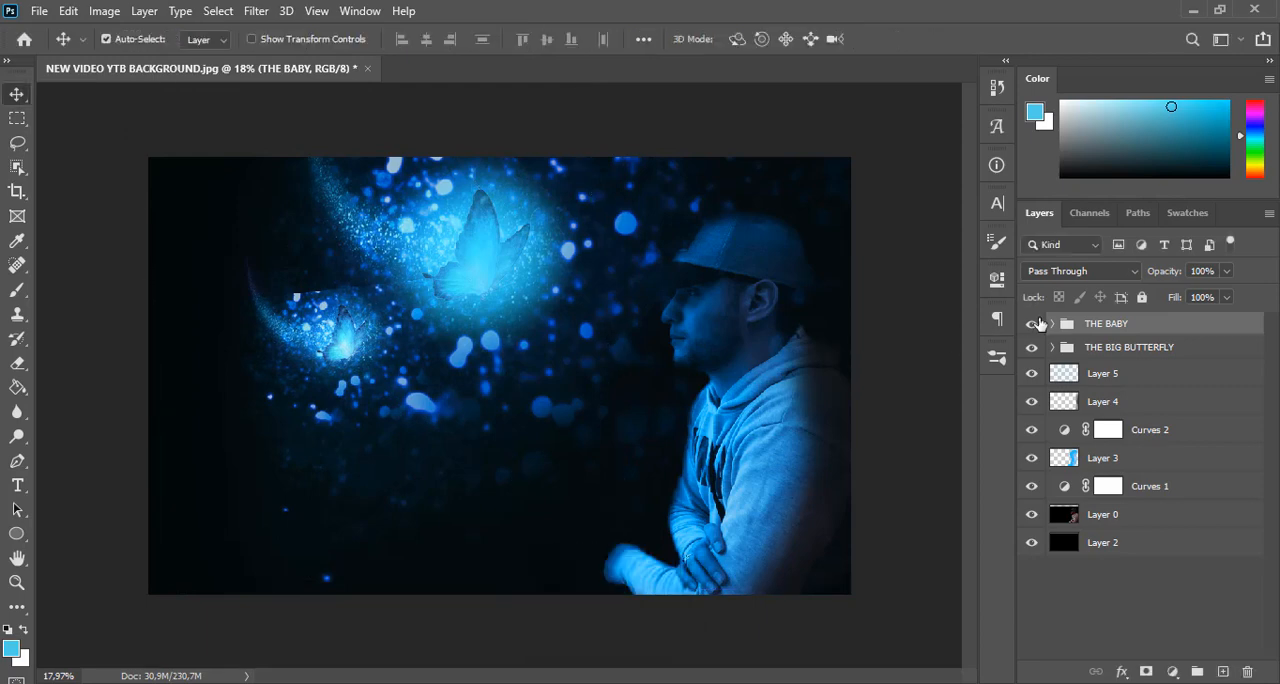
Hide THE BABY, shift THE BIG BUTTERFLY group slightly left and up, enlarge it to about 102%, and apply the transform
{"action": "left_click", "coordinate": [1032, 325]}
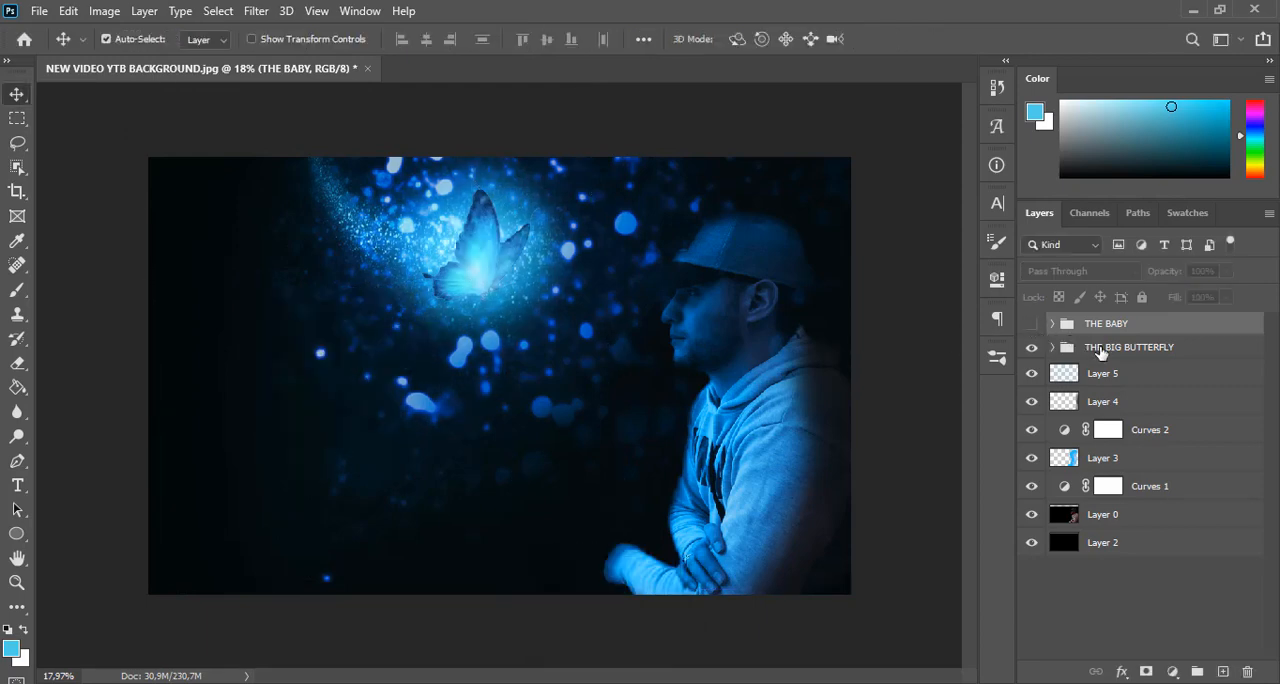
{"action": "left_click", "coordinate": [1100, 350]}
{"action": "key", "text": "ctrl+t"}
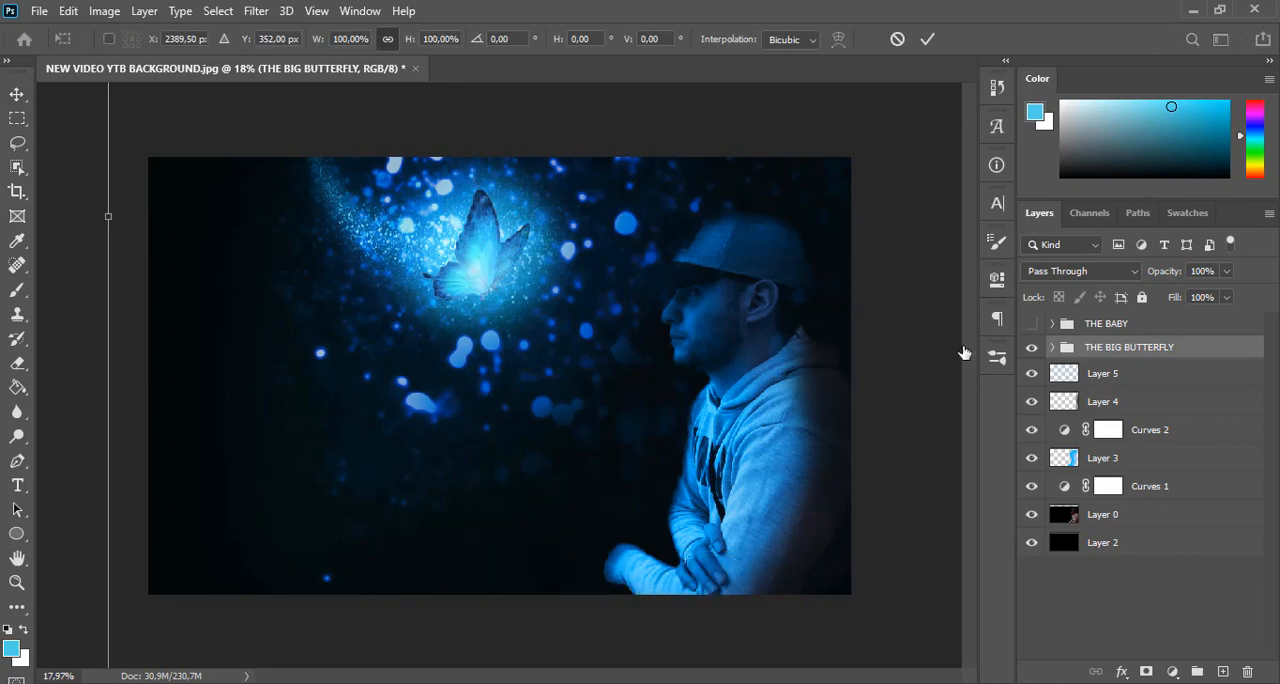
{"action": "left_click_drag", "start_coordinate": [763, 361], "coordinate": [729, 359]}
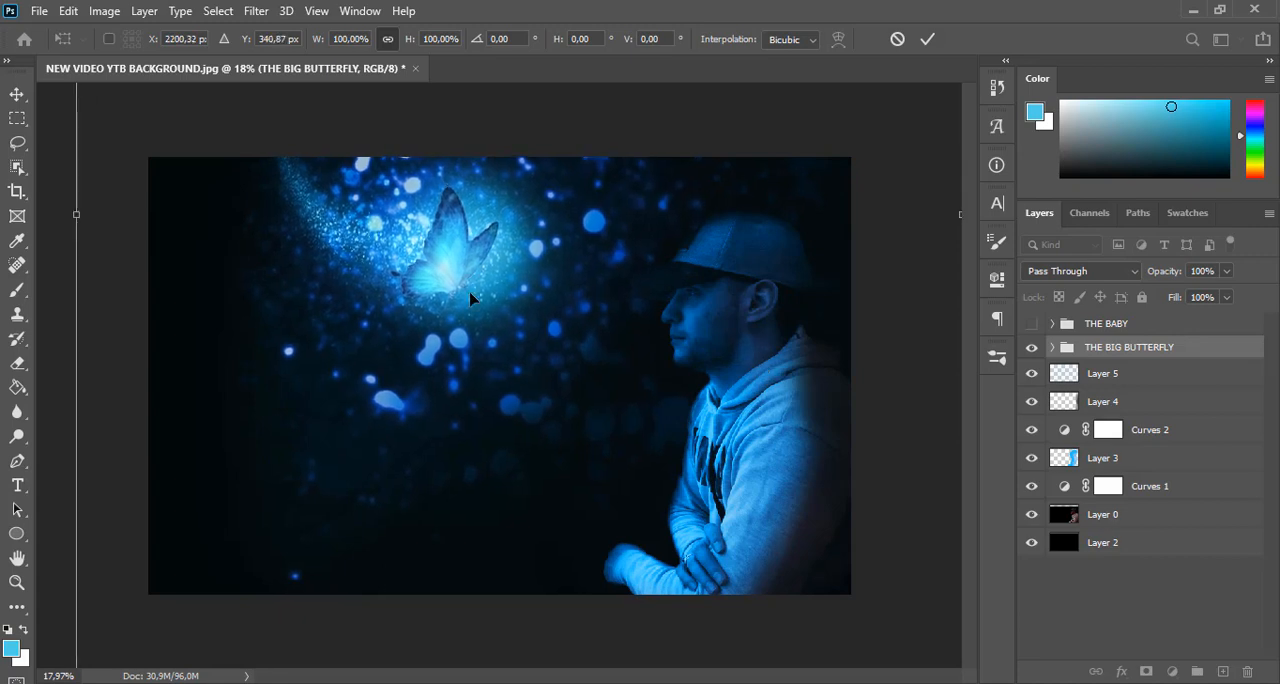
{"action": "left_click_drag", "start_coordinate": [75, 215], "coordinate": [60, 215]}
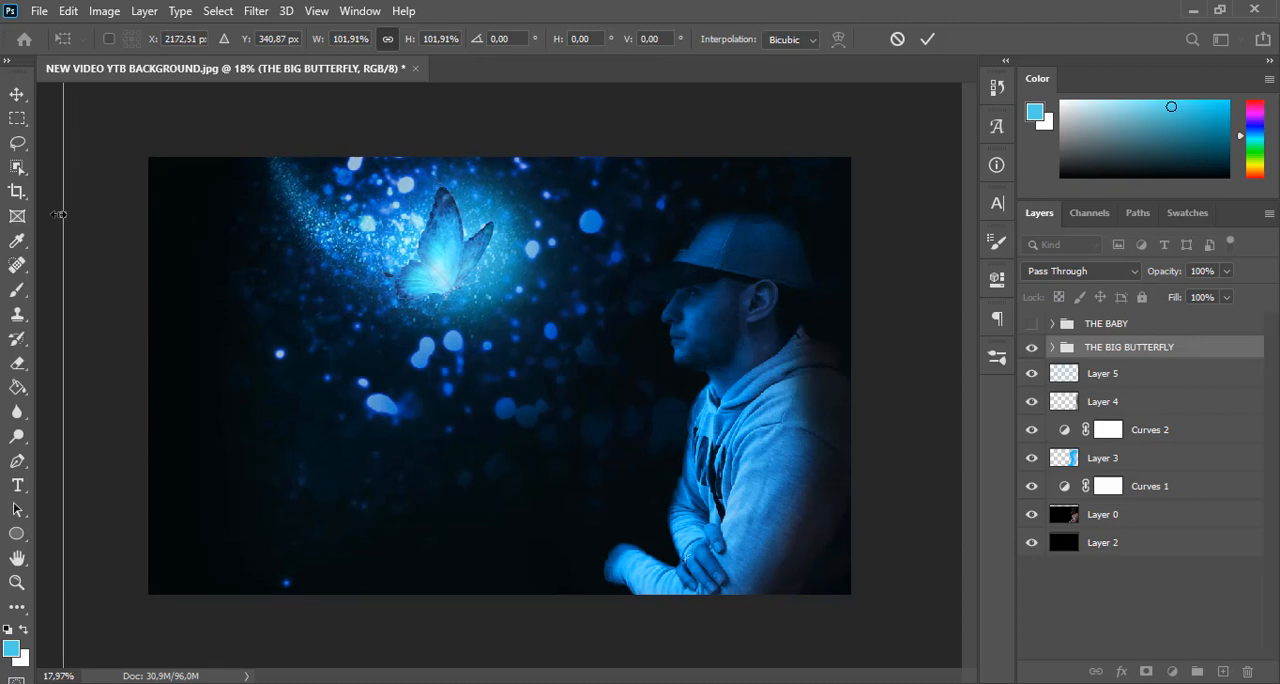
{"action": "key", "text": "ctrl+0"}
{"action": "key", "text": "ctrl+0"}
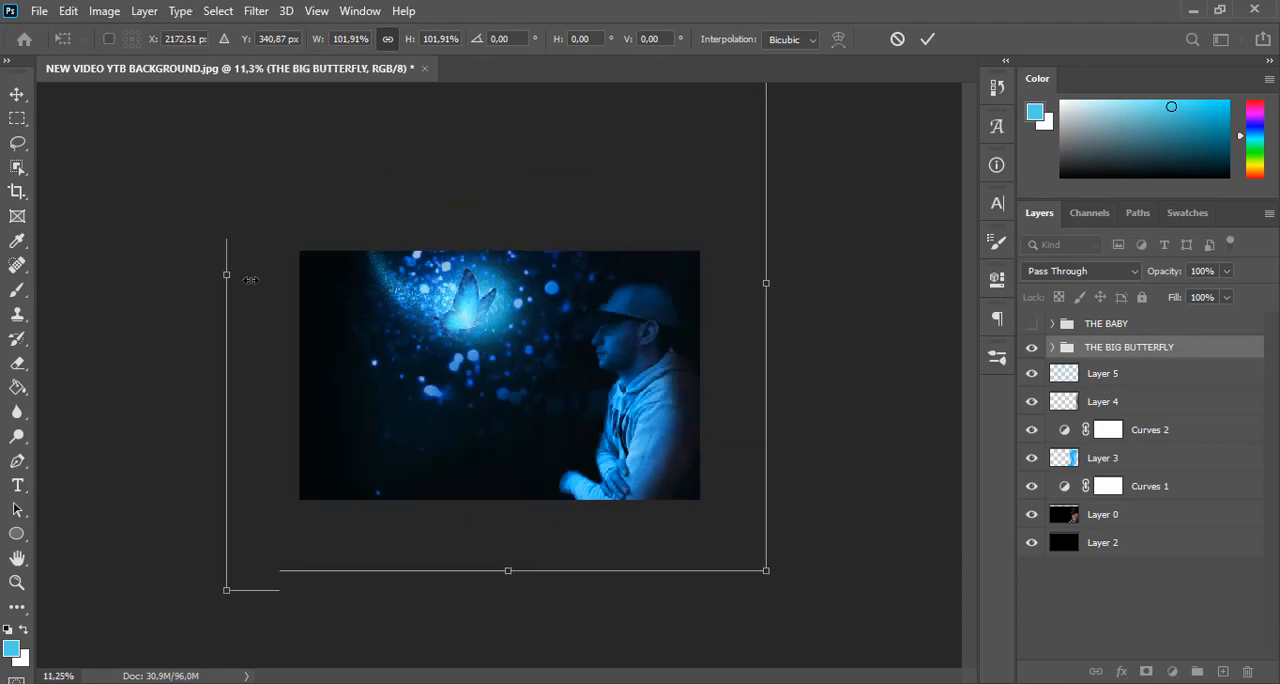
{"action": "key", "text": "Return"}
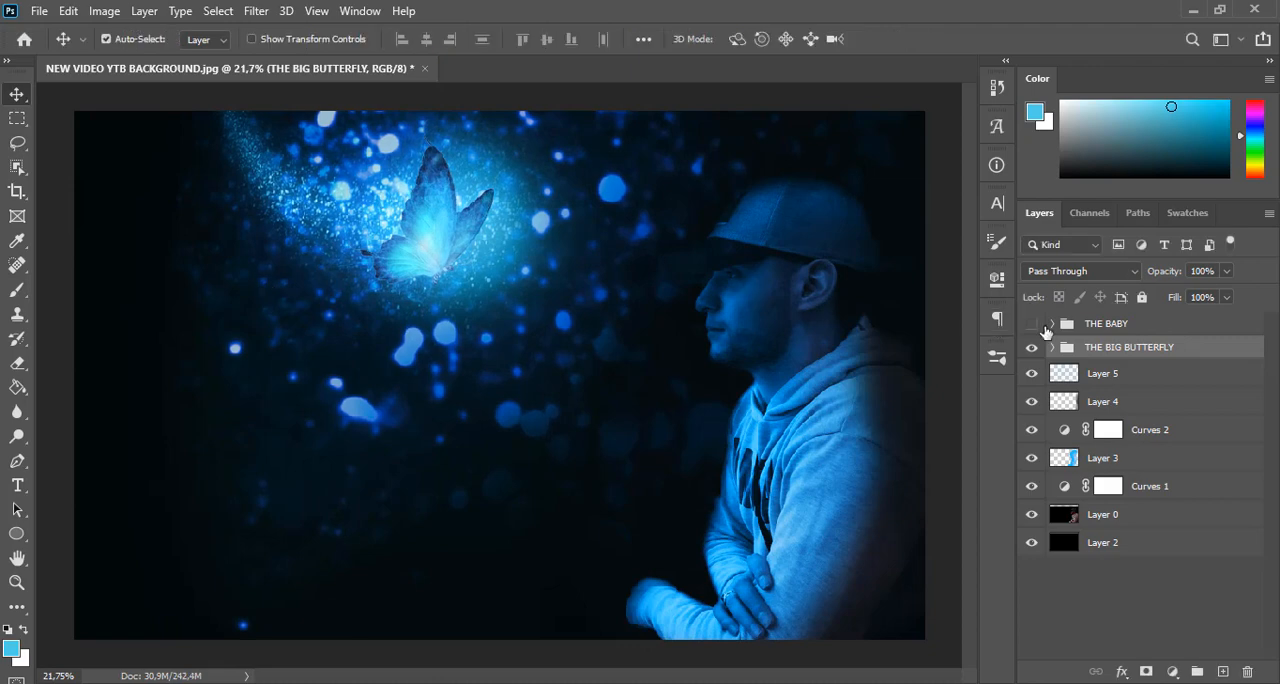
Show THE BABY group and reposition the radial glow of its Gradient Fill 1 onto the small butterfly
{"action": "left_click", "coordinate": [1045, 325]}
{"action": "left_click", "coordinate": [1031, 324]}
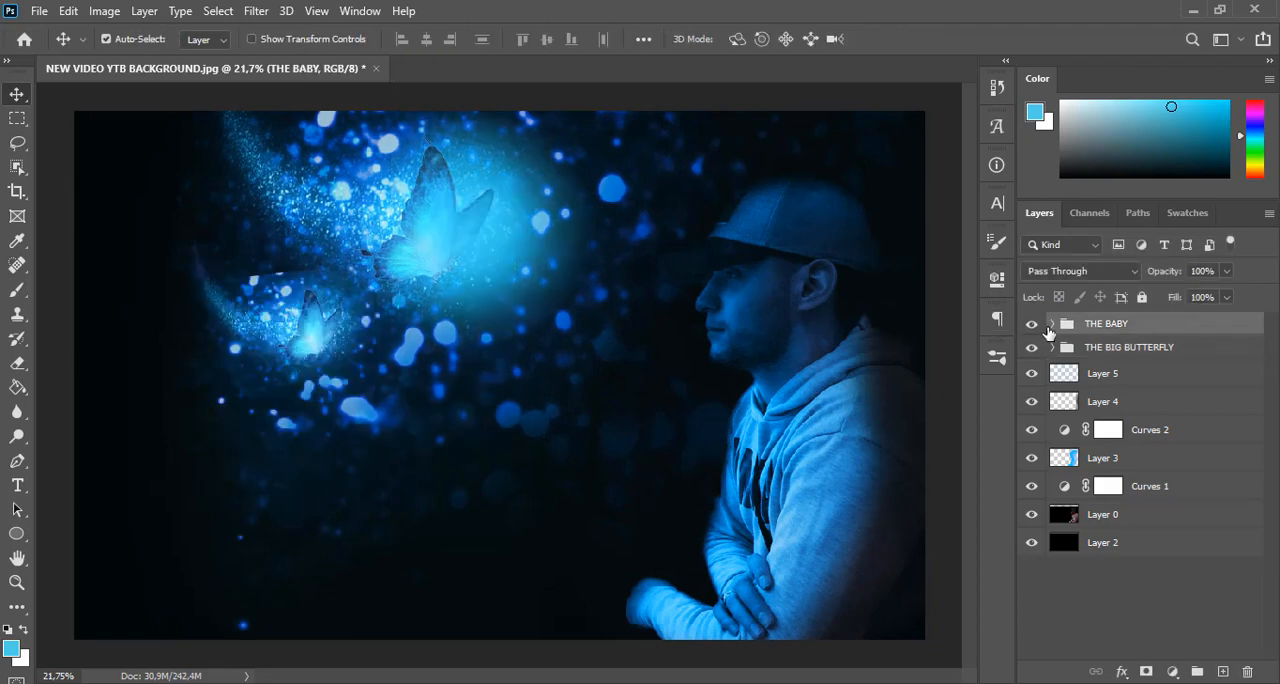
{"action": "left_click", "coordinate": [1052, 324]}
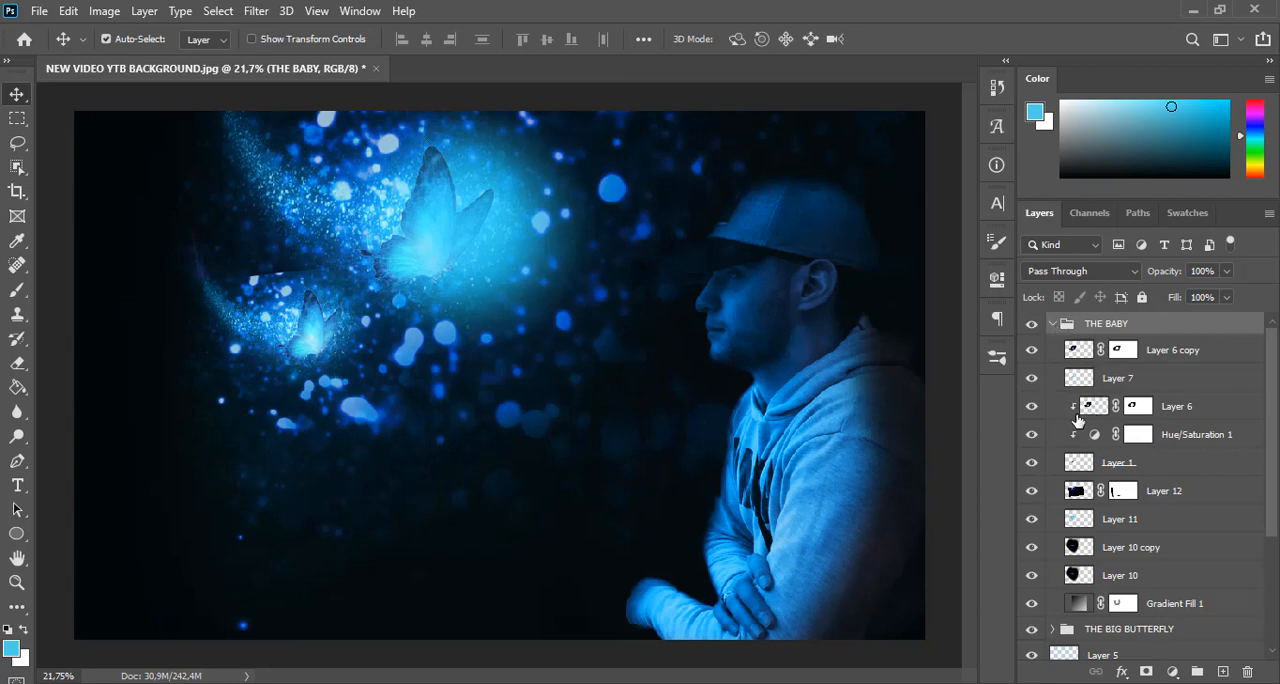
{"action": "left_click", "coordinate": [1031, 606]}
{"action": "left_click", "coordinate": [1031, 606]}
{"action": "double_click", "coordinate": [1077, 606]}
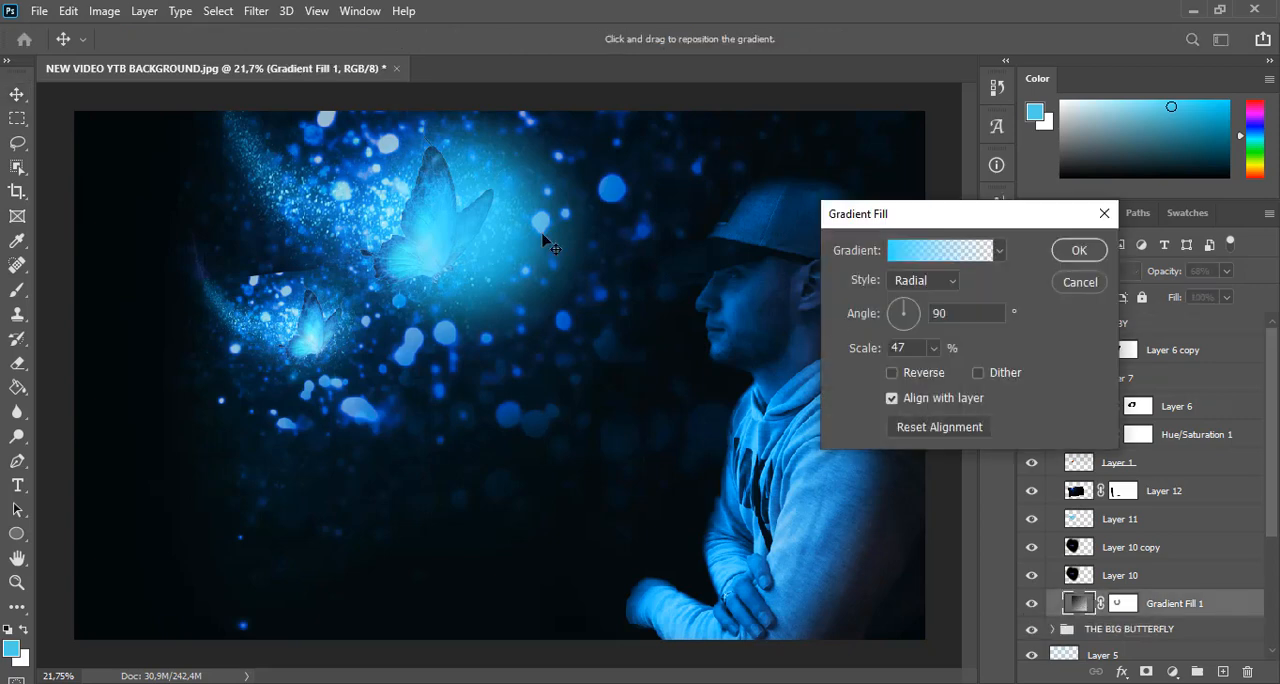
{"action": "left_click_drag", "start_coordinate": [466, 280], "coordinate": [313, 343]}
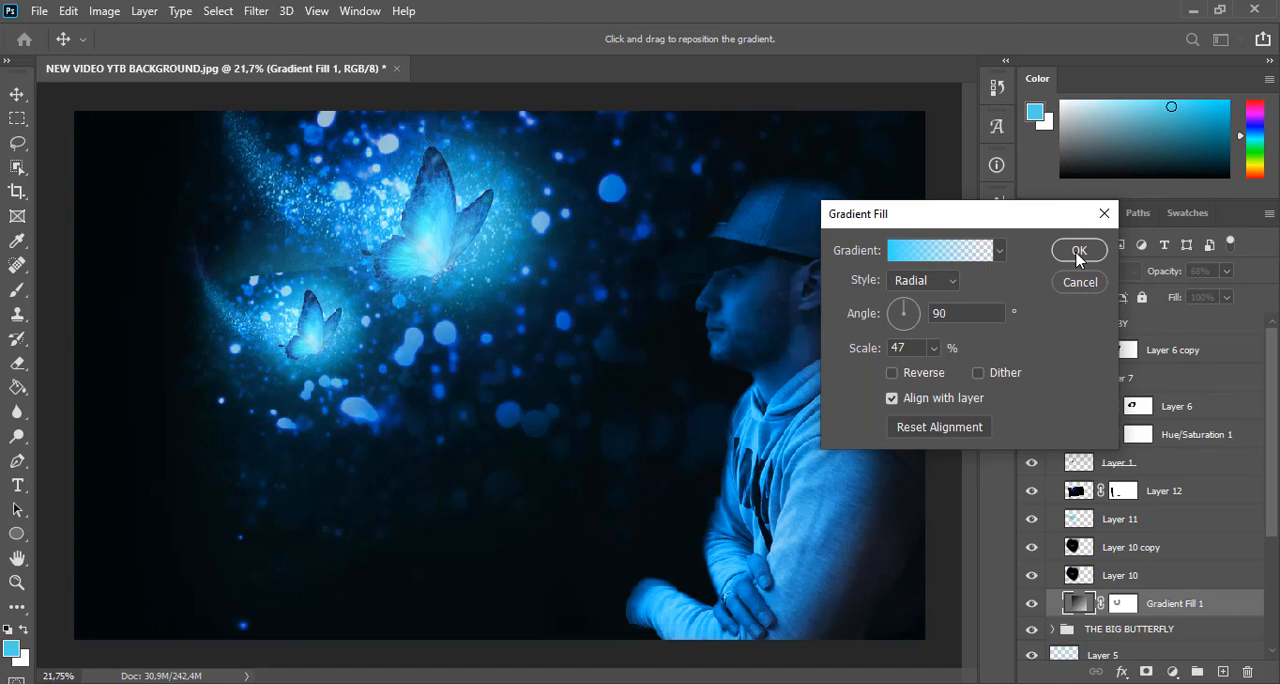
Accept the glow placement and paint black on Gradient Fill 1's mask to remove its overlap around the big butterfly's trail
{"action": "left_click", "coordinate": [1078, 252]}
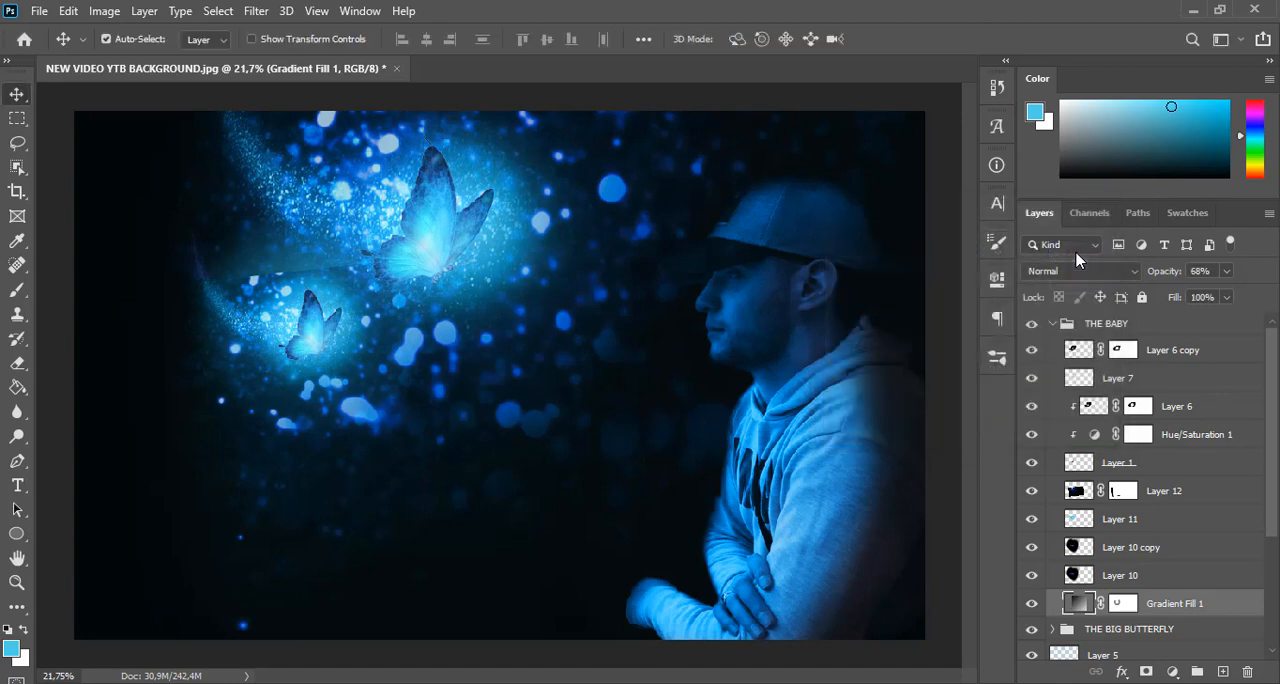
{"action": "left_click", "coordinate": [1124, 604]}
{"action": "left_click", "coordinate": [16, 293]}
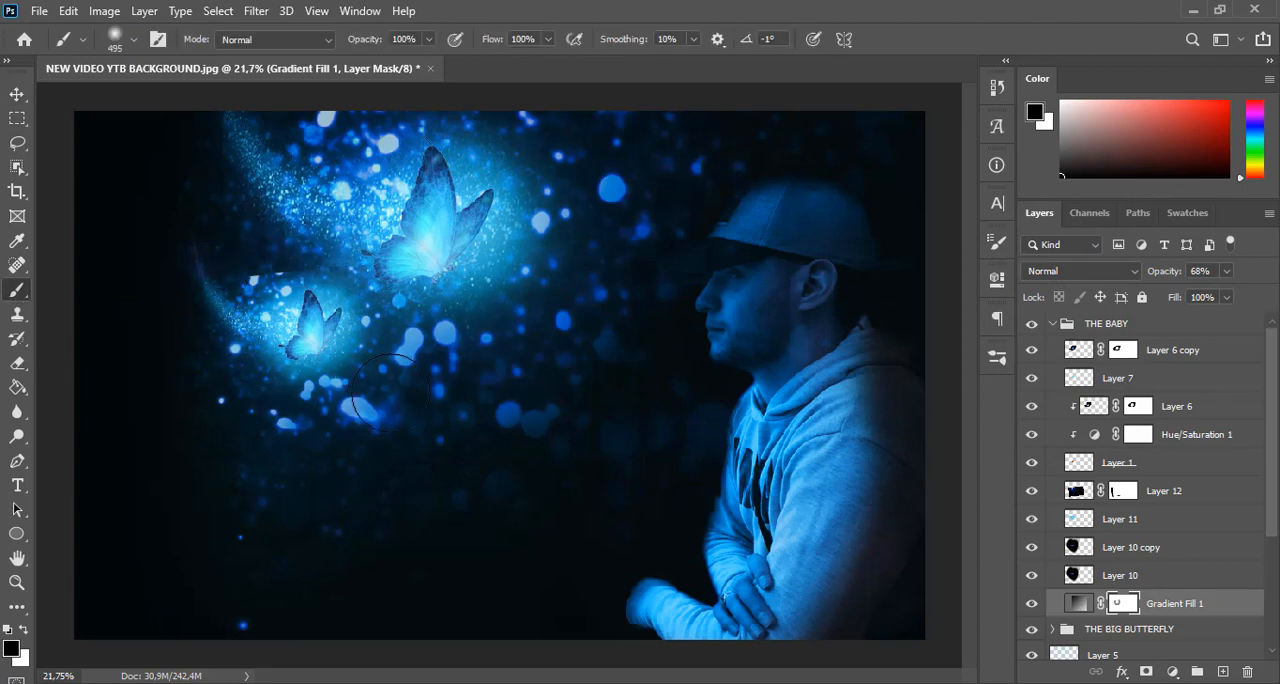
{"action": "left_click_drag", "start_coordinate": [350, 228], "coordinate": [366, 228]}
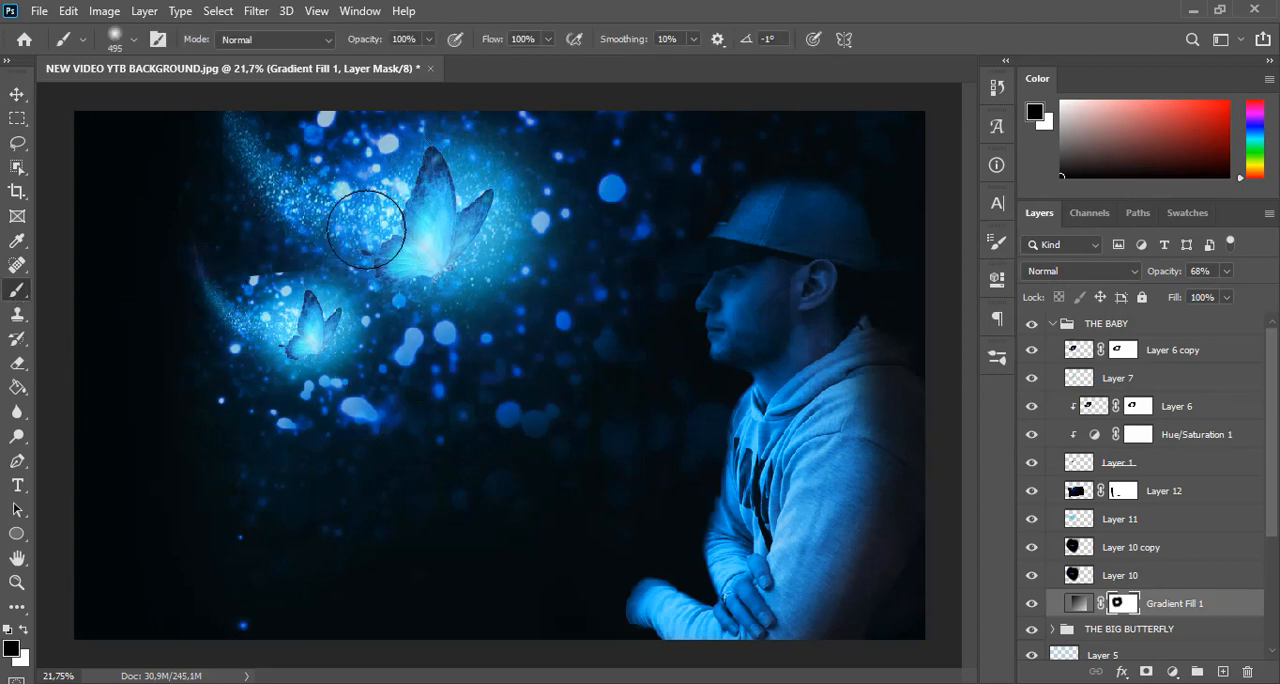
{"action": "left_click", "coordinate": [17, 94]}
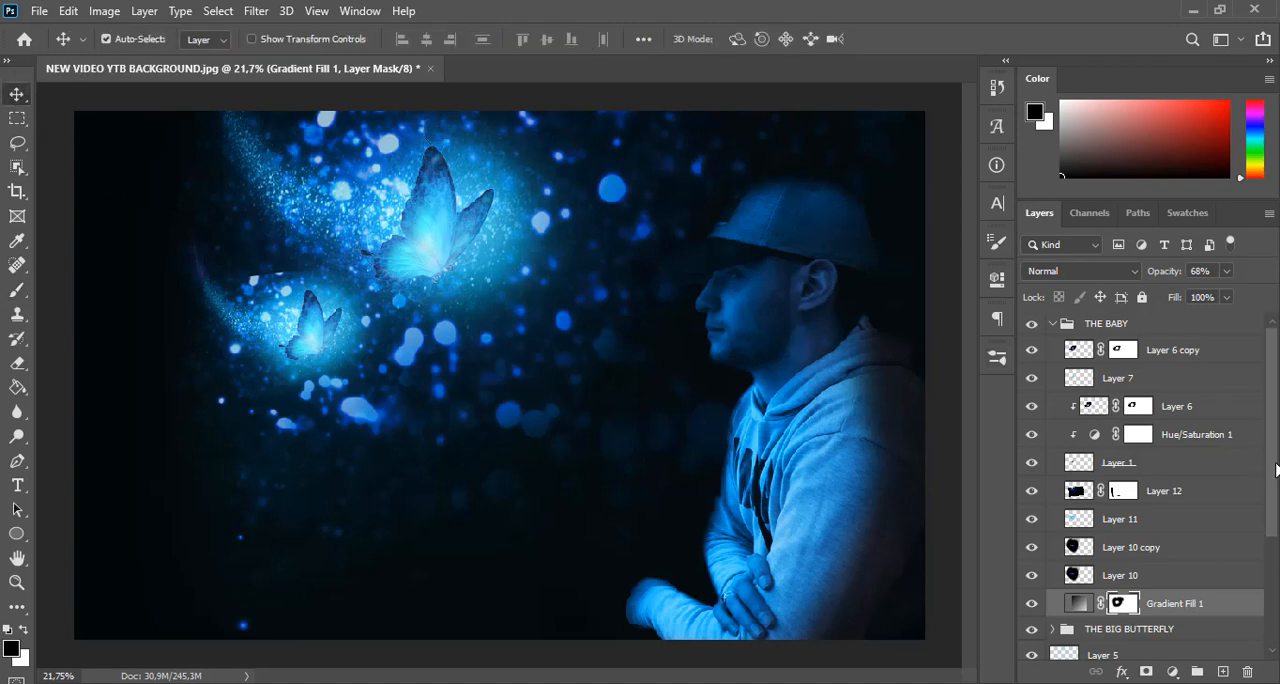
Enlarge THE BABY group to about 102%, shift it slightly right and up toward the big butterfly, and apply the transform
{"action": "left_click", "coordinate": [1053, 324]}
{"action": "left_click", "coordinate": [1106, 324]}
{"action": "key", "text": "ctrl+t"}
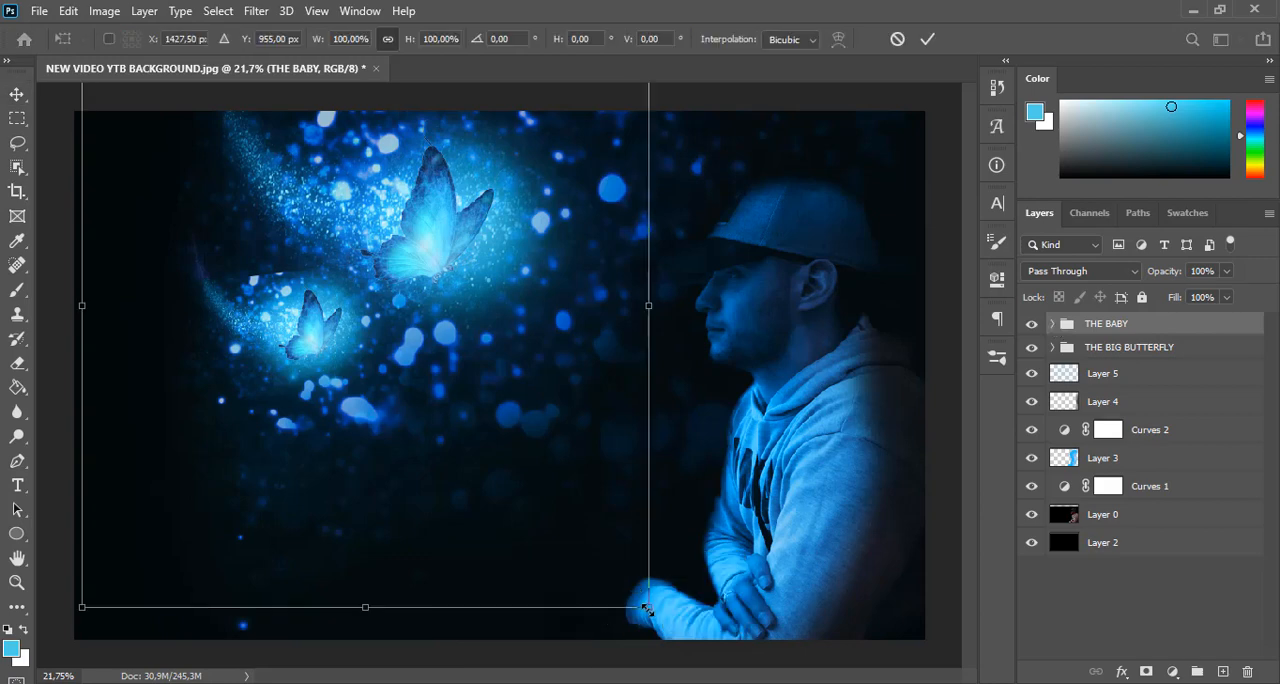
{"action": "left_click_drag", "start_coordinate": [646, 608], "coordinate": [663, 612]}
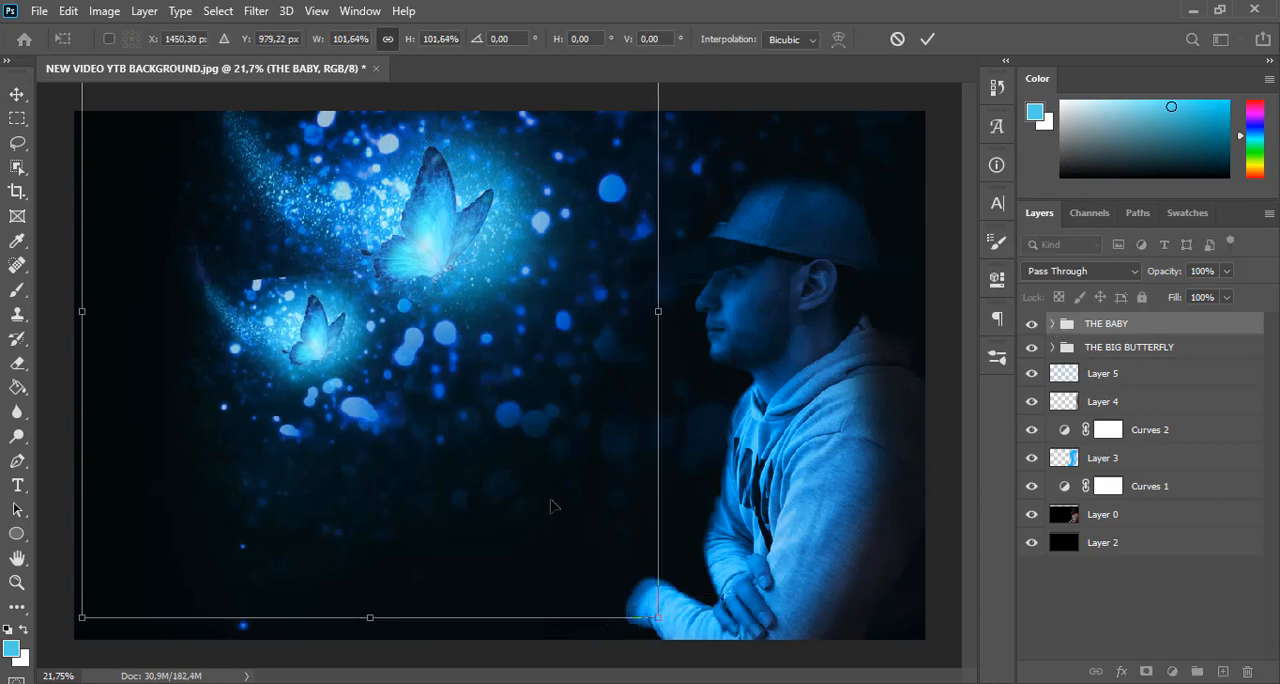
{"action": "mouse_move", "coordinate": [551, 506]}
{"action": "left_mouse_down"}
{"action": "mouse_move", "coordinate": [566, 480]}
{"action": "mouse_move", "coordinate": [566, 491]}
{"action": "left_mouse_up"}
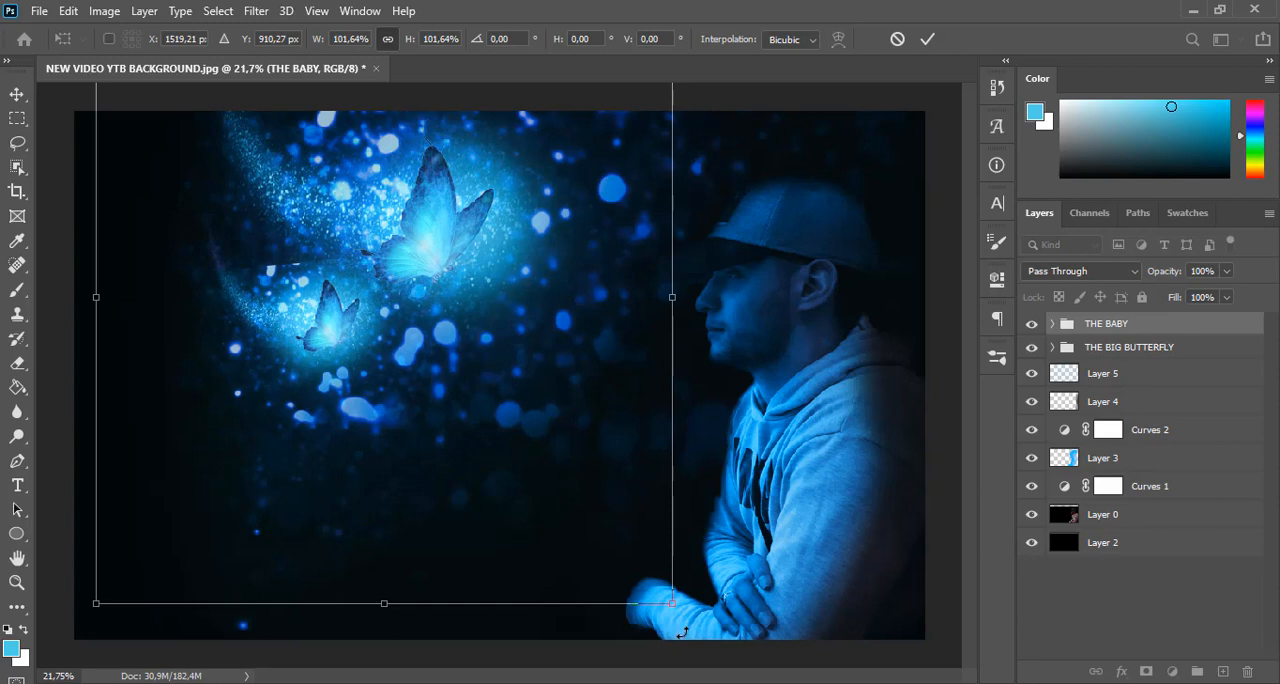
{"action": "left_click_drag", "start_coordinate": [620, 582], "coordinate": [585, 547]}
{"action": "key", "text": "Return"}
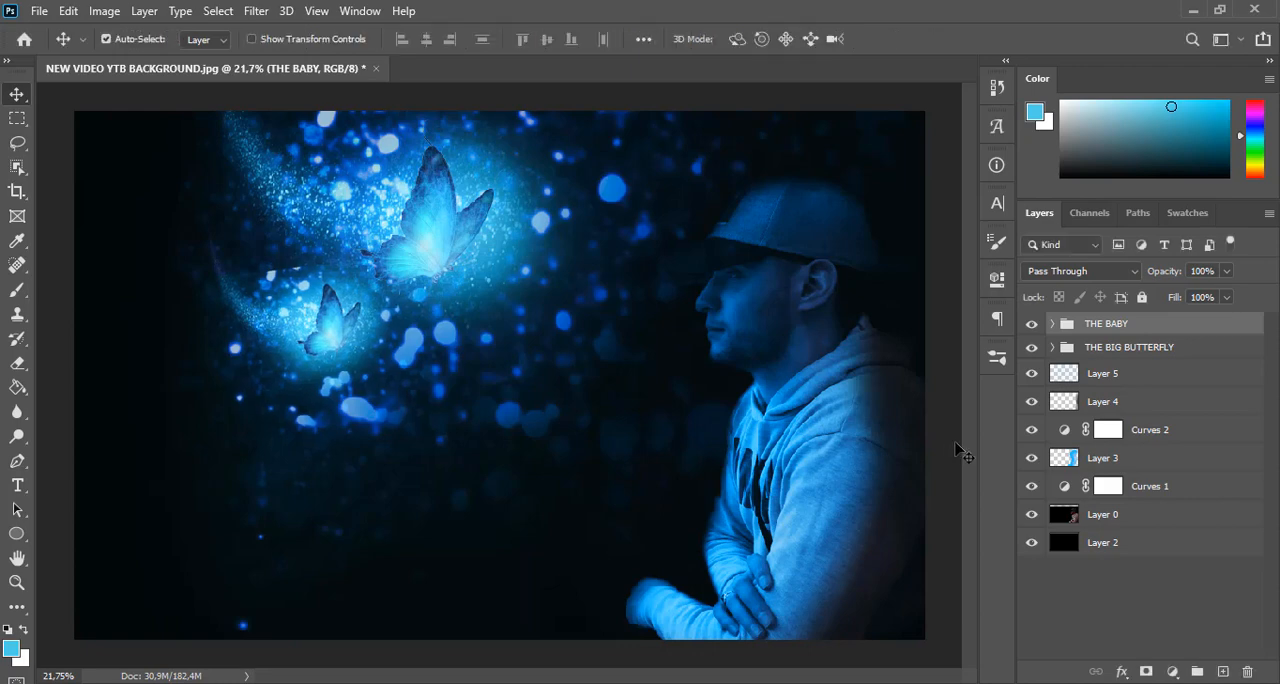
Add a layer mask to THE BABY group and soften its stray edges with black brush strokes, reducing the brush opacity to 49%
{"action": "left_click", "coordinate": [1146, 672]}
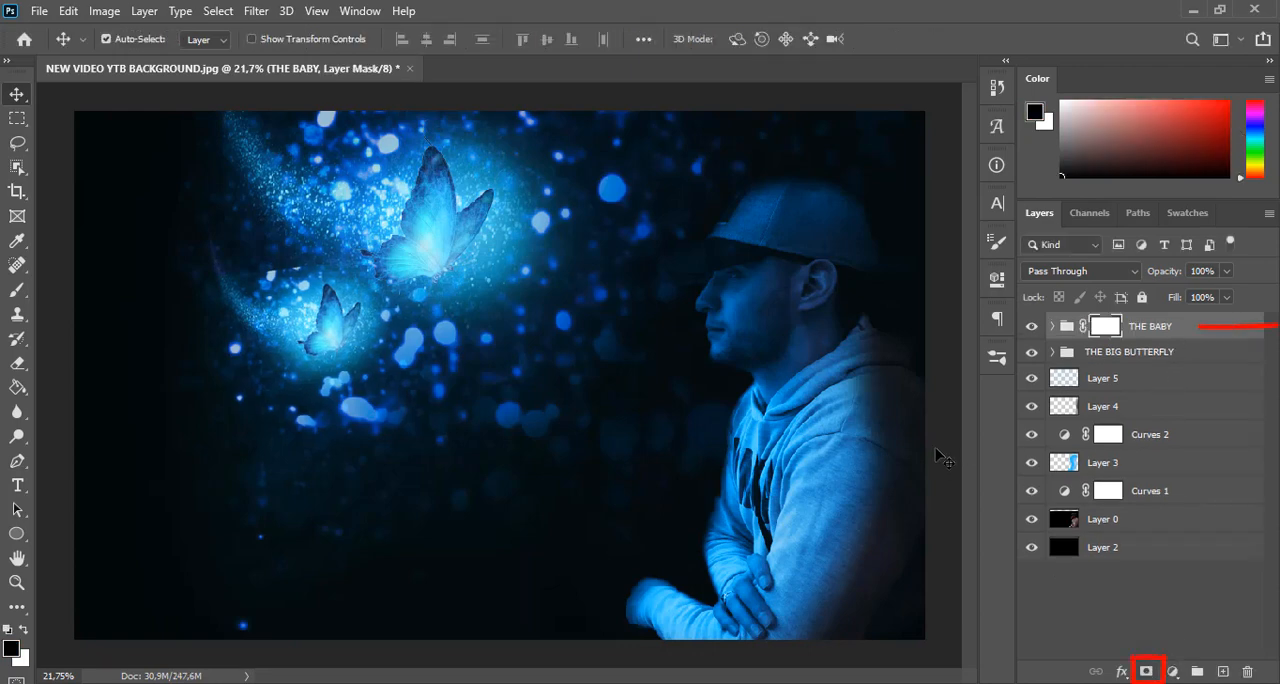
{"action": "left_click", "coordinate": [17, 290]}
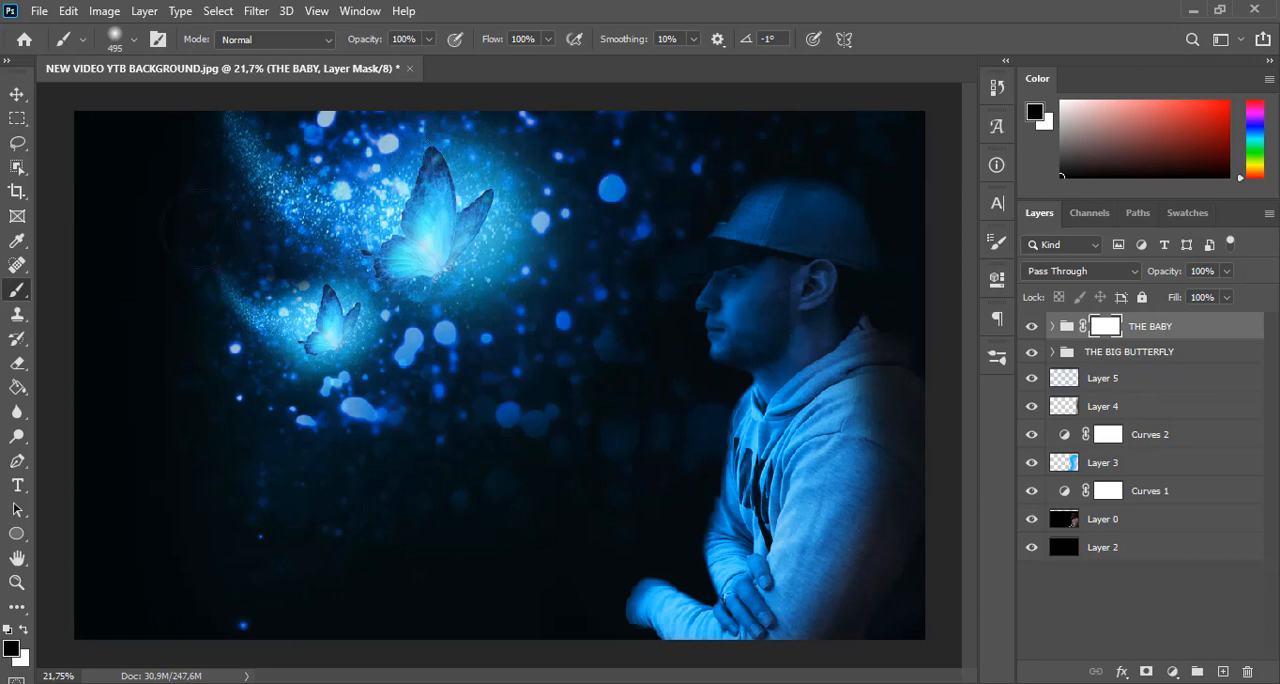
{"action": "left_click_drag", "start_coordinate": [151, 446], "coordinate": [153, 448]}
{"action": "left_click_drag", "start_coordinate": [373, 43], "coordinate": [341, 43]}
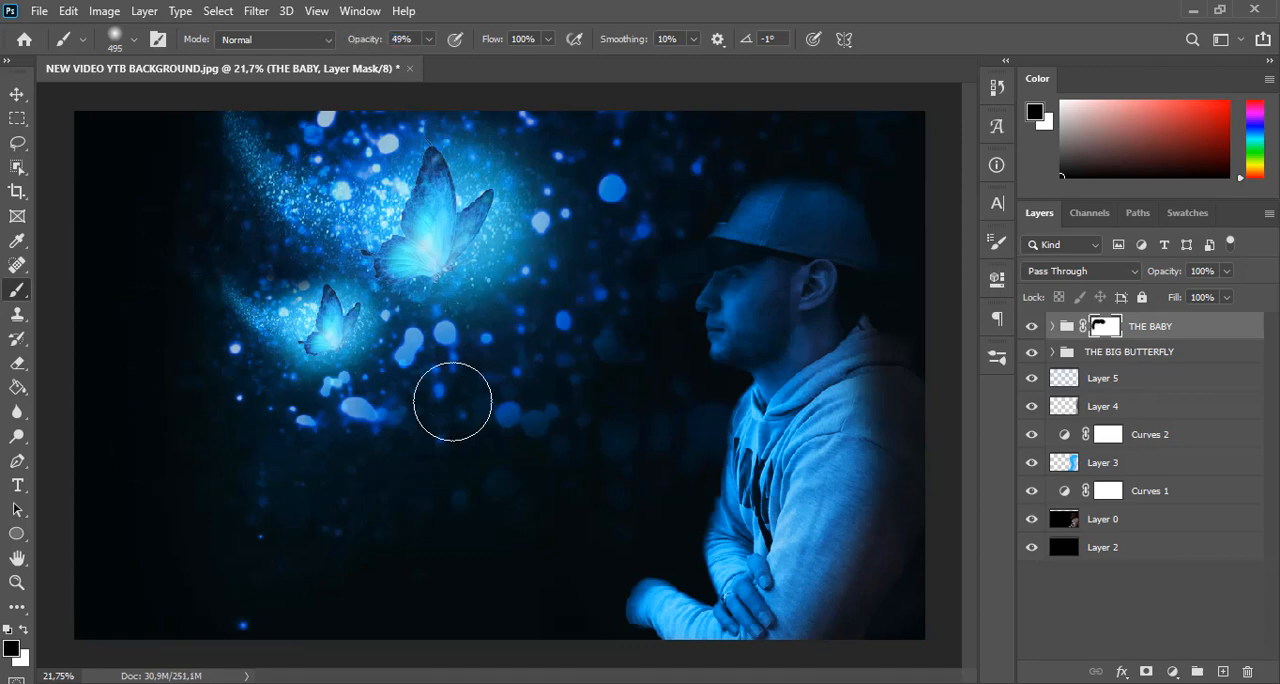
{"action": "left_click_drag", "start_coordinate": [290, 425], "coordinate": [328, 371]}
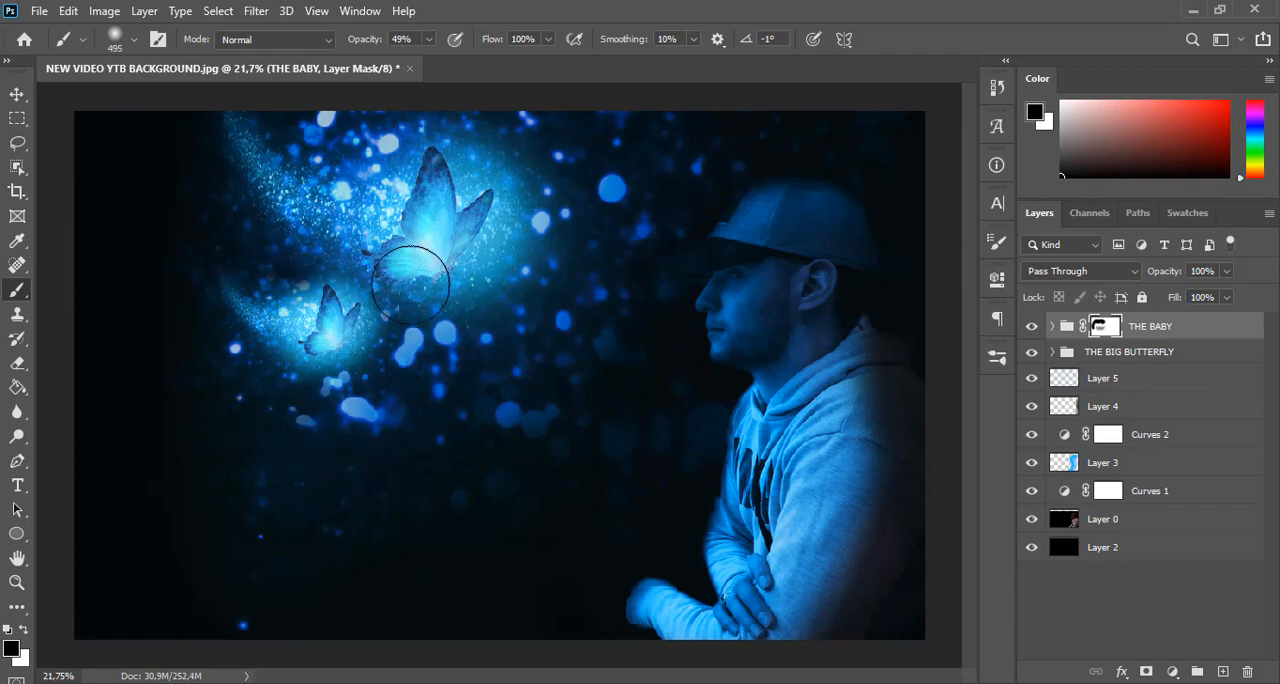
{"action": "left_click", "coordinate": [17, 94]}
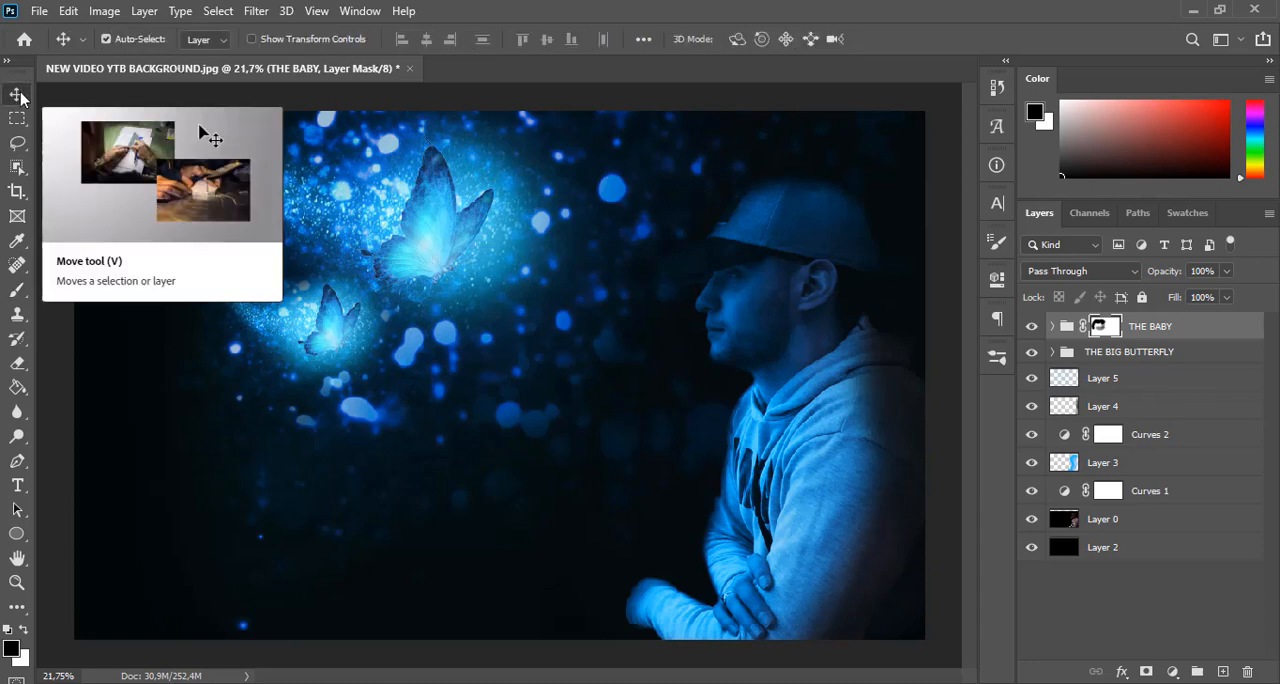
Create a new layer above THE BABY group and set the soft round brush to 1102 px and 18% opacity
{"action": "left_click", "coordinate": [1188, 330]}
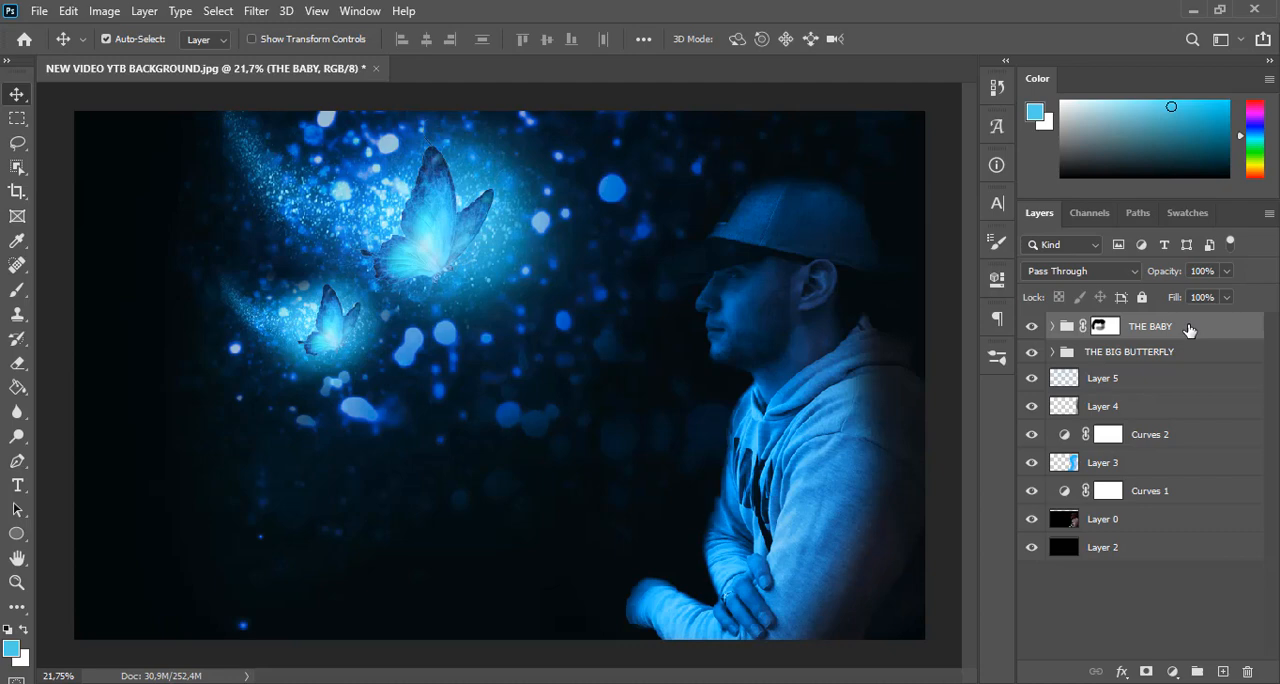
{"action": "left_click", "coordinate": [1223, 673]}
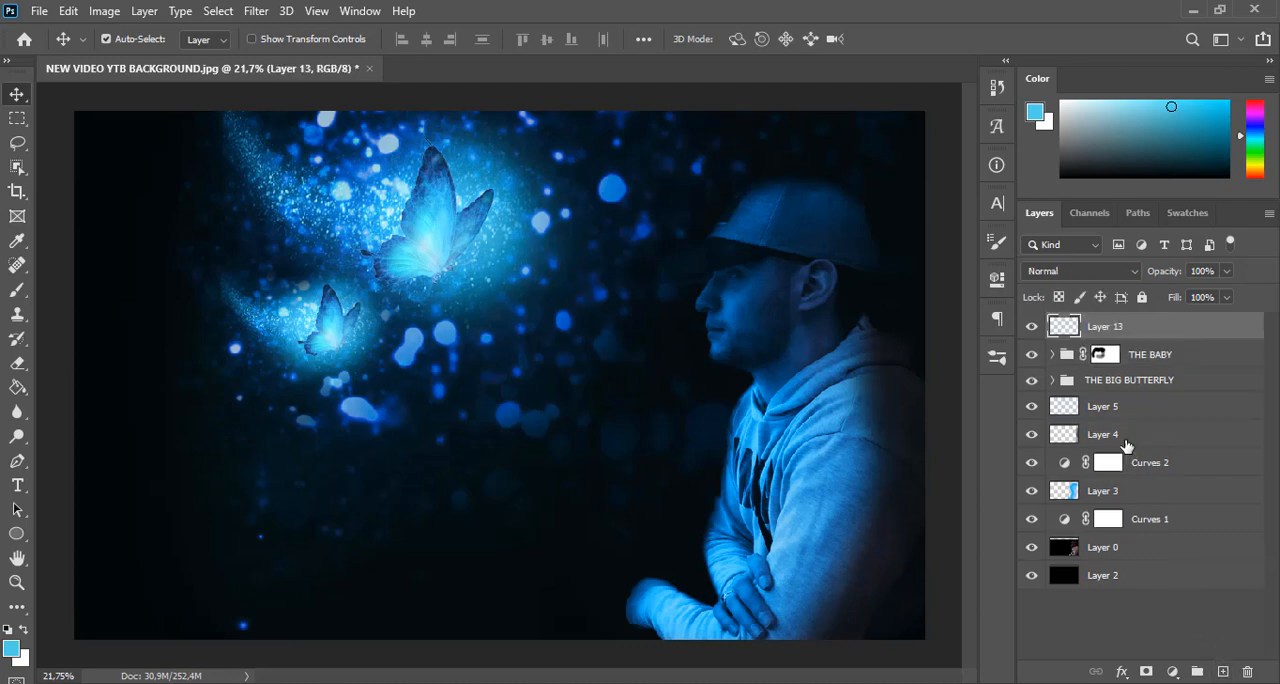
{"action": "left_click", "coordinate": [24, 289]}
{"action": "left_click", "coordinate": [133, 40]}
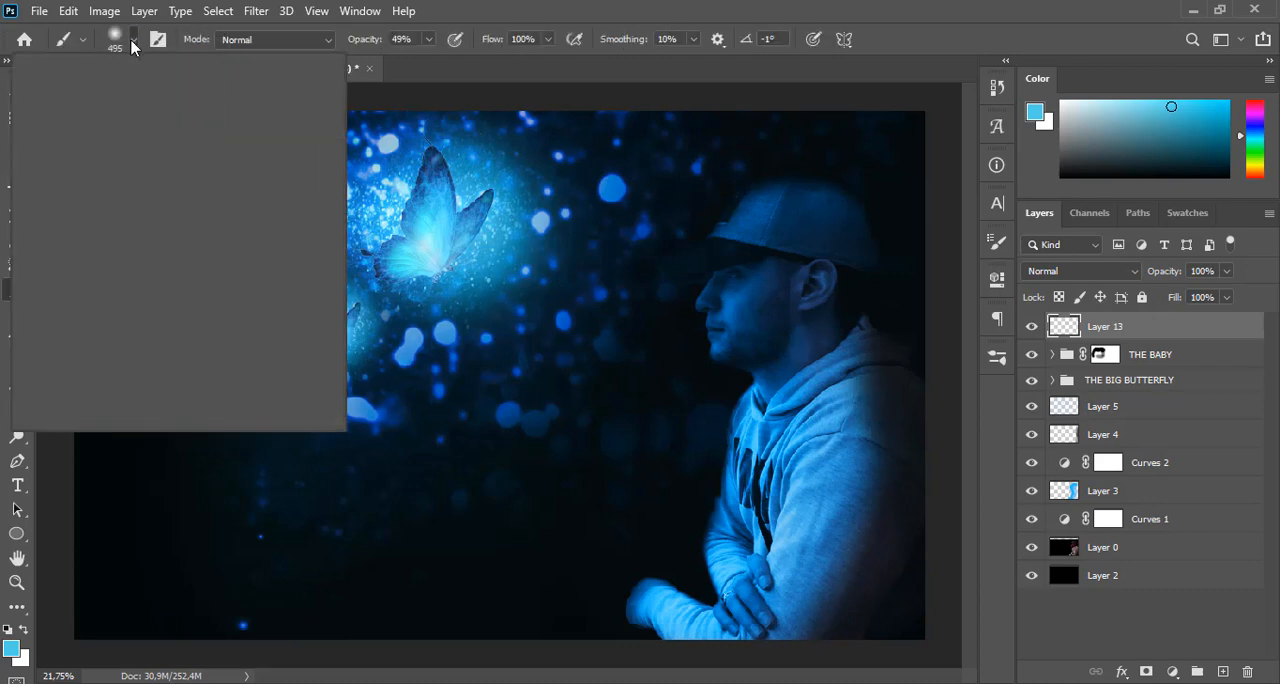
{"action": "left_click_drag", "start_coordinate": [209, 102], "coordinate": [213, 100]}
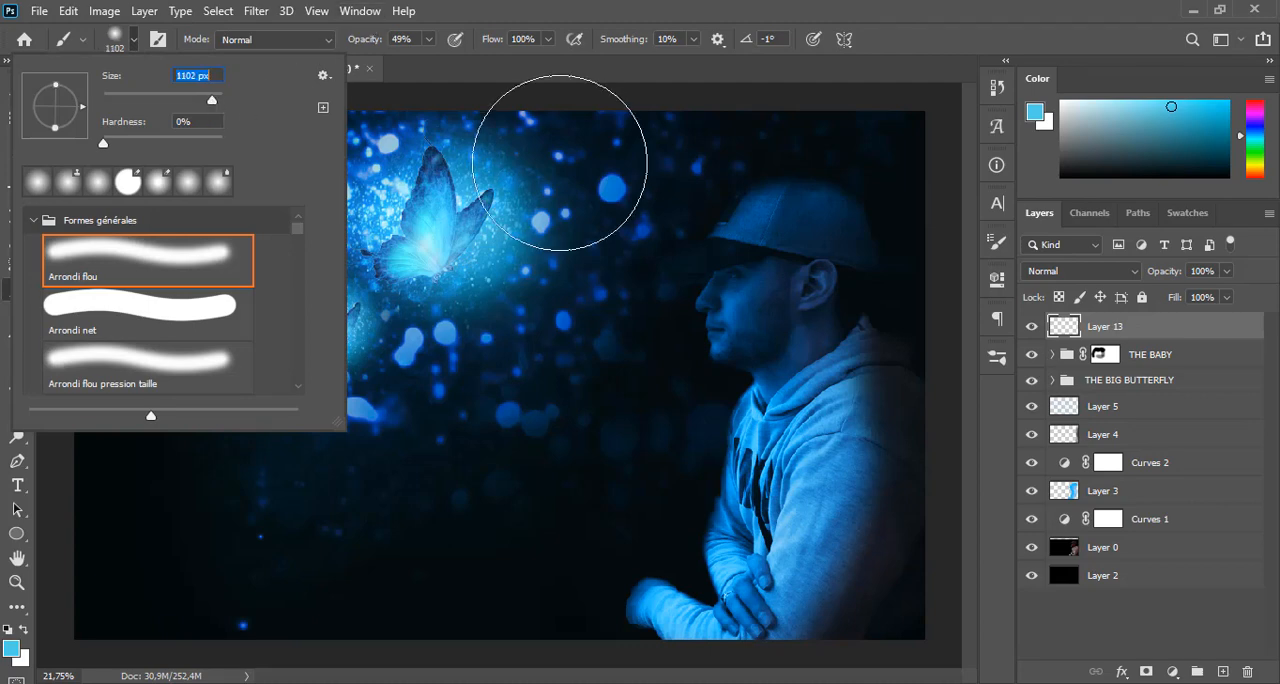
{"action": "left_click", "coordinate": [547, 8]}
{"action": "left_click_drag", "start_coordinate": [366, 40], "coordinate": [347, 40]}
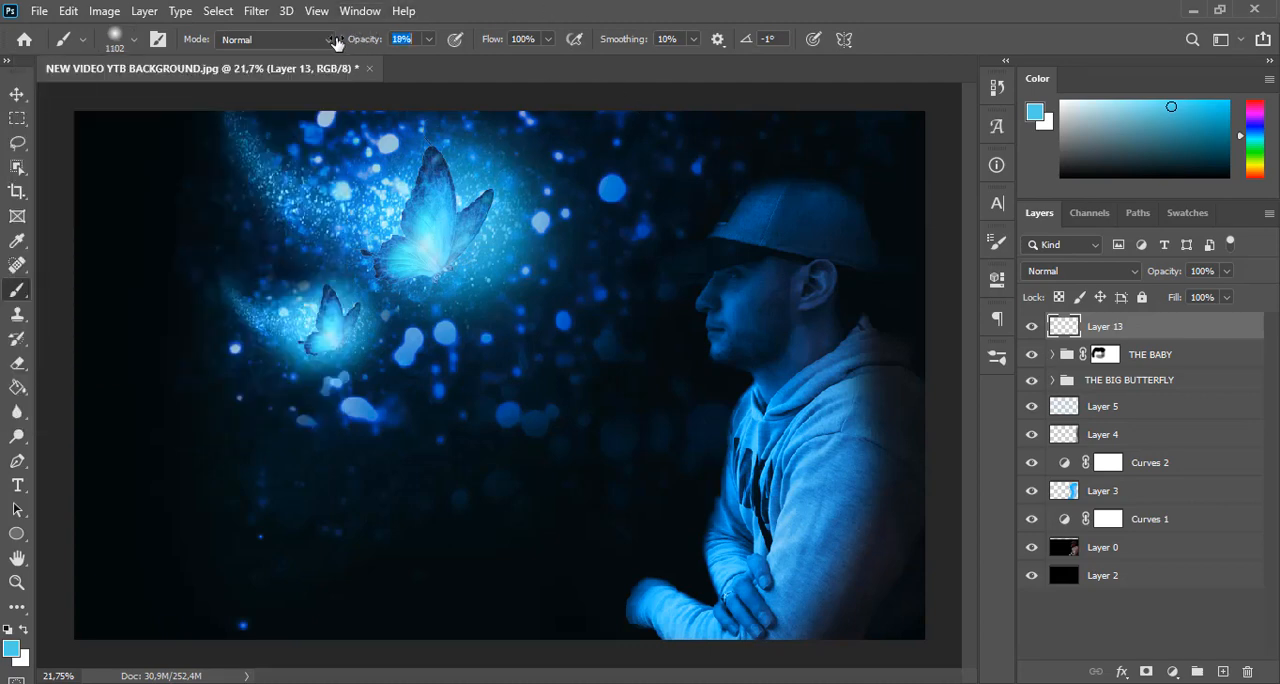
Paint a haze of blue sampled from the big butterfly across the scene at 13% brush opacity, and lower the layer's opacity to 72%
{"action": "left_click", "coordinate": [427, 225], "text": "alt"}
{"action": "left_click", "coordinate": [437, 187], "text": "alt"}
{"action": "left_click_drag", "start_coordinate": [337, 40], "coordinate": [330, 40]}
{"action": "left_click", "coordinate": [430, 230]}
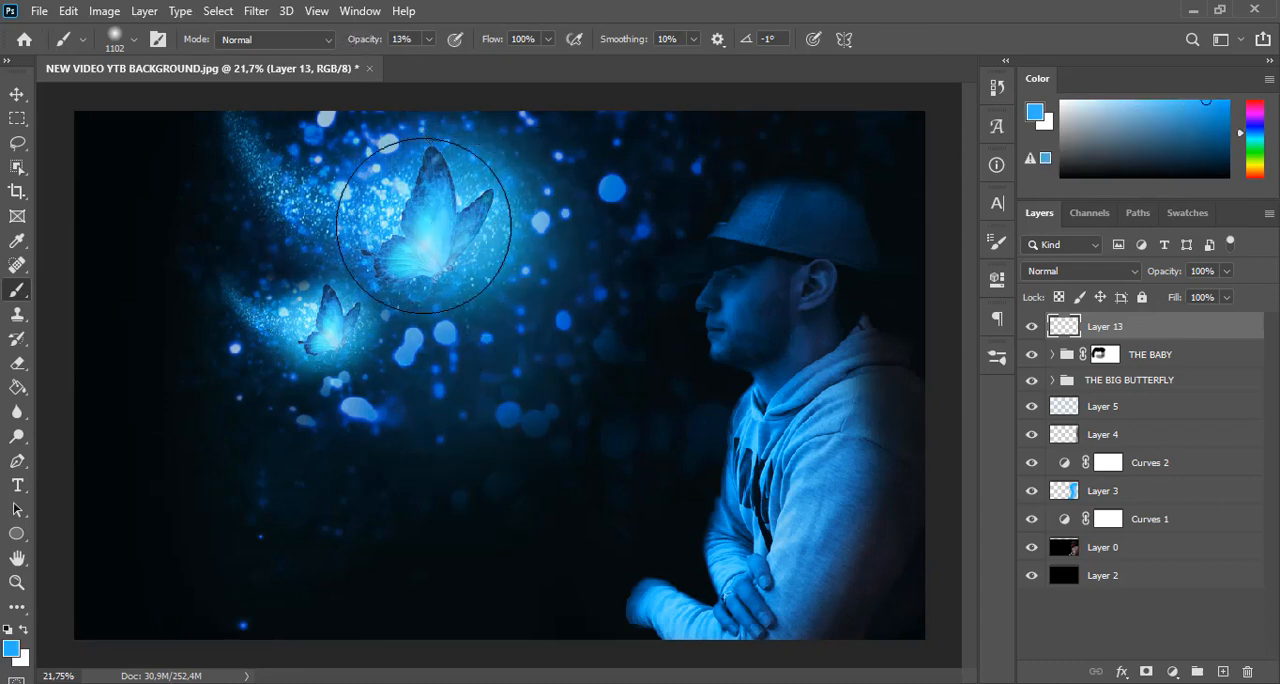
{"action": "mouse_move", "coordinate": [218, 240]}
{"action": "left_mouse_down"}
{"action": "mouse_move", "coordinate": [249, 456]}
{"action": "mouse_move", "coordinate": [288, 499]}
{"action": "left_mouse_up"}
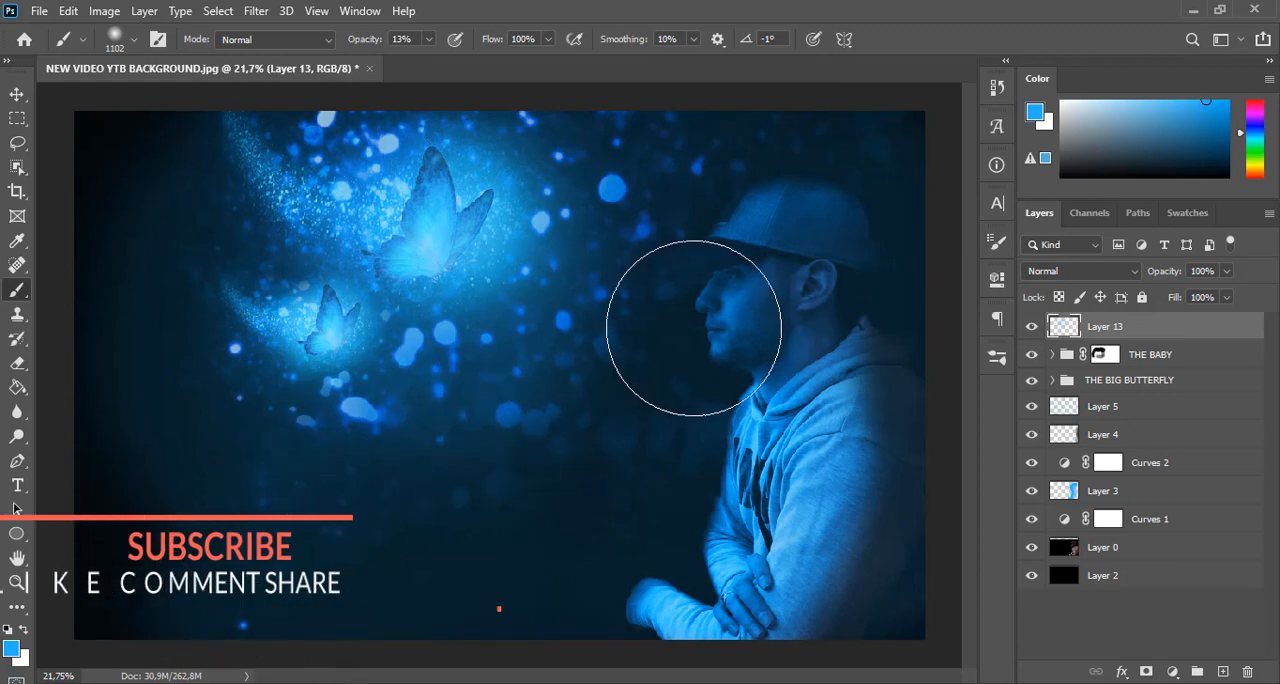
{"action": "key", "text": "ctrl+z"}
{"action": "left_click", "coordinate": [17, 94]}
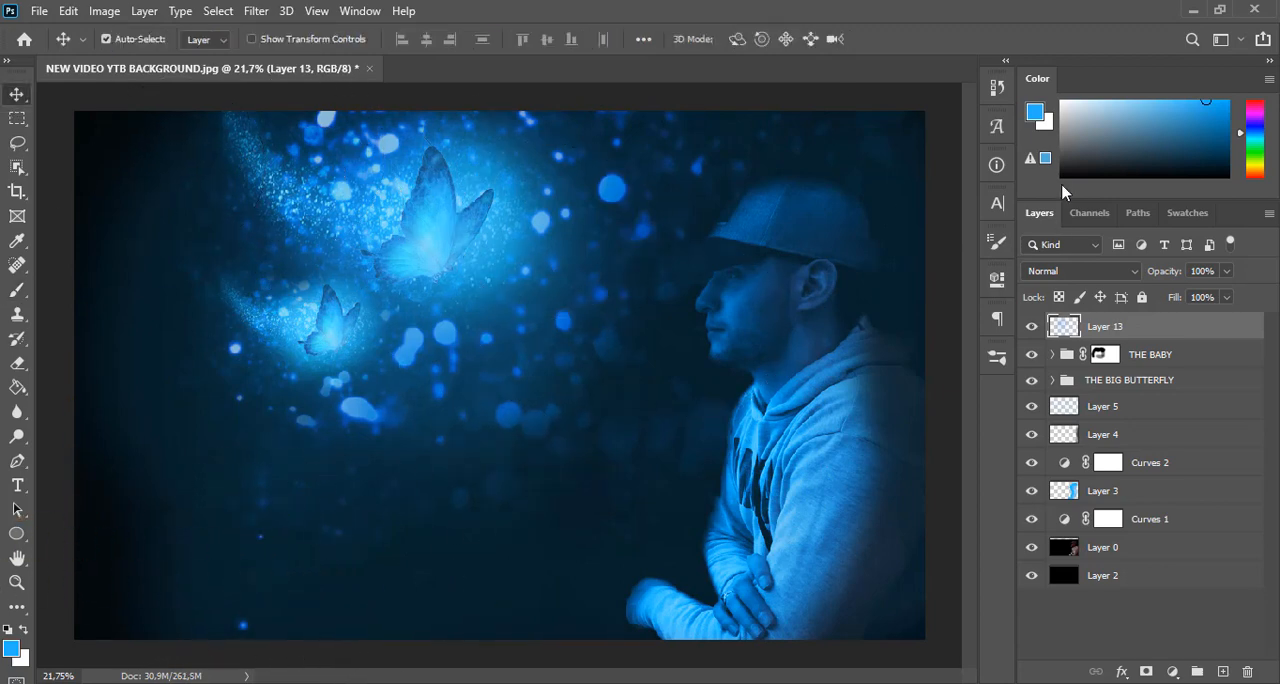
{"action": "left_click_drag", "start_coordinate": [1172, 276], "coordinate": [1160, 277]}
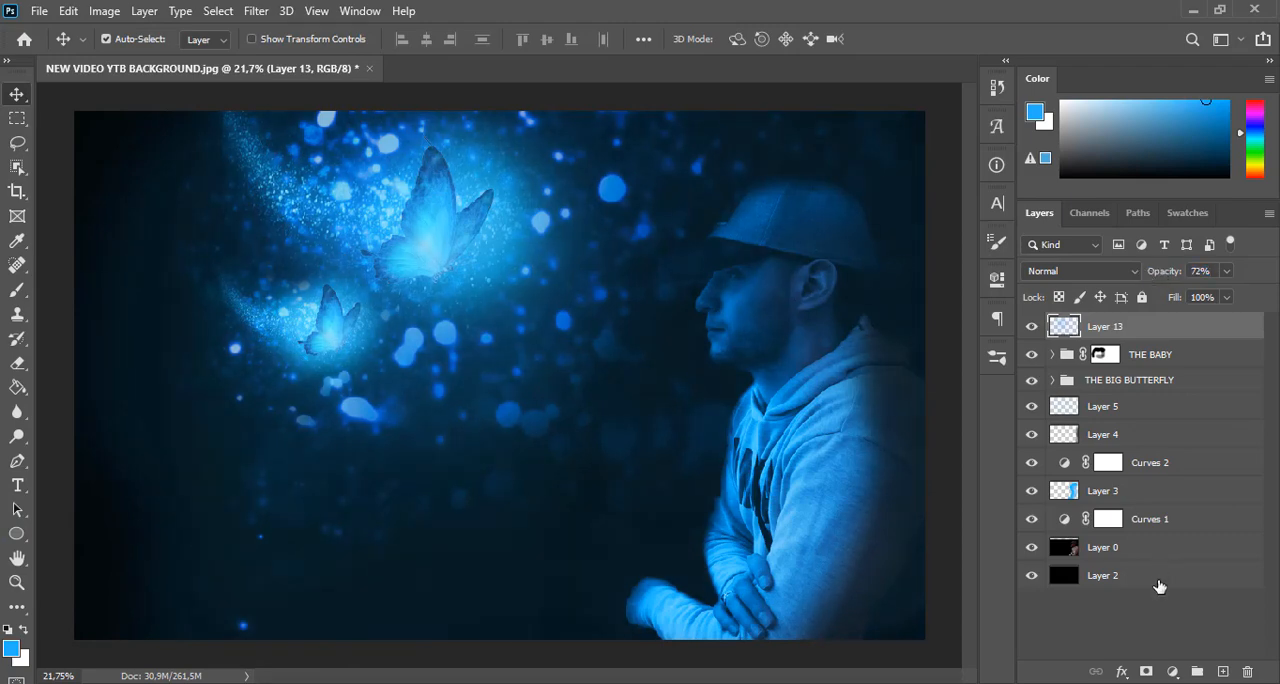
Crop the dark strip off the image's left side and lower Layer 13's opacity to 51%
{"action": "left_click", "coordinate": [1120, 576]}
{"action": "key", "text": "c"}
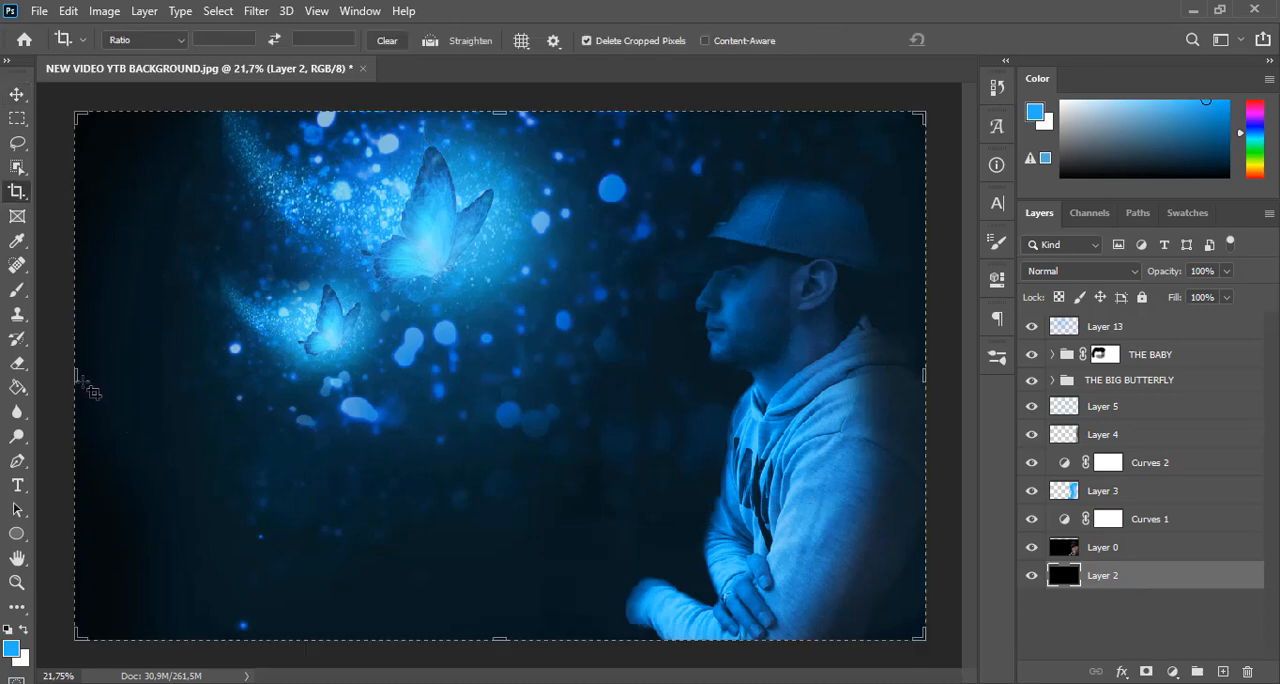
{"action": "left_click_drag", "start_coordinate": [73, 378], "coordinate": [145, 371]}
{"action": "key", "text": "Return"}
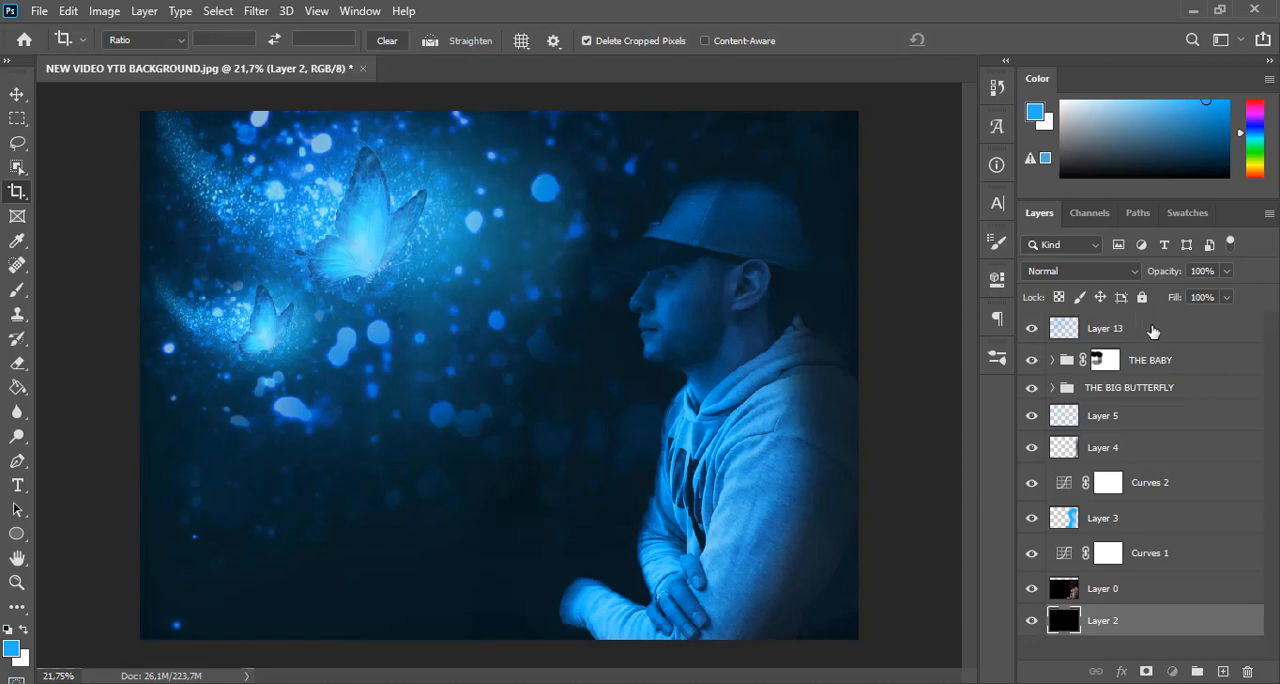
{"action": "left_click", "coordinate": [1153, 331]}
{"action": "left_click_drag", "start_coordinate": [1172, 273], "coordinate": [1160, 275]}
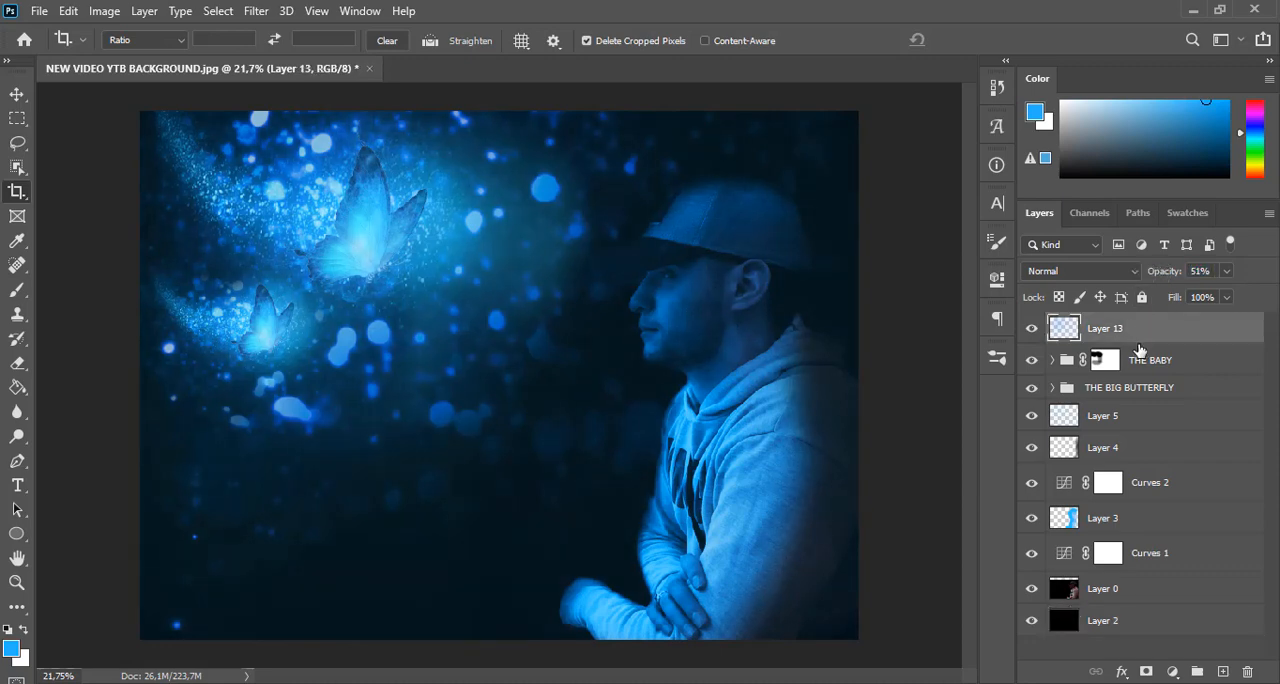
Nudge THE BIG BUTTERFLY group slightly right and up with Free Transform and apply it
{"action": "left_click", "coordinate": [1144, 393]}
{"action": "key", "text": "ctrl+t"}
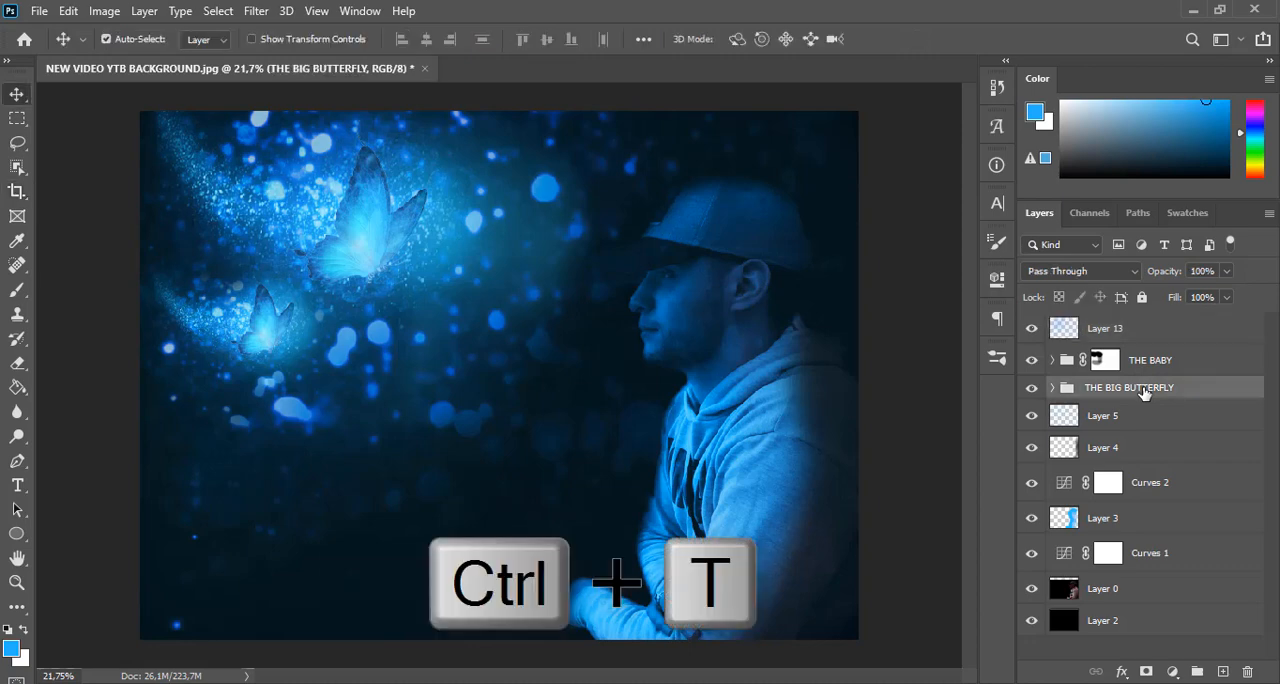
{"action": "key", "text": "Right"}
{"action": "key", "text": "Right"}
{"action": "key", "text": "Right"}
{"action": "key", "text": "Right"}
{"action": "key", "text": "Right"}
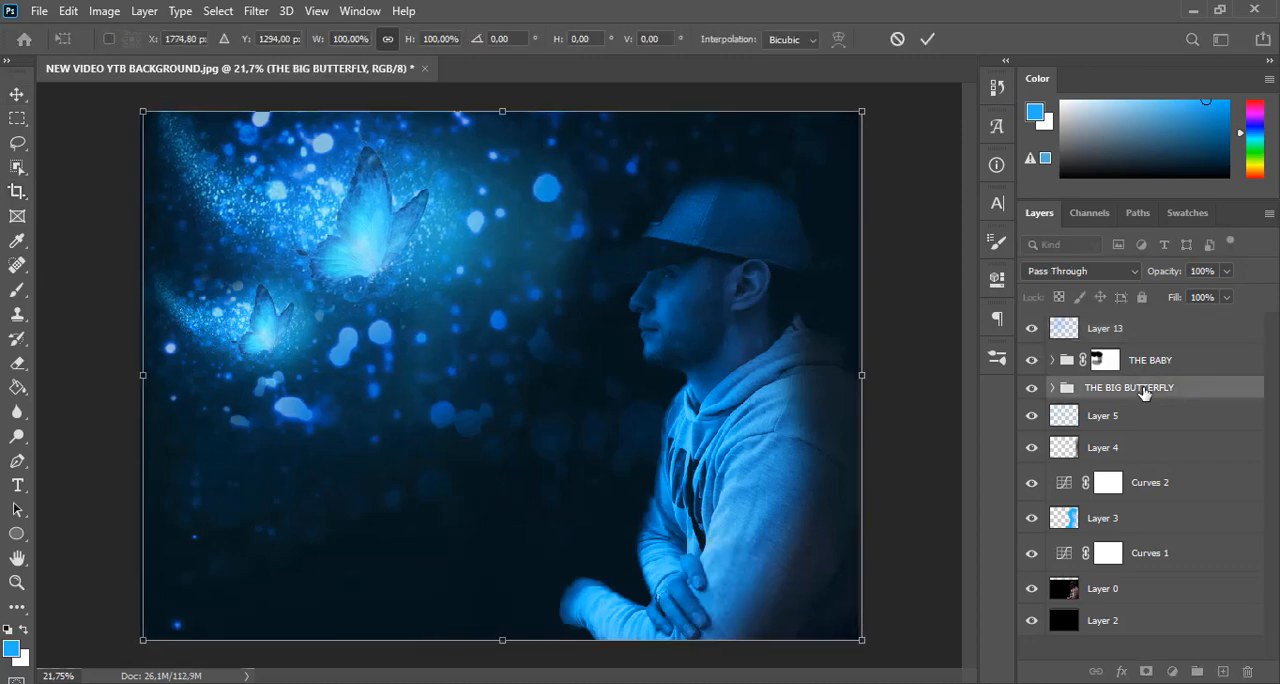
{"action": "key", "text": "Right"}
{"action": "key", "text": "Right"}
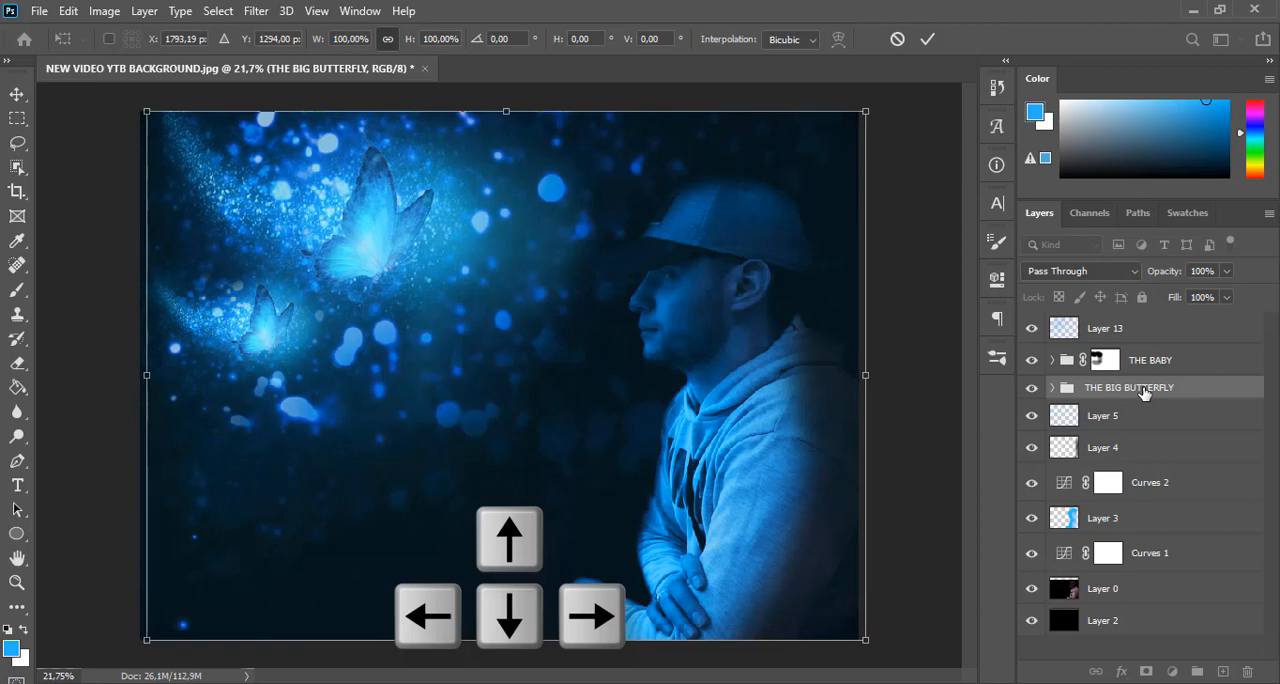
{"action": "key", "text": "Right"}
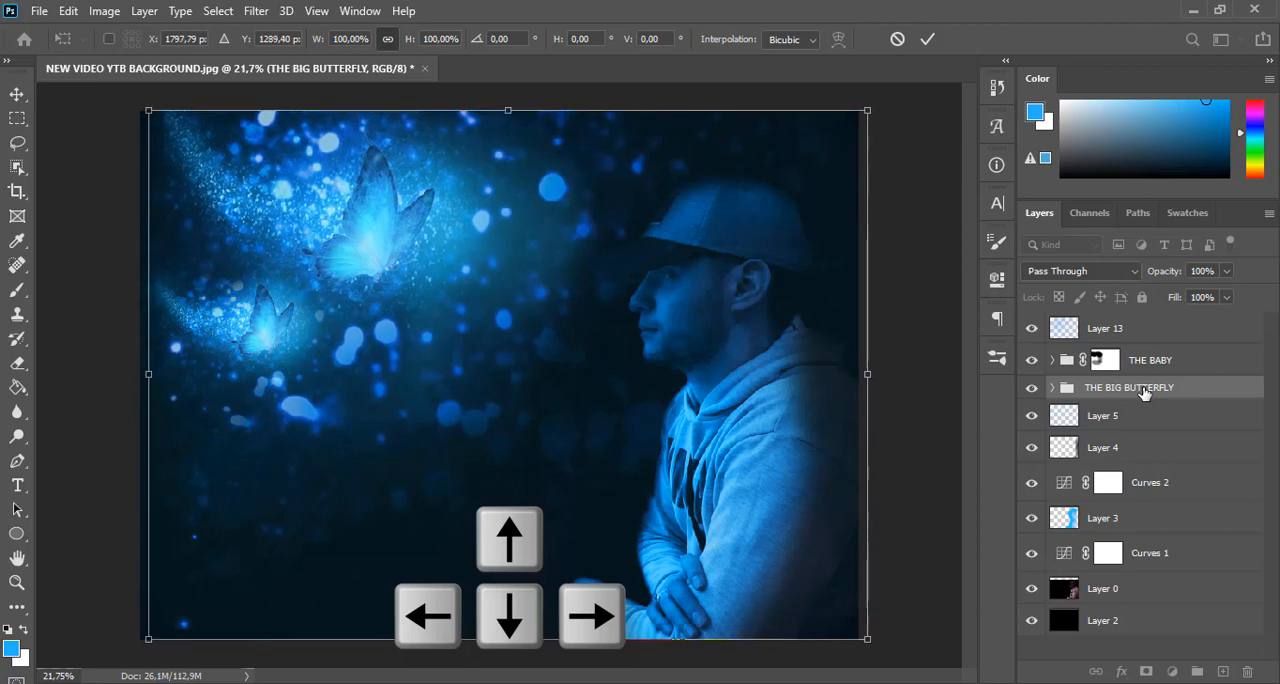
{"action": "key", "text": "Return"}
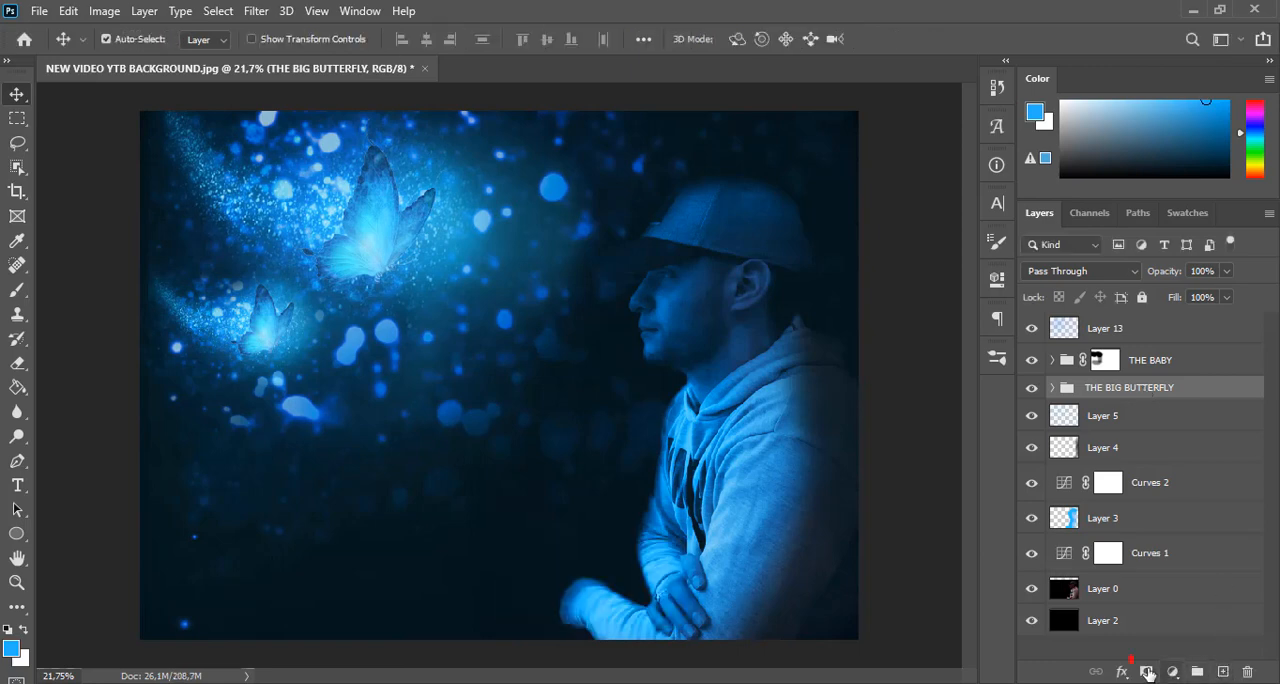
Add a mask to THE BIG BUTTERFLY group and paint black down the image's left edge with a 354 px soft brush at 100% opacity
{"action": "left_click", "coordinate": [1147, 671]}
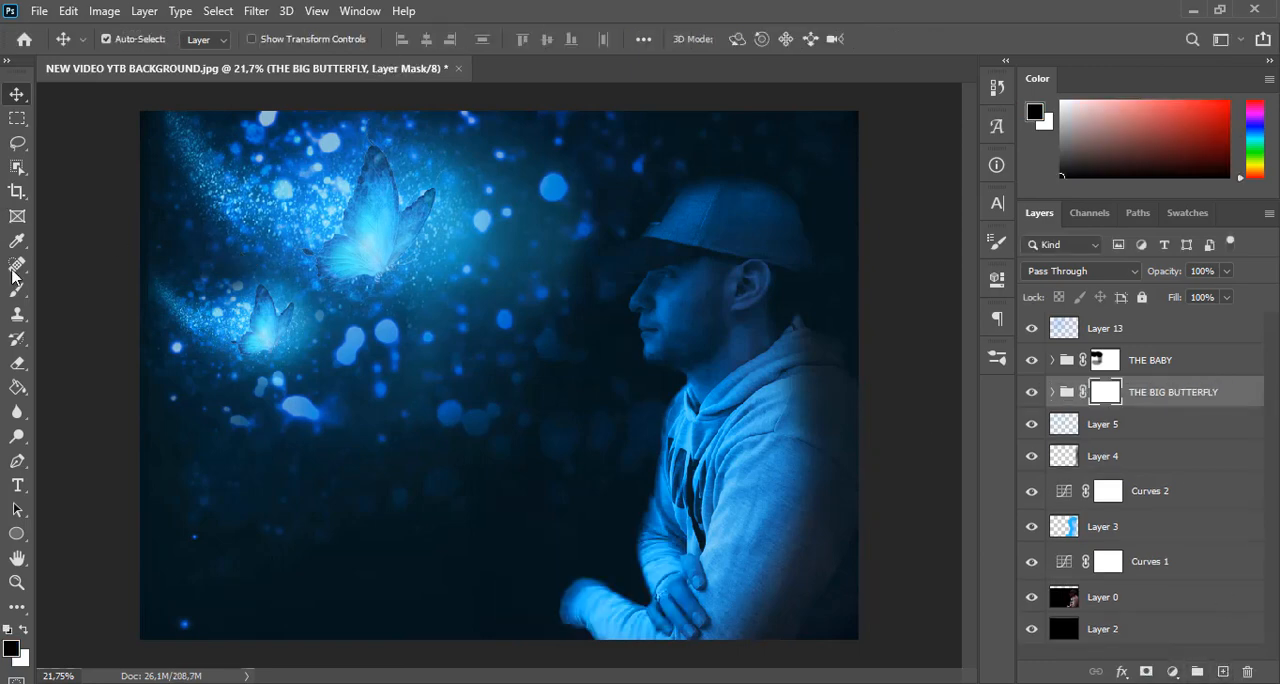
{"action": "left_click", "coordinate": [17, 289]}
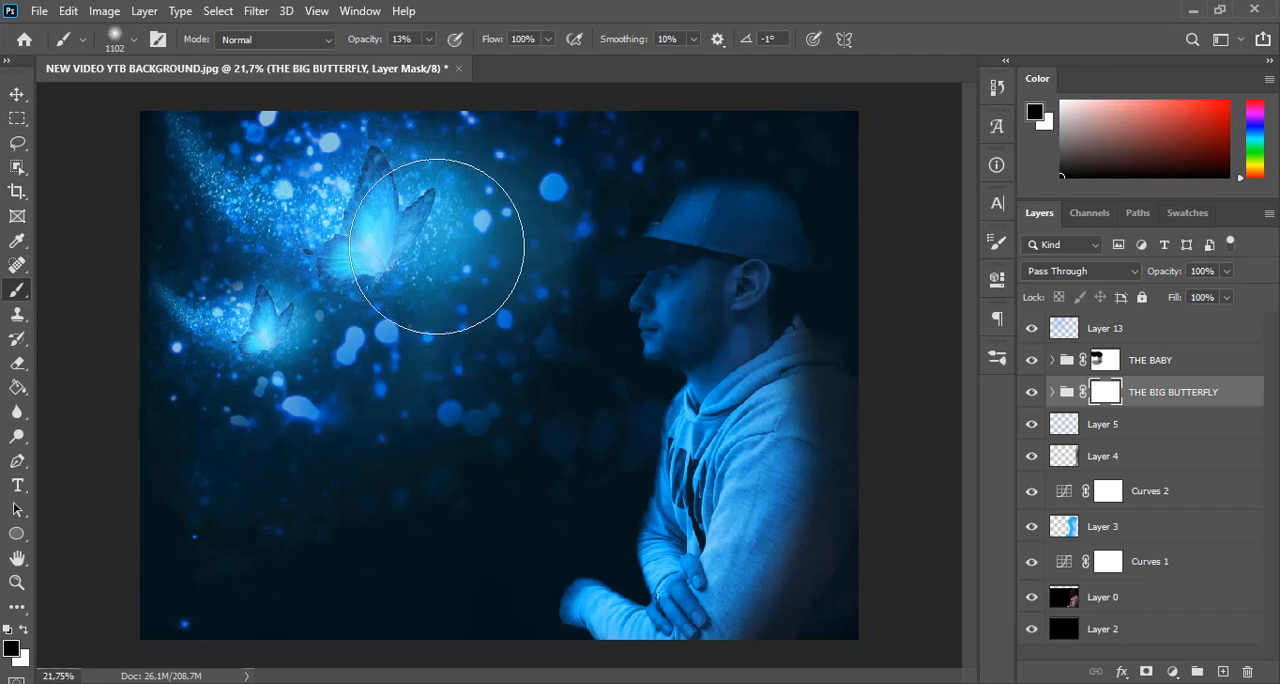
{"action": "right_click", "coordinate": [470, 256]}
{"action": "left_click_drag", "start_coordinate": [677, 303], "coordinate": [667, 304]}
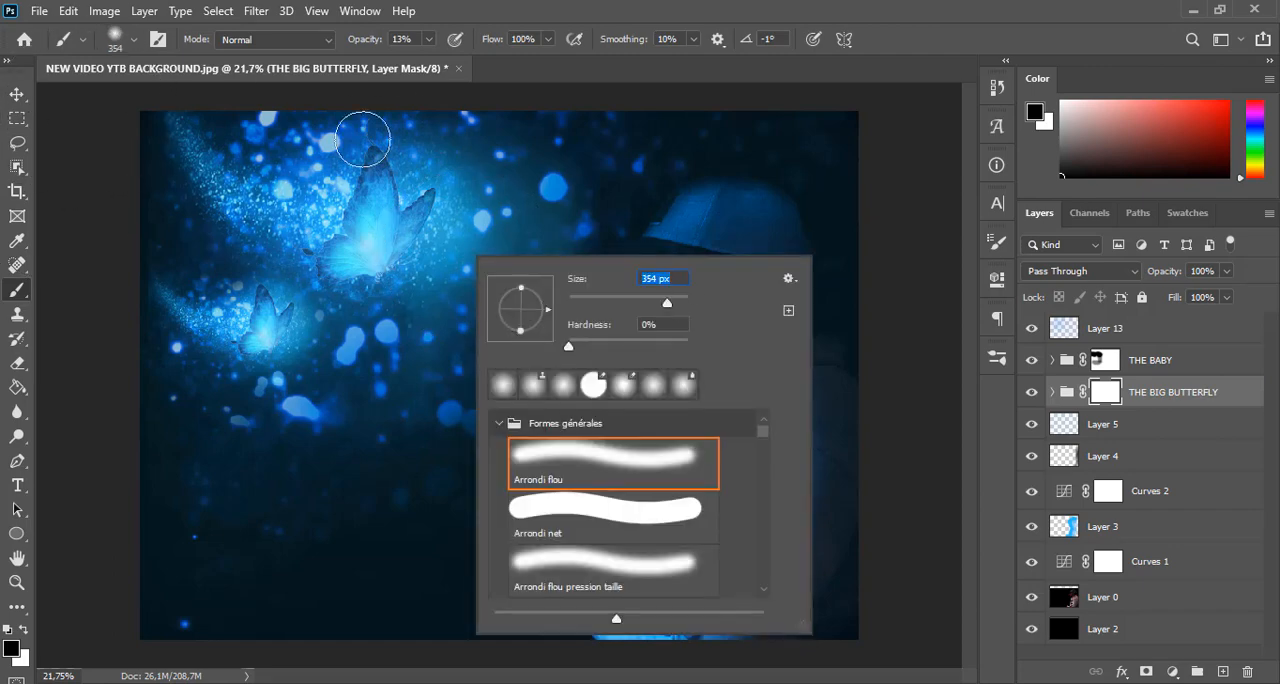
{"action": "left_click", "coordinate": [132, 114]}
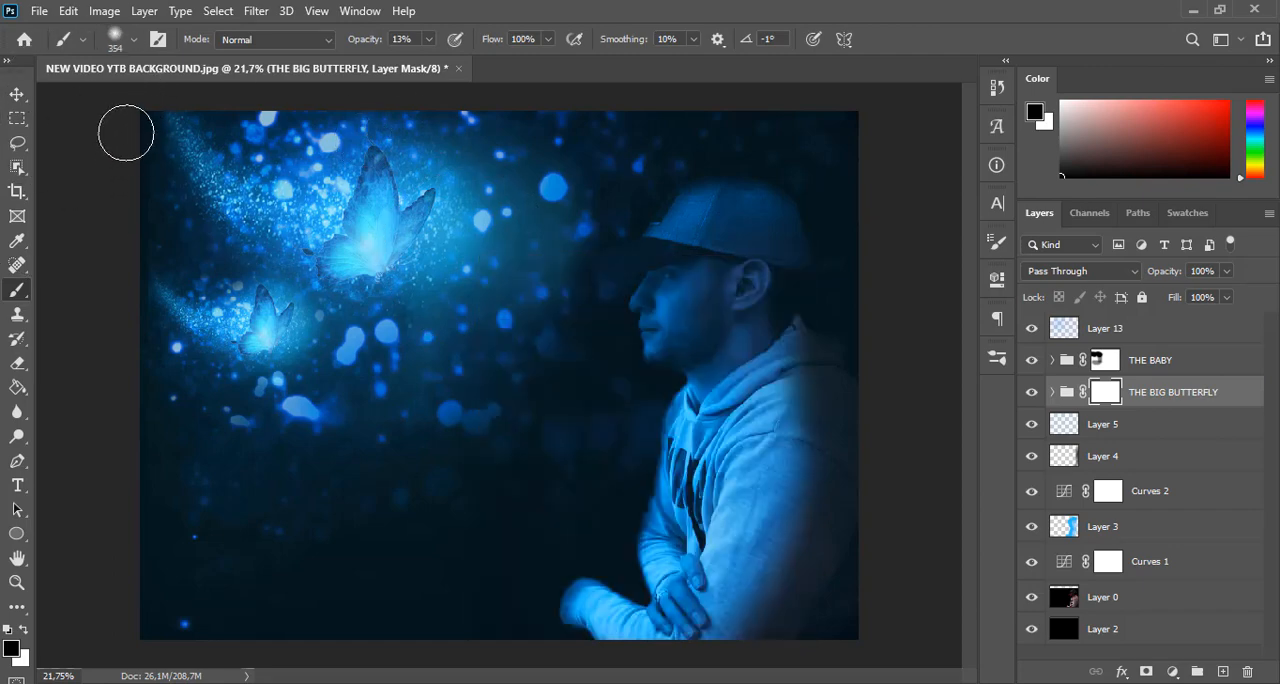
{"action": "key", "text": "0"}
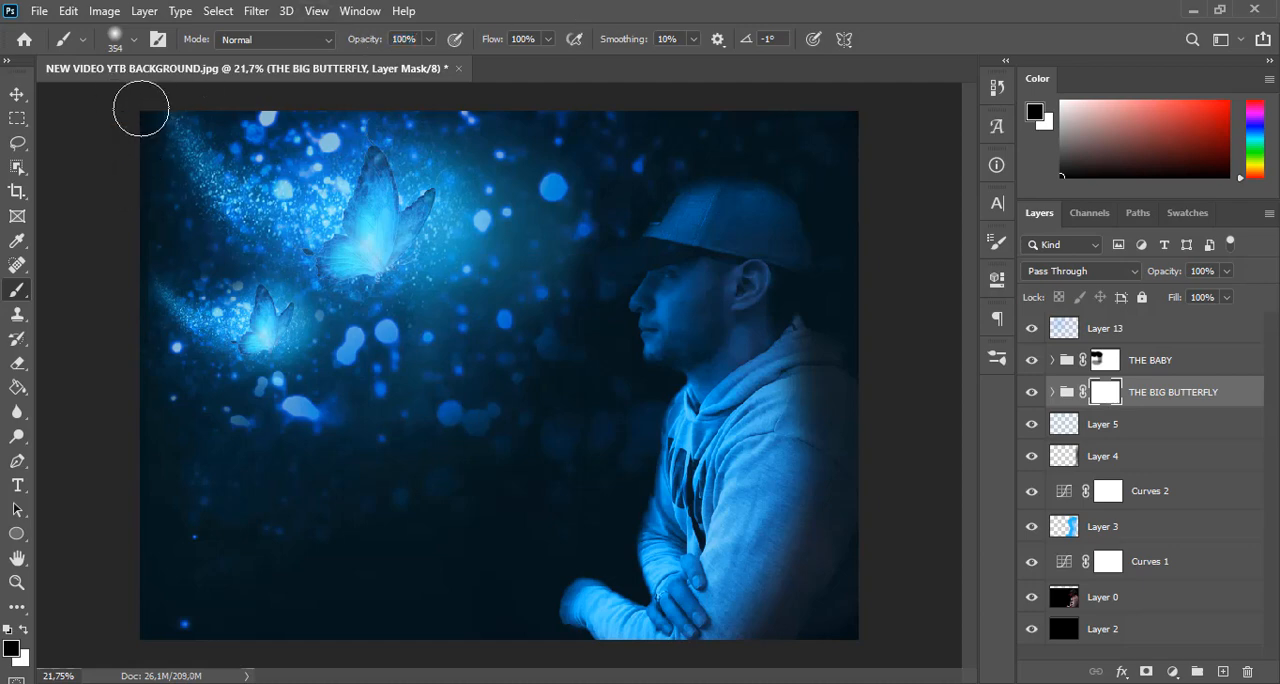
{"action": "left_click_drag", "start_coordinate": [125, 109], "coordinate": [139, 626]}
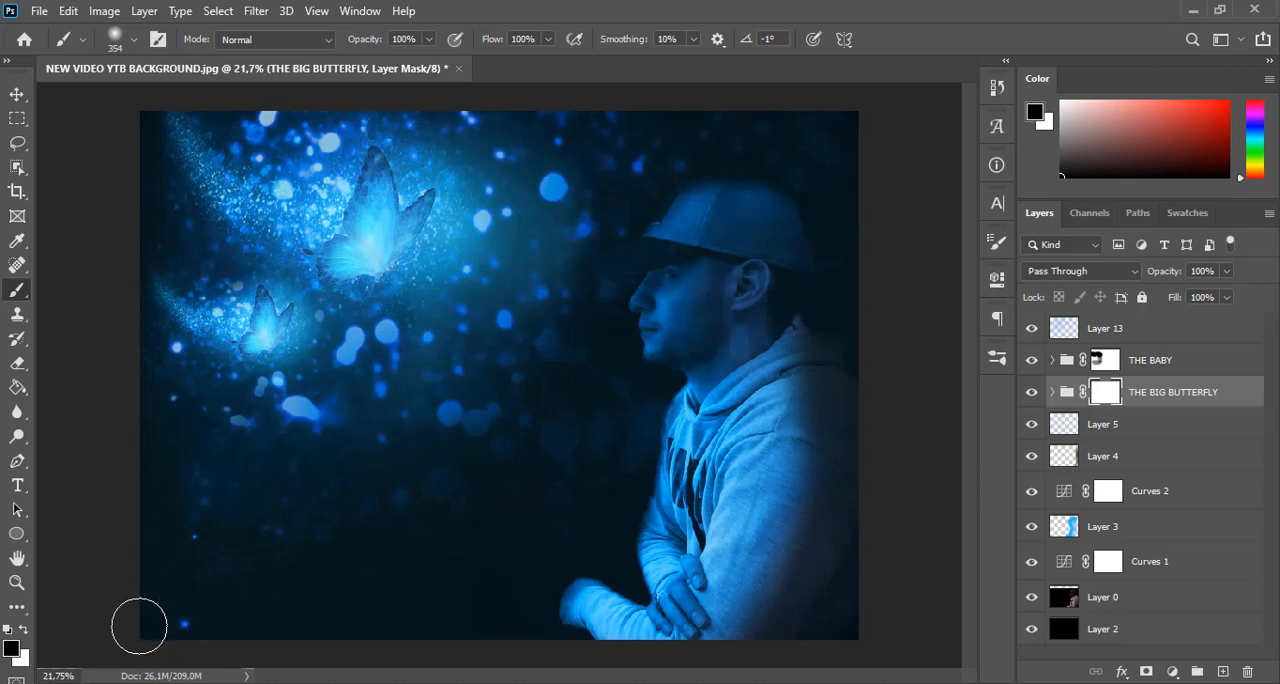
{"action": "key", "text": "v"}
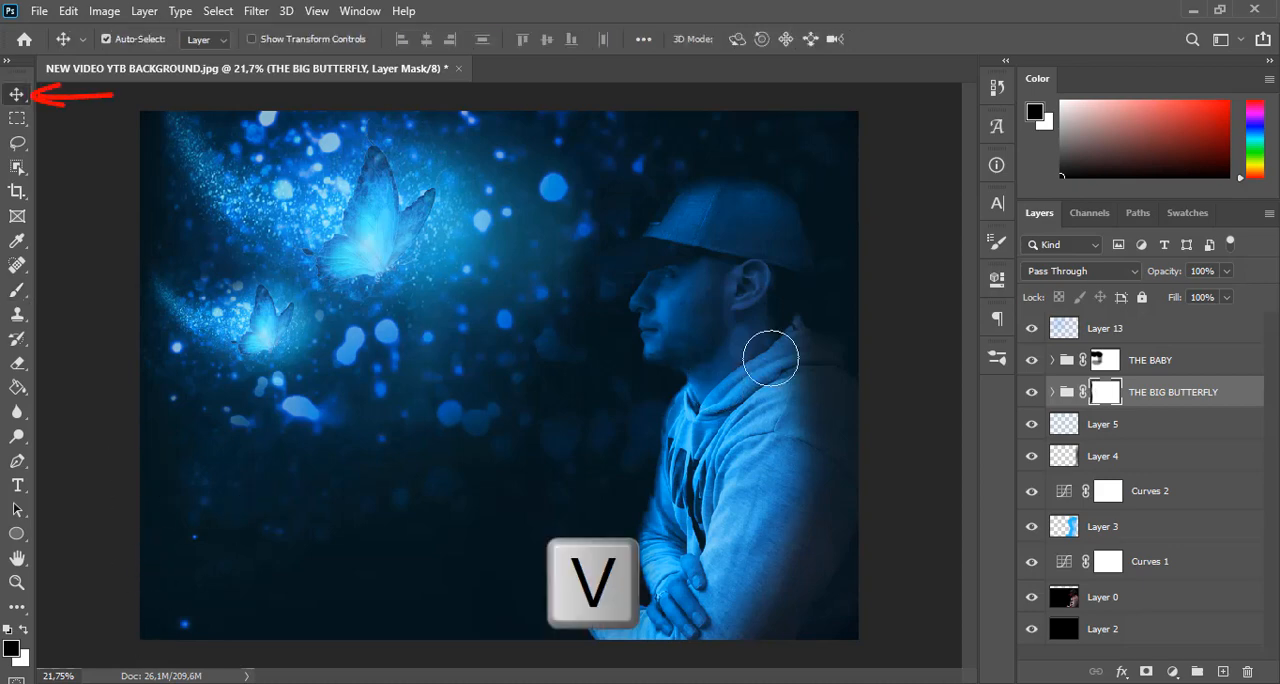
Paint solid blue over the man's cap and face on Layer 3 at 100% brush opacity
{"action": "left_click", "coordinate": [1145, 536]}
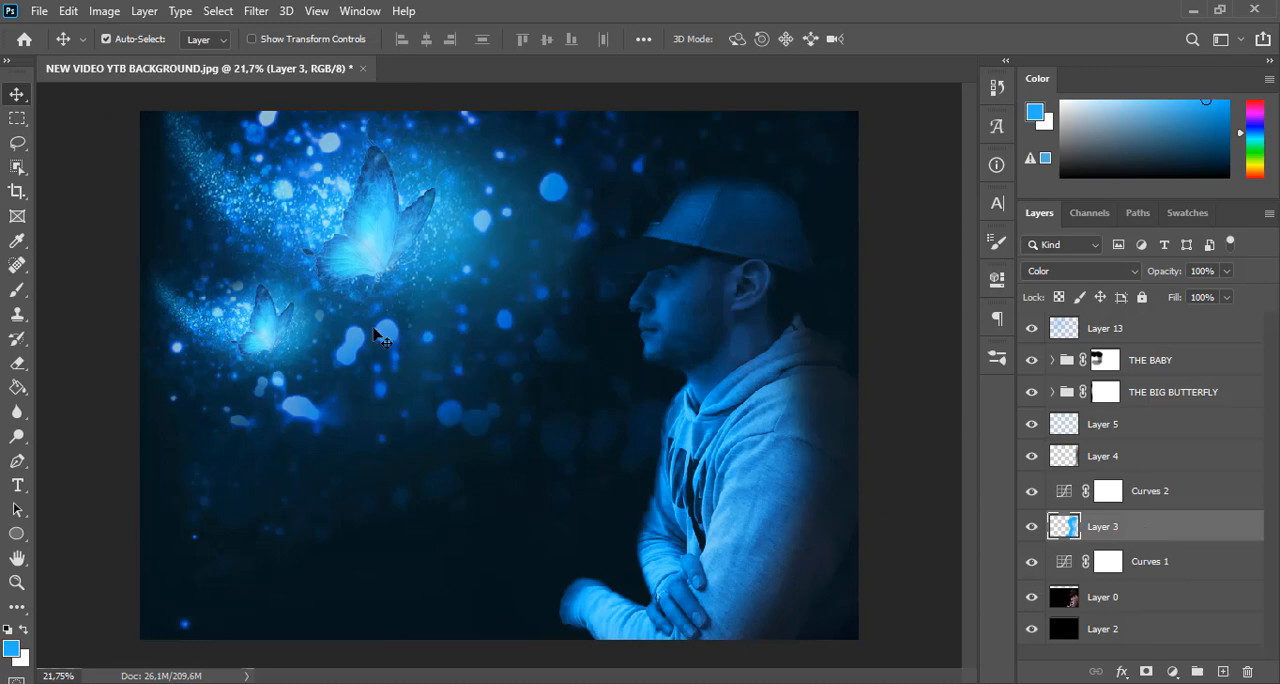
{"action": "left_click", "coordinate": [17, 289]}
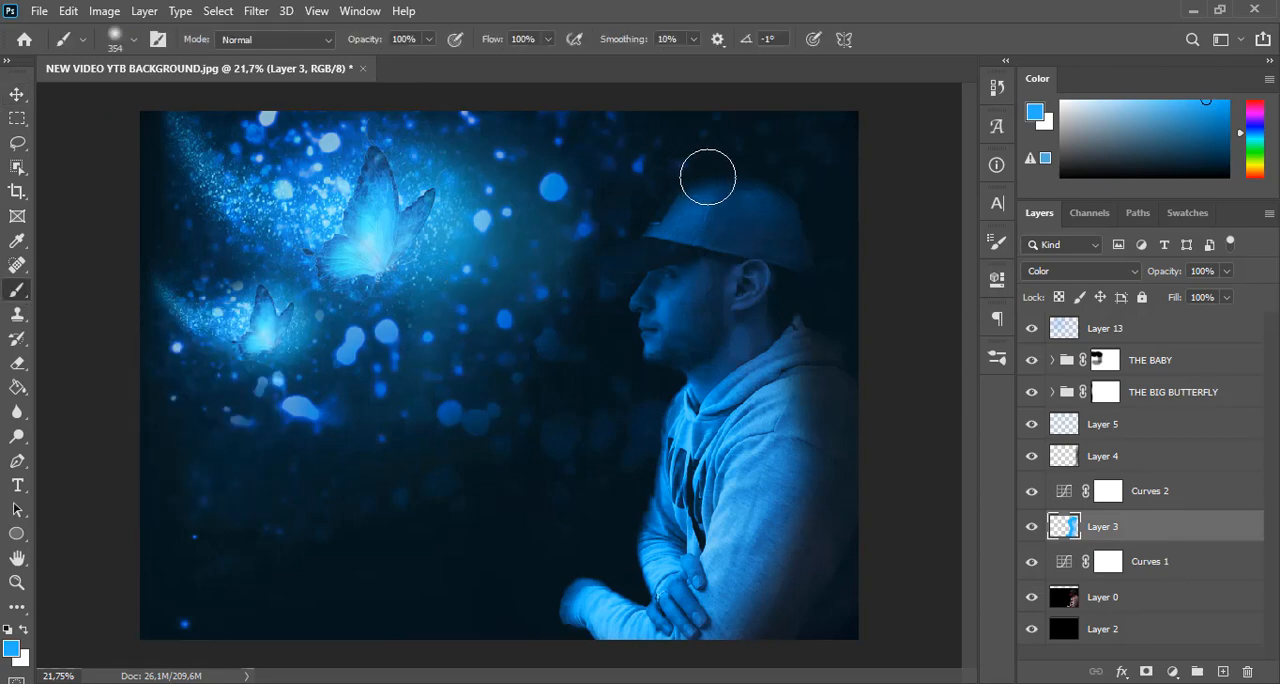
{"action": "mouse_move", "coordinate": [781, 182]}
{"action": "left_mouse_down"}
{"action": "mouse_move", "coordinate": [662, 183]}
{"action": "mouse_move", "coordinate": [650, 231]}
{"action": "left_mouse_up"}
{"action": "mouse_move", "coordinate": [597, 281]}
{"action": "left_mouse_down"}
{"action": "mouse_move", "coordinate": [663, 279]}
{"action": "mouse_move", "coordinate": [646, 328]}
{"action": "mouse_move", "coordinate": [650, 339]}
{"action": "mouse_move", "coordinate": [653, 320]}
{"action": "mouse_move", "coordinate": [675, 372]}
{"action": "mouse_move", "coordinate": [697, 383]}
{"action": "mouse_move", "coordinate": [667, 487]}
{"action": "mouse_move", "coordinate": [700, 459]}
{"action": "mouse_move", "coordinate": [718, 545]}
{"action": "mouse_move", "coordinate": [653, 626]}
{"action": "mouse_move", "coordinate": [597, 609]}
{"action": "mouse_move", "coordinate": [661, 605]}
{"action": "mouse_move", "coordinate": [786, 521]}
{"action": "mouse_move", "coordinate": [706, 621]}
{"action": "mouse_move", "coordinate": [765, 472]}
{"action": "mouse_move", "coordinate": [683, 354]}
{"action": "left_mouse_up"}
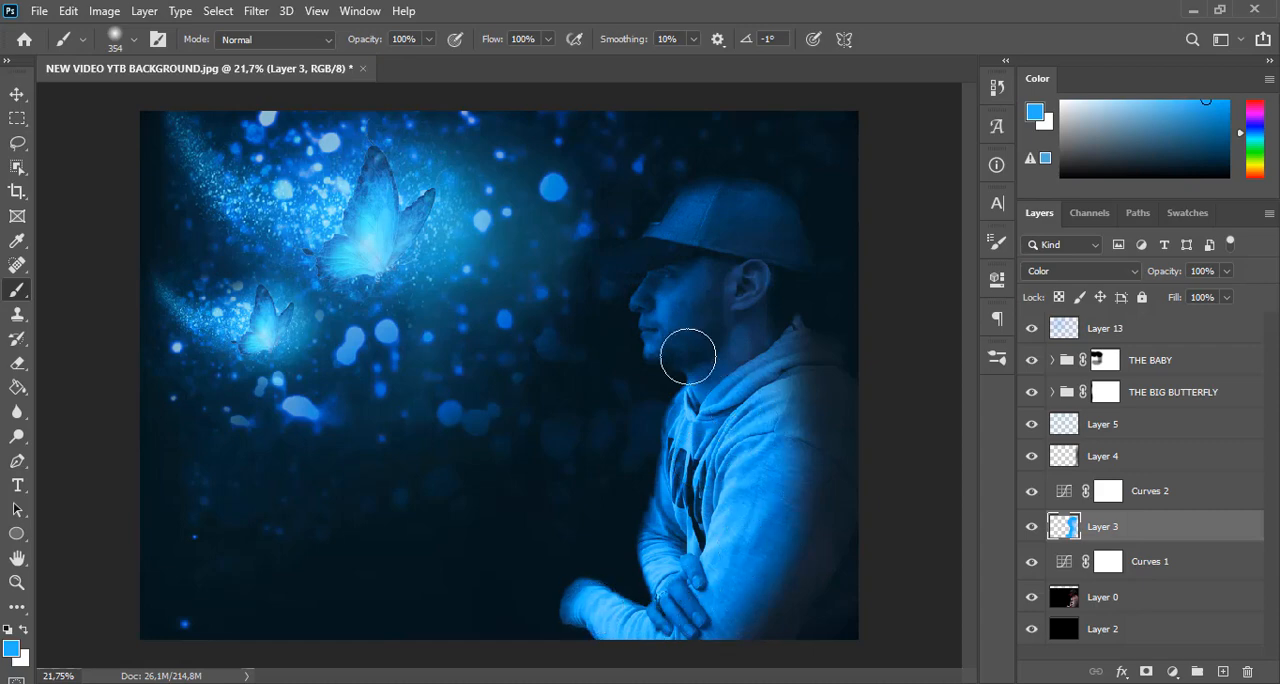
Lower the brush opacity to 53% and paint more blue over the man's shoulder, face and cap brim on Layer 3
{"action": "left_click_drag", "start_coordinate": [358, 37], "coordinate": [345, 42]}
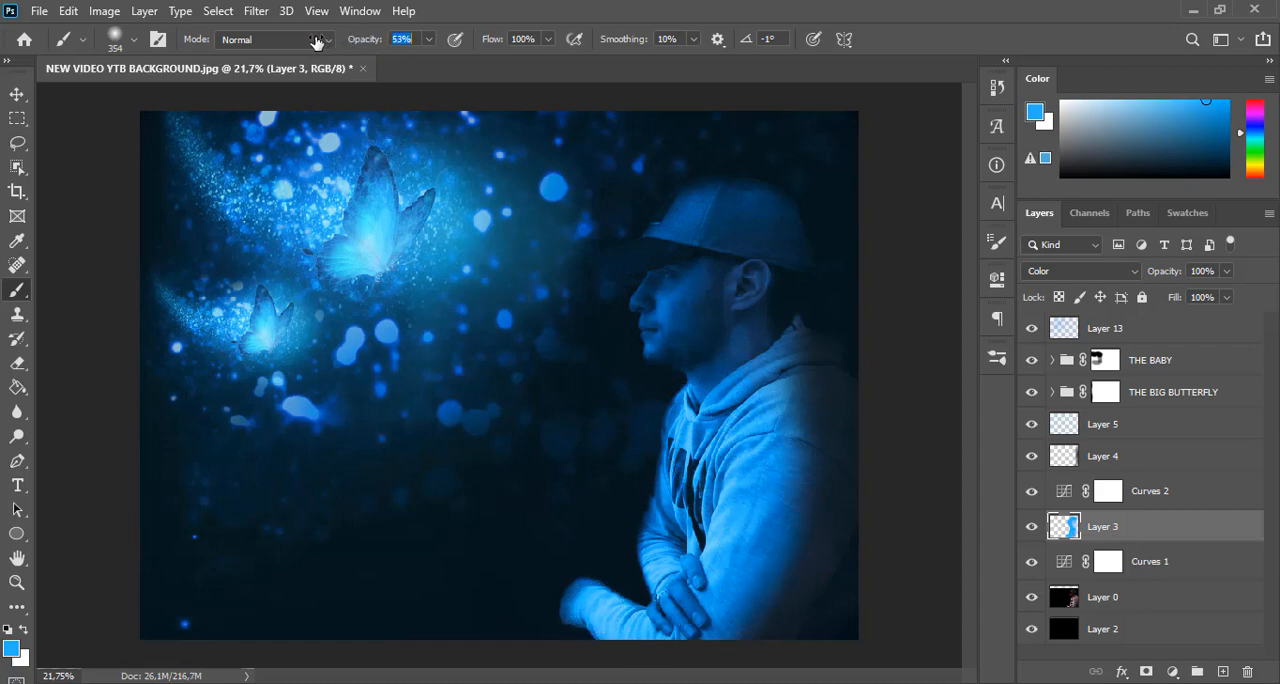
{"action": "mouse_move", "coordinate": [780, 332]}
{"action": "left_mouse_down"}
{"action": "mouse_move", "coordinate": [732, 335]}
{"action": "mouse_move", "coordinate": [758, 332]}
{"action": "mouse_move", "coordinate": [785, 379]}
{"action": "mouse_move", "coordinate": [789, 515]}
{"action": "mouse_move", "coordinate": [746, 670]}
{"action": "mouse_move", "coordinate": [822, 550]}
{"action": "mouse_move", "coordinate": [819, 595]}
{"action": "mouse_move", "coordinate": [789, 331]}
{"action": "mouse_move", "coordinate": [836, 452]}
{"action": "mouse_move", "coordinate": [852, 595]}
{"action": "mouse_move", "coordinate": [775, 397]}
{"action": "left_mouse_up"}
{"action": "left_click_drag", "start_coordinate": [645, 330], "coordinate": [688, 351]}
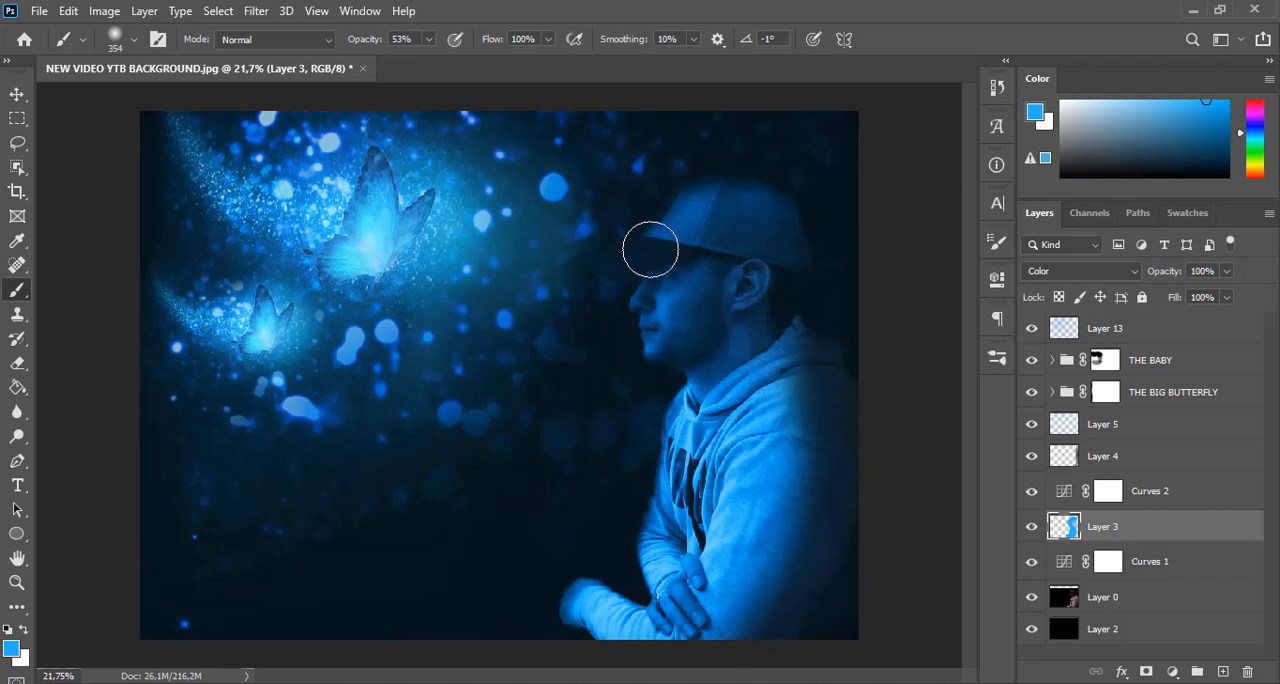
{"action": "mouse_move", "coordinate": [650, 250]}
{"action": "left_mouse_down"}
{"action": "mouse_move", "coordinate": [610, 260]}
{"action": "mouse_move", "coordinate": [703, 203]}
{"action": "mouse_move", "coordinate": [771, 200]}
{"action": "mouse_move", "coordinate": [610, 284]}
{"action": "mouse_move", "coordinate": [688, 267]}
{"action": "mouse_move", "coordinate": [700, 360]}
{"action": "left_mouse_up"}
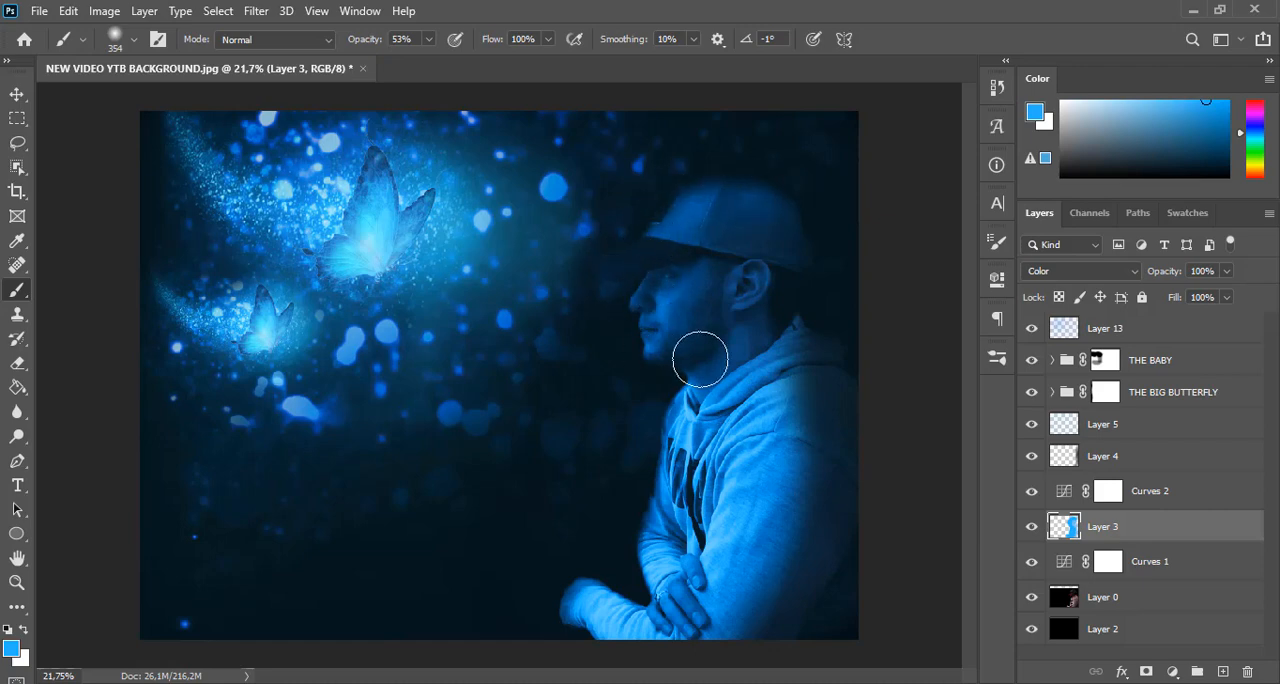
{"action": "left_click", "coordinate": [16, 95]}
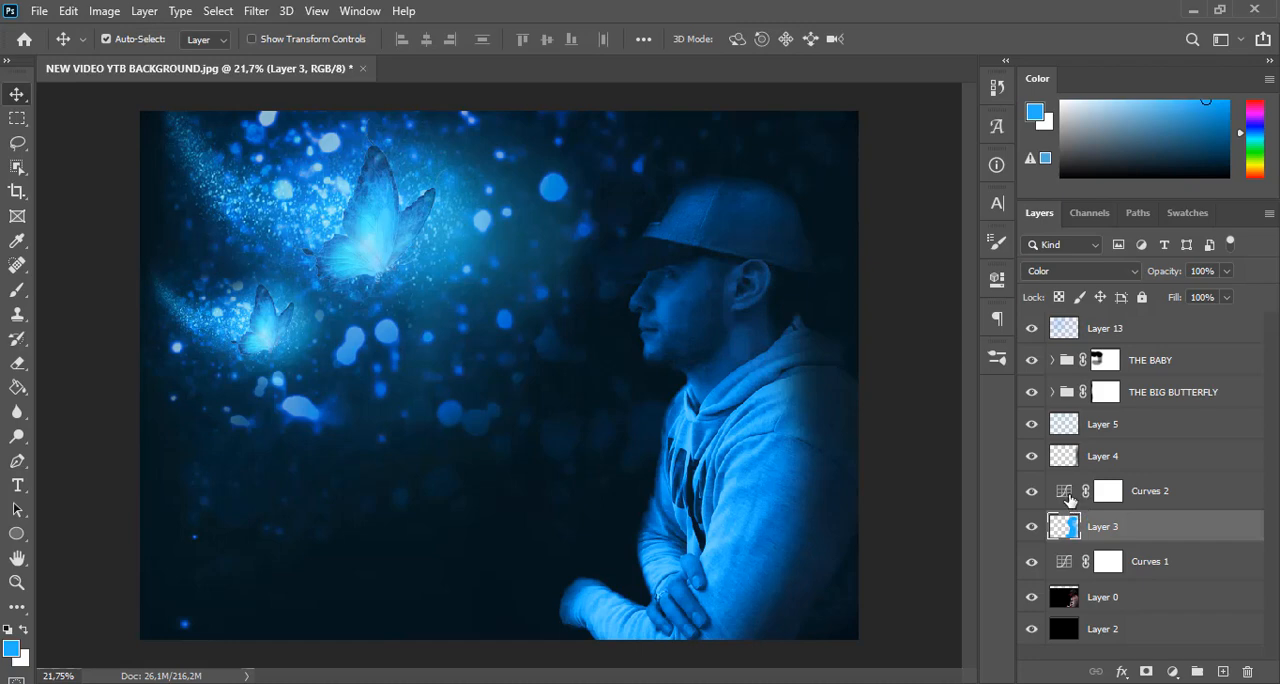
In Curves 2, try lifting the RGB curve, return it to the diagonal, and raise the Blue channel's midtones
{"action": "double_click", "coordinate": [1064, 492]}
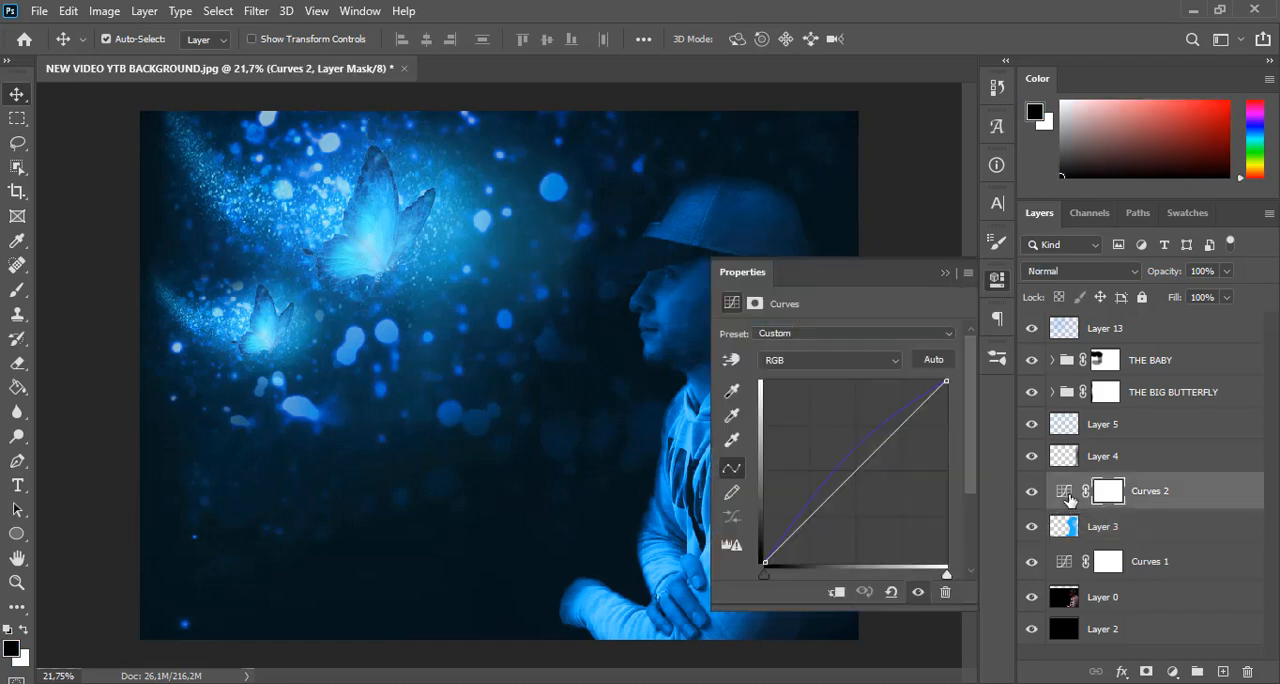
{"action": "left_click_drag", "start_coordinate": [858, 466], "coordinate": [860, 446]}
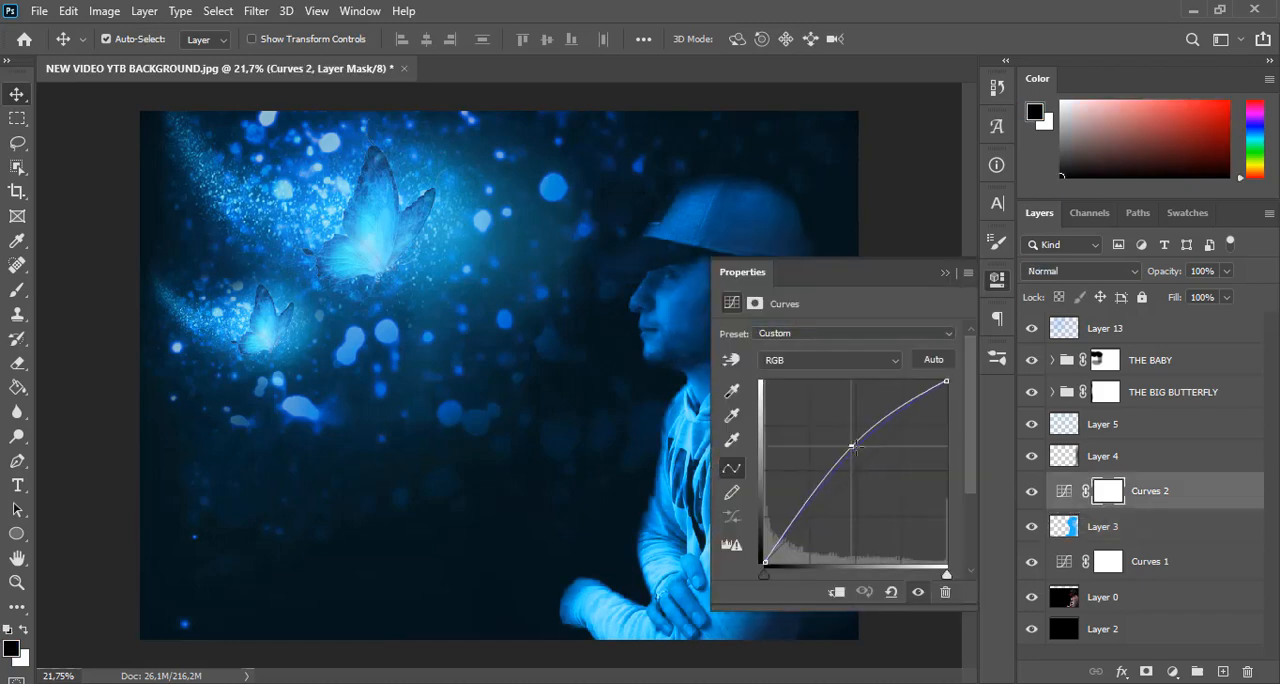
{"action": "left_click_drag", "start_coordinate": [880, 270], "coordinate": [1042, 144]}
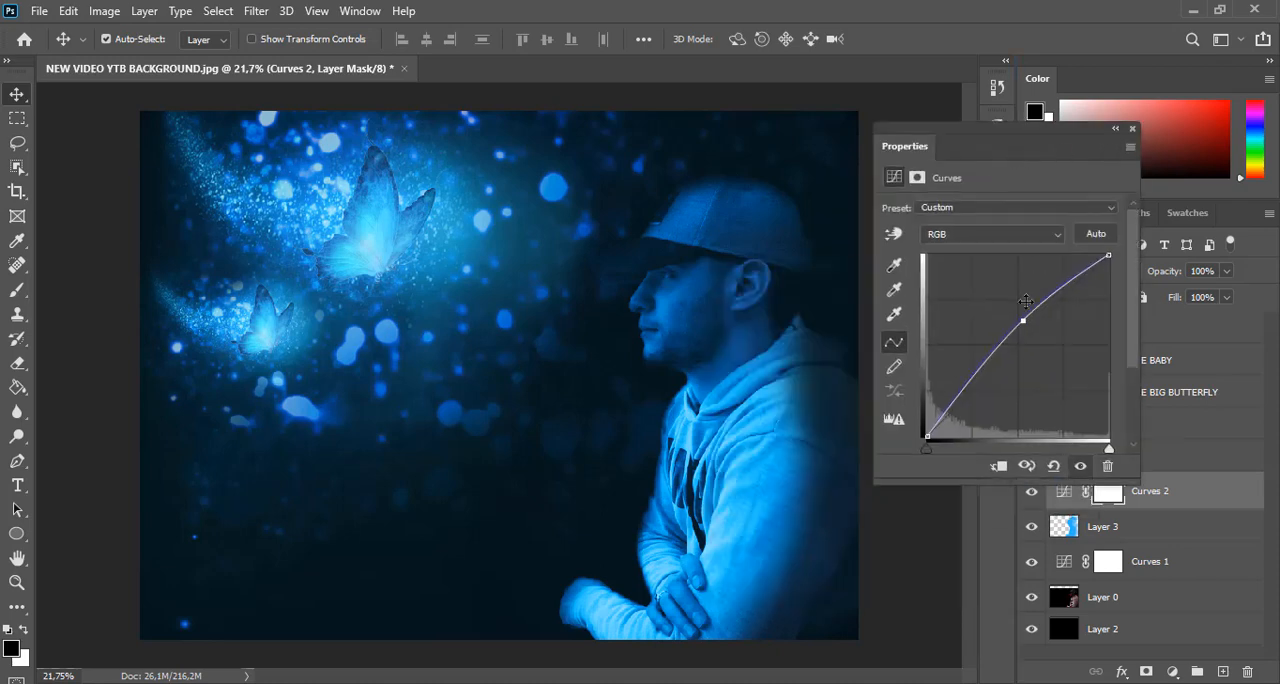
{"action": "left_click_drag", "start_coordinate": [1022, 320], "coordinate": [1026, 334]}
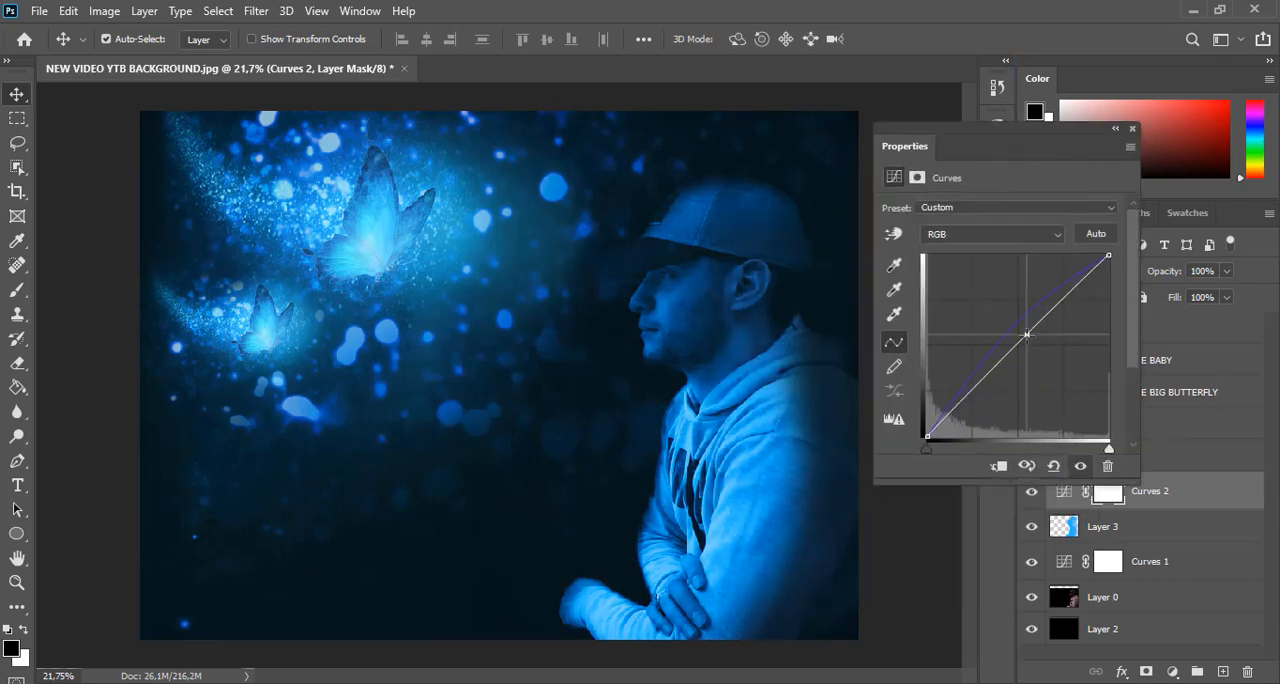
{"action": "left_click", "coordinate": [1046, 240]}
{"action": "left_click", "coordinate": [940, 289]}
{"action": "left_click", "coordinate": [1011, 330]}
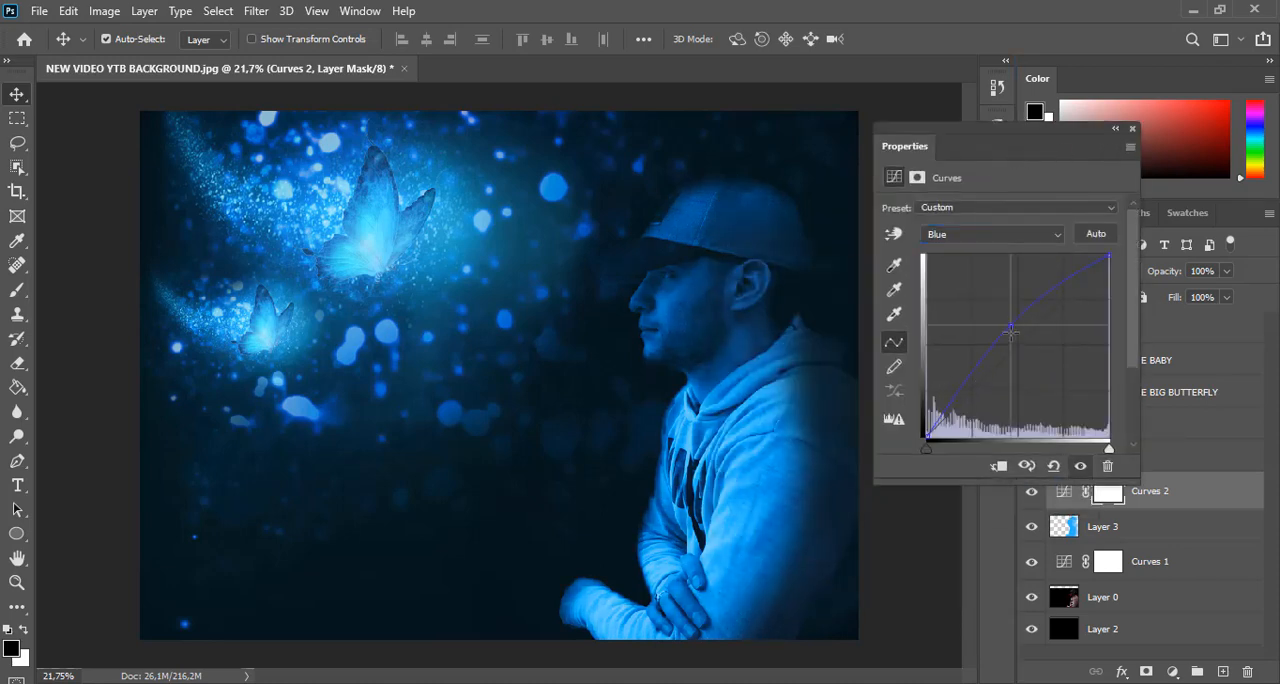
{"action": "mouse_move", "coordinate": [1011, 330]}
{"action": "left_mouse_down"}
{"action": "mouse_move", "coordinate": [1026, 289]}
{"action": "mouse_move", "coordinate": [1034, 296]}
{"action": "mouse_move", "coordinate": [1009, 312]}
{"action": "left_mouse_up"}
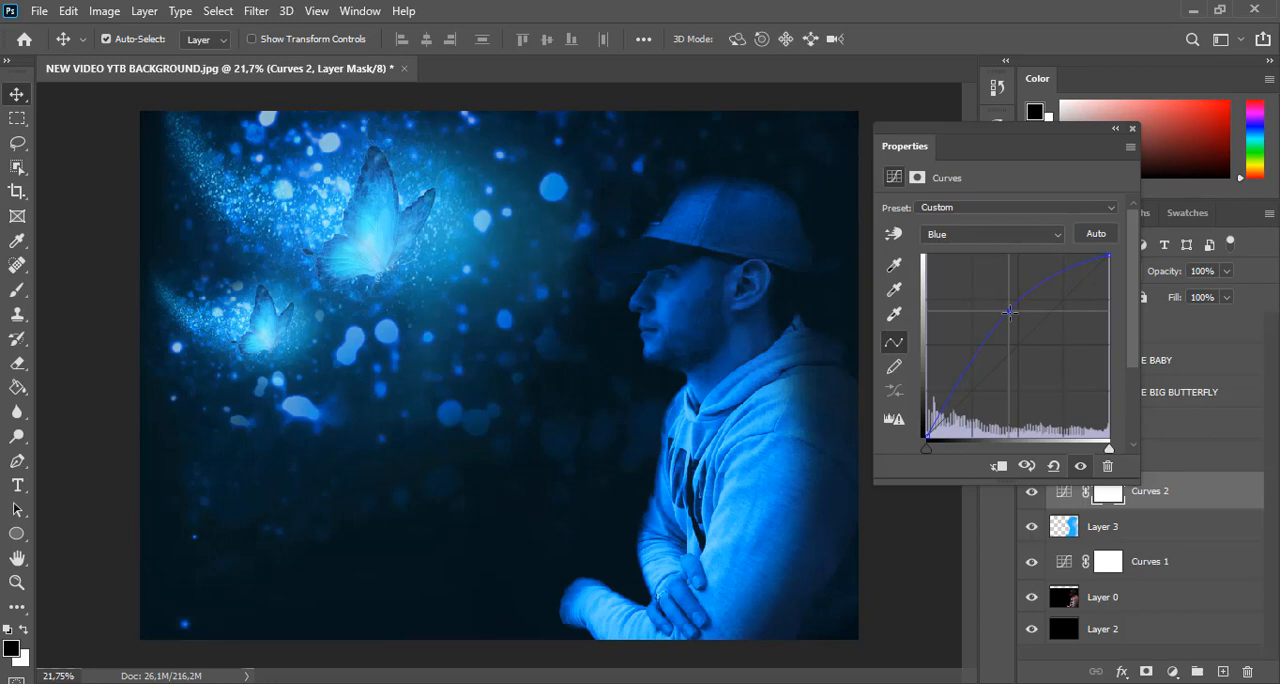
{"action": "left_click_drag", "start_coordinate": [1094, 137], "coordinate": [1000, 270]}
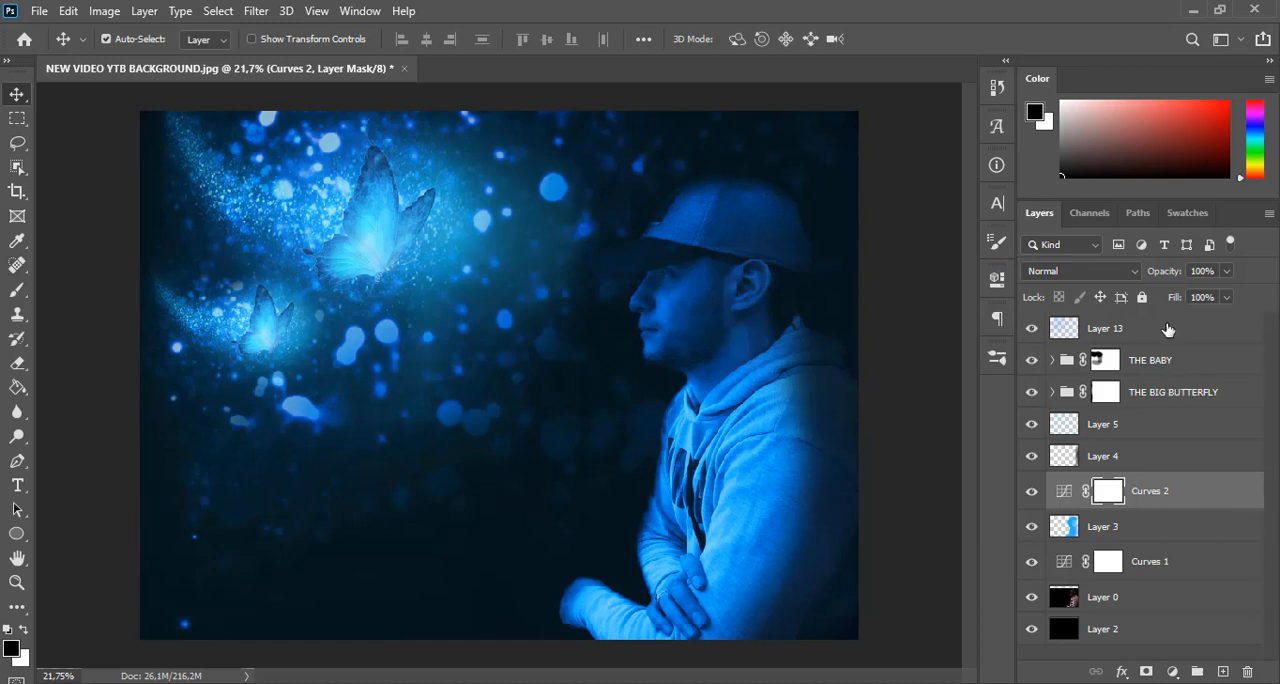
Add the author's name above Layer 13 as blue 25,48 pt Nexa Demo Bold text at the image's upper edge over the cap
{"action": "left_click", "coordinate": [1168, 330]}
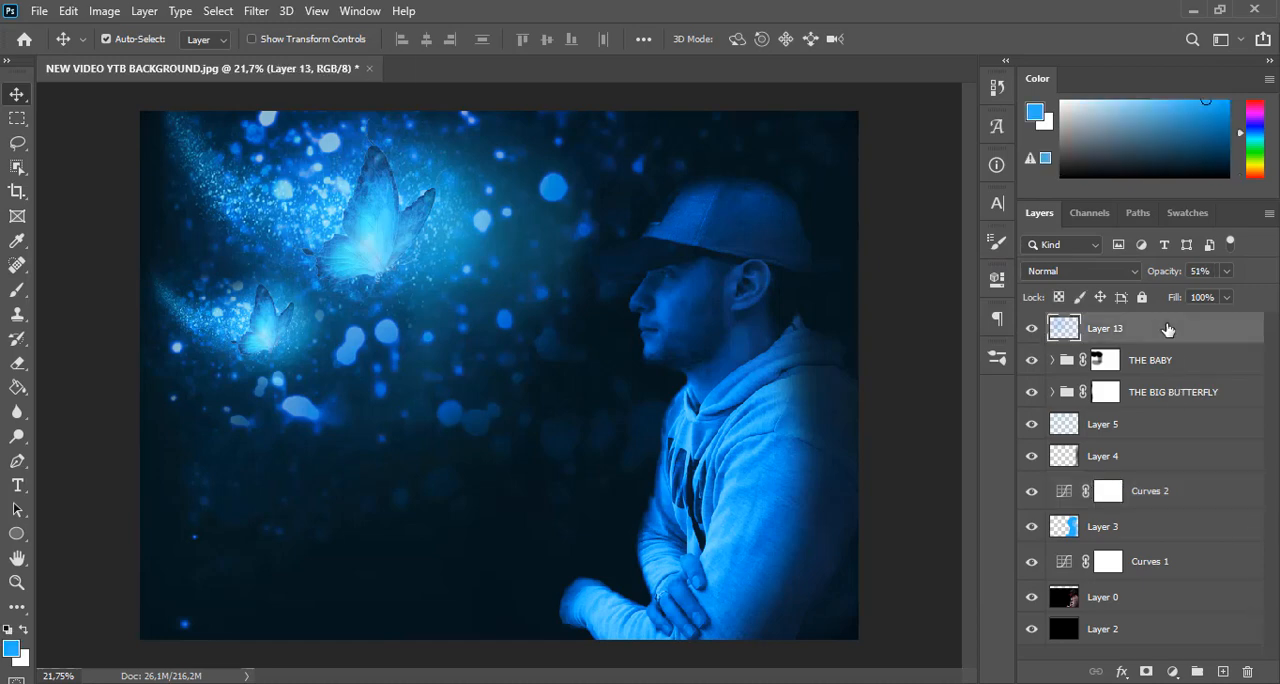
{"action": "key", "text": "t"}
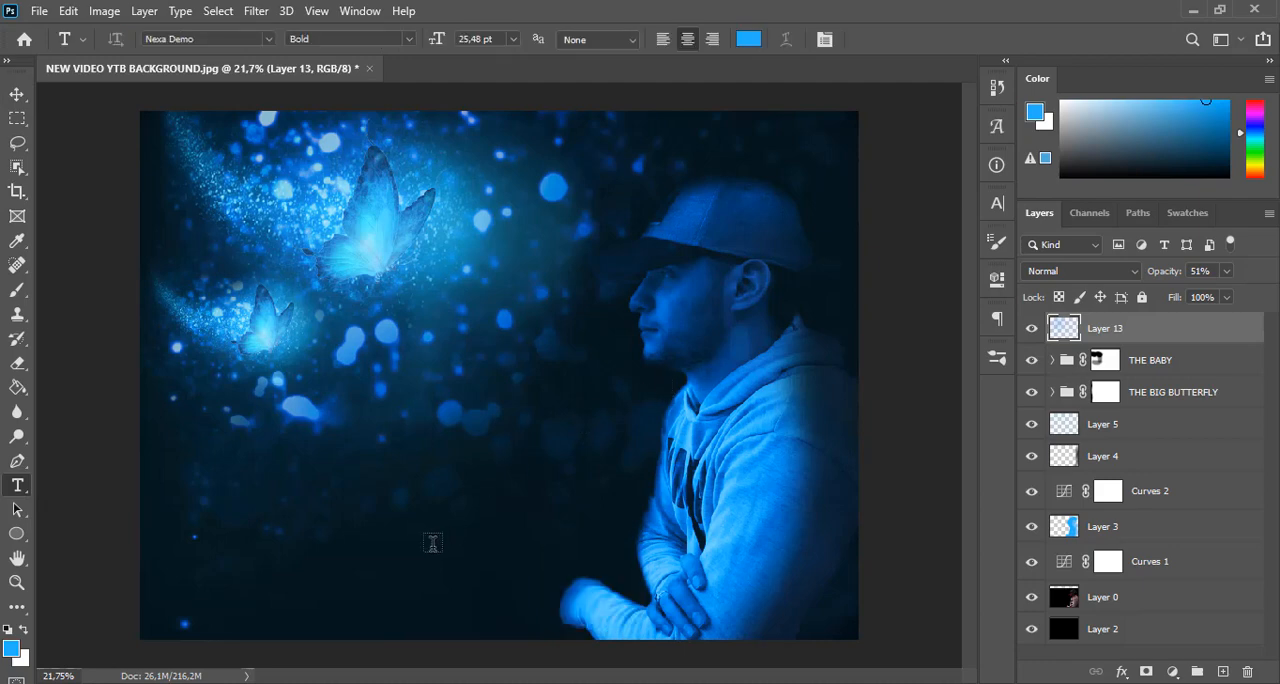
{"action": "key", "text": "Return"}
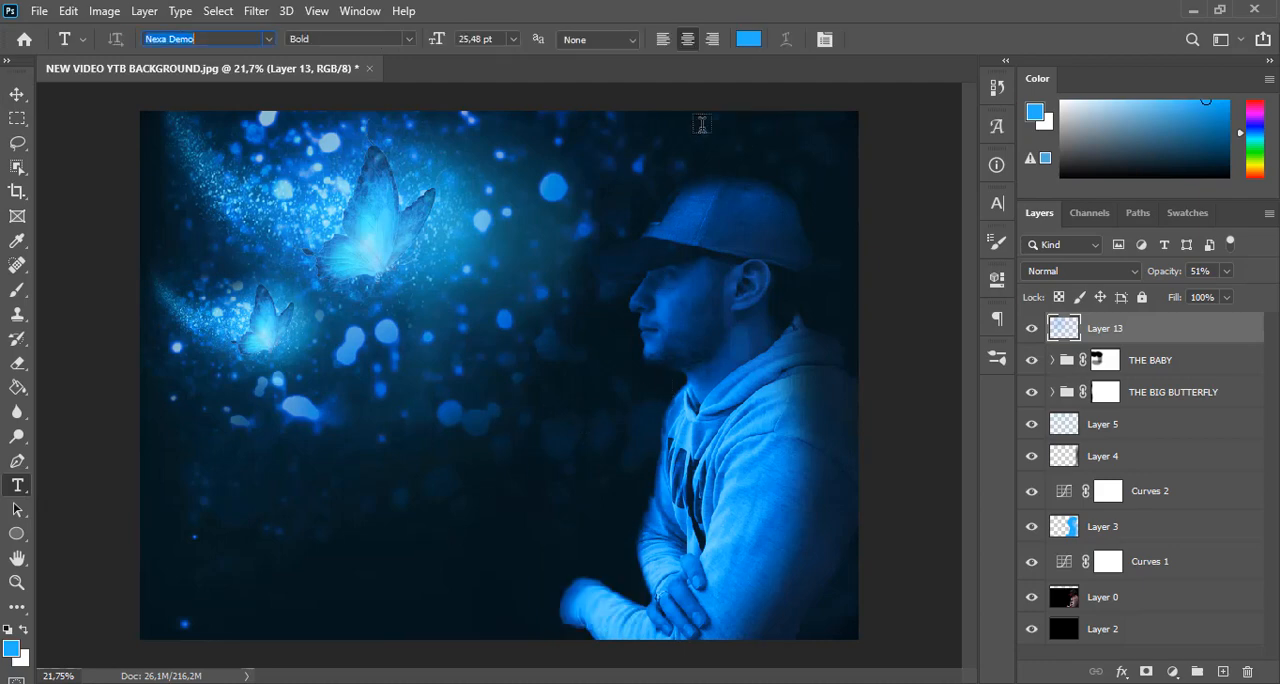
{"action": "left_click", "coordinate": [702, 123]}
{"action": "type", "text": "BADREDD"}
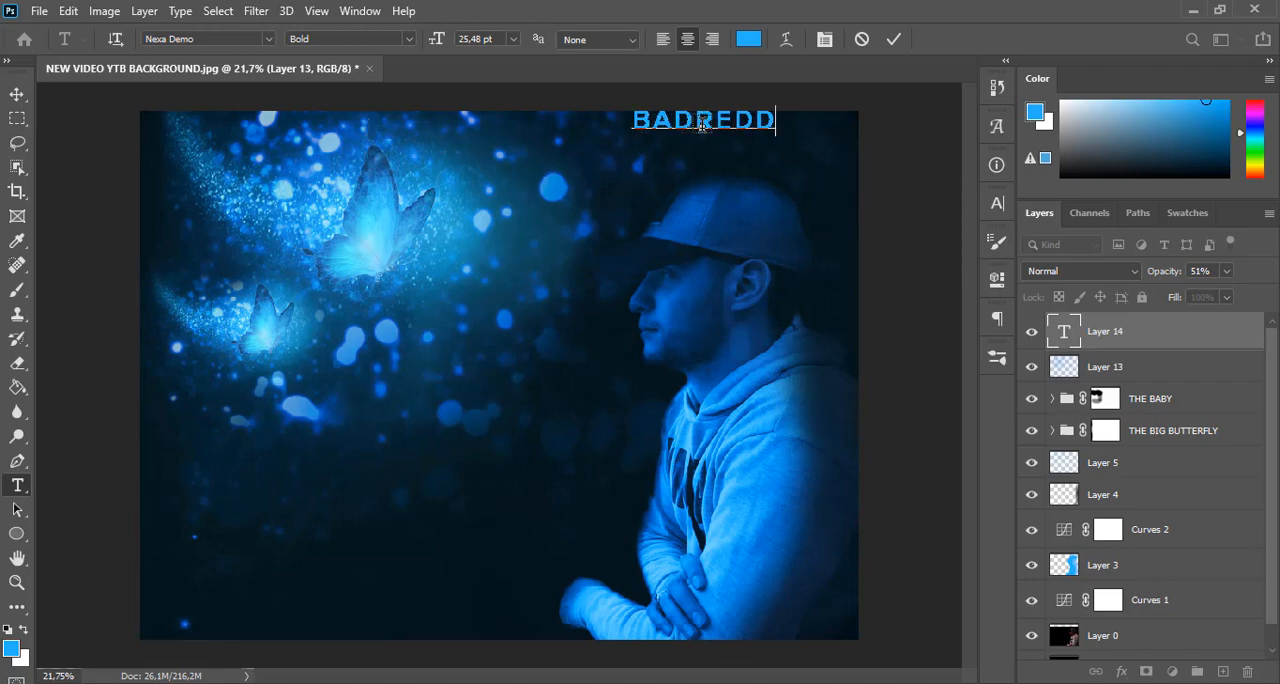
{"action": "type", "text": "INE Ch."}
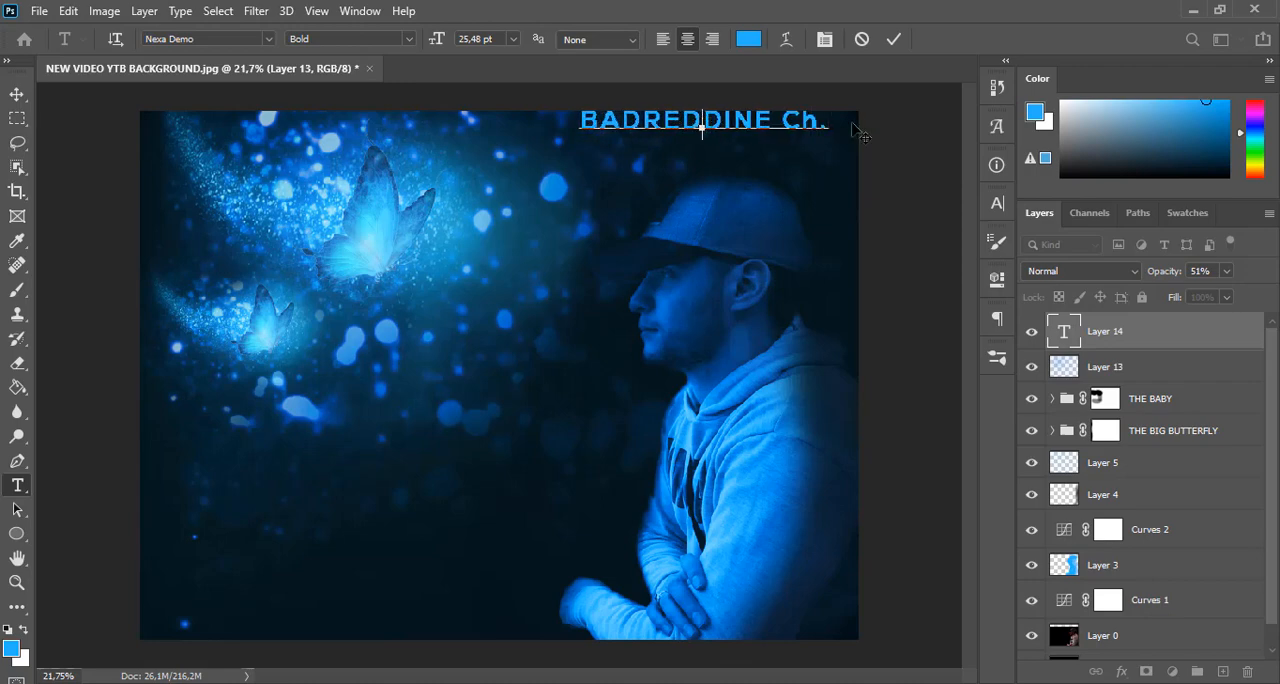
{"action": "left_click", "coordinate": [893, 38]}
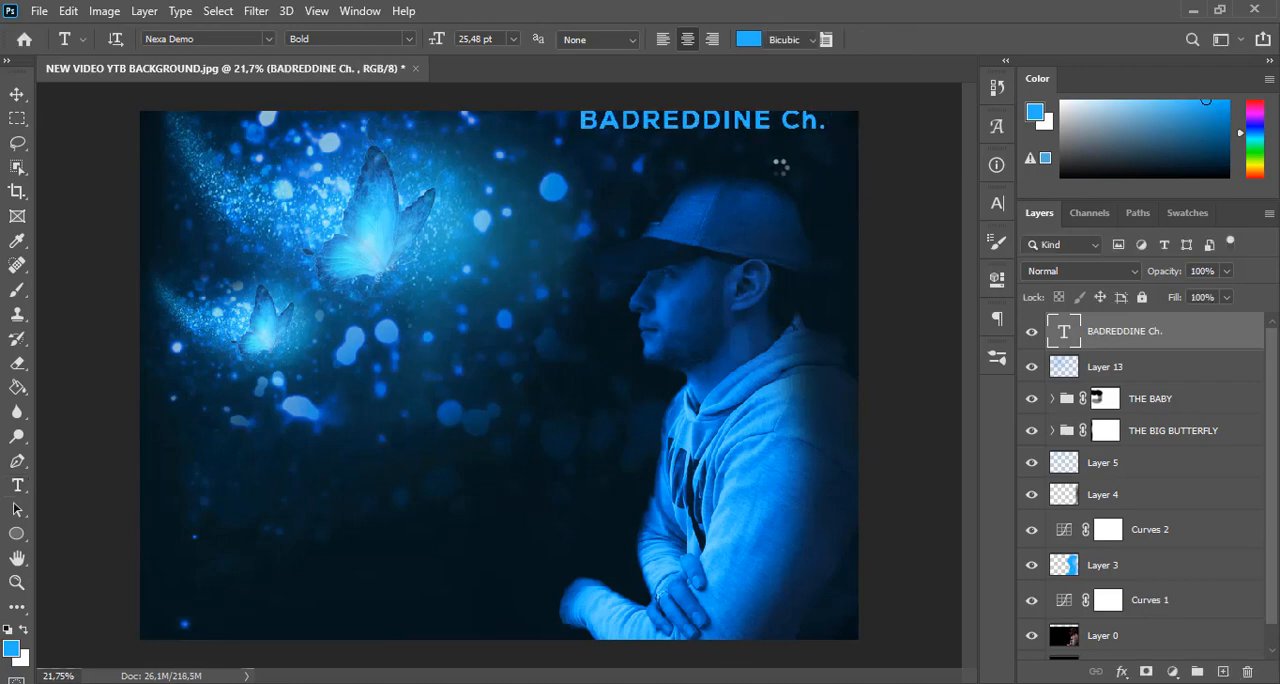
Scale the name text to about 38% with Free Transform and place it in the image's upper-right corner
{"action": "key", "text": "ctrl+t"}
{"action": "left_click_drag", "start_coordinate": [599, 122], "coordinate": [795, 141]}
{"action": "key", "text": "Right"}
{"action": "key", "text": "Right"}
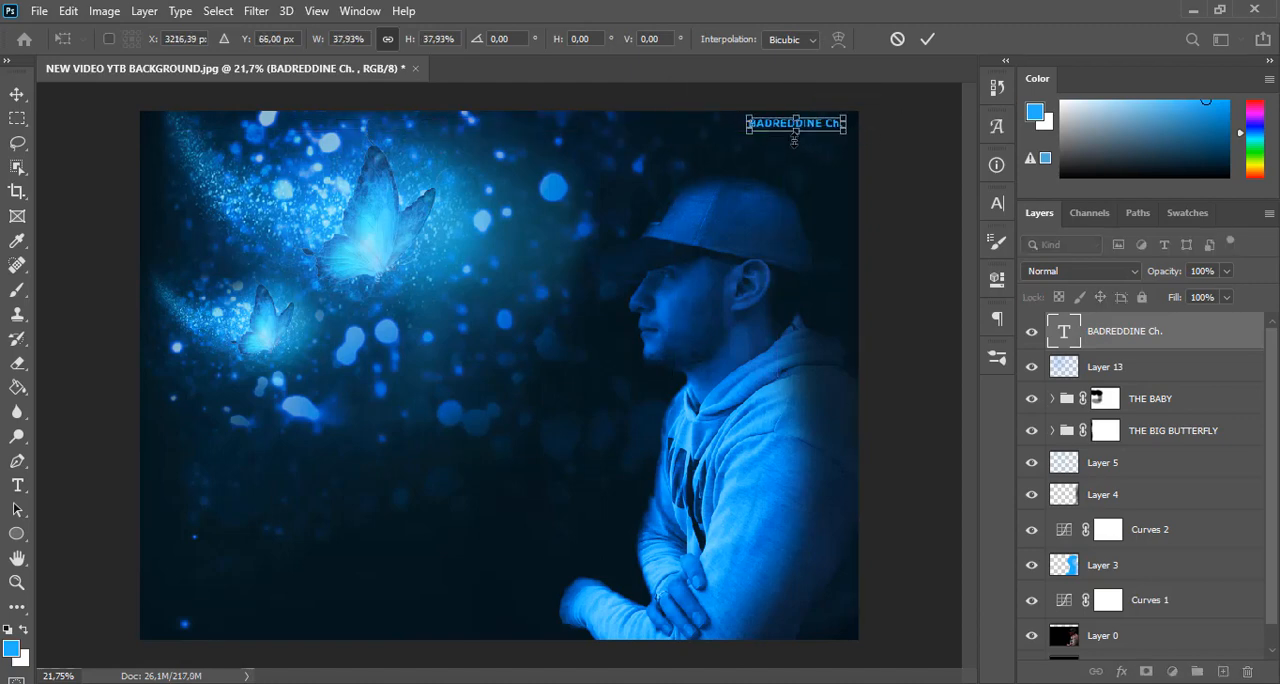
{"action": "key", "text": "Return"}
{"action": "left_click", "coordinate": [16, 95]}
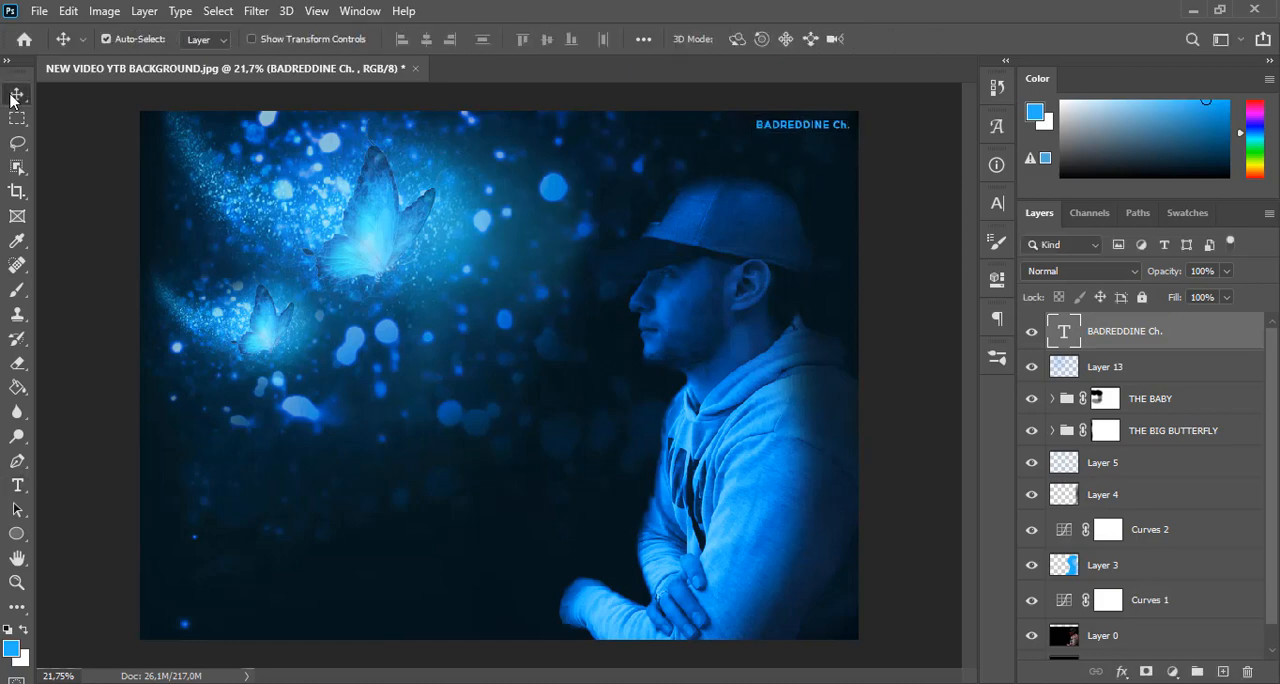
Stamp all visible layers into a new top layer and open it in the Camera Raw Filter
{"action": "key", "text": "ctrl+alt+shift+e"}
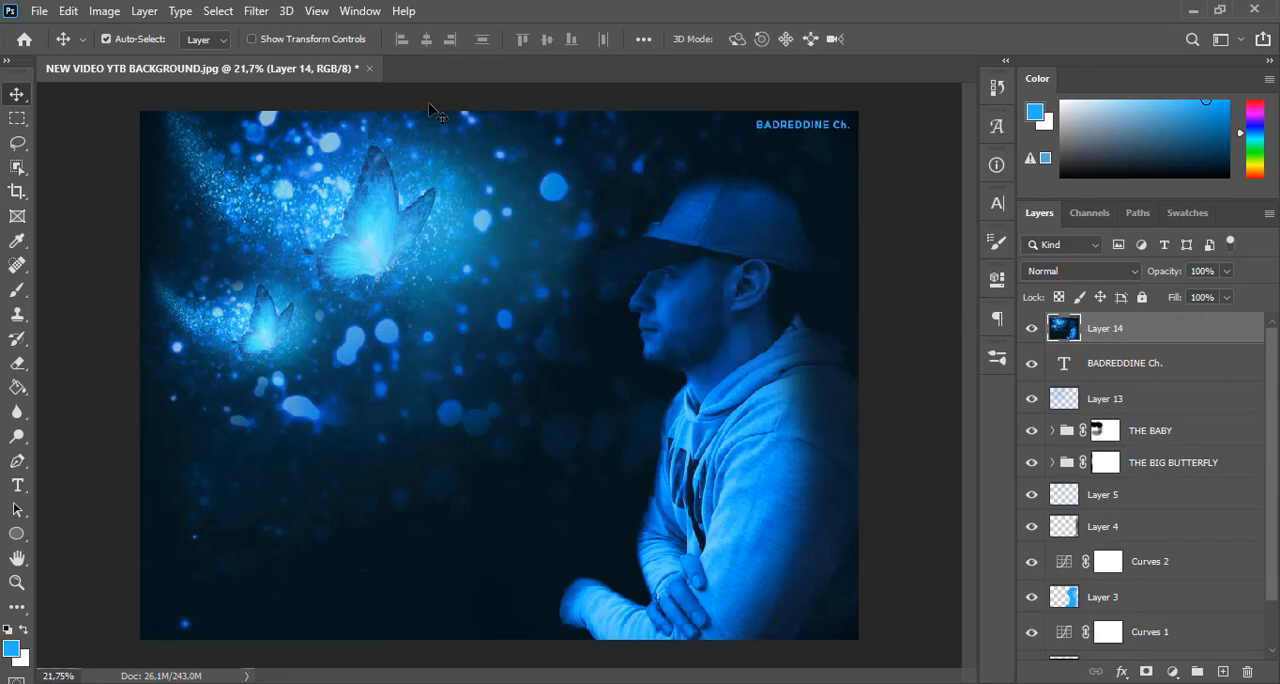
{"action": "left_click", "coordinate": [256, 12]}
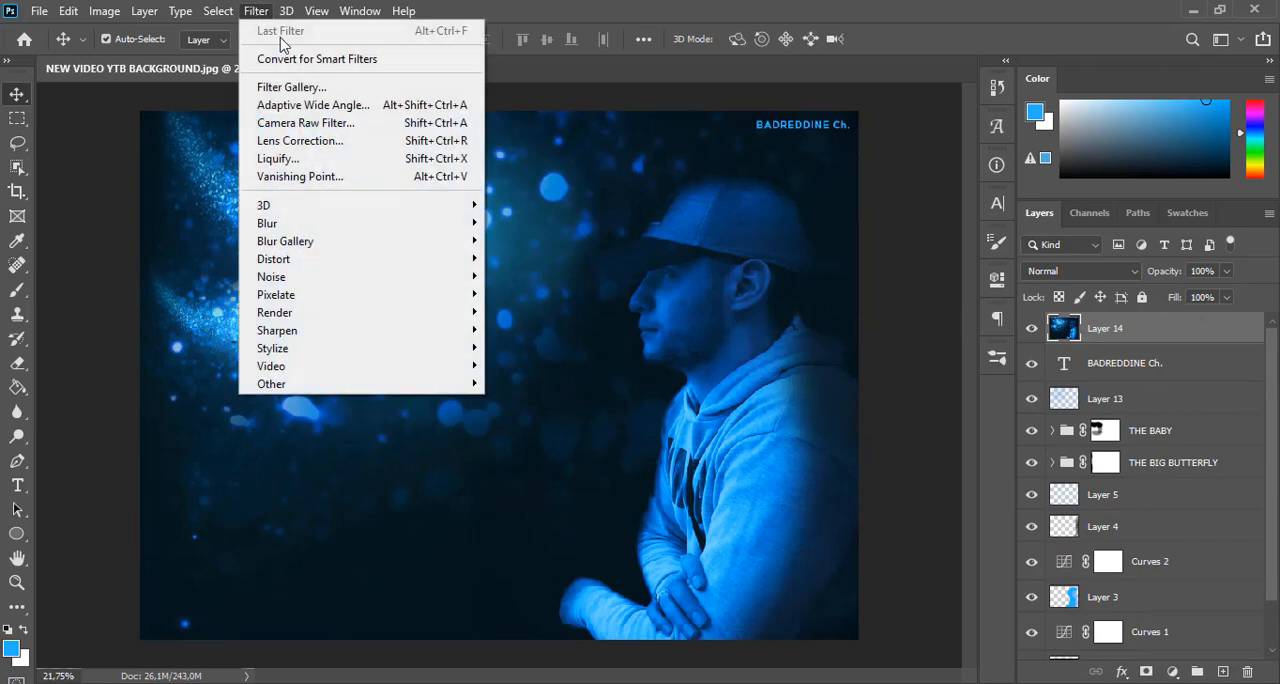
{"action": "left_click", "coordinate": [311, 124]}
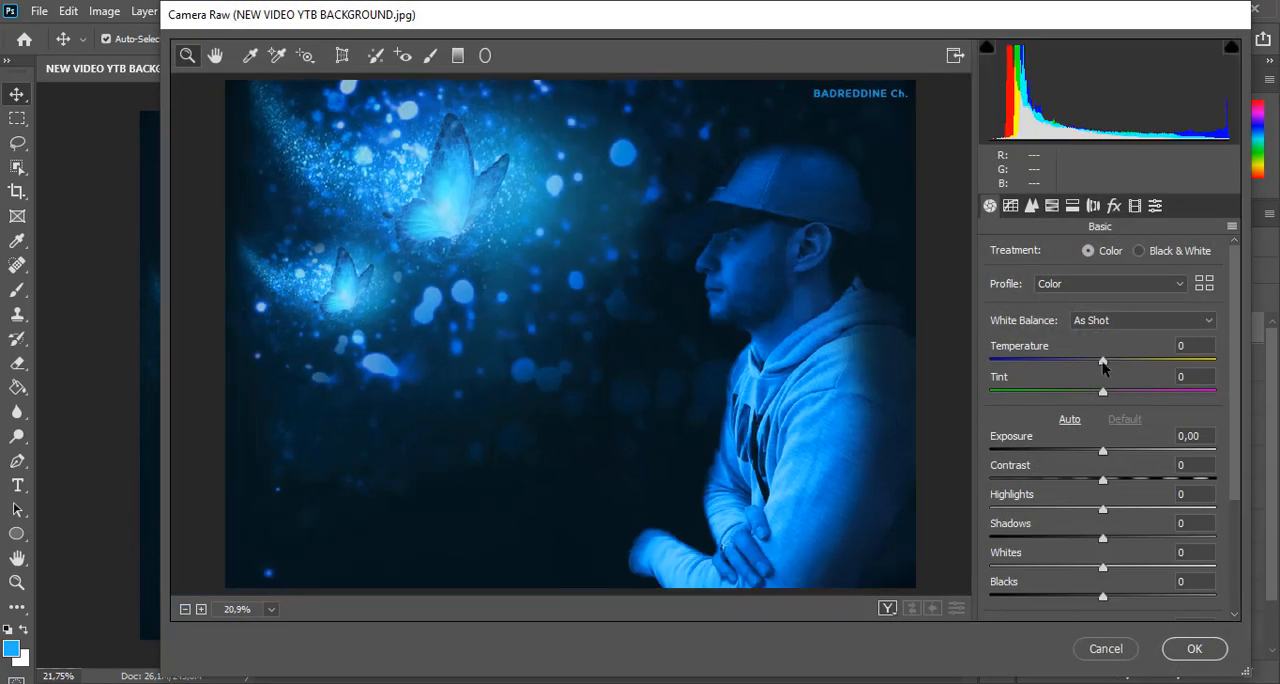
Set Temperature to -6, raise Tint, and set Exposure +0,15, Contrast +20, Highlights +9, Shadows -12, Whites +9 and Blacks -8
{"action": "left_click_drag", "start_coordinate": [1103, 367], "coordinate": [1096, 365]}
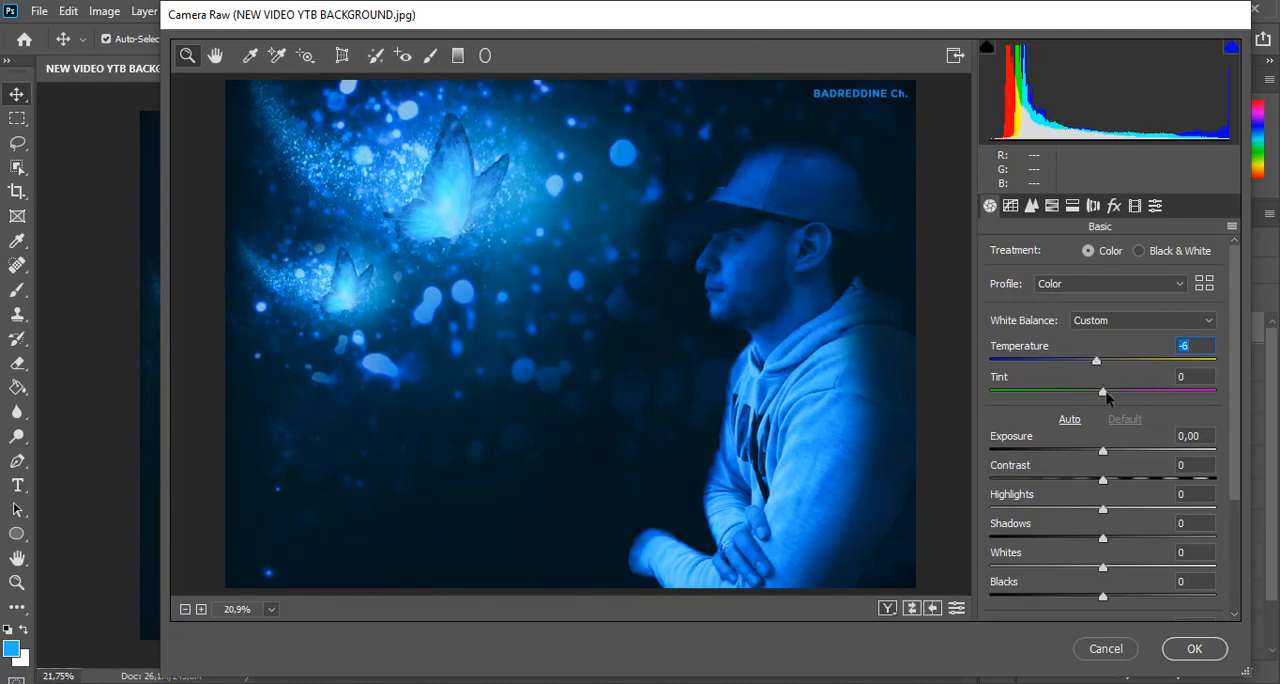
{"action": "left_click_drag", "start_coordinate": [1105, 393], "coordinate": [1128, 391]}
{"action": "left_click_drag", "start_coordinate": [1234, 397], "coordinate": [1246, 510]}
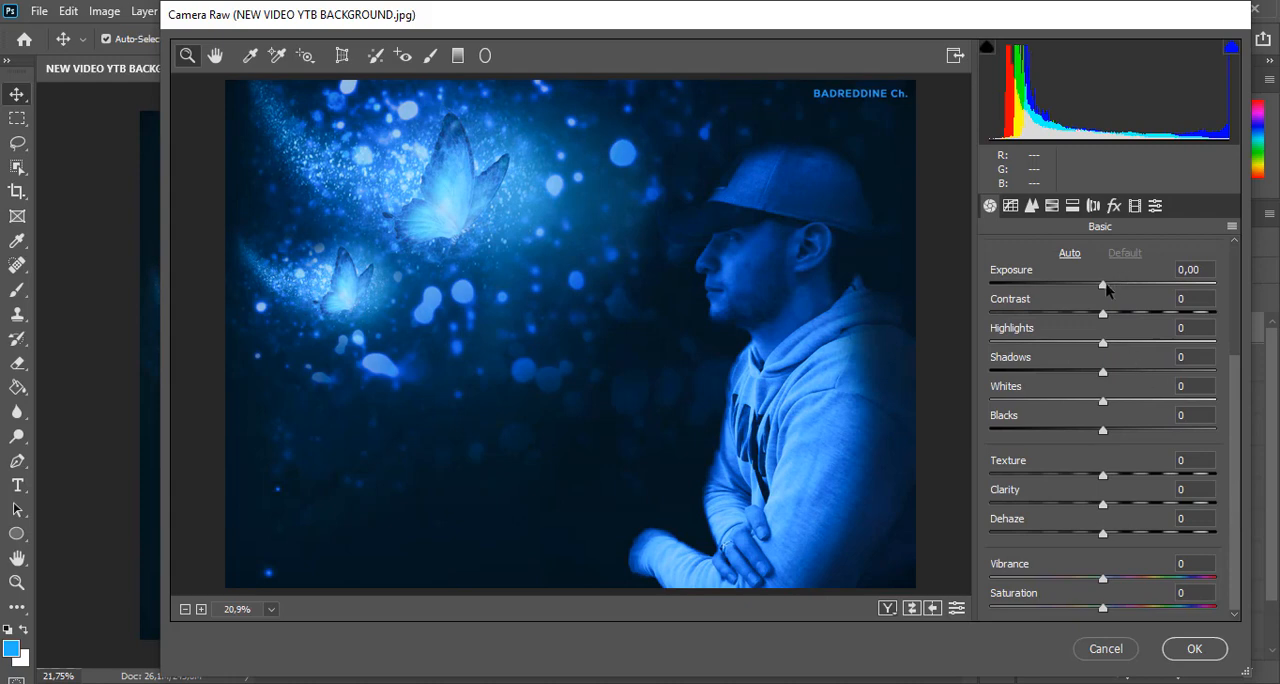
{"action": "left_click_drag", "start_coordinate": [1104, 286], "coordinate": [1094, 431]}
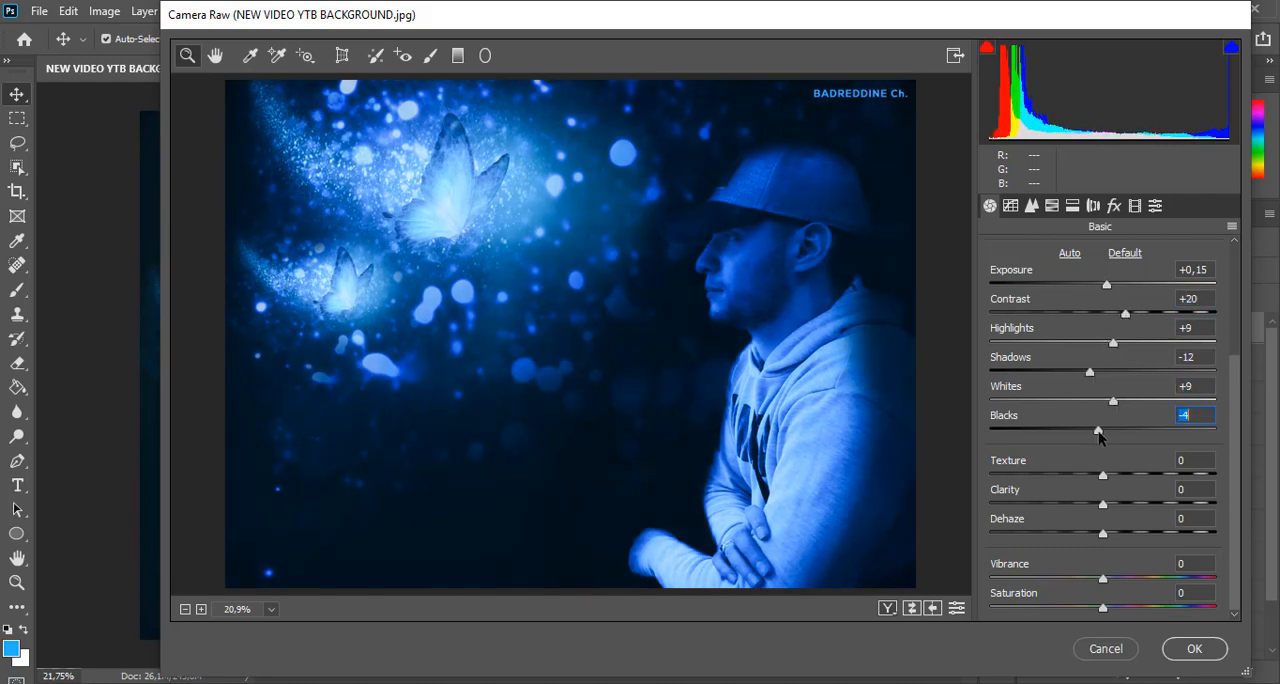
Set Clarity to +25 and raise Texture slightly to bring out the detail in the Camera Raw image
{"action": "left_click_drag", "start_coordinate": [1103, 504], "coordinate": [1131, 501]}
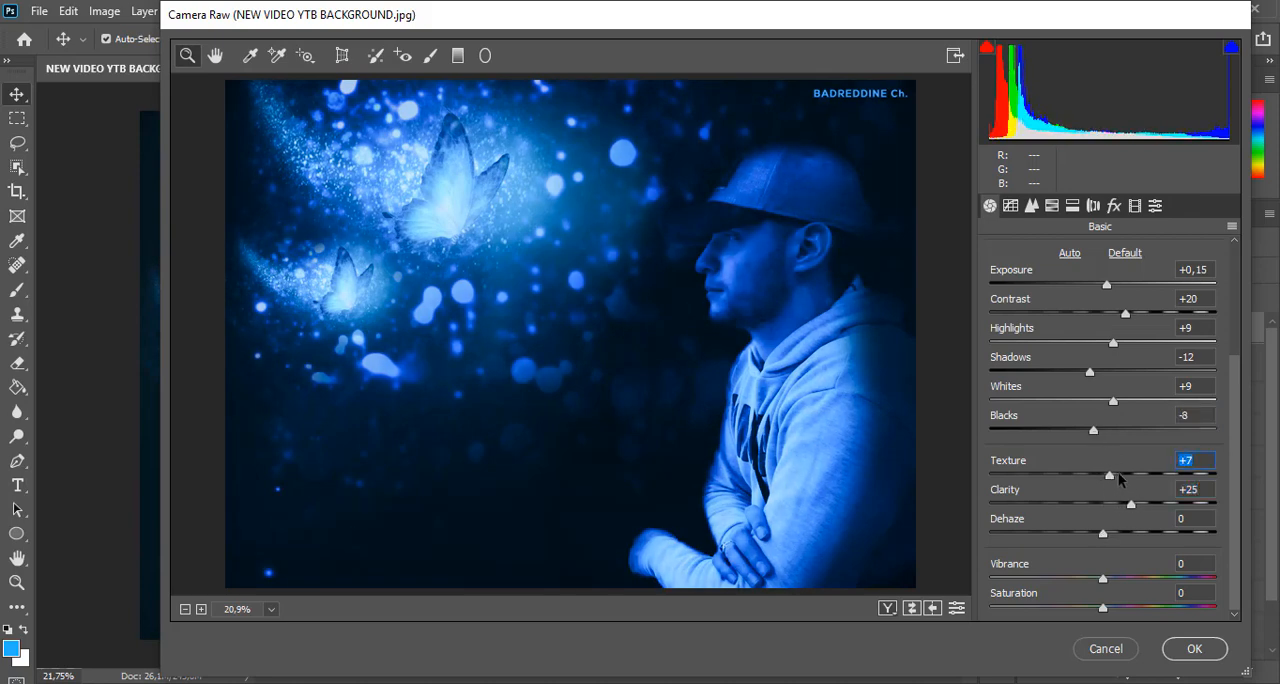
{"action": "key", "text": "Up"}
{"action": "key", "text": "Up"}
{"action": "key", "text": "Up"}
Add a Highlight Priority post-crop vignette with an Amount of -13 and apply the Camera Raw grading to Layer 14
{"action": "left_click", "coordinate": [1113, 205]}
{"action": "left_click_drag", "start_coordinate": [1109, 450], "coordinate": [1095, 452]}
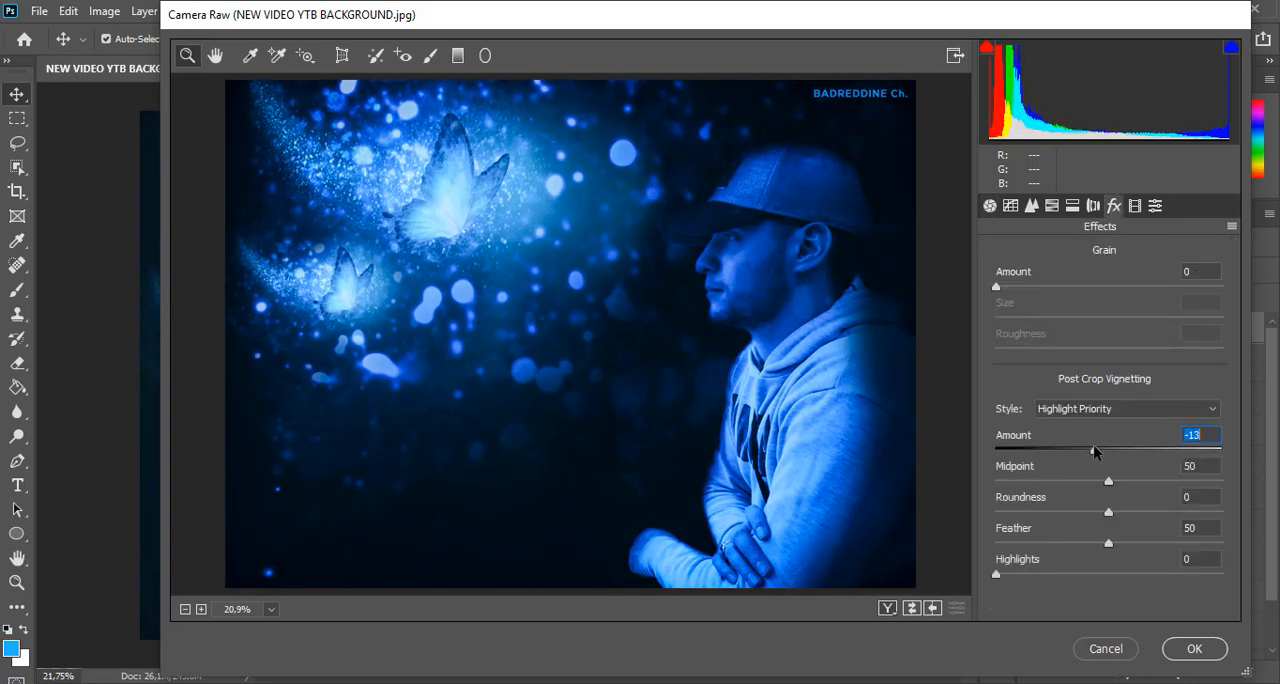
{"action": "left_click", "coordinate": [1196, 649]}
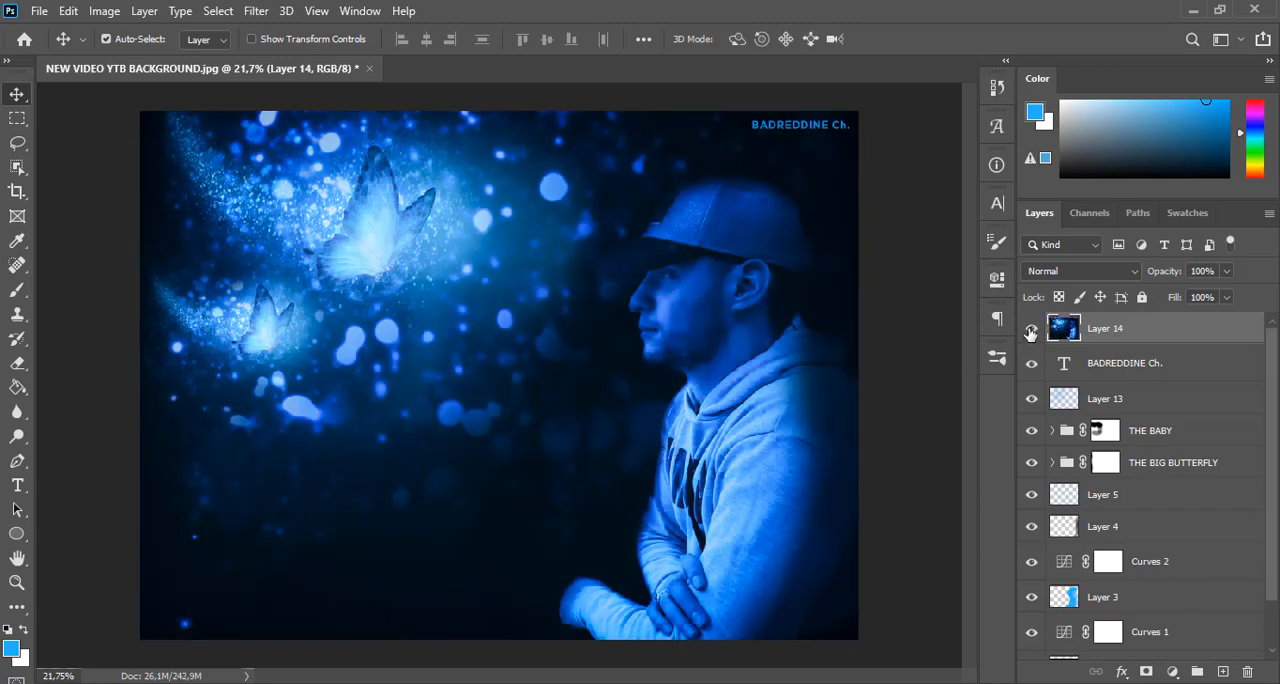
Compare the composite with and without the graded Layer 14 by hiding and showing it, and examine the whole image
{"action": "left_click", "coordinate": [1031, 329]}
{"action": "left_click", "coordinate": [1031, 329]}
{"action": "scroll", "coordinate": [623, 303], "scroll_direction": "down", "scroll_amount": 9}
{"action": "scroll", "coordinate": [623, 303], "scroll_direction": "up", "scroll_amount": 6}
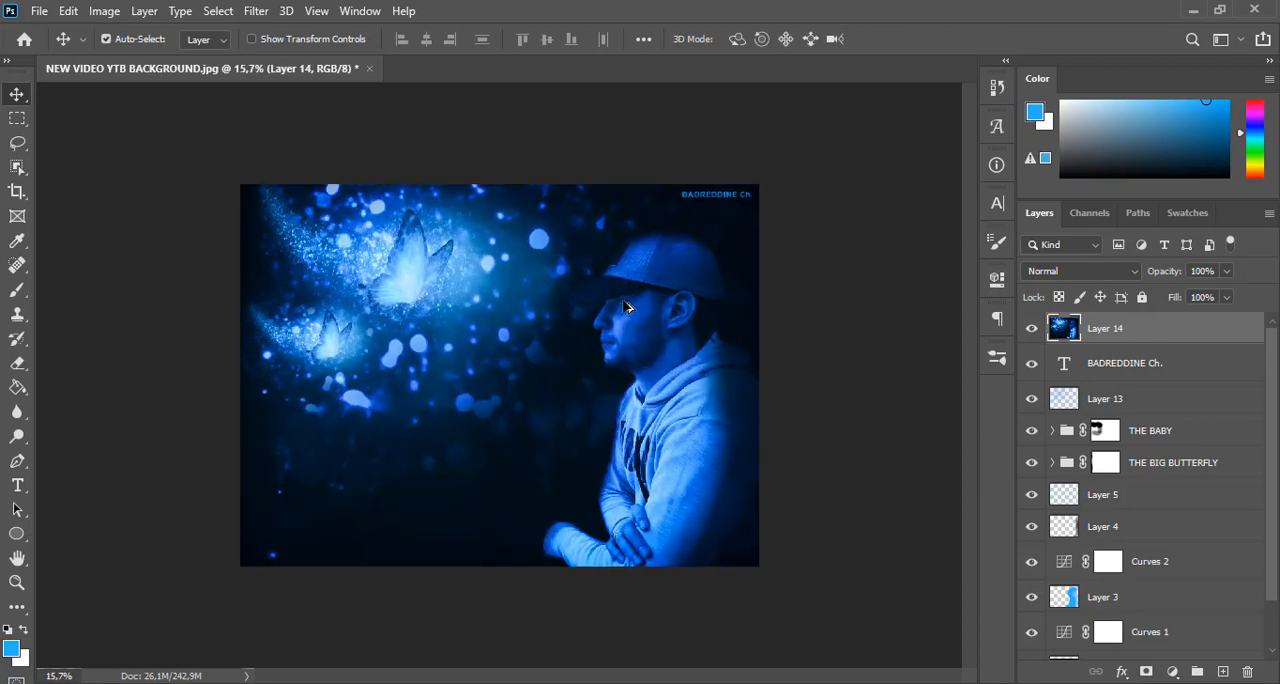
{"action": "scroll", "coordinate": [627, 307], "scroll_direction": "up", "scroll_amount": 2}
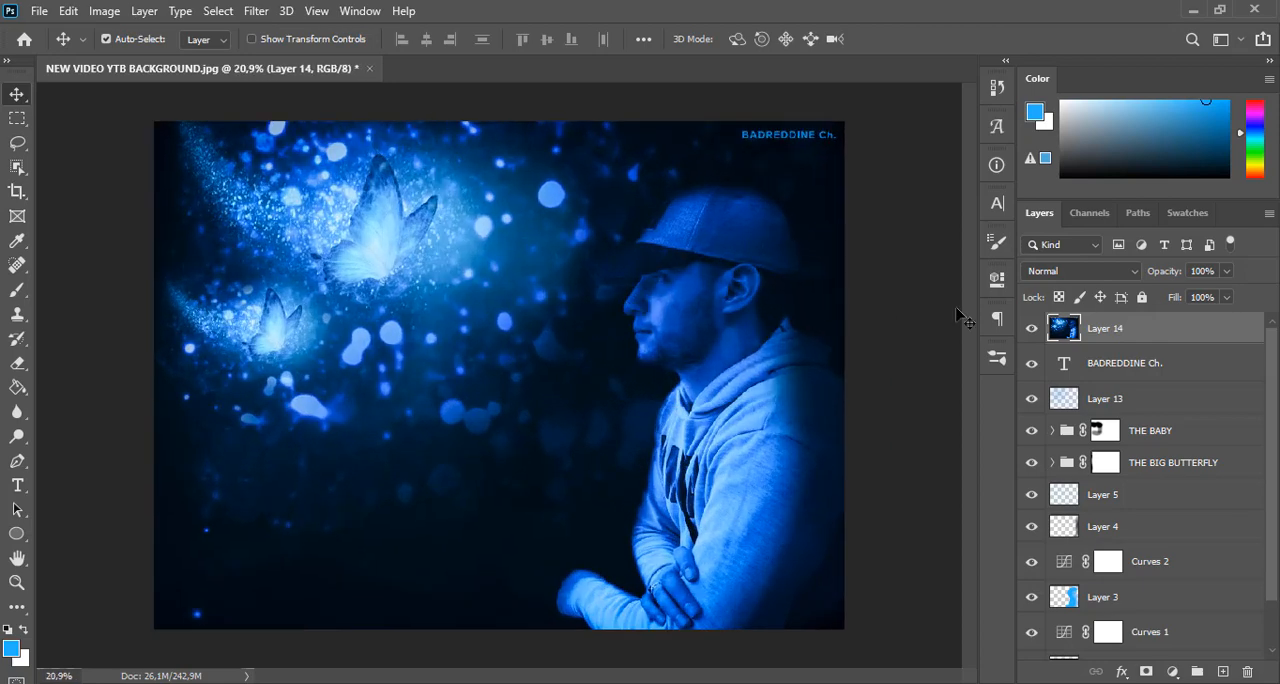
{"action": "left_click", "coordinate": [1034, 331]}
{"action": "left_click", "coordinate": [1034, 331]}
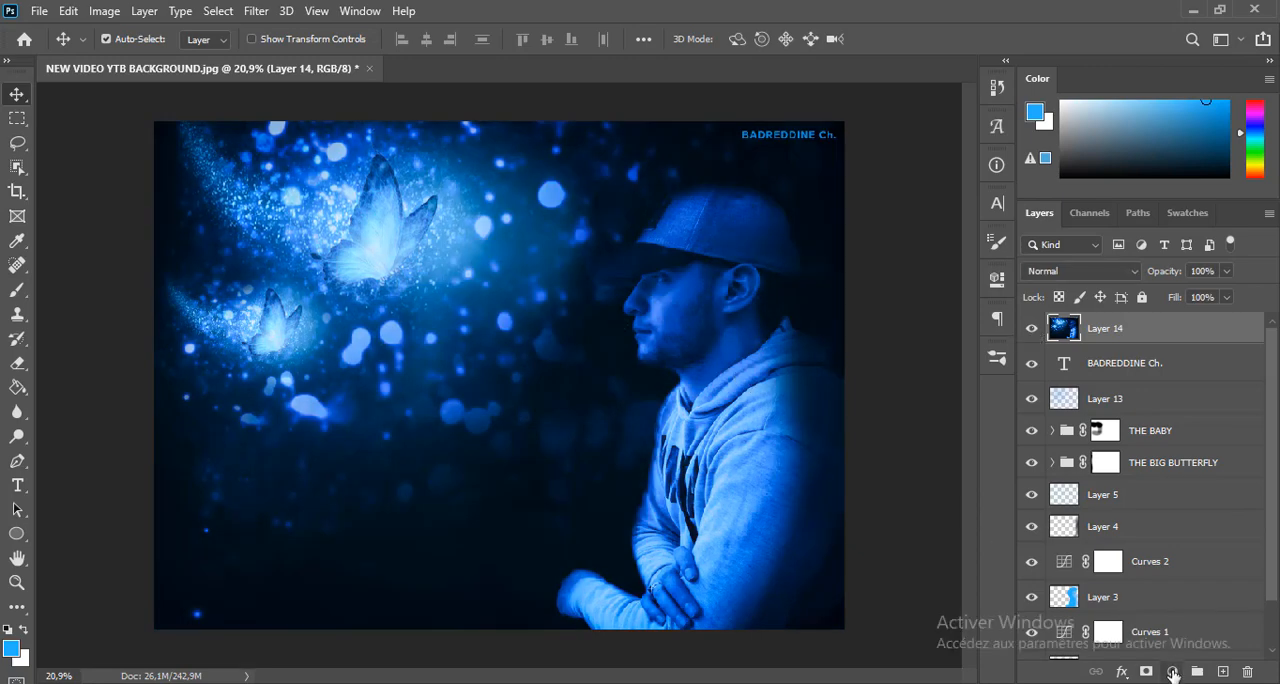
Add a Hue/Saturation adjustment above Layer 14 and shift the Master hue until the blue tones turn magenta
{"action": "left_click", "coordinate": [1173, 674]}
{"action": "left_click", "coordinate": [1175, 488]}
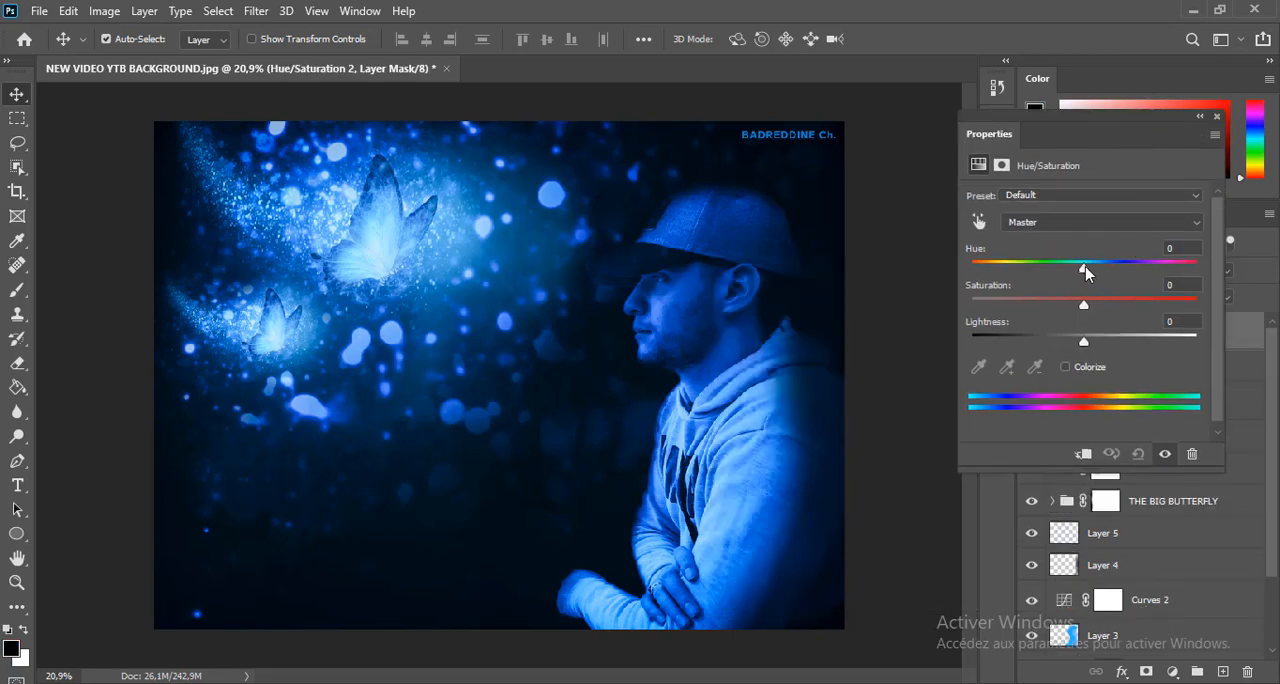
{"action": "left_click_drag", "start_coordinate": [1076, 270], "coordinate": [1155, 288]}
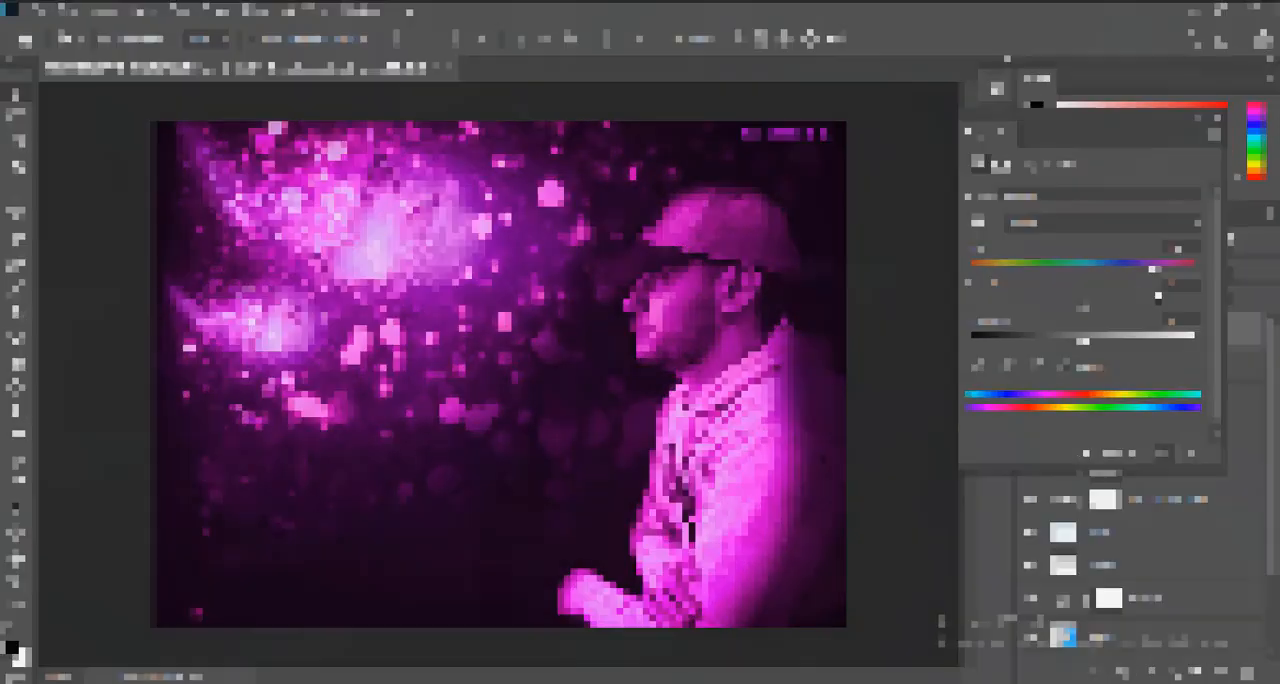